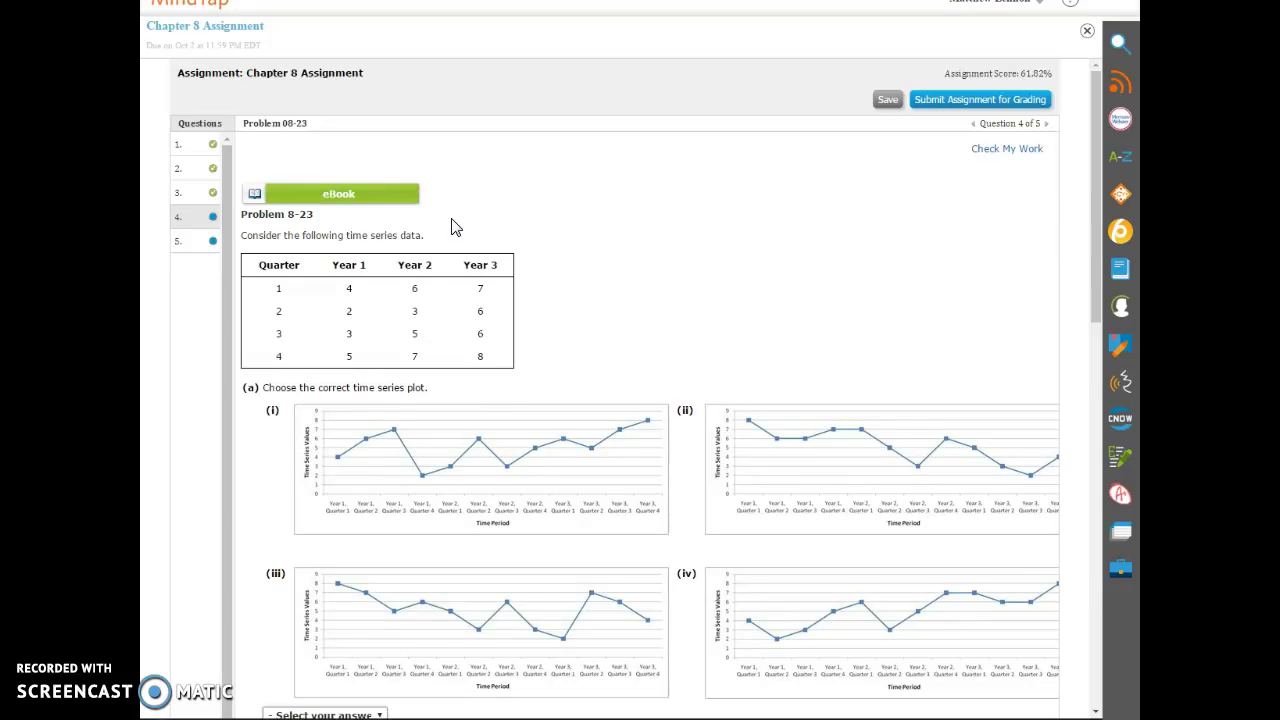
Scroll through Problem 8-23's quarterly time series table and plots, then switch to the Excel workbook
mouse_move(451, 227)
mouse_down()
mouse_move(457, 143)
mouse_move(491, 243)
mouse_move(546, 247)
mouse_up()
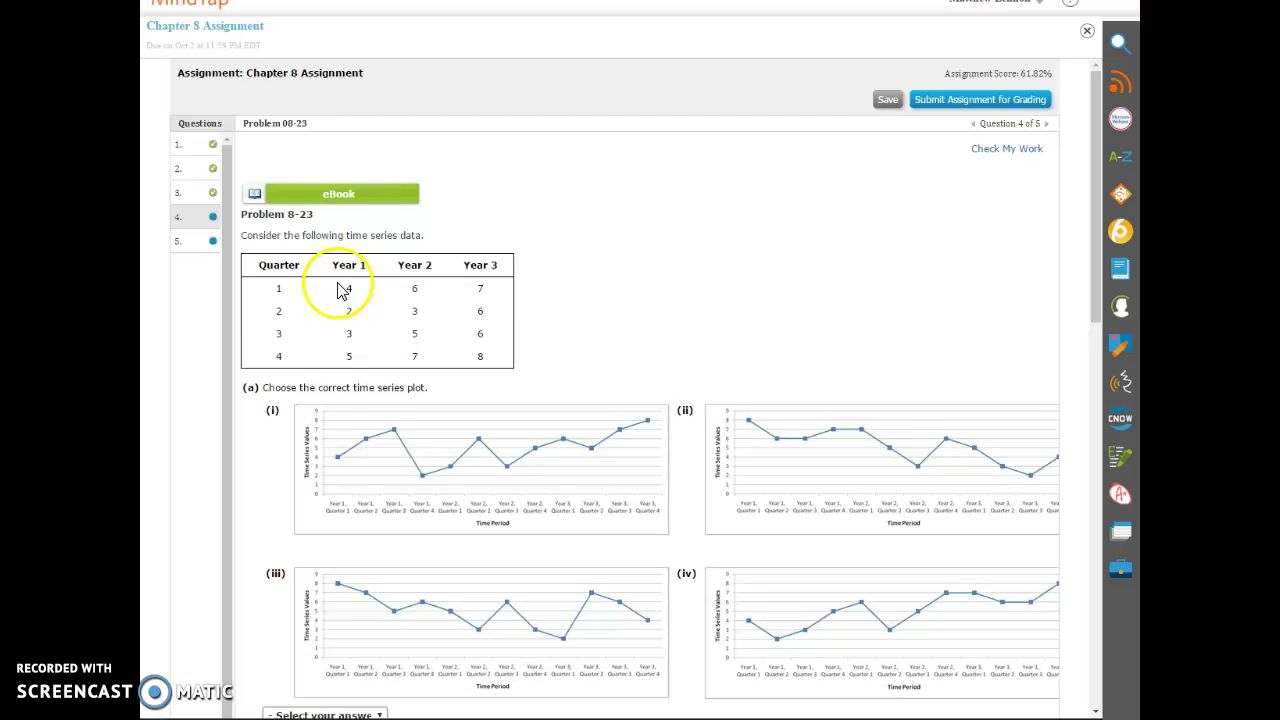
scroll(580, 330, down, 1)
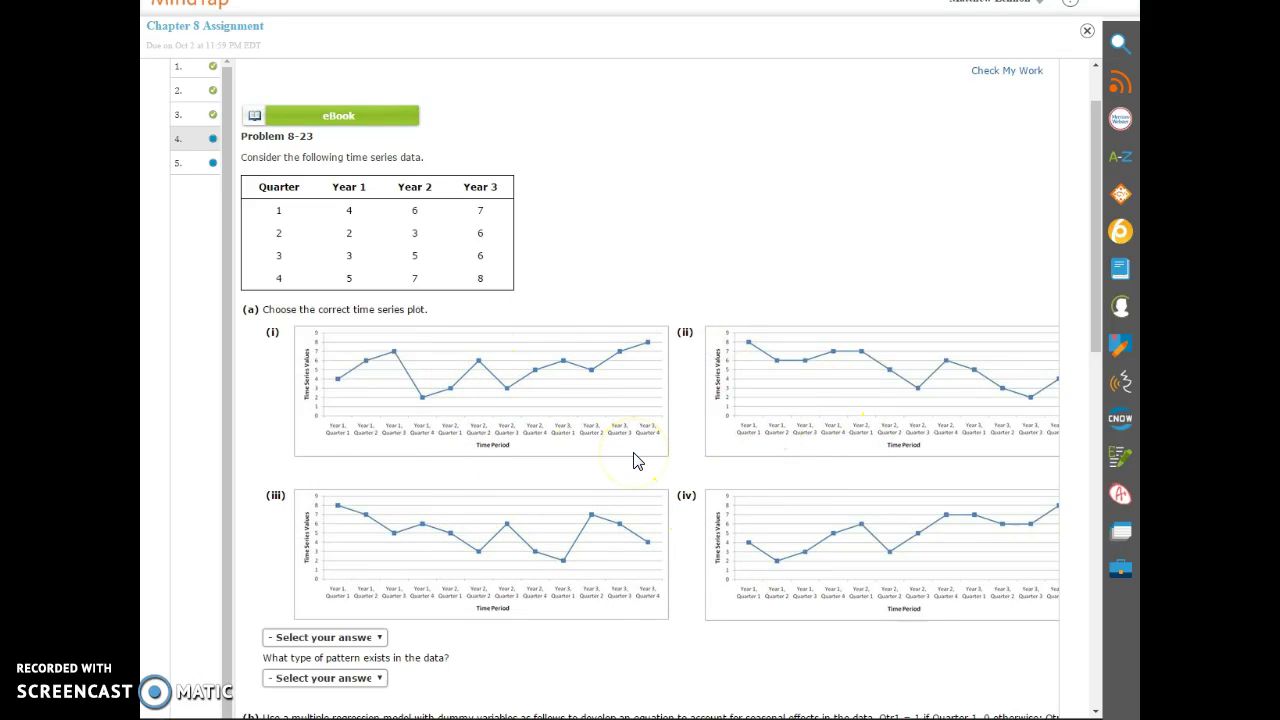
scroll(636, 460, down, 2)
scroll(588, 310, up, 2)
key(alt+Tab)
Check the Part 1 sheet's twelve quarterly Data values for Years 1–3
click(315, 345)
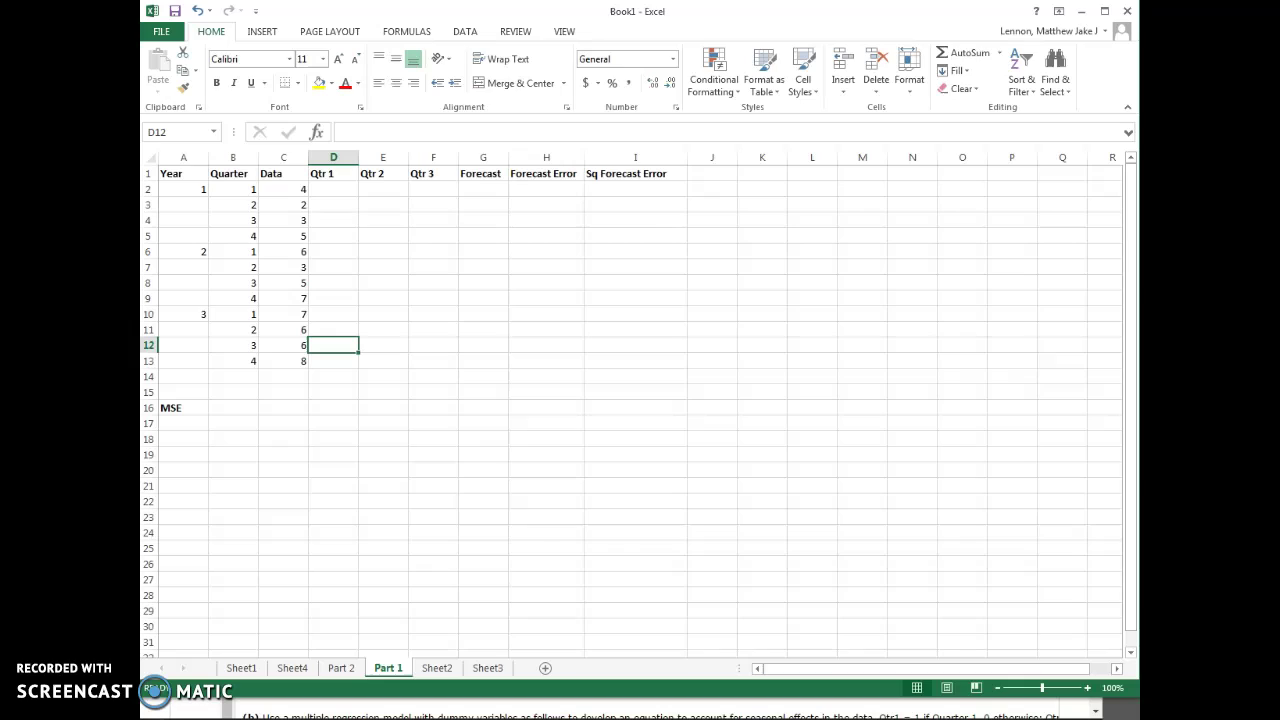
Read parts (b)–(e) and the Qtr1–Qtr3 dummy variable definitions, then return to Excel
key(alt+Tab)
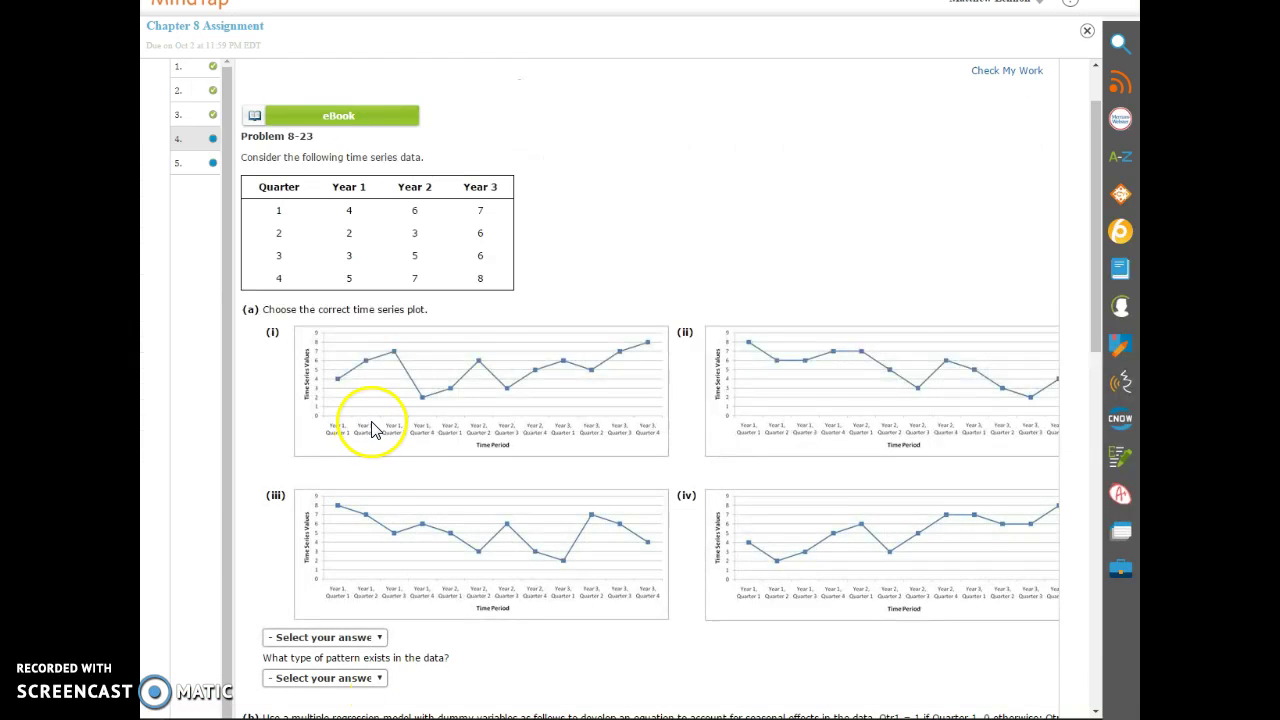
scroll(371, 425, down, 5)
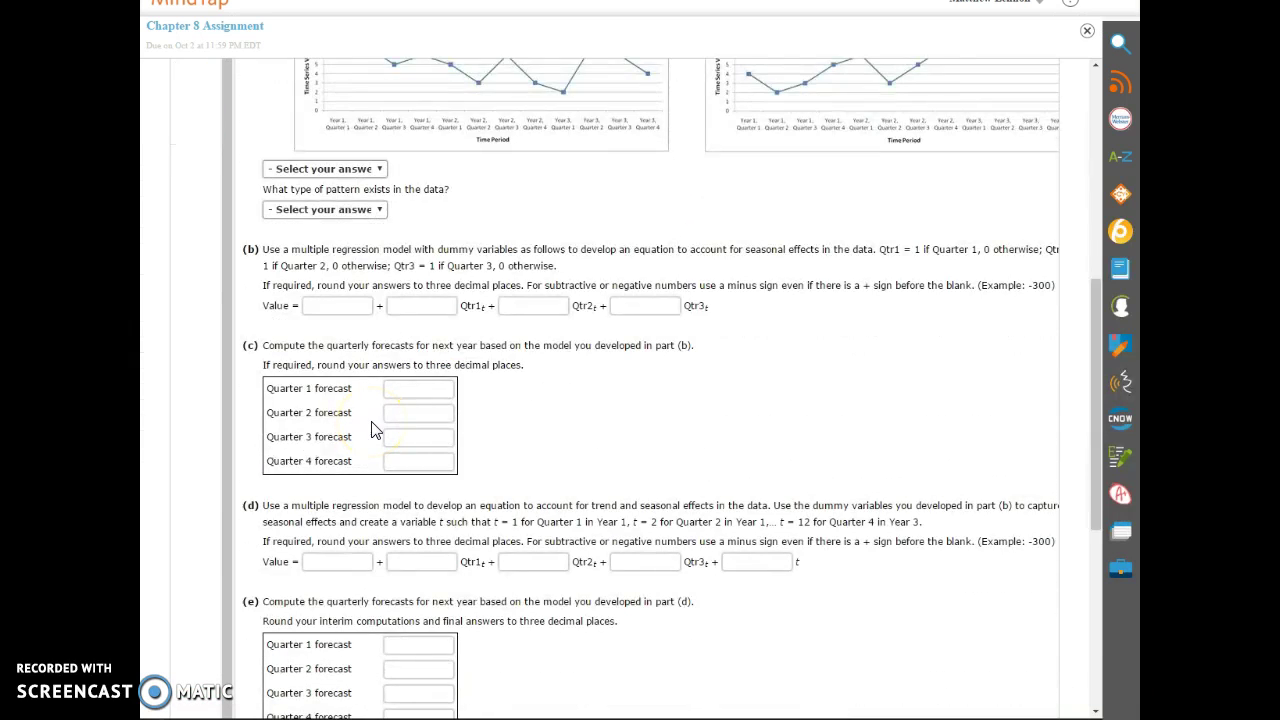
scroll(371, 428, up, 2)
scroll(371, 425, down, 2)
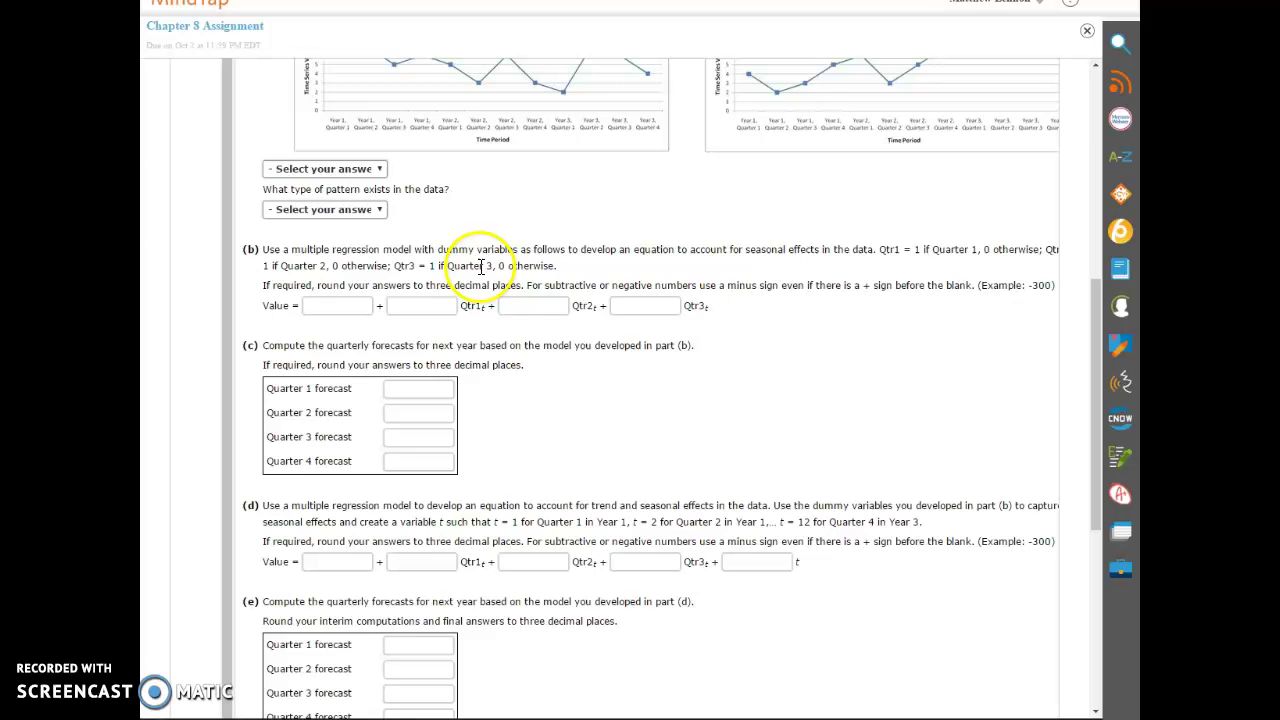
key(alt+Tab)
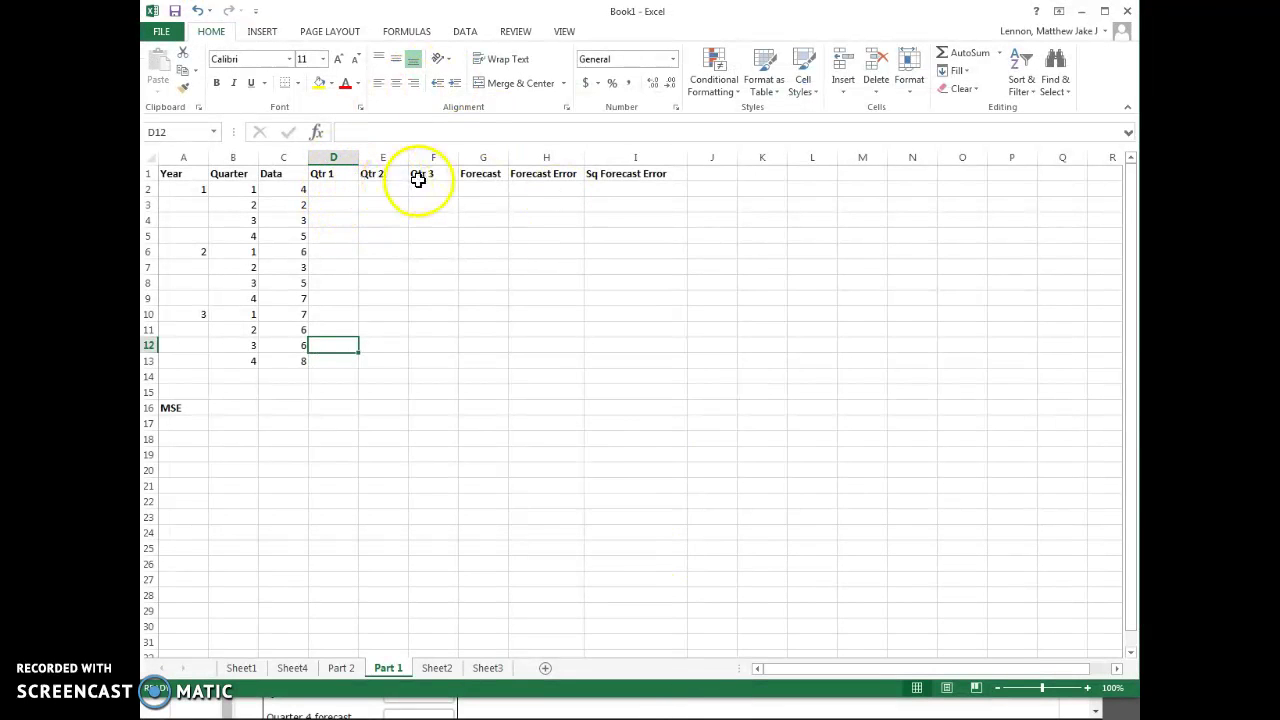
Enter Year 1 Quarter 1 dummies 1, 0, 0 in D2:F2
click(341, 191)
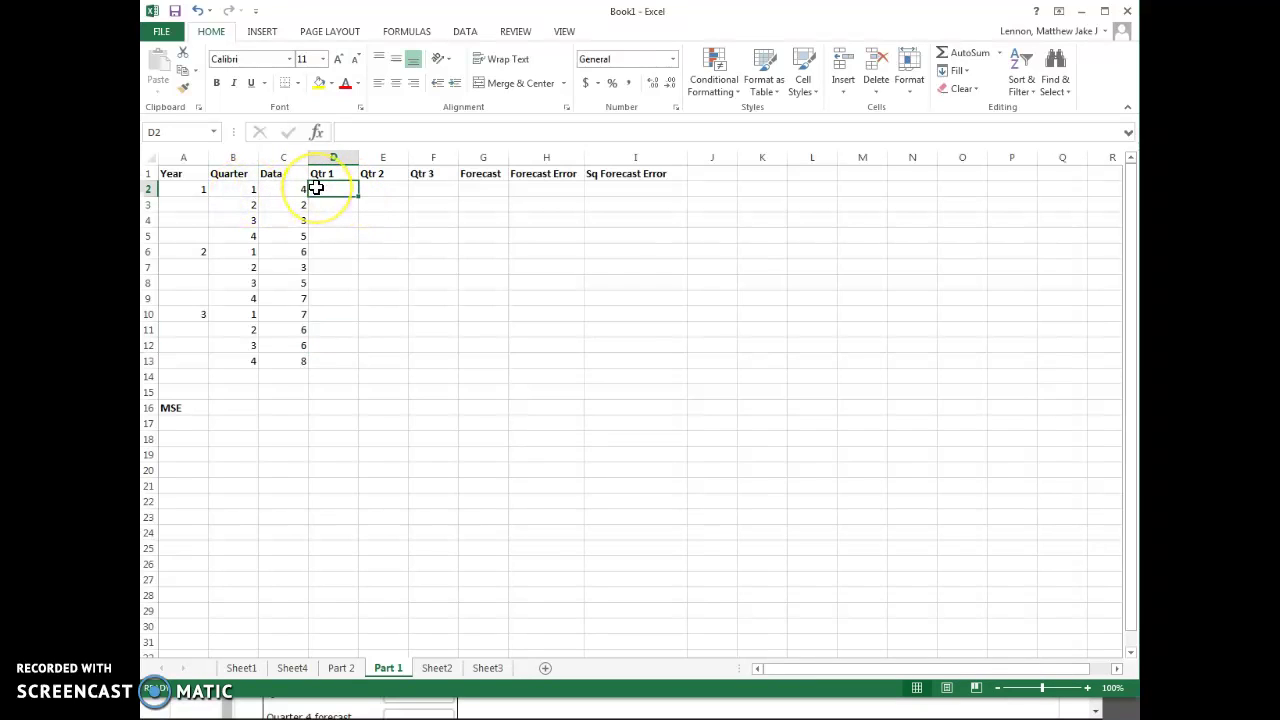
text(1)
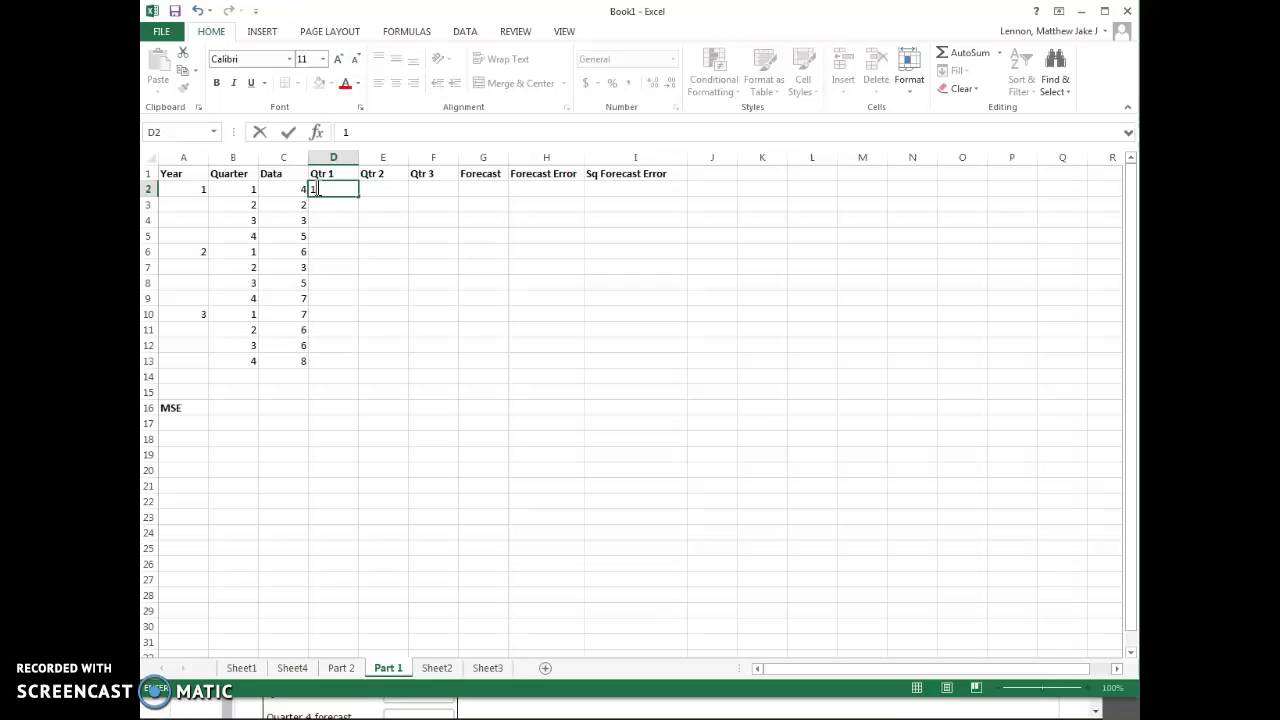
key(Return)
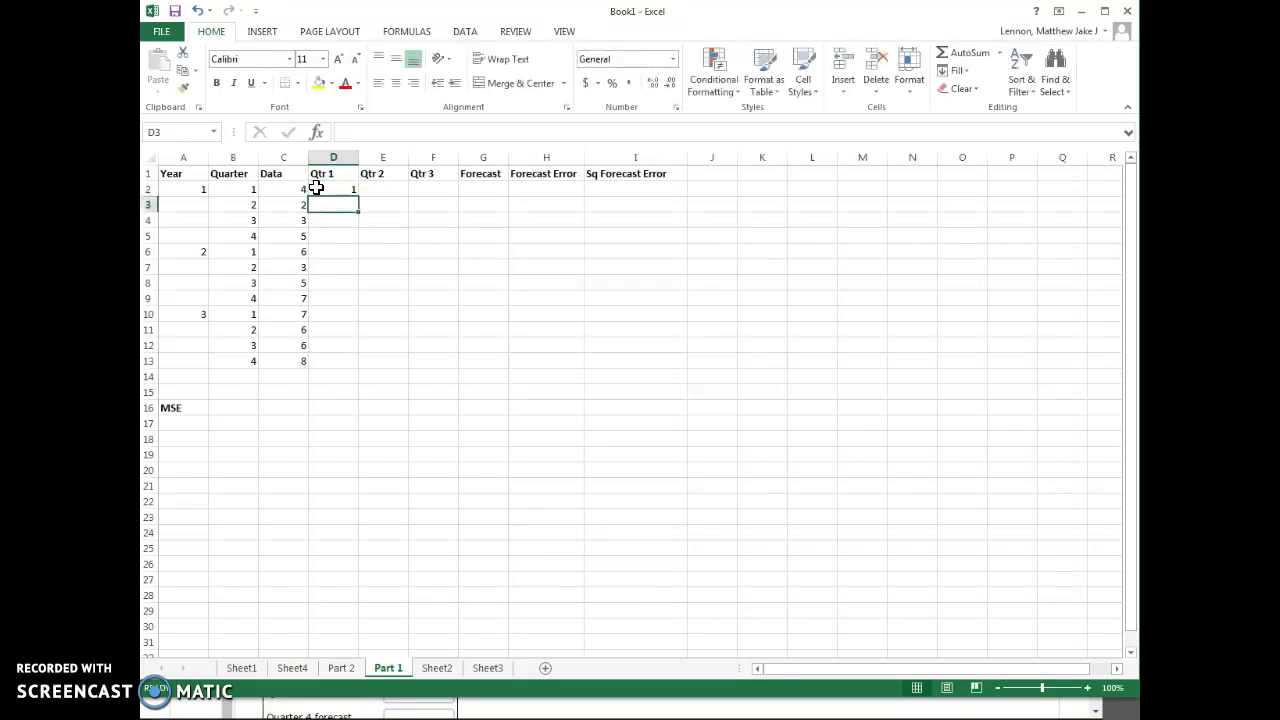
key(Up)
key(Right)
text(0)
key(Right)
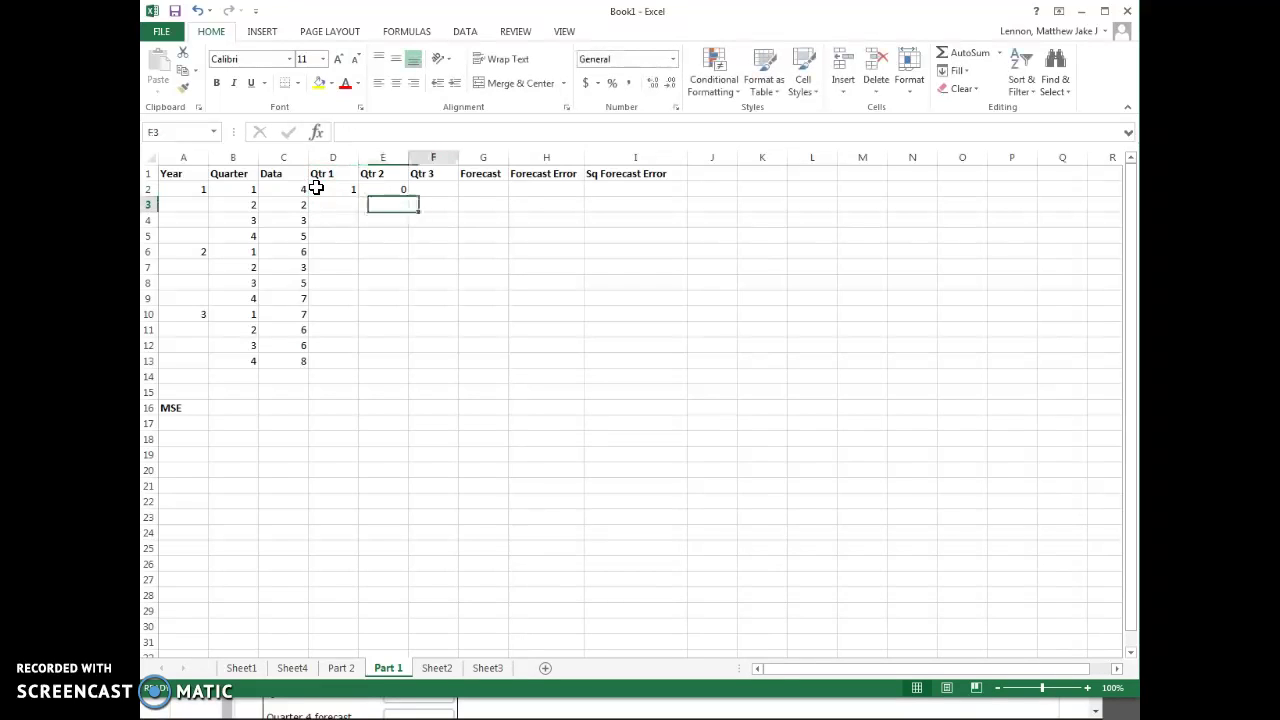
text(0)
key(Return)
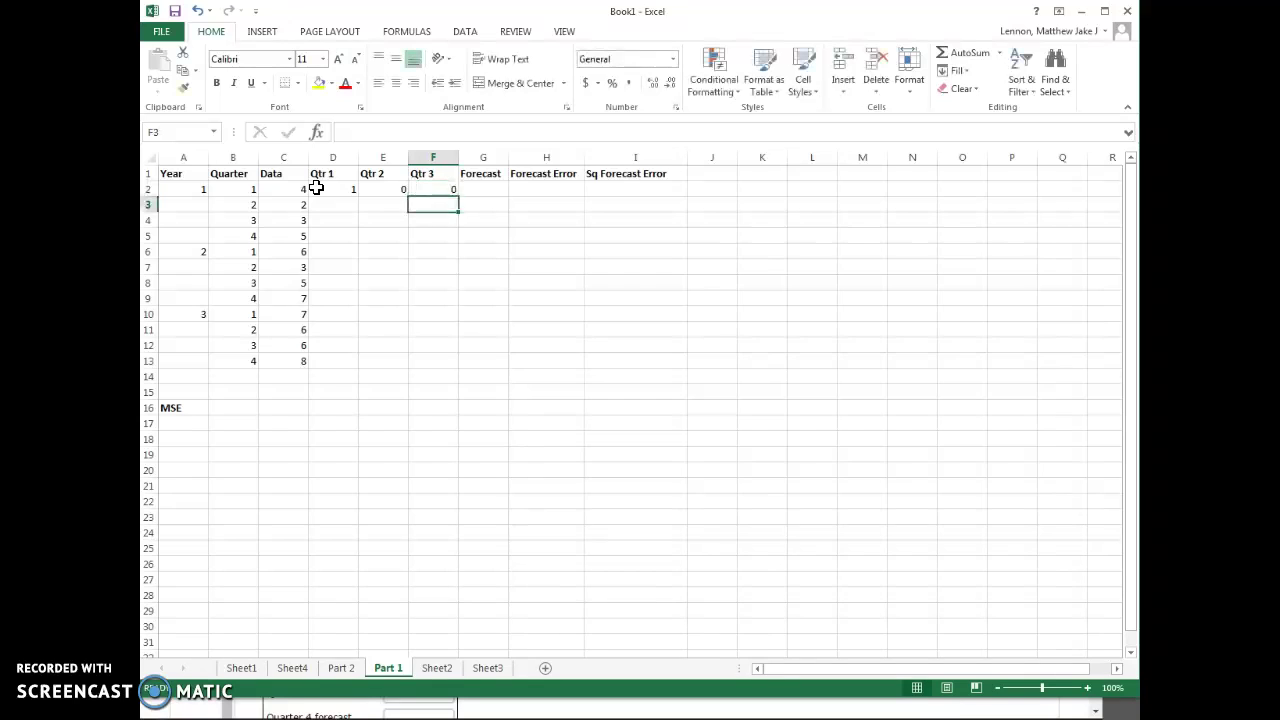
Enter Year 1 Quarter 2 dummies 0, 1, 0 in D3:F3
key(Left)
key(Left)
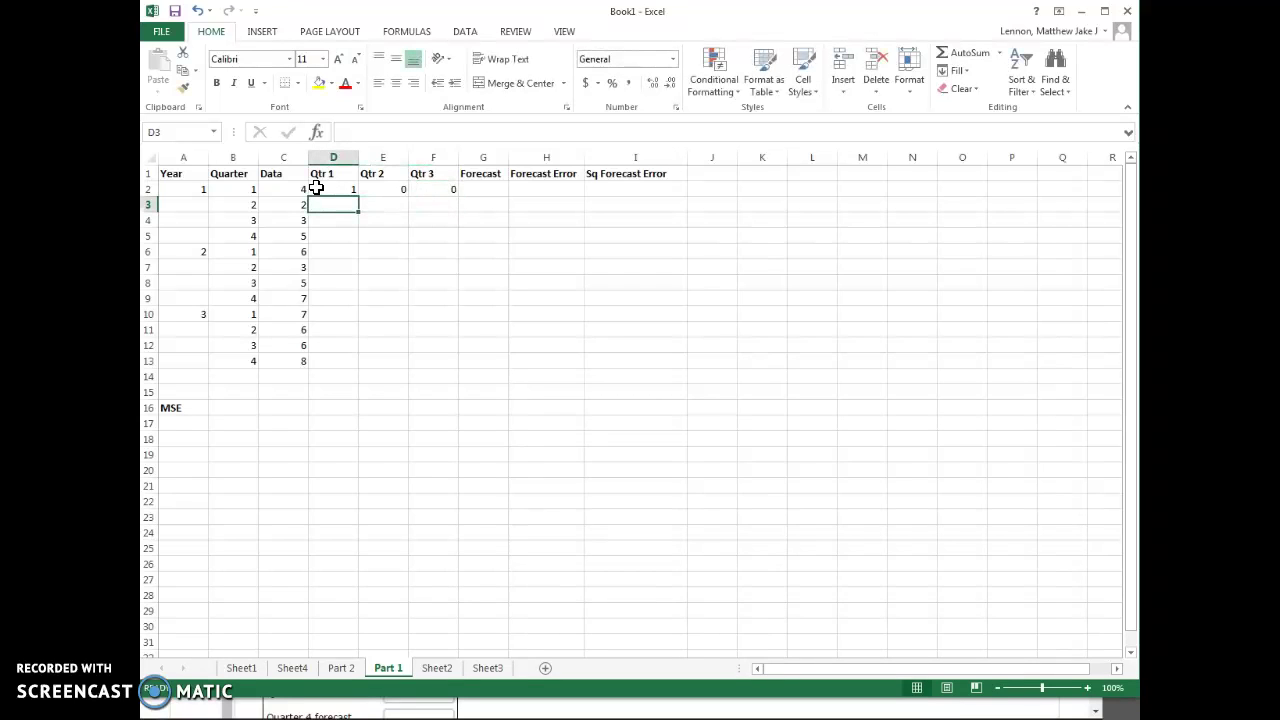
text(0)
key(Return)
key(Right)
key(Up)
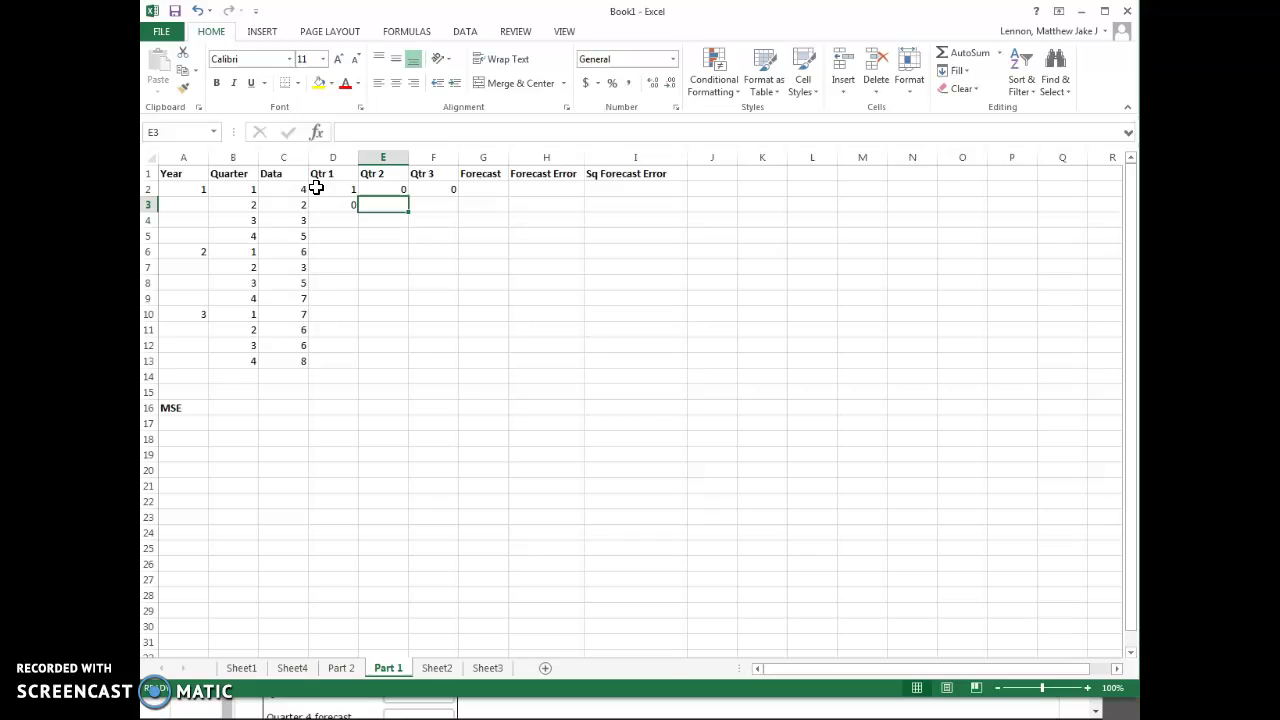
text(1)
key(Return)
key(Right)
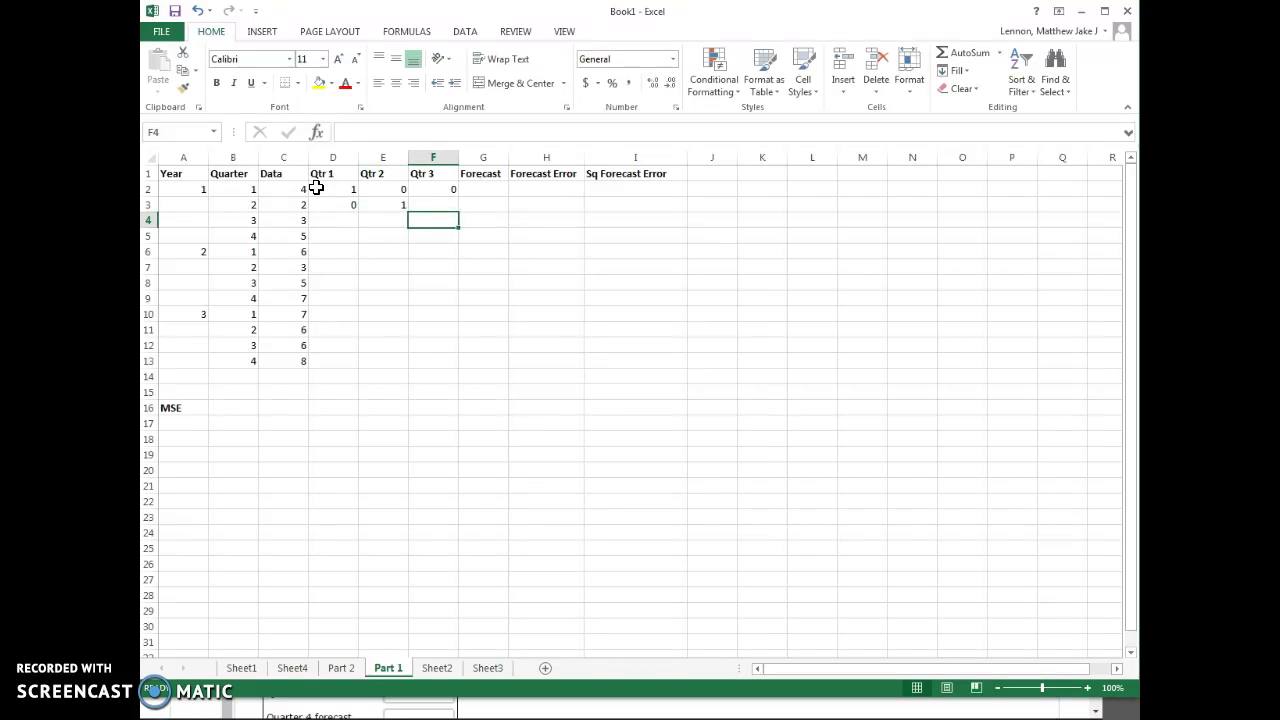
key(Up)
text(0)
key(Return)
Enter Year 1 Quarter 3 dummies 0, 0, 1 in D4:F4
text(1)
key(Return)
key(Up)
key(Left)
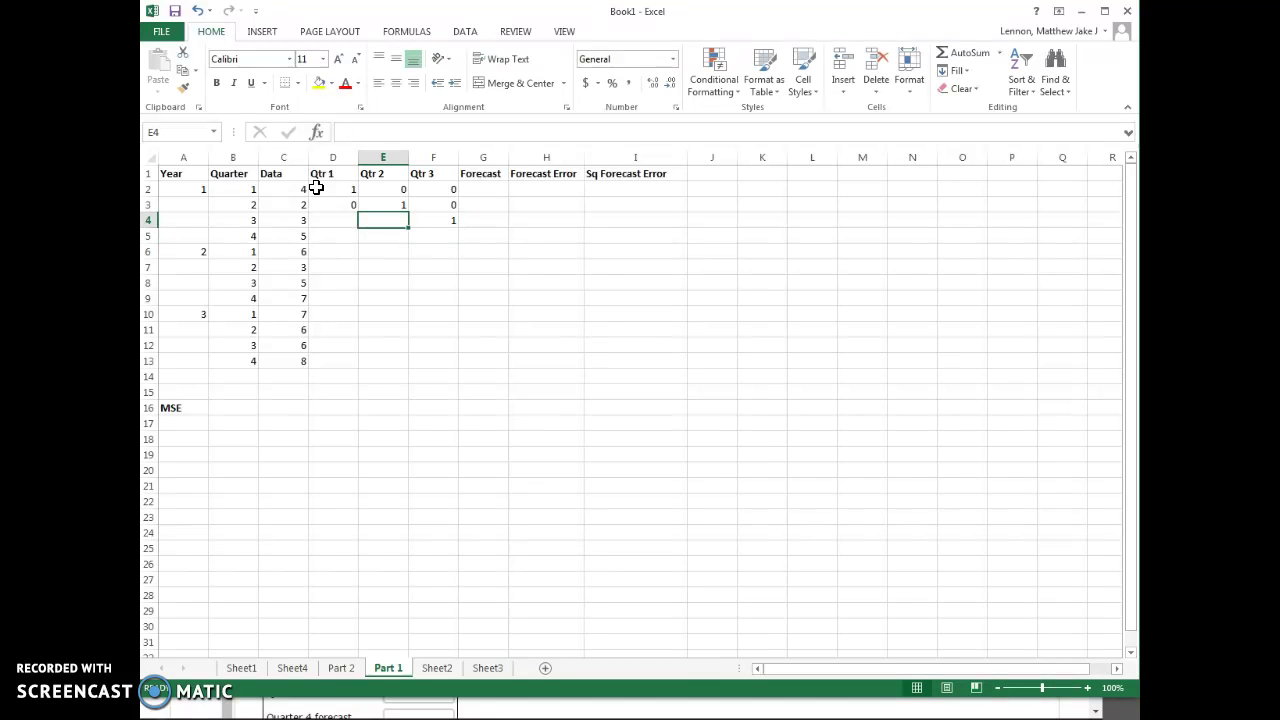
text(0)
key(Left)
text(0)
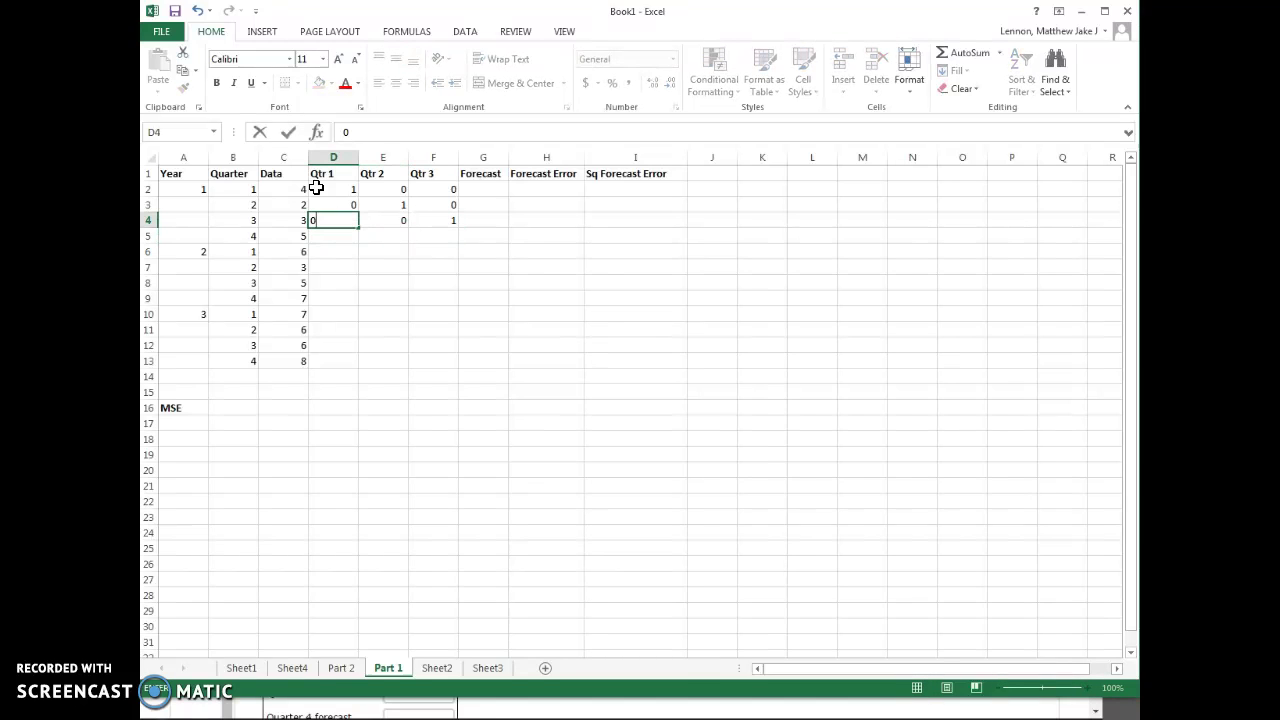
key(Return)
Enter Year 1 Quarter 4 dummies 0, 0, 0 in row 5
text(0)
key(Return)
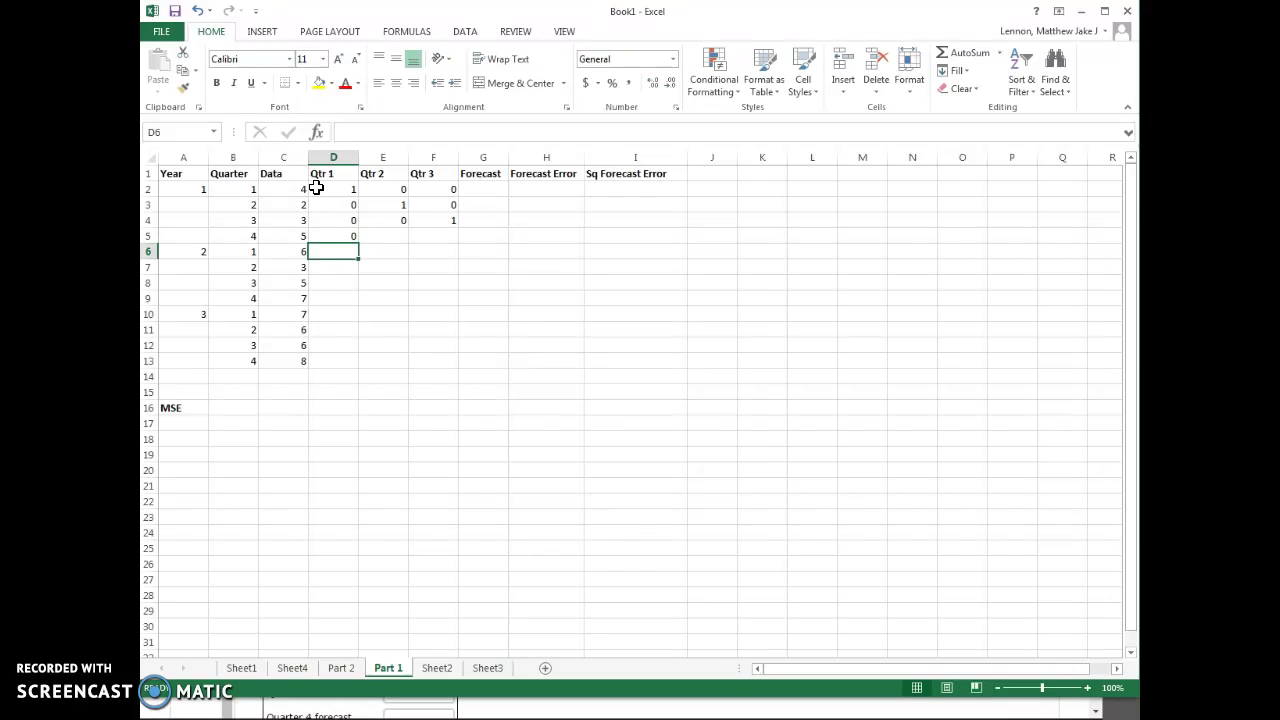
text(0)
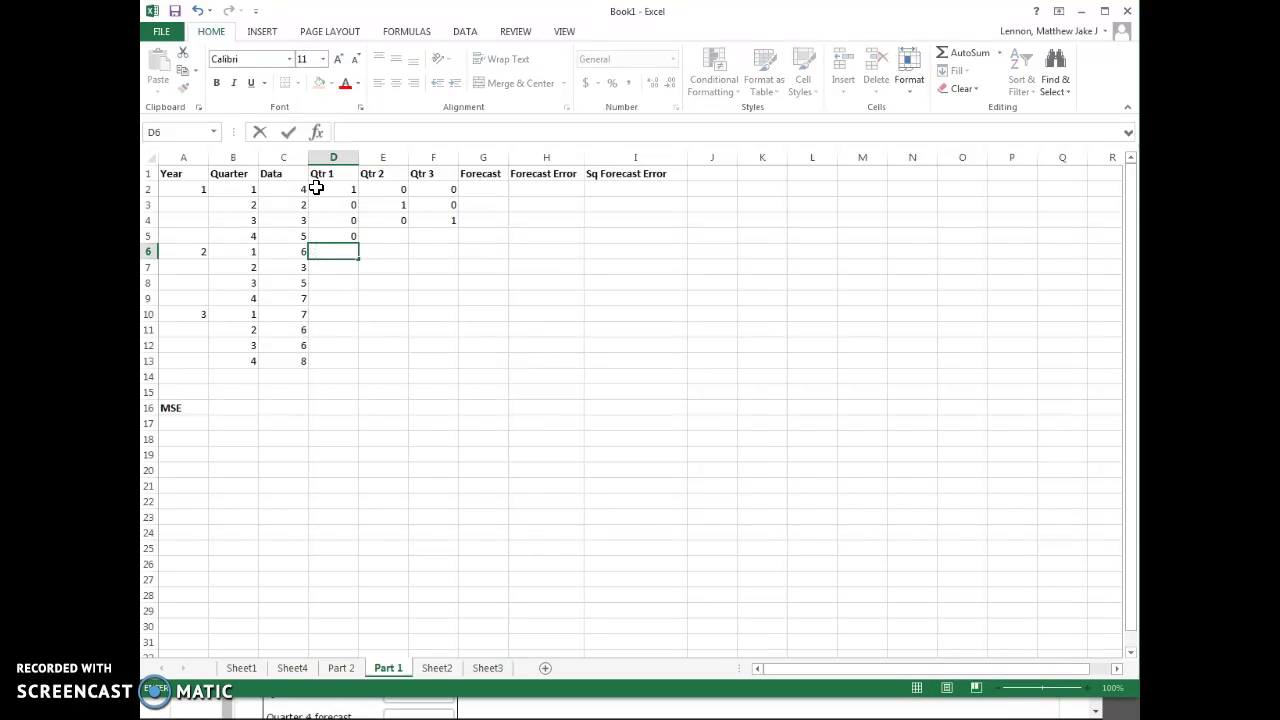
key(Up)
key(Right)
text(0)
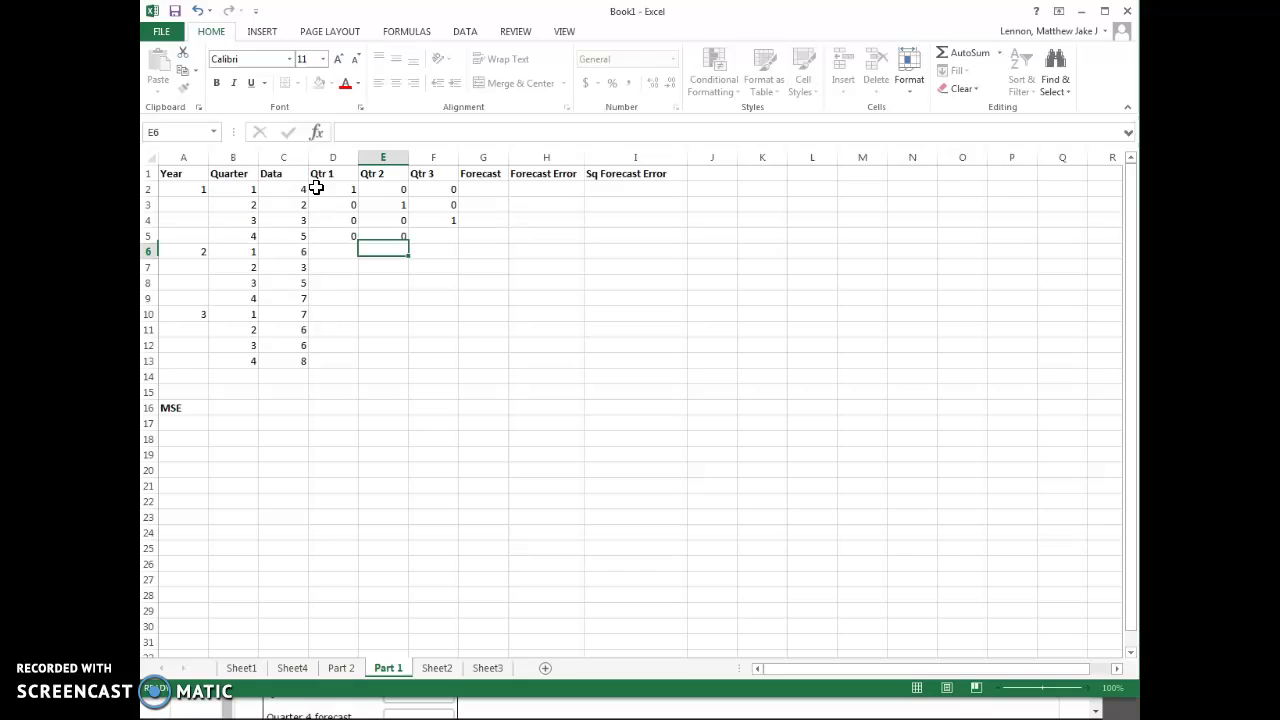
key(Return)
key(Right)
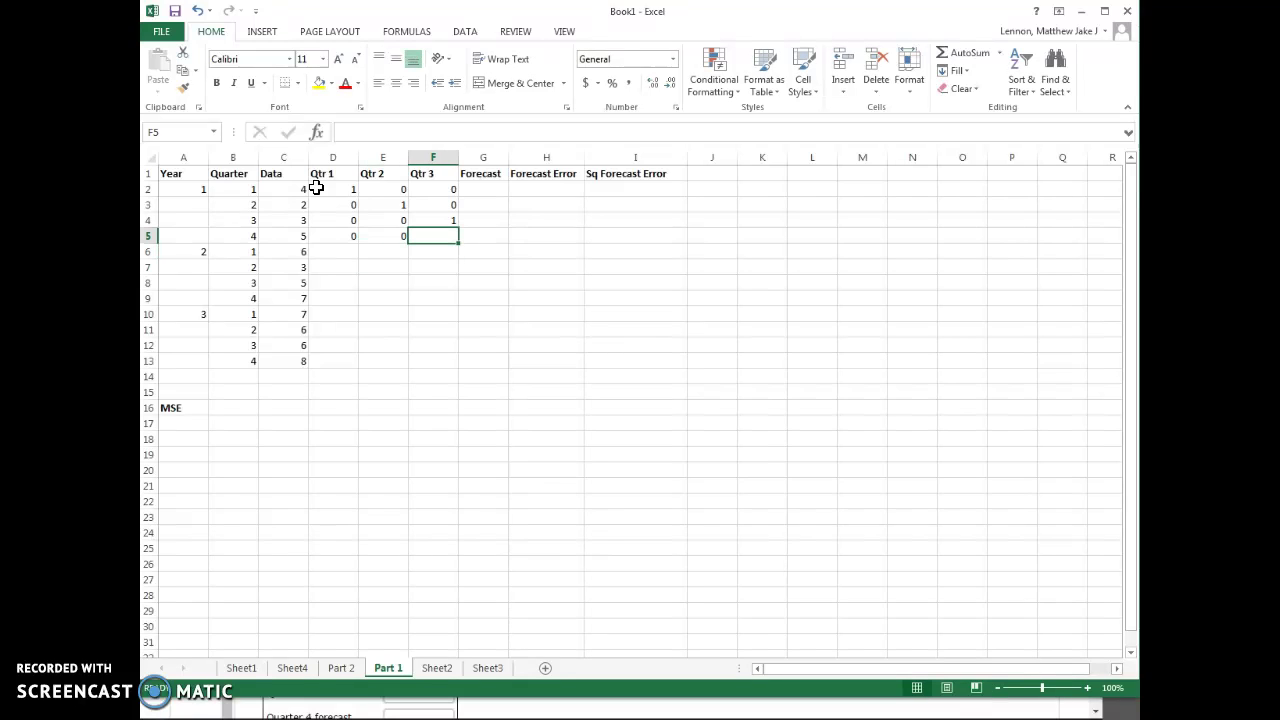
text(0)
key(Return)
Enter Year 2 Quarter 1 dummies 1, 0, 0 in row 6
key(Left)
key(Left)
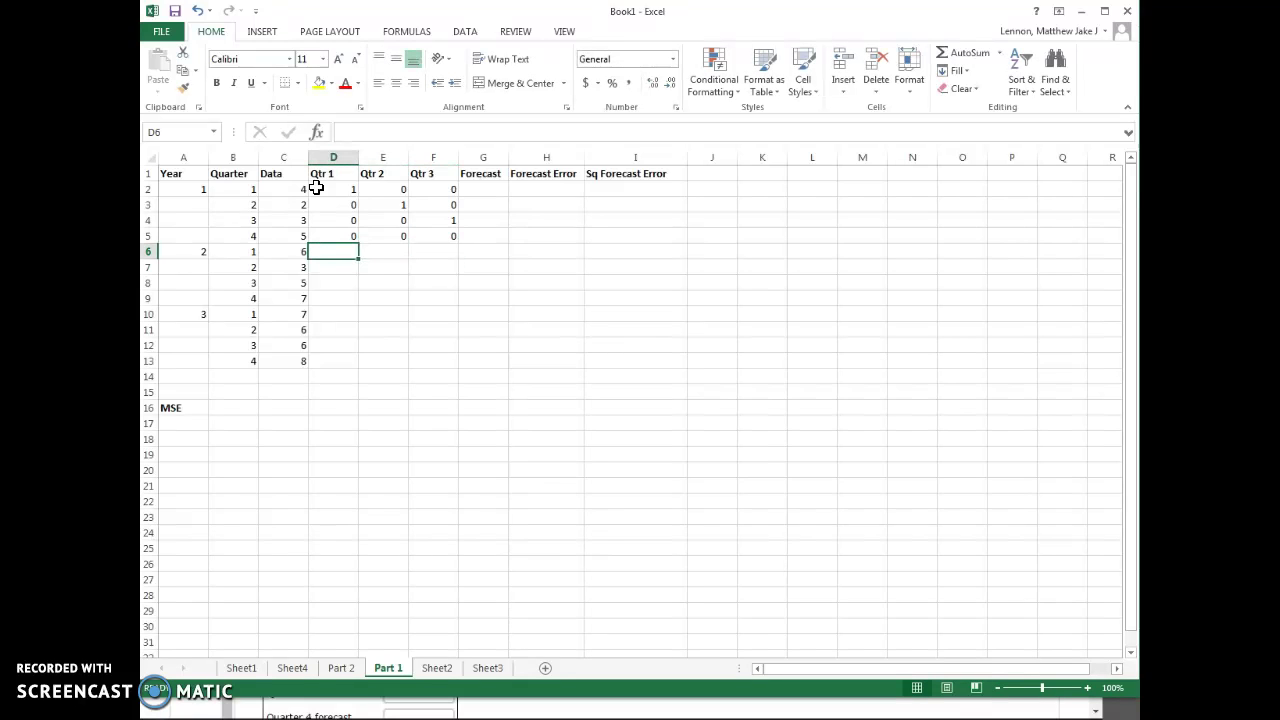
text(1)
key(Right)
text(0)
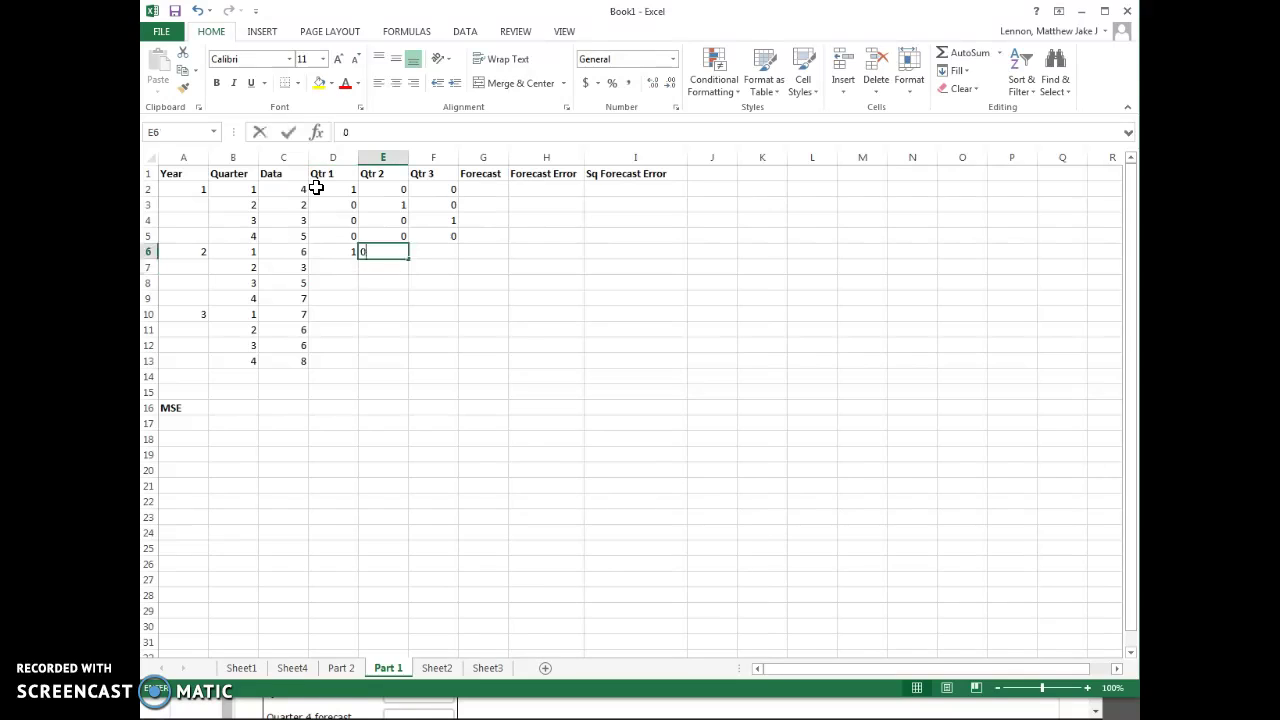
key(Return)
key(Right)
key(Up)
text(0)
key(Return)
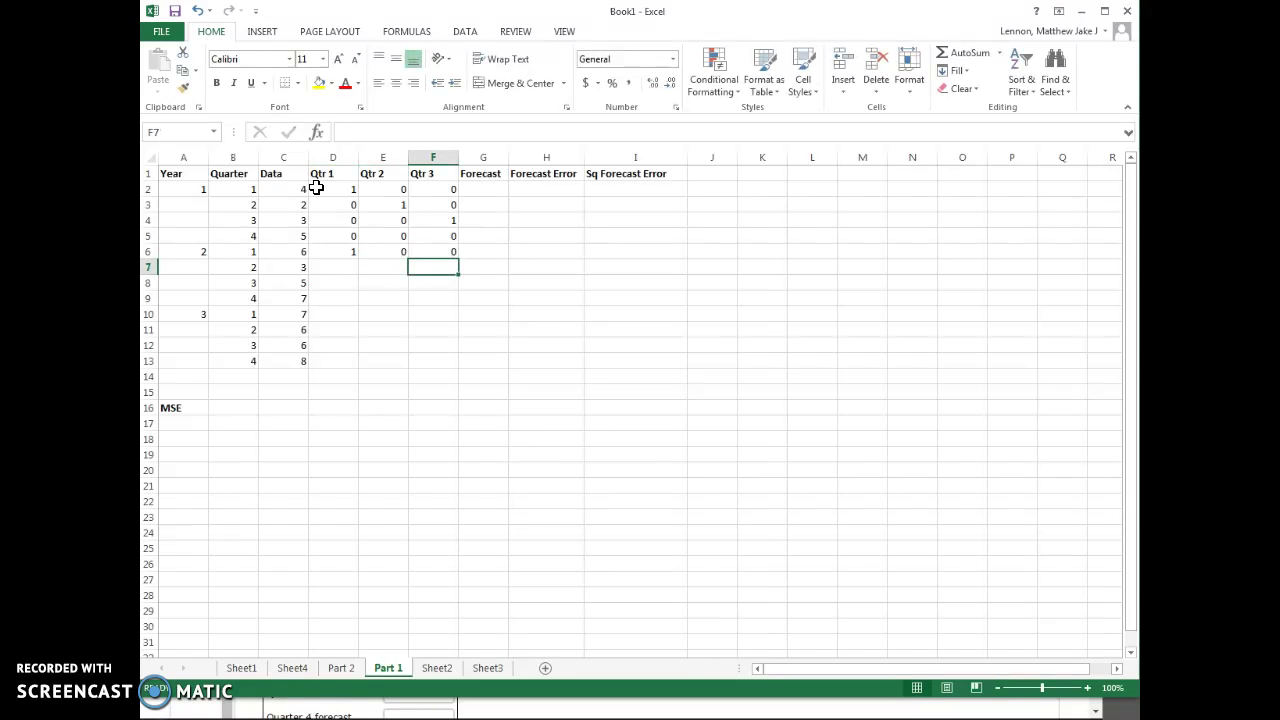
Enter Year 2 Quarter 2 dummies 0, 1, 0 in row 7
key(Left)
key(Left)
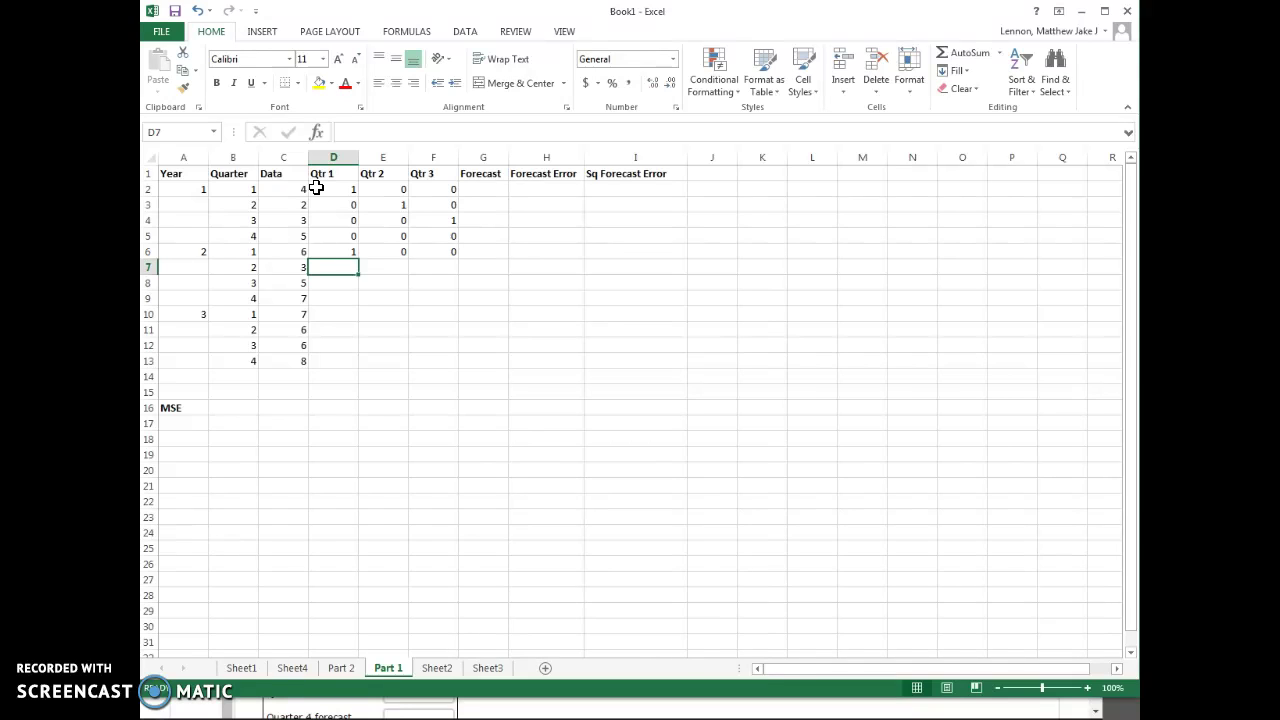
text(0)
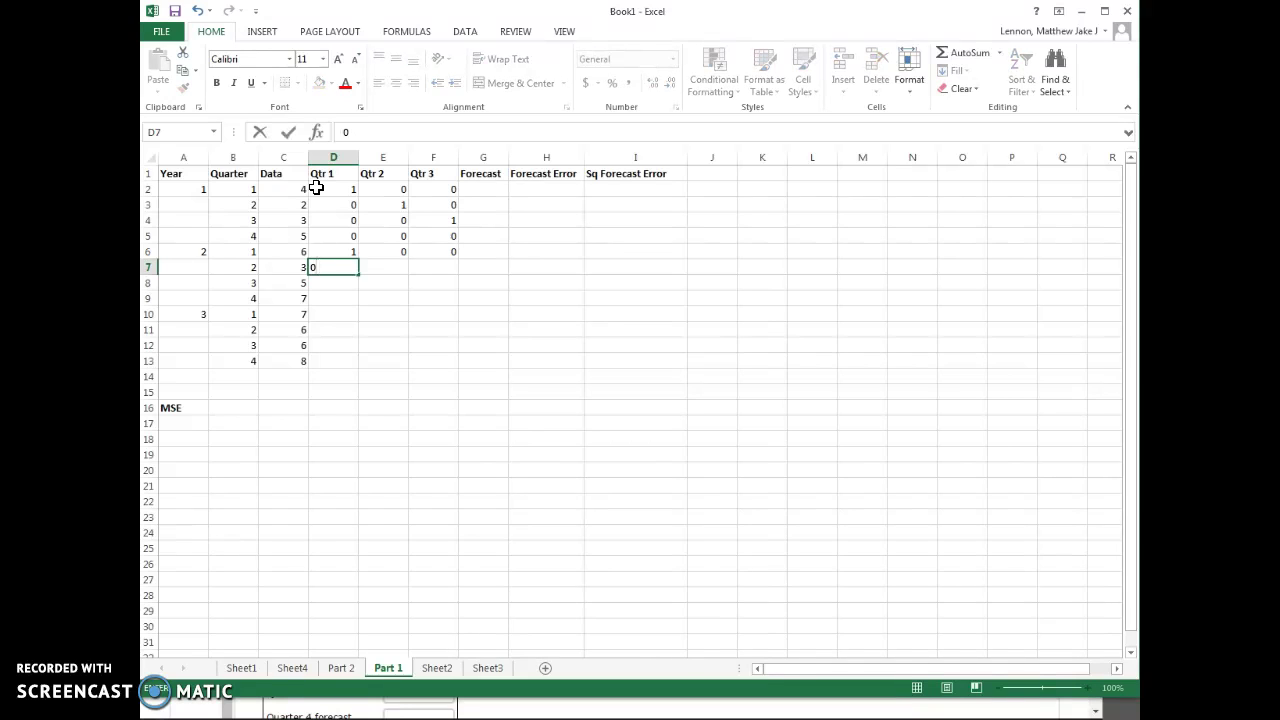
key(Right)
text(1)
key(Right)
text(0)
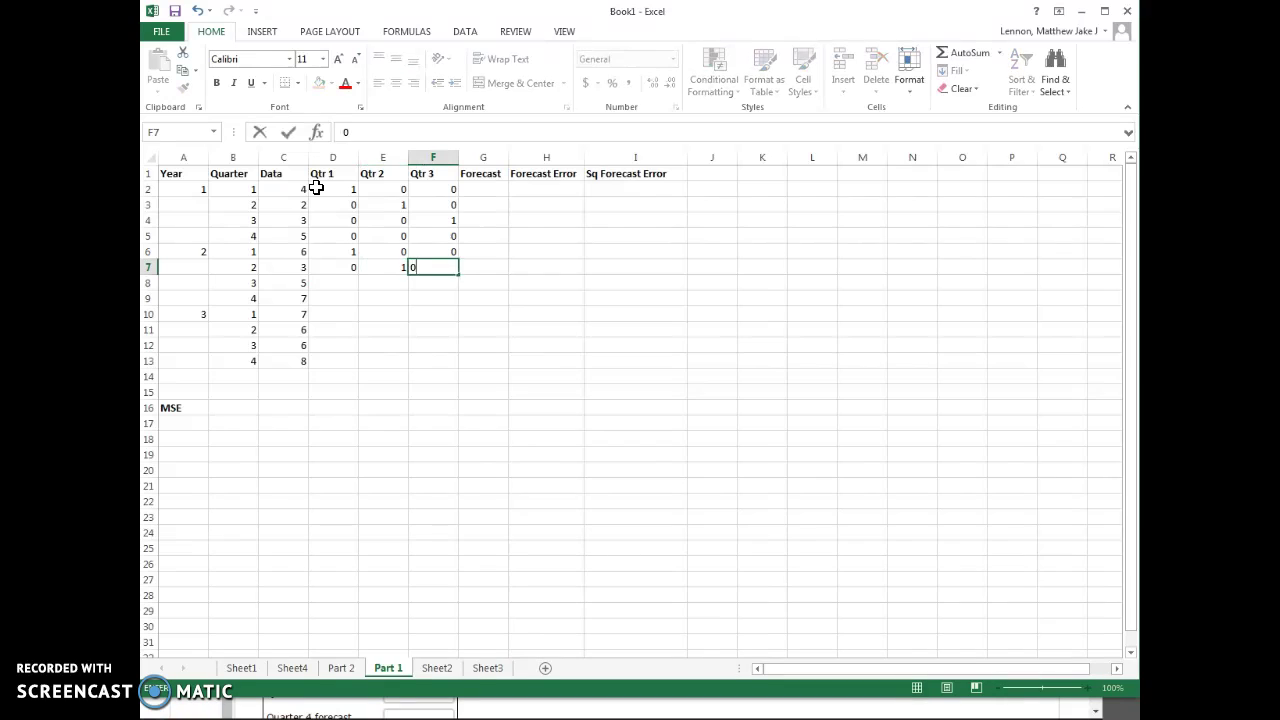
key(Return)
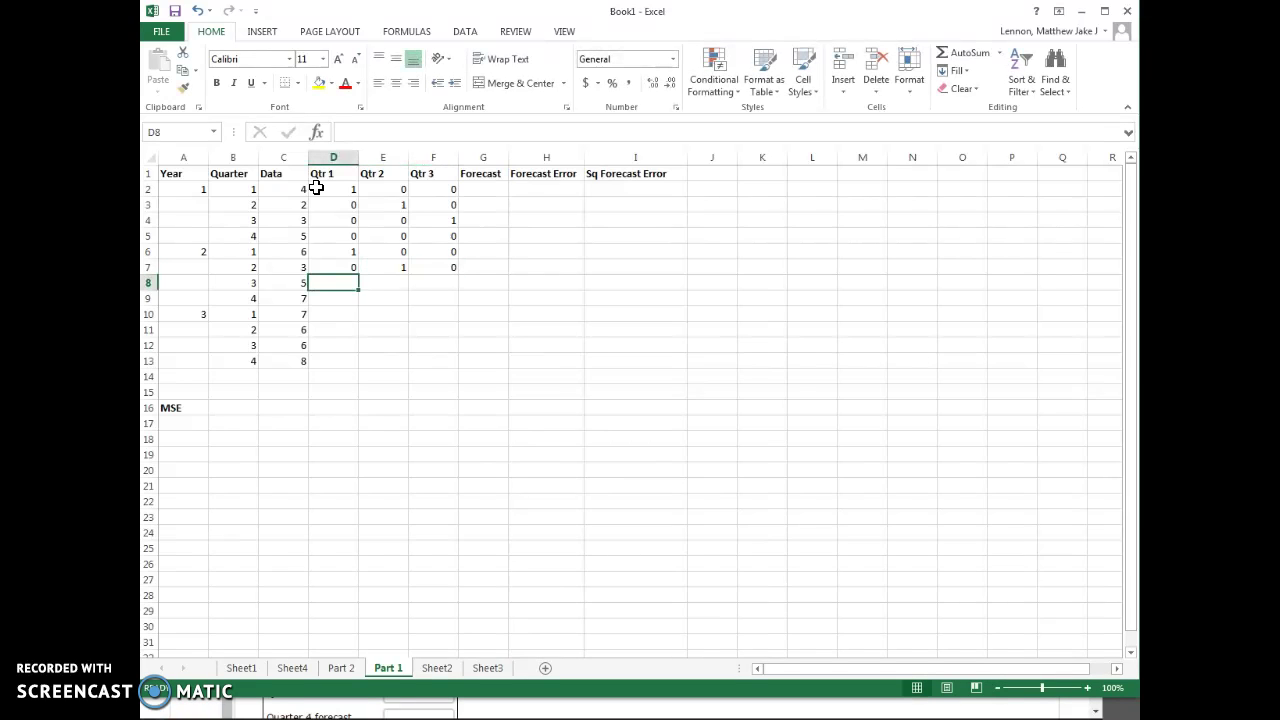
Enter Year 2 Quarter 3 dummies 0, 0, 1 in row 8
text(0)
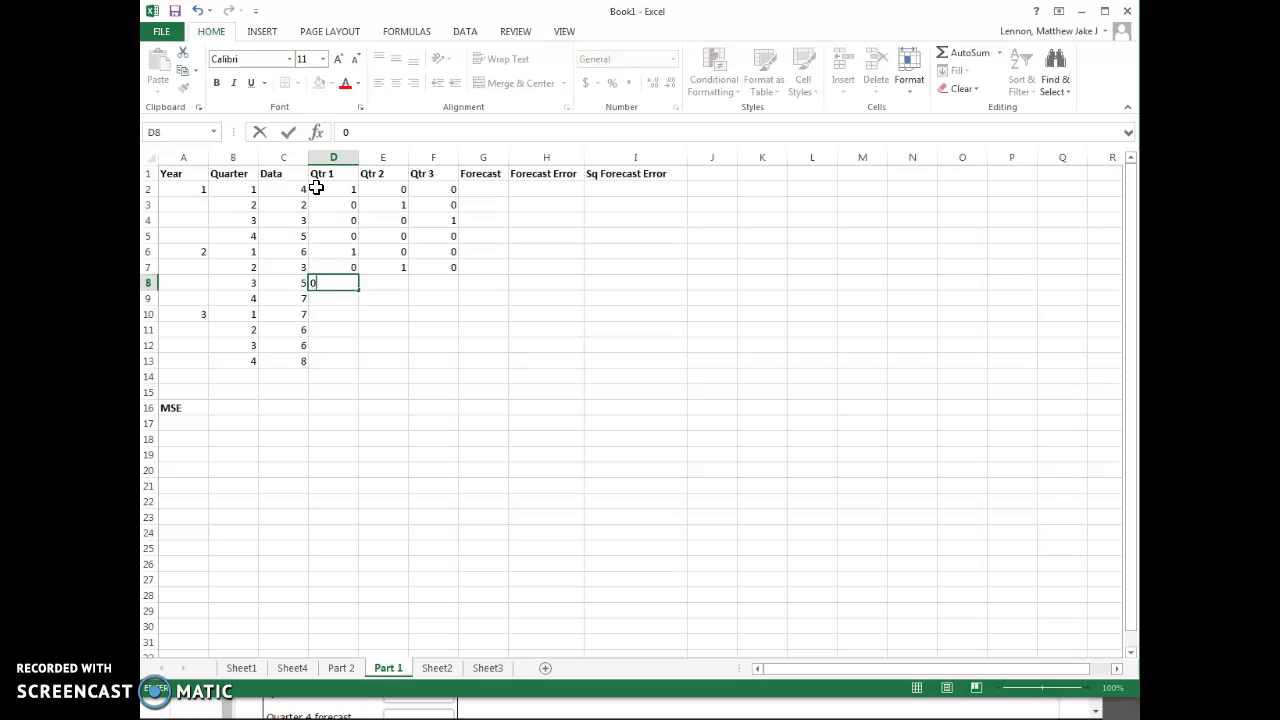
key(Right)
text(0)
key(Right)
text(1)
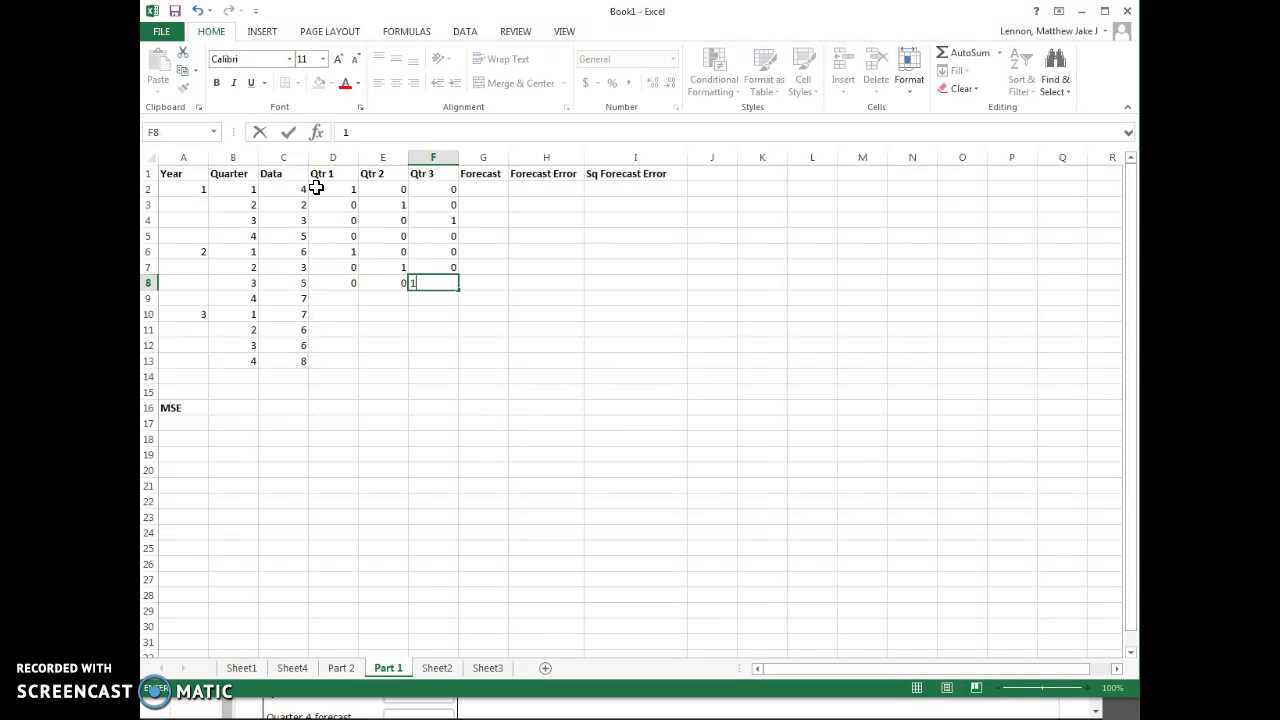
key(Return)
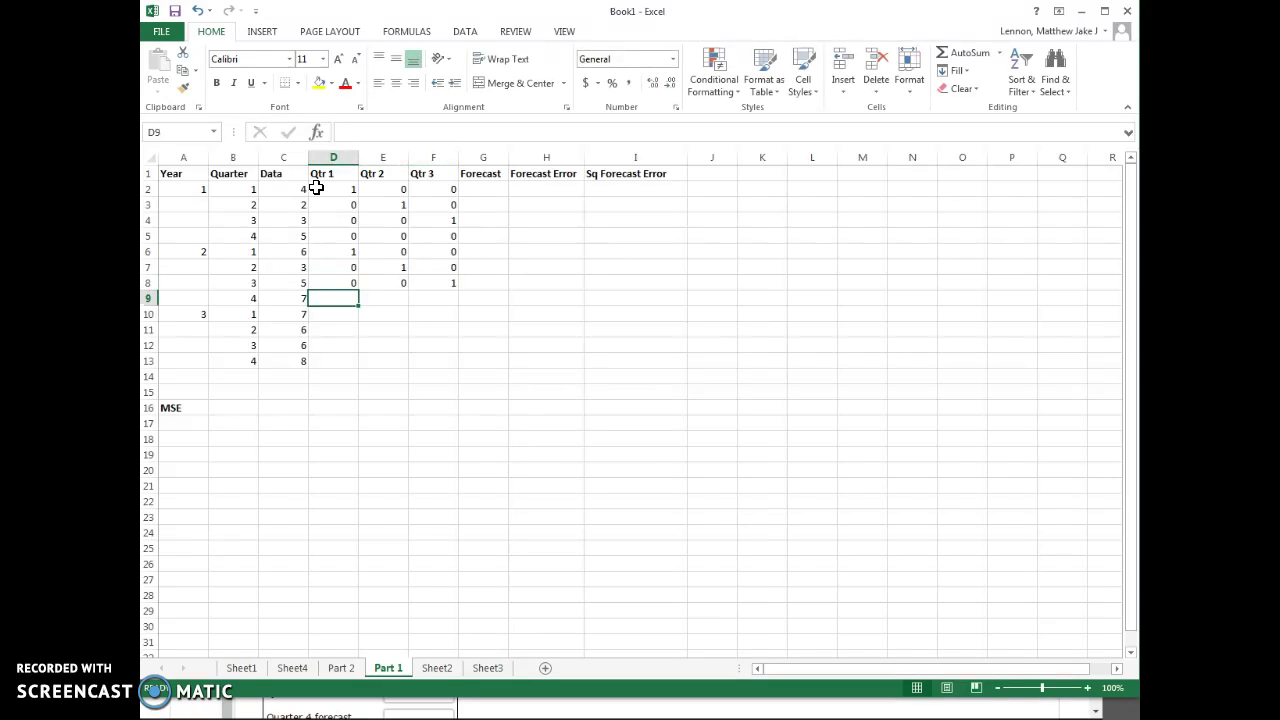
Enter Year 2 Quarter 4 dummies 0, 0, 0 in row 9
text(0)
key(Right)
text(0)
key(Right)
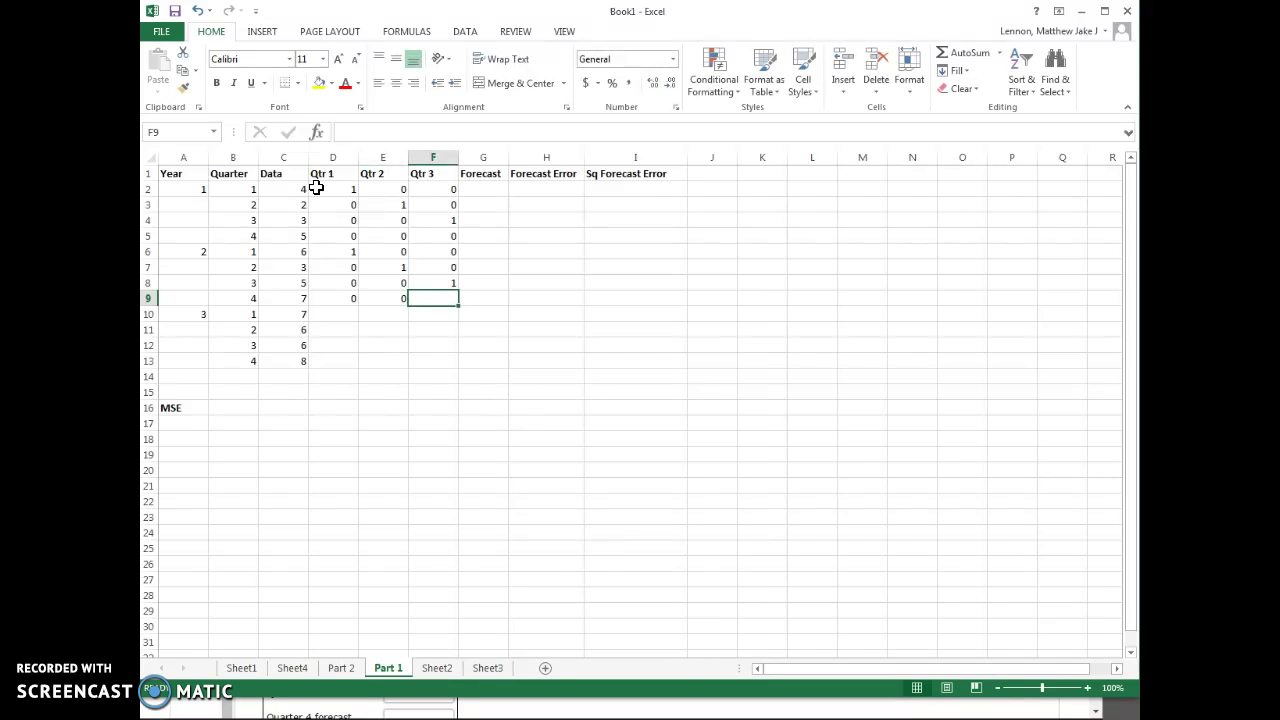
text(0)
key(Right)
Enter Year 3 Quarter 1 dummies 1, 0, 0 in row 10
key(Return)
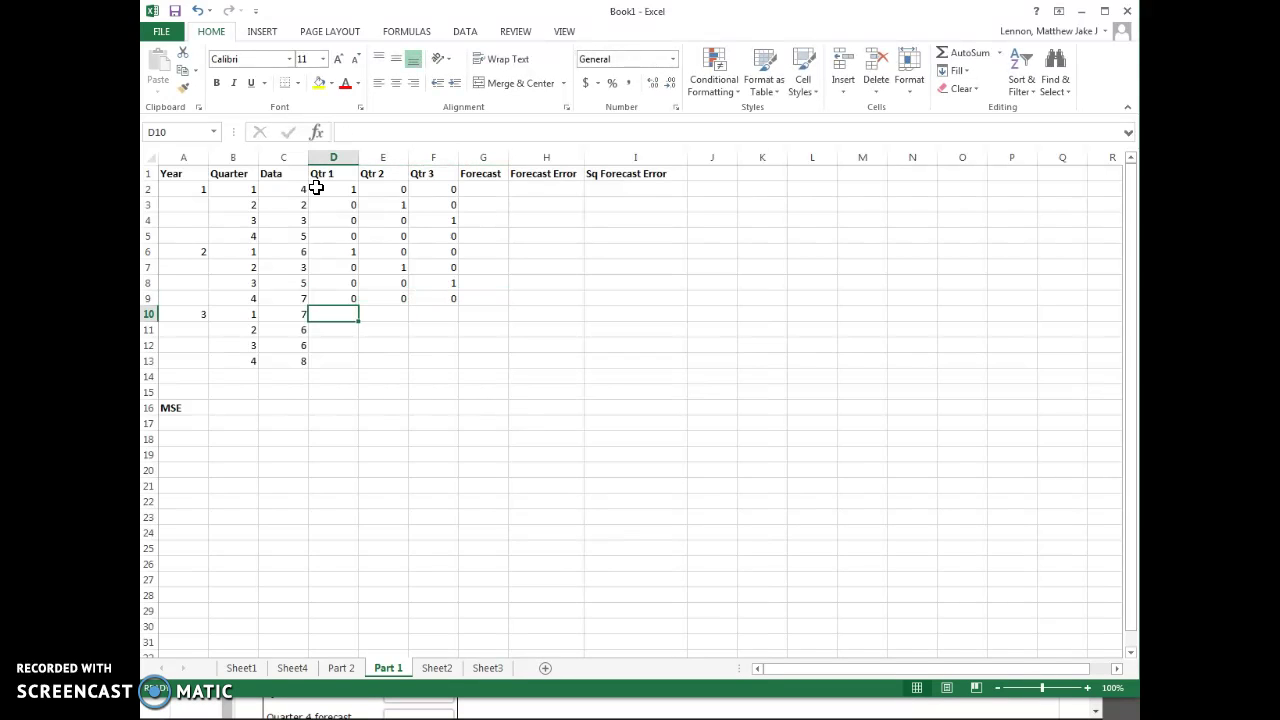
text(1)
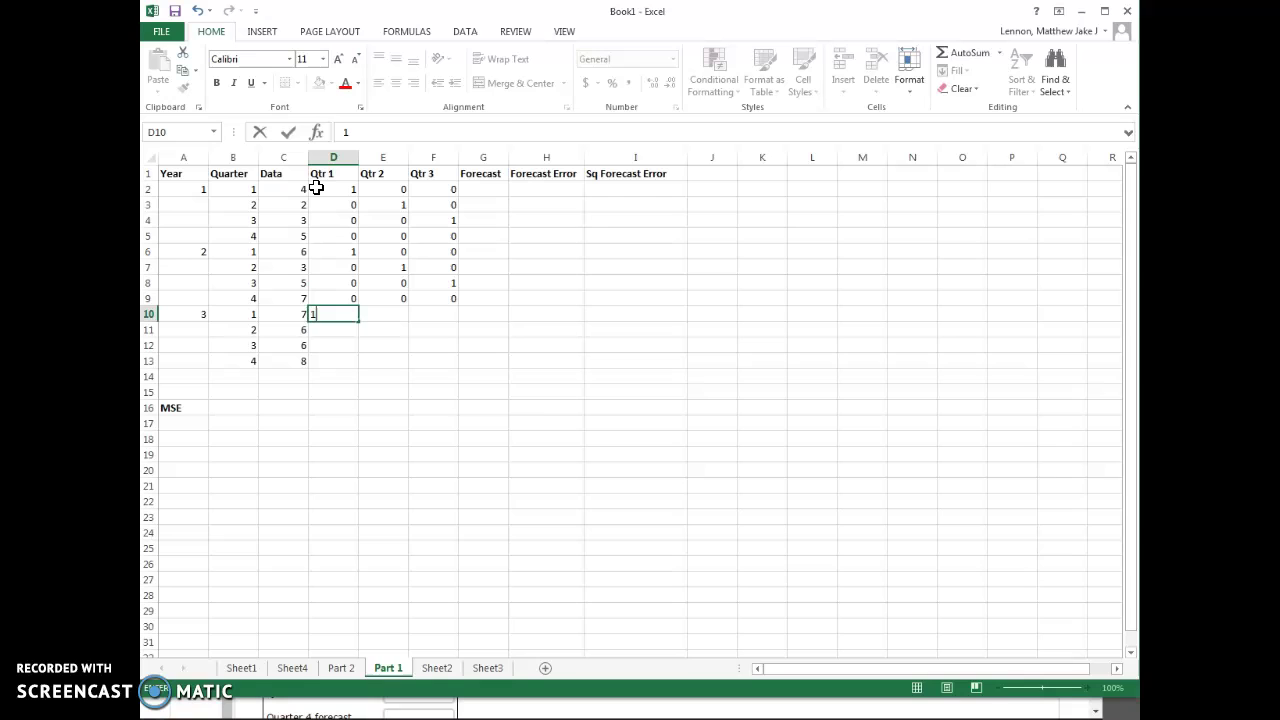
key(Return)
key(Up)
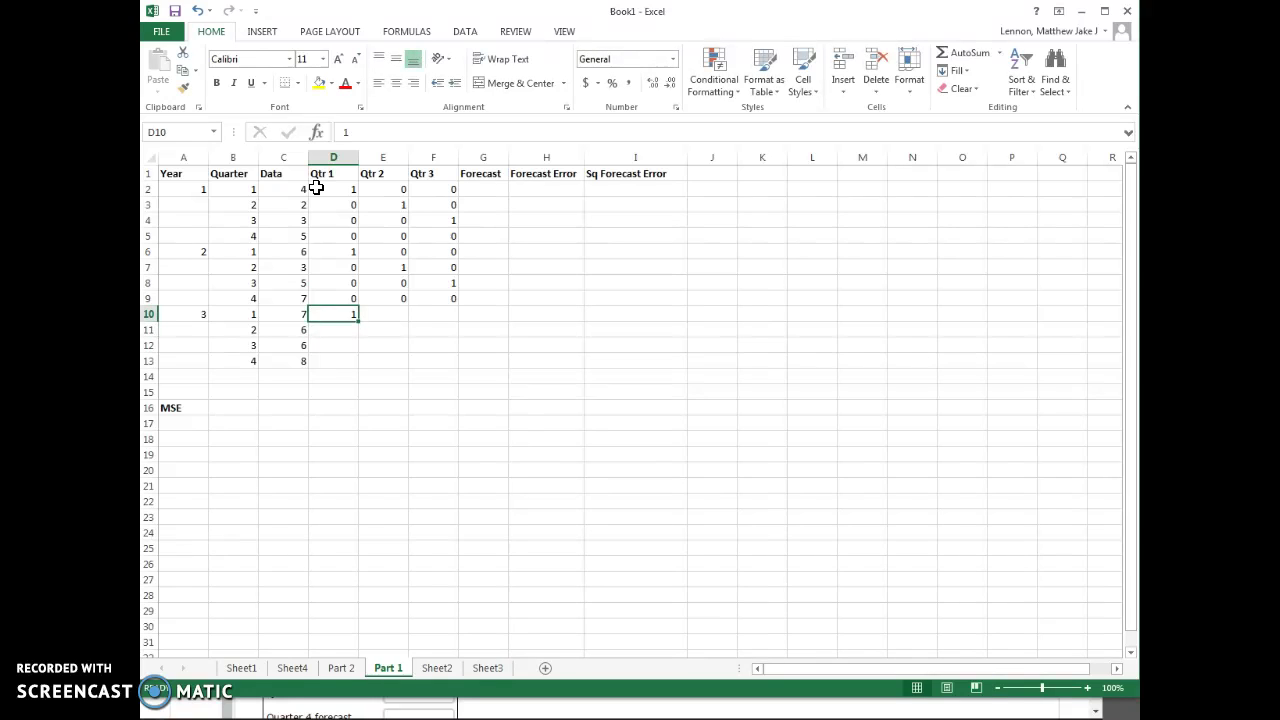
key(Right)
text(90)
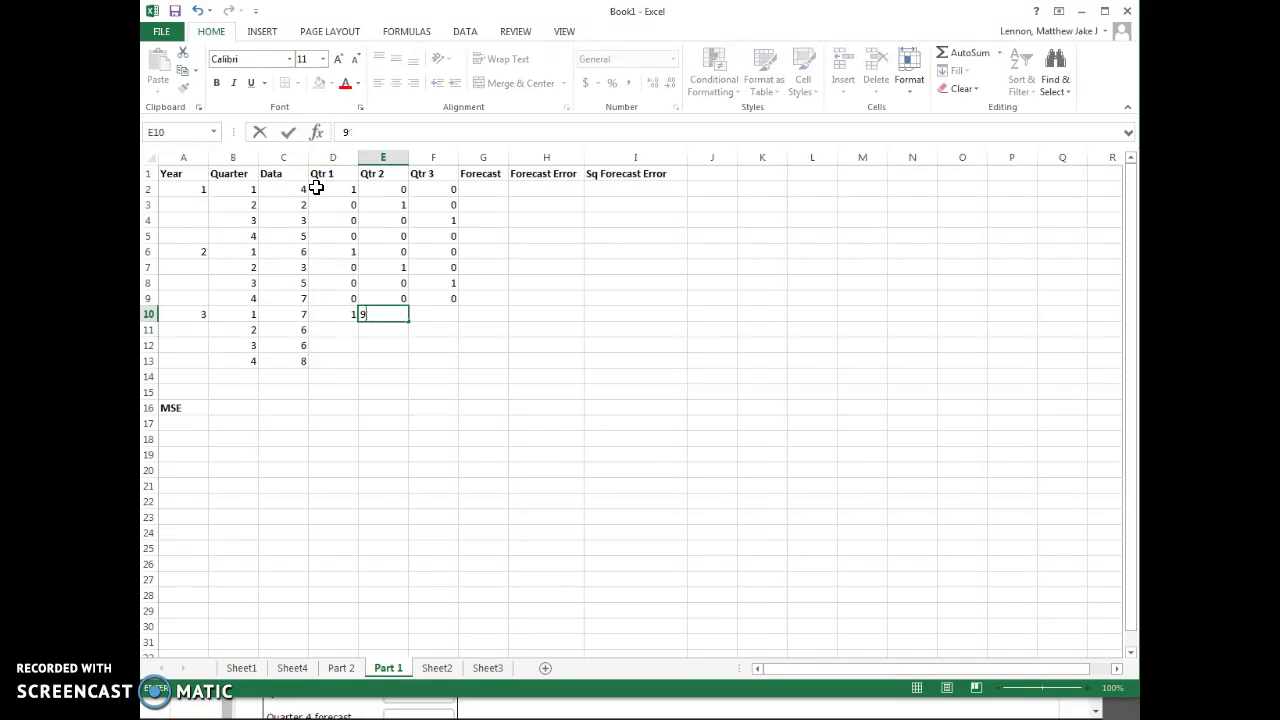
key(Right)
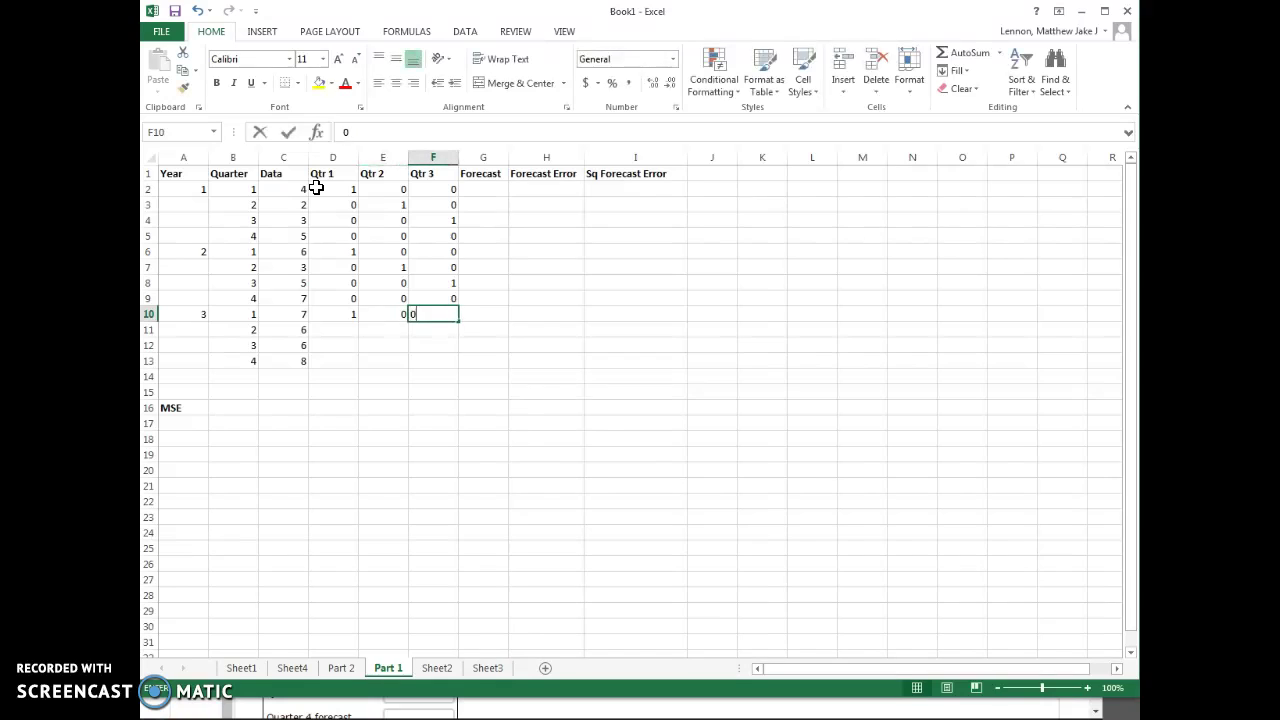
key(Right)
Enter Year 3 Quarter 2 dummies 0, 1, 0 in row 11, discarding a stray Forecast entry
key(Down)
key(Left)
key(Left)
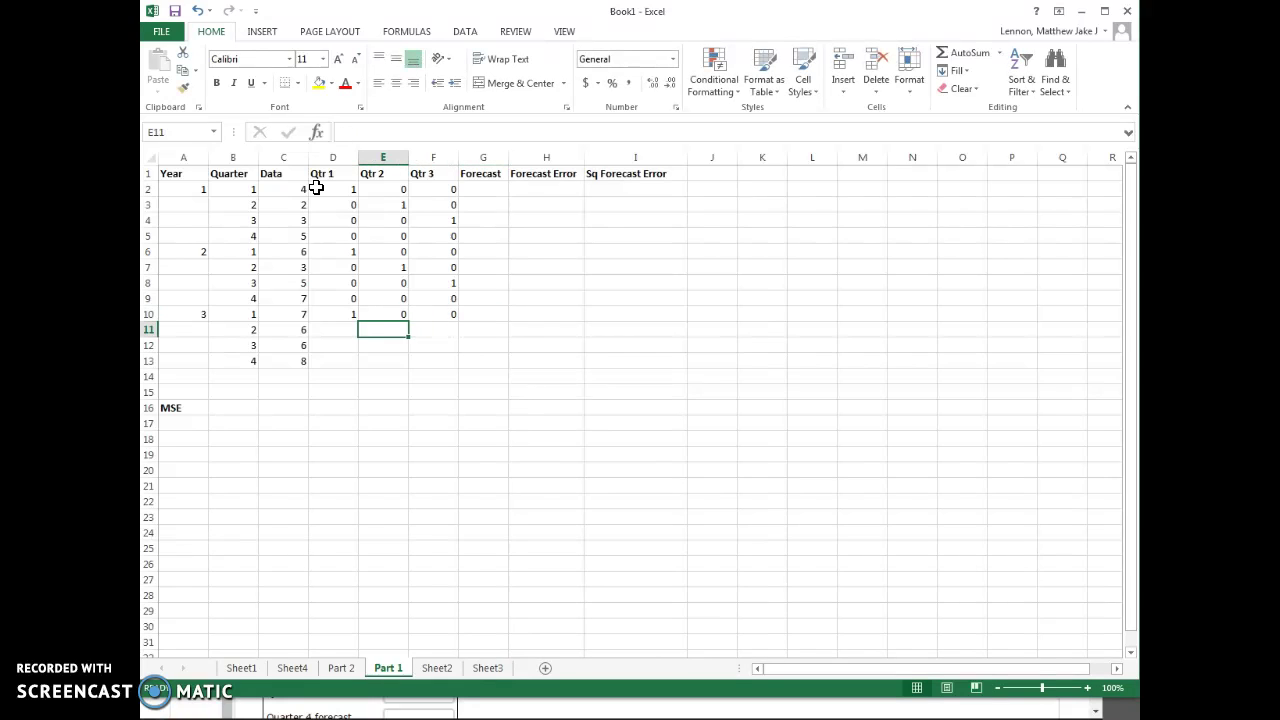
text(0)
key(Right)
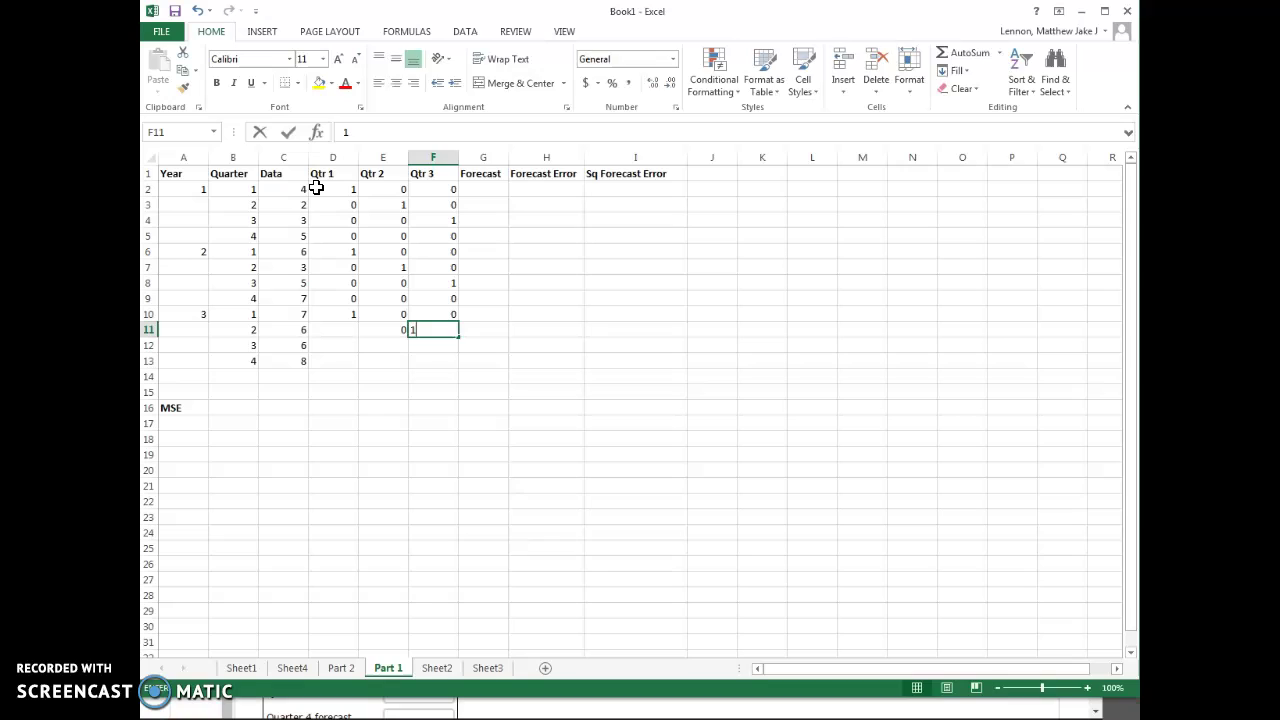
key(Right)
text(0)
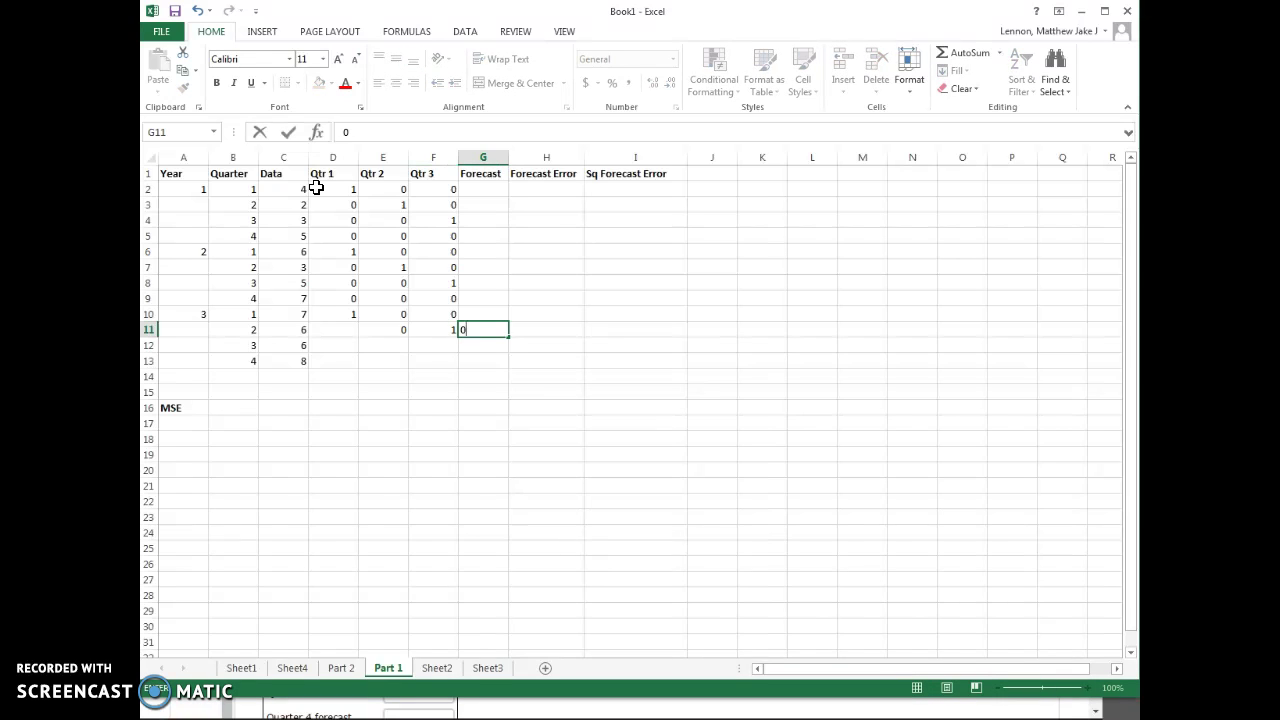
key(Left)
key(Left)
key(Left)
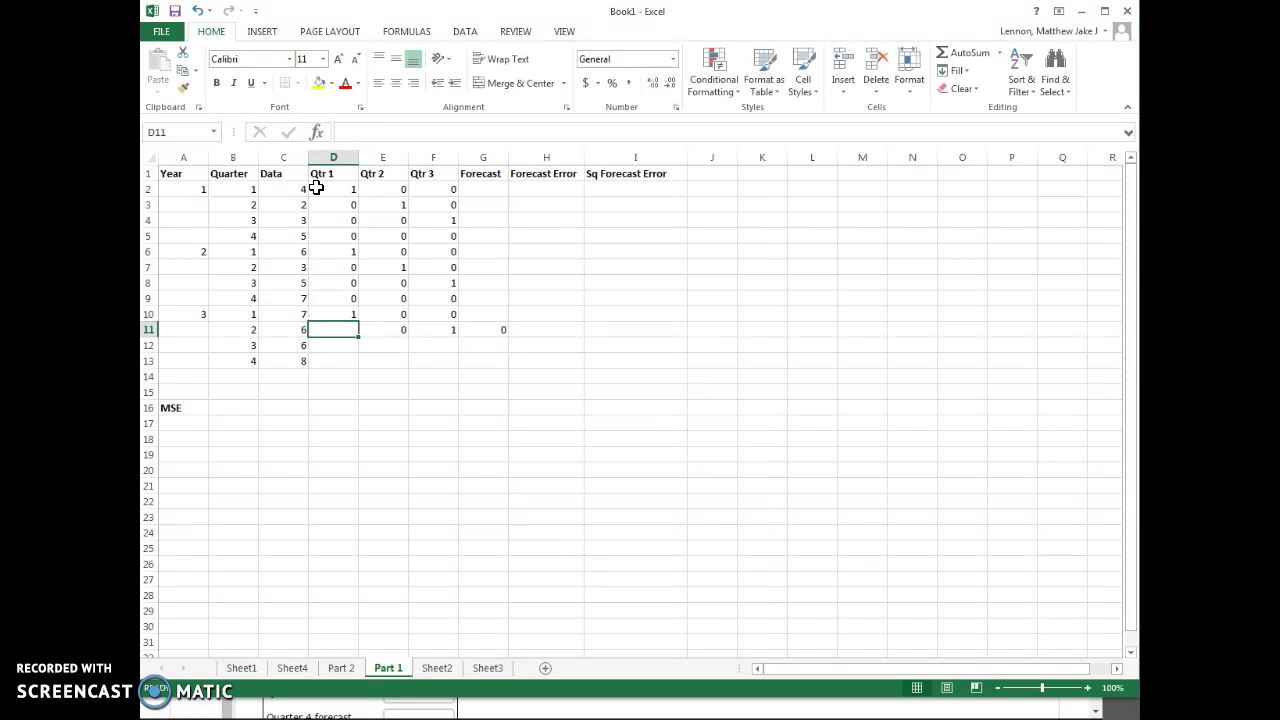
text(0)
key(Right)
text(1)
key(Right)
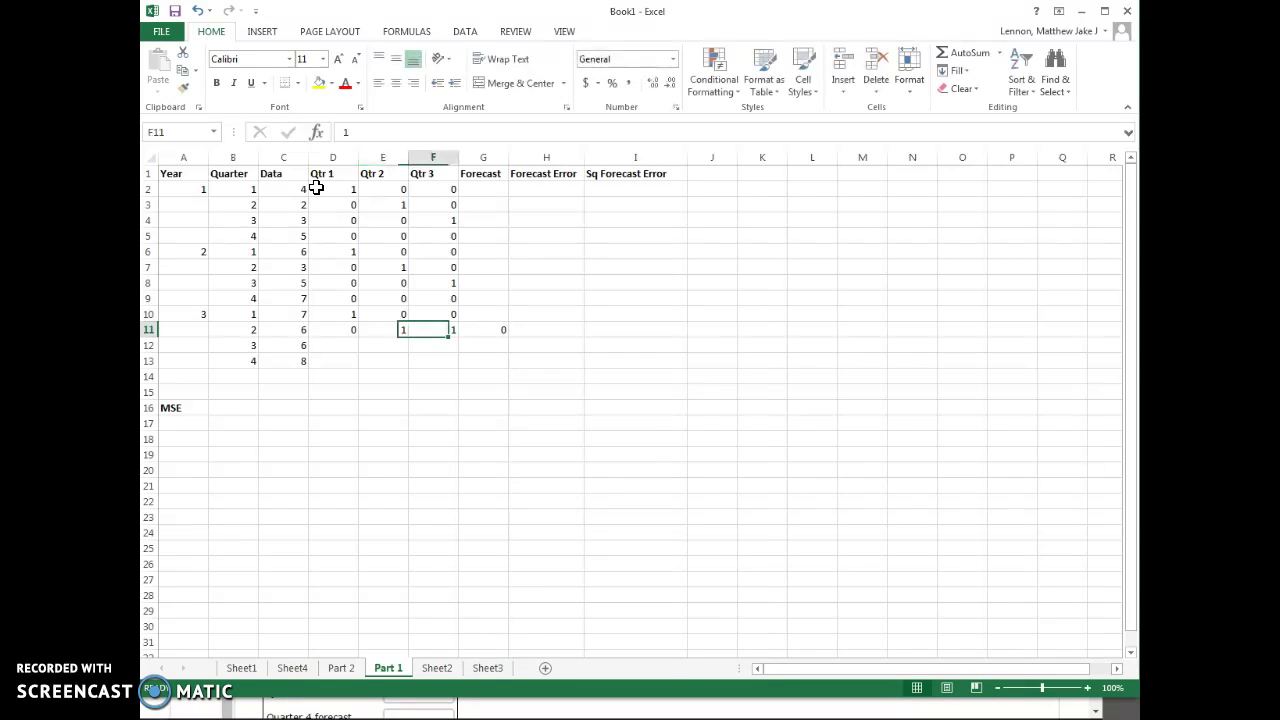
key(Right)
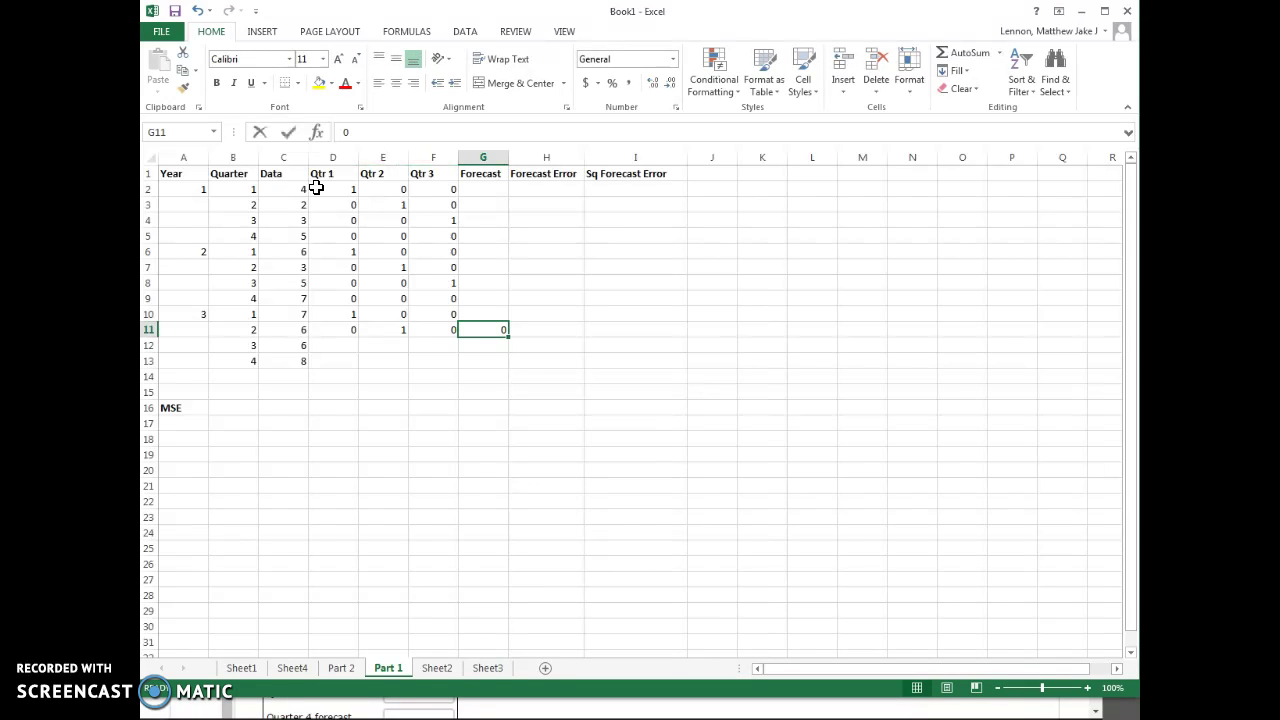
key(Escape)
Enter Year 3 Quarter 3 dummies 0, 0, 1 in row 12
key(Down)
key(Left)
key(Left)
key(Left)
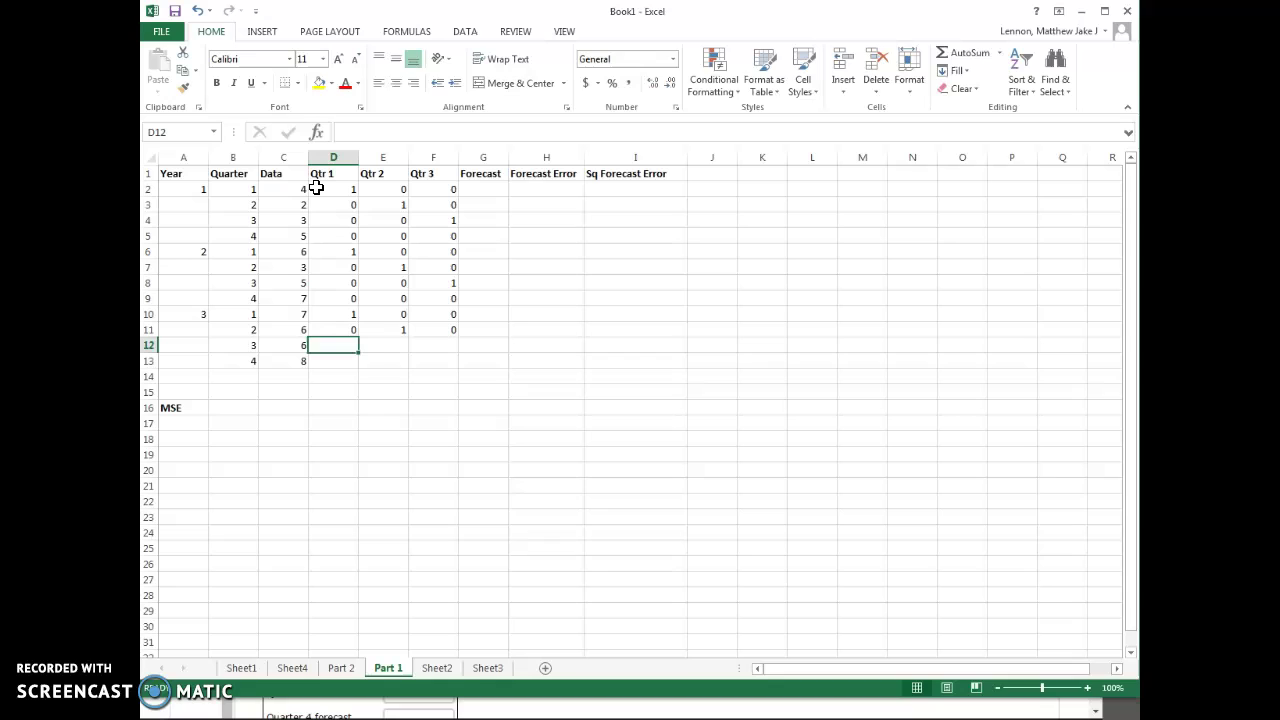
text(0)
key(Right)
text(0)
key(Right)
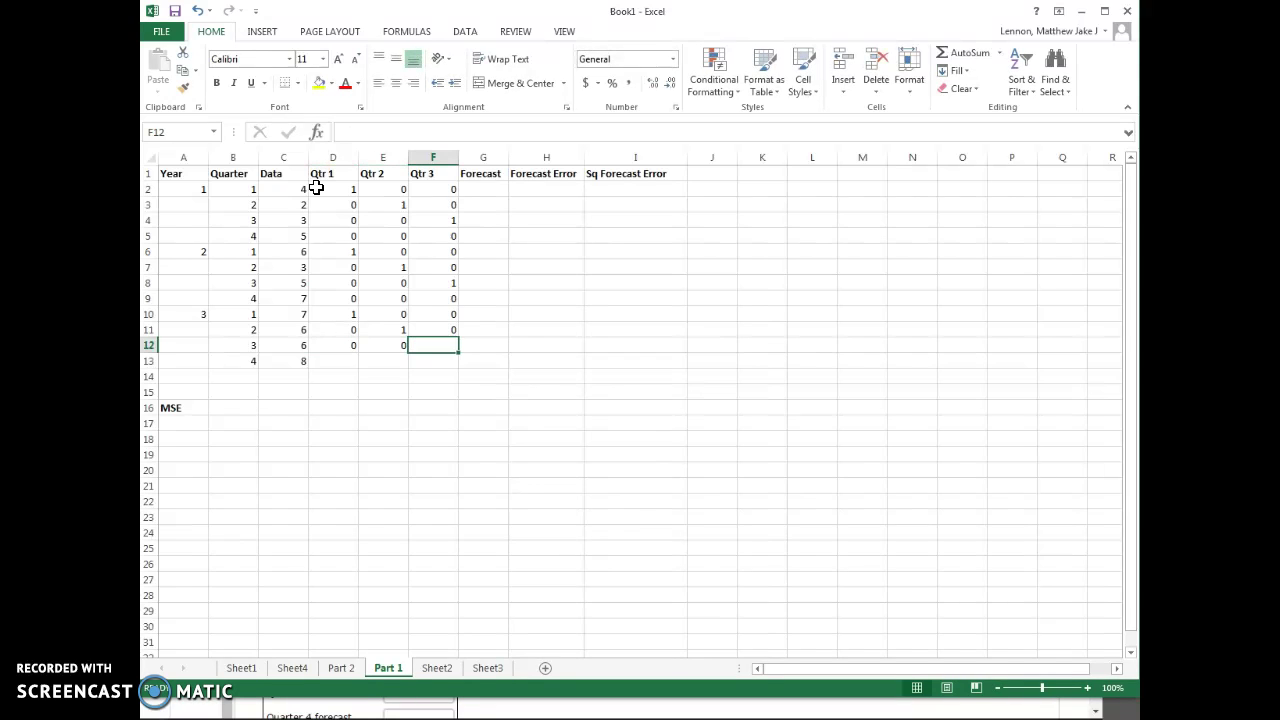
text(1)
key(Right)
Enter Year 3 Quarter 4 dummies 0, 0, 0 in row 13, then select G2 and show the Data tab
key(Down)
key(Left)
key(Left)
key(Left)
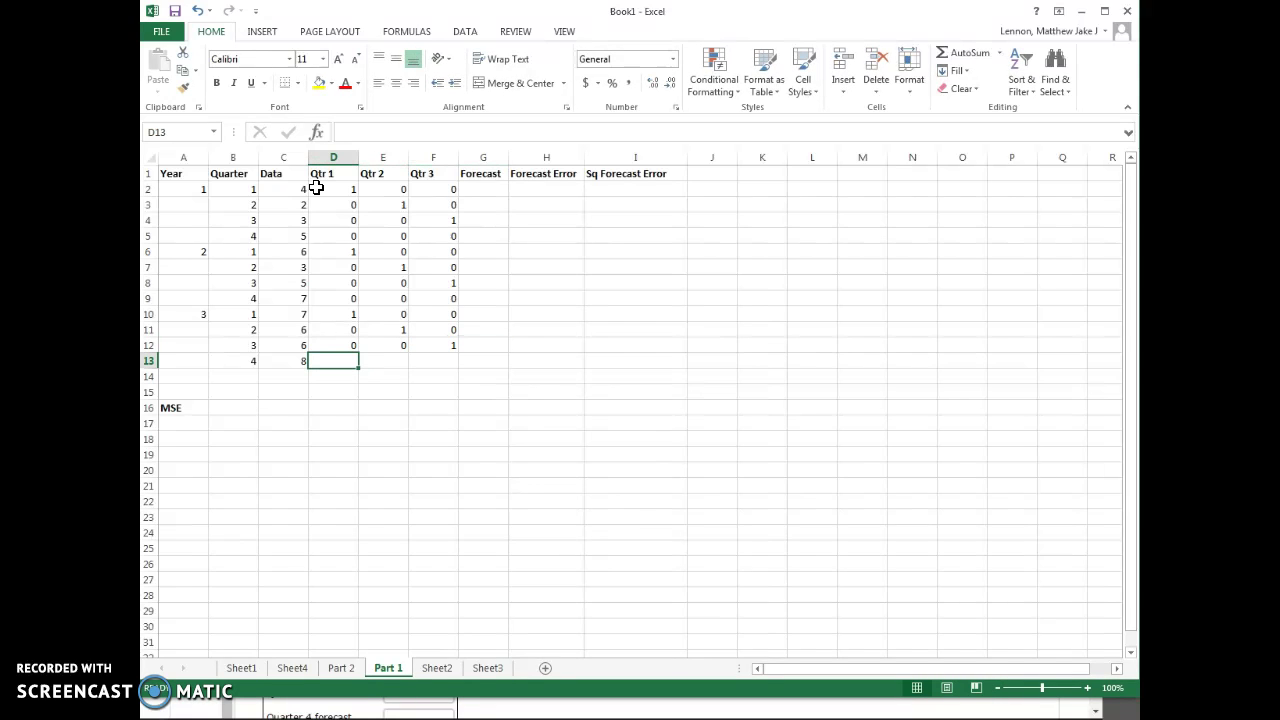
text(0)
key(Right)
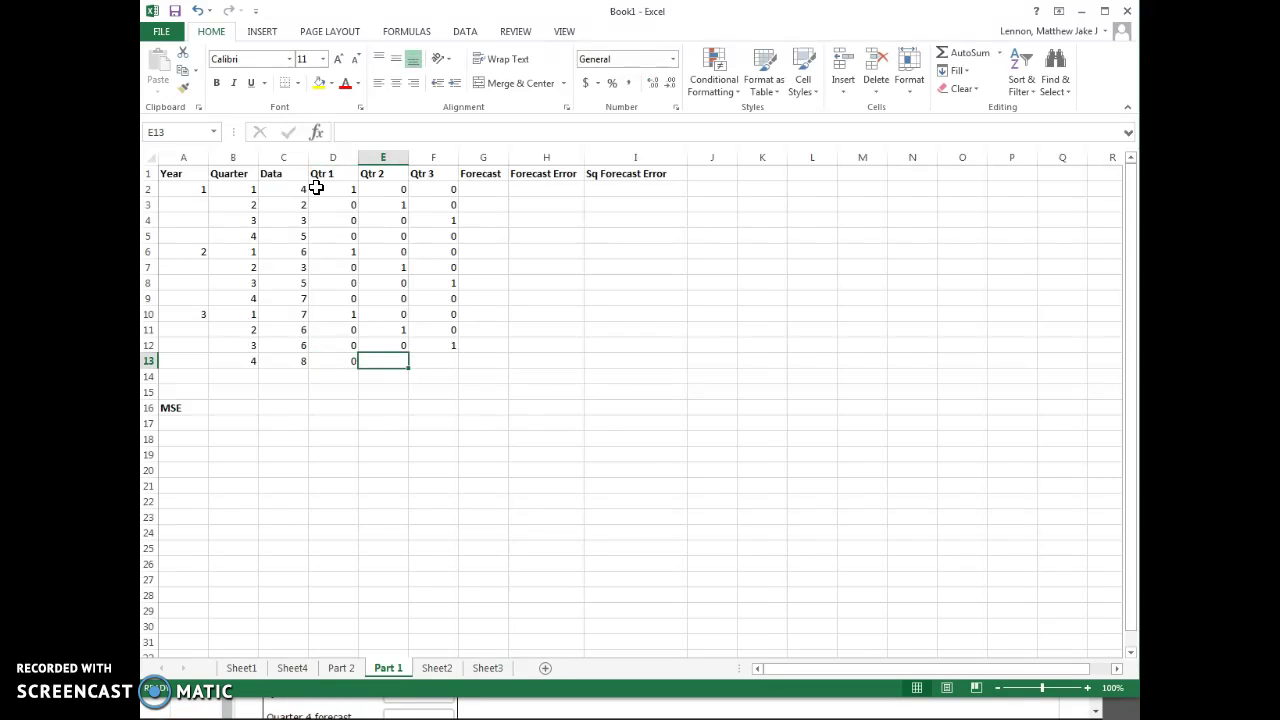
text(0)
key(Right)
text(0)
key(Right)
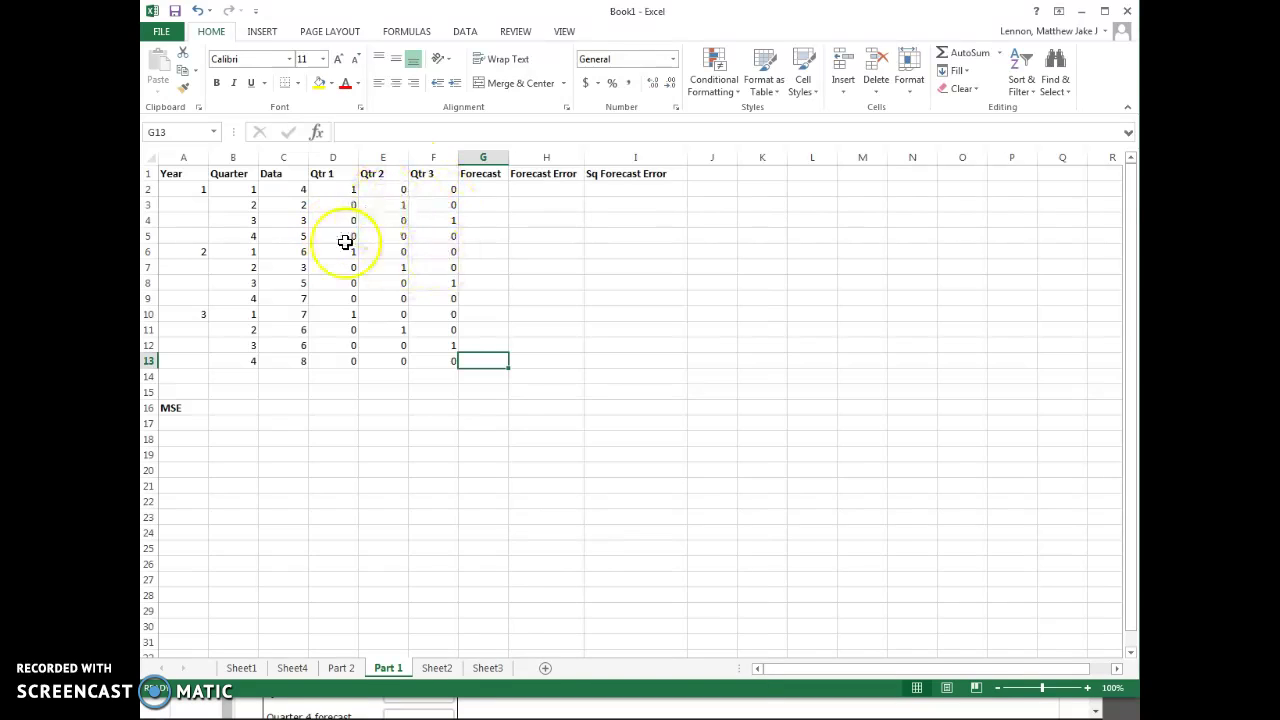
click(492, 191)
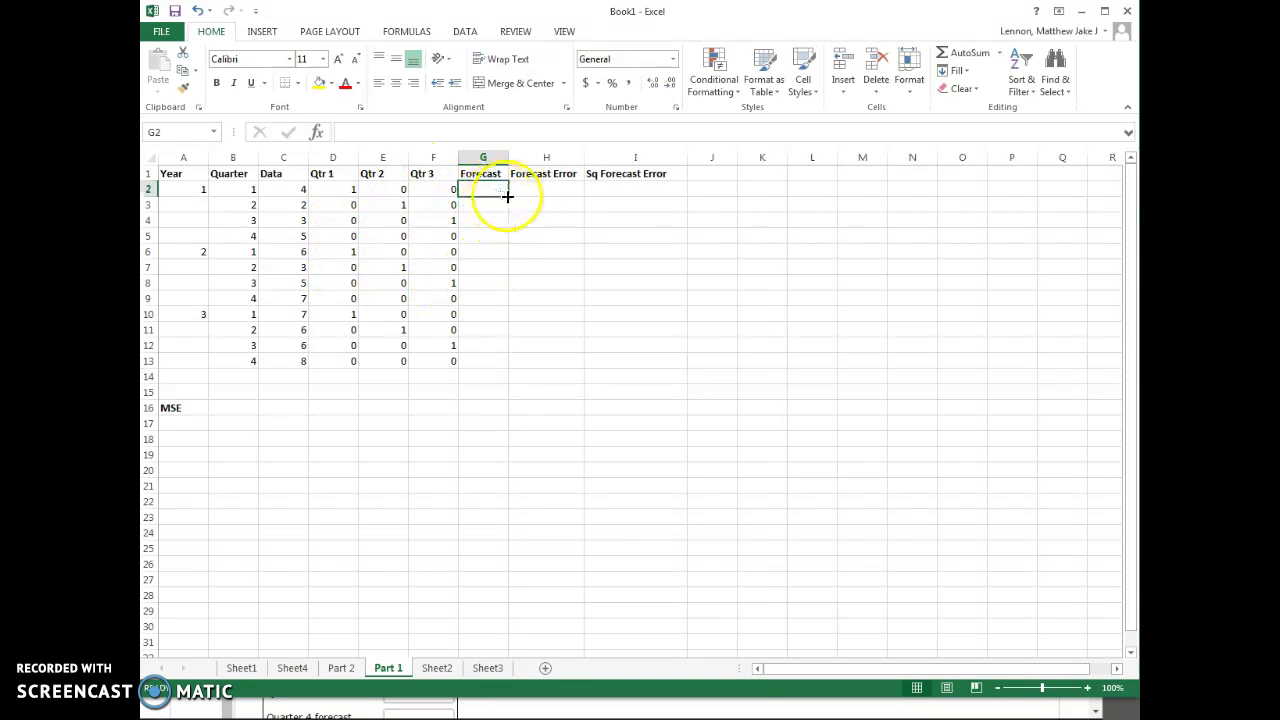
click(463, 31)
Choose Regression from the Data Analysis tools
click(1040, 53)
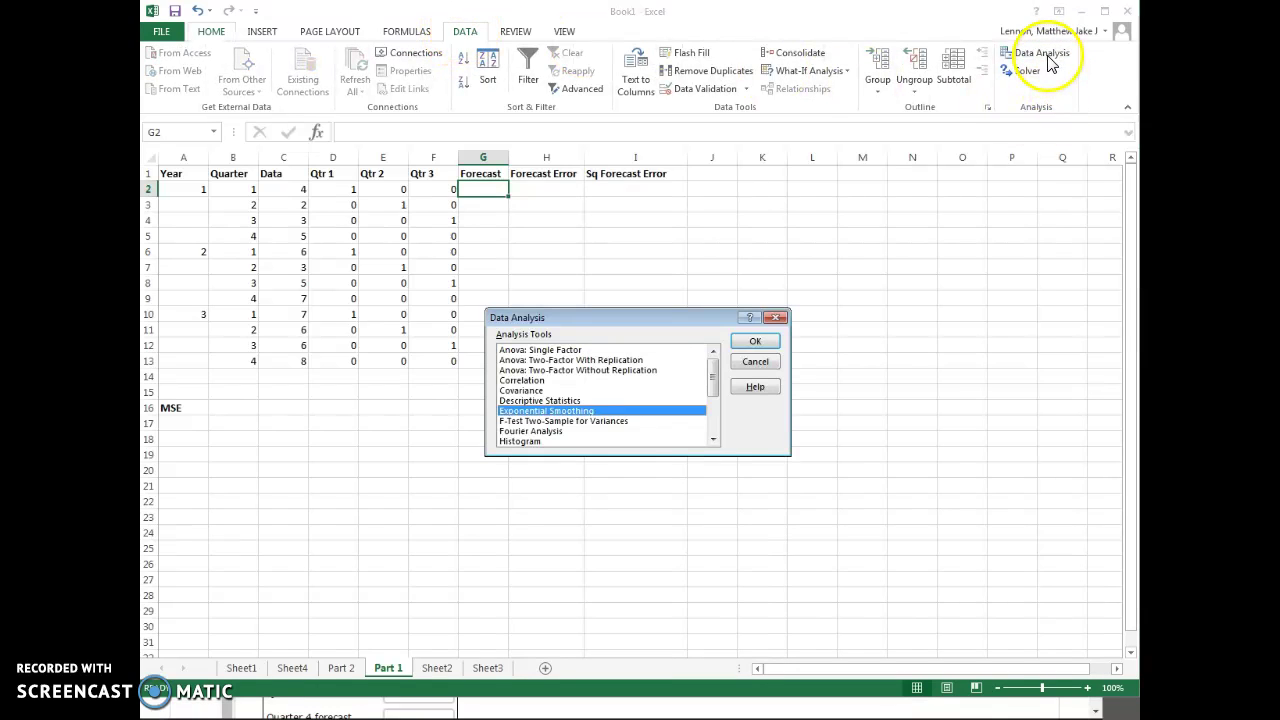
drag(675, 322, 803, 246)
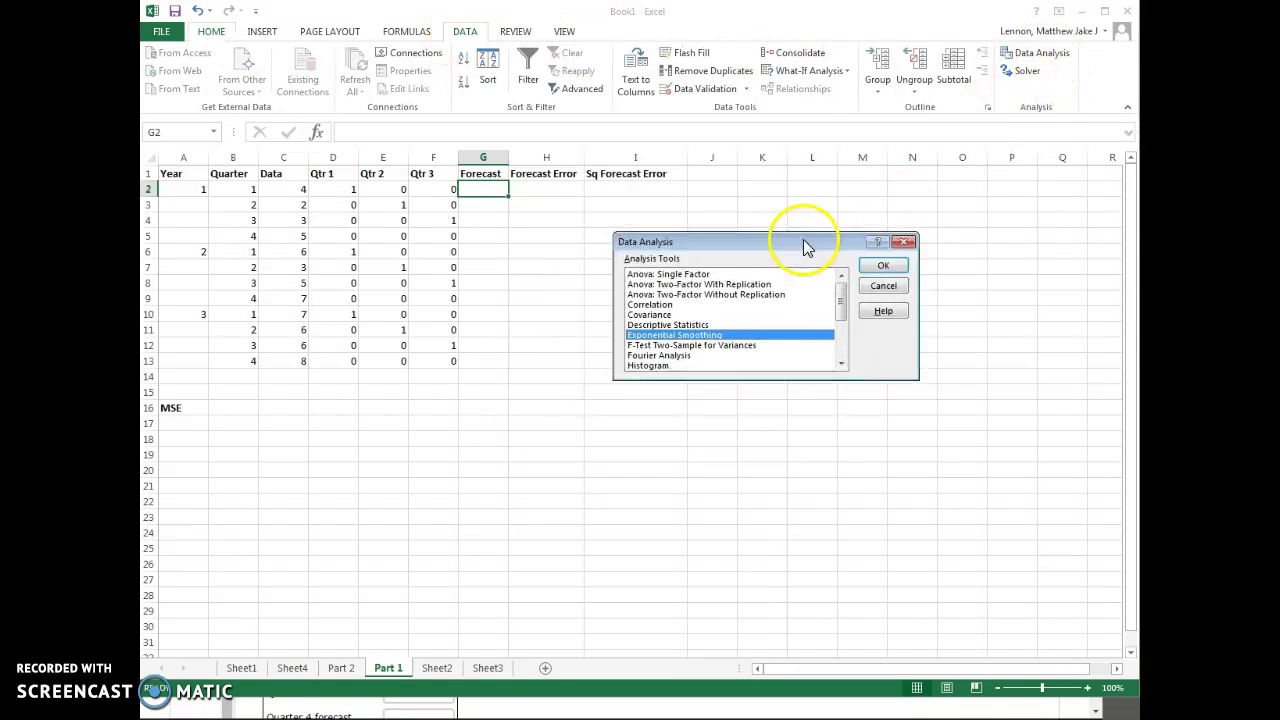
click(842, 363)
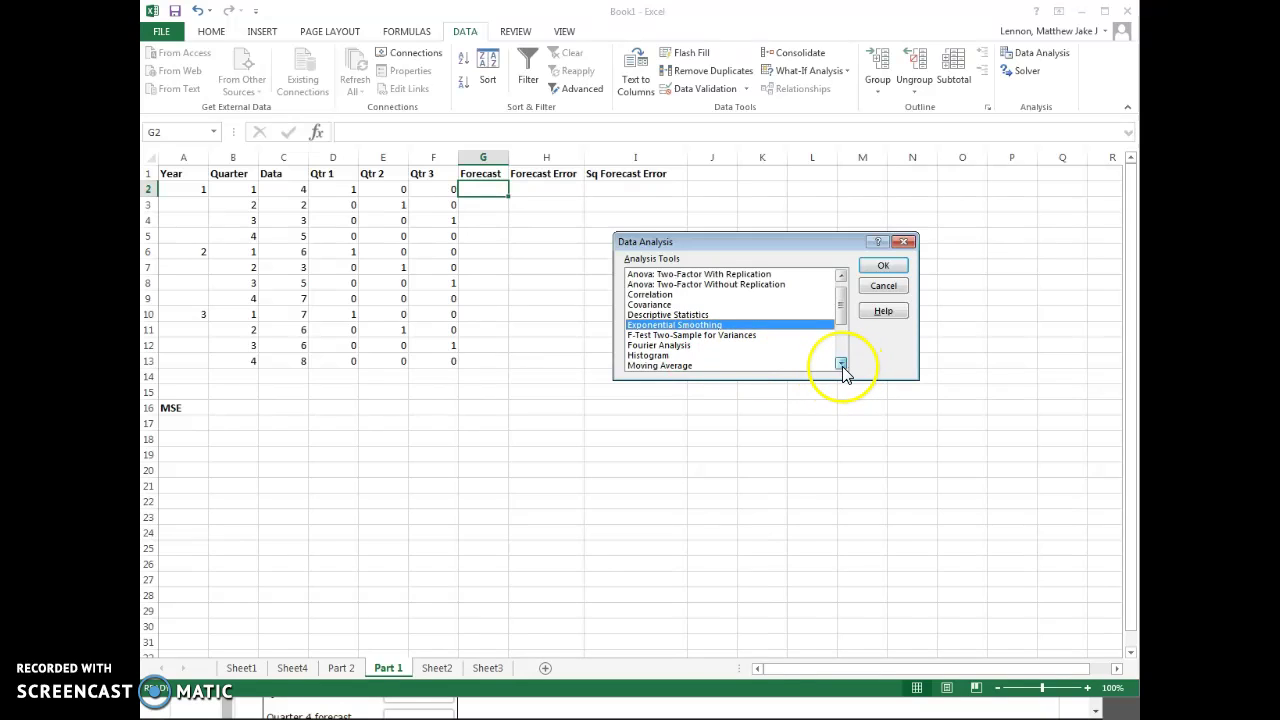
click(842, 363)
click(842, 363)
click(842, 363)
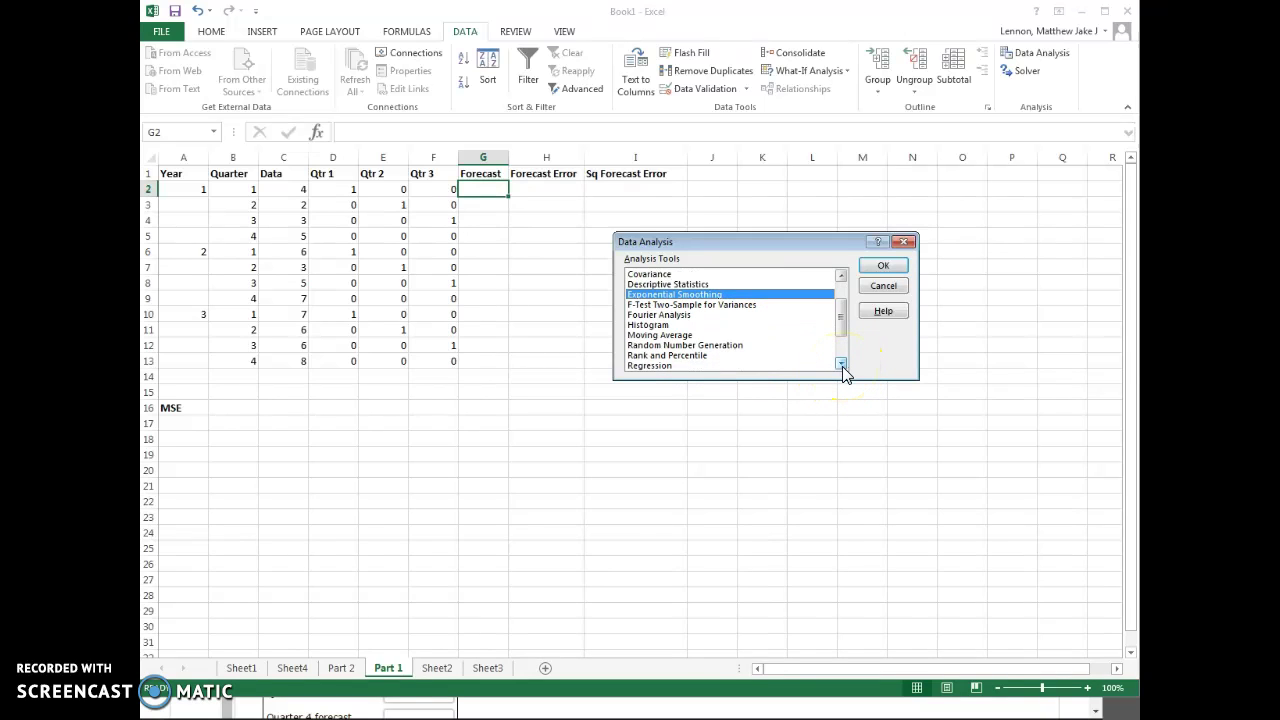
click(706, 365)
click(893, 268)
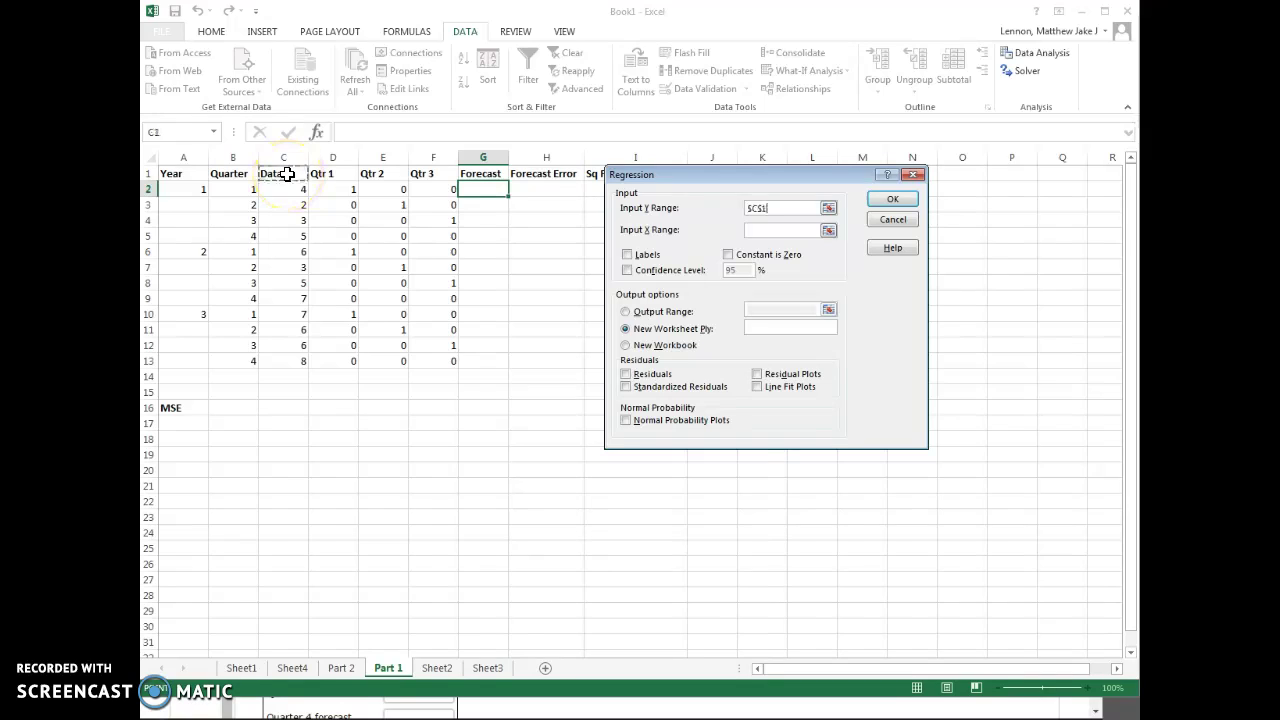
Set Input Y Range to $C$1:$C$13, tick Labels, and use the Qtr 1–3 columns as Input X Range
drag(287, 174, 289, 362)
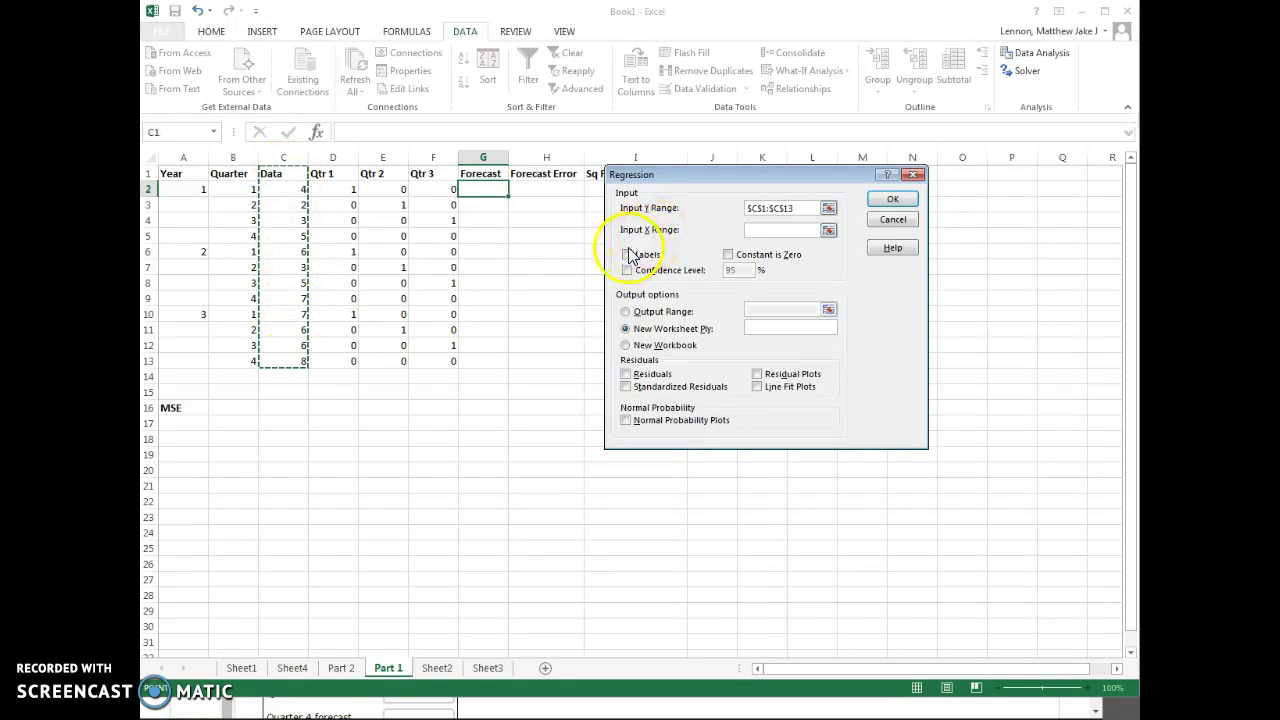
click(627, 255)
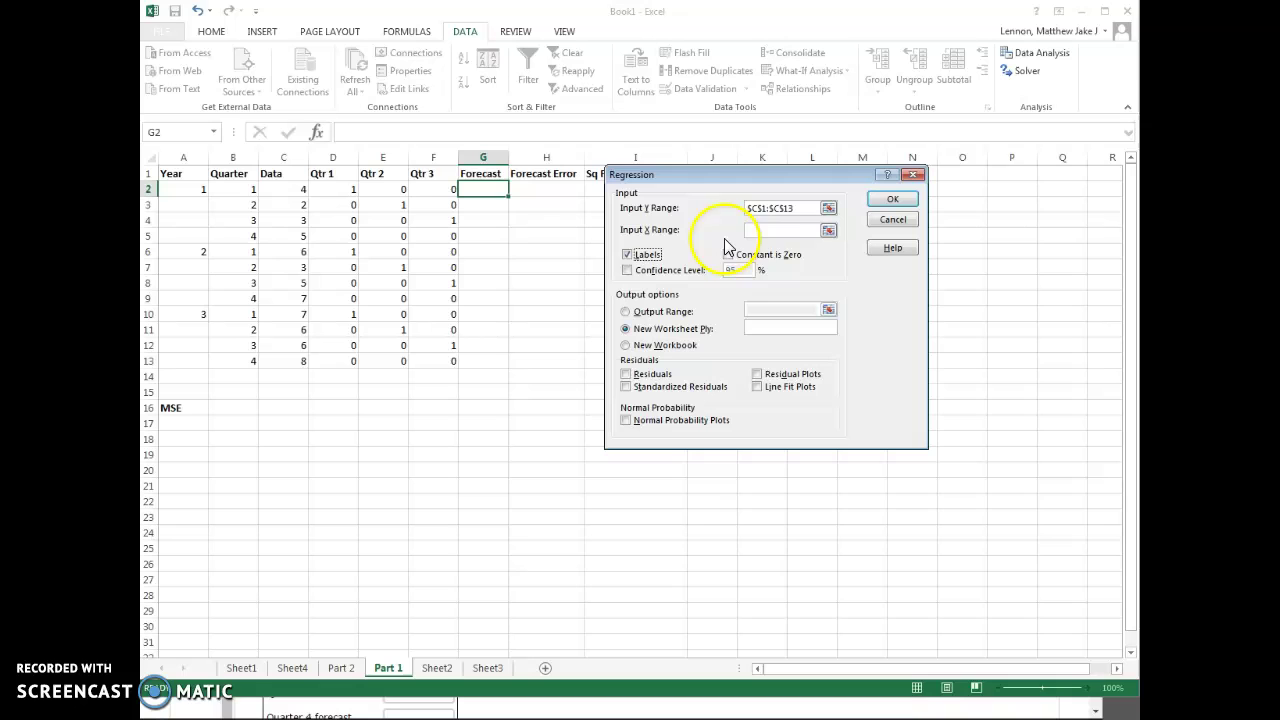
click(772, 230)
drag(337, 172, 440, 358)
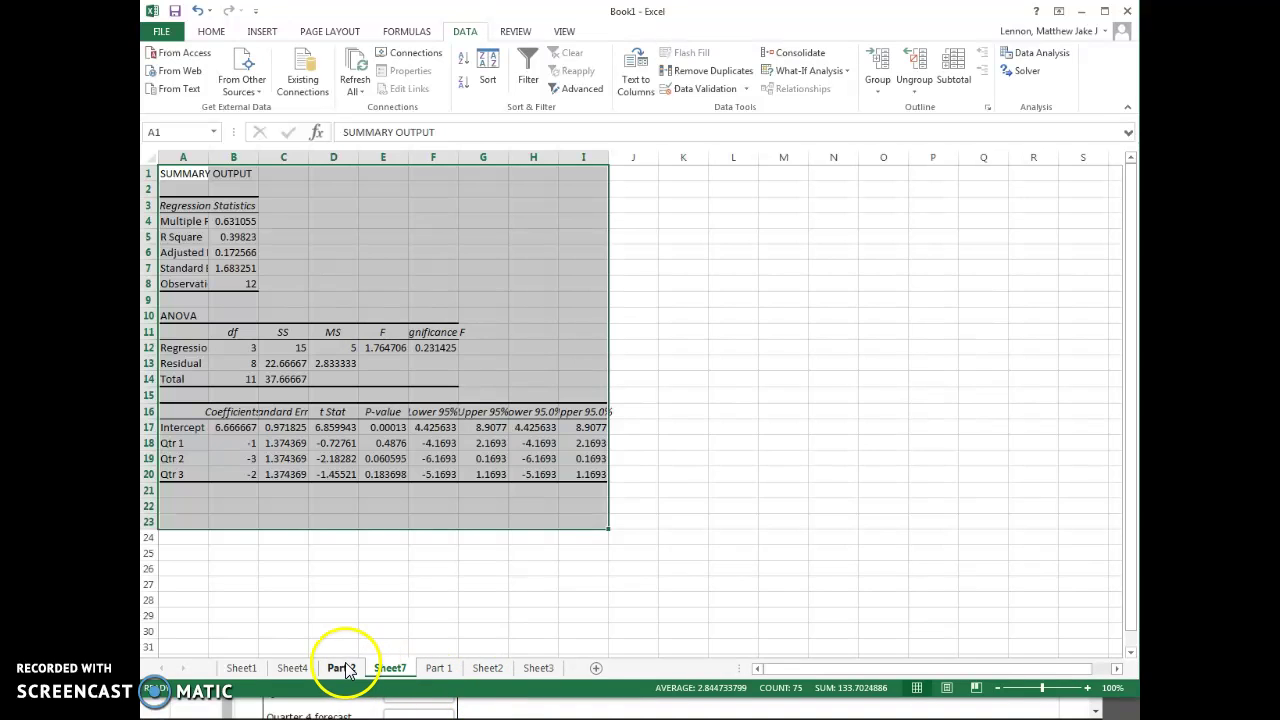
Enter =6.666667+(-1)*B2 in G2 on Part 1, giving a forecast of 5.666667
click(434, 668)
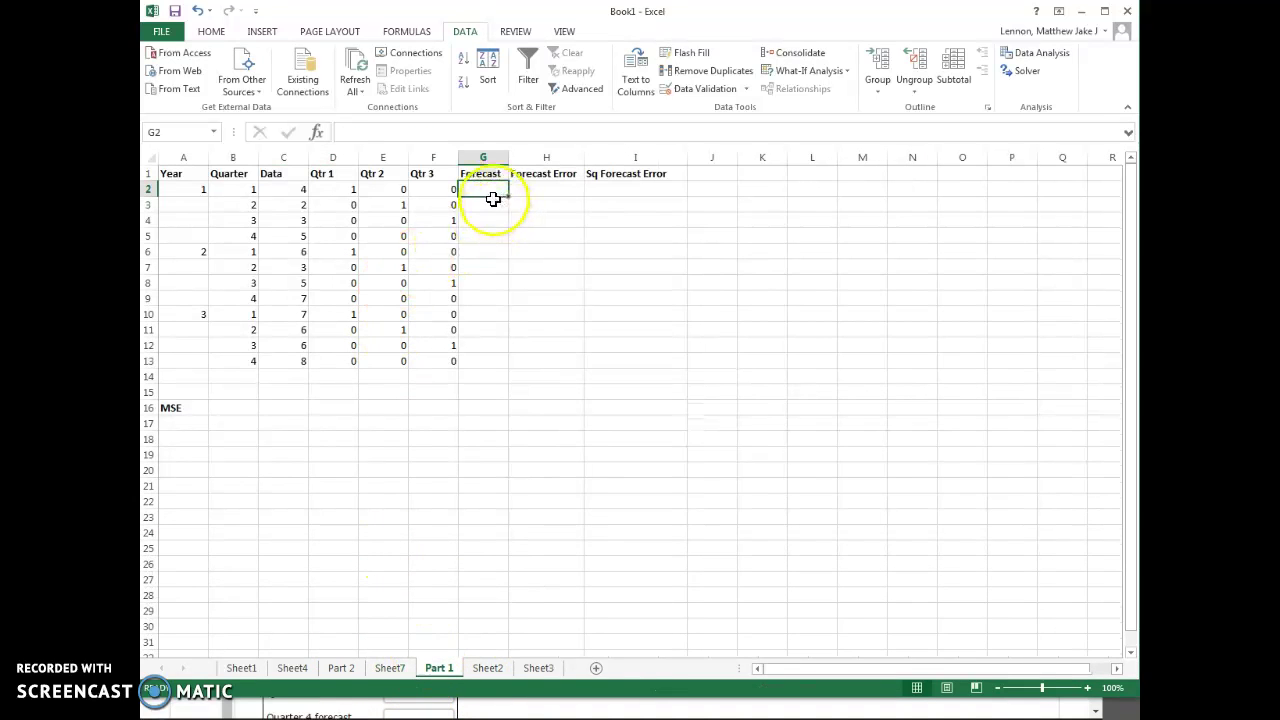
text(=6.666667+)
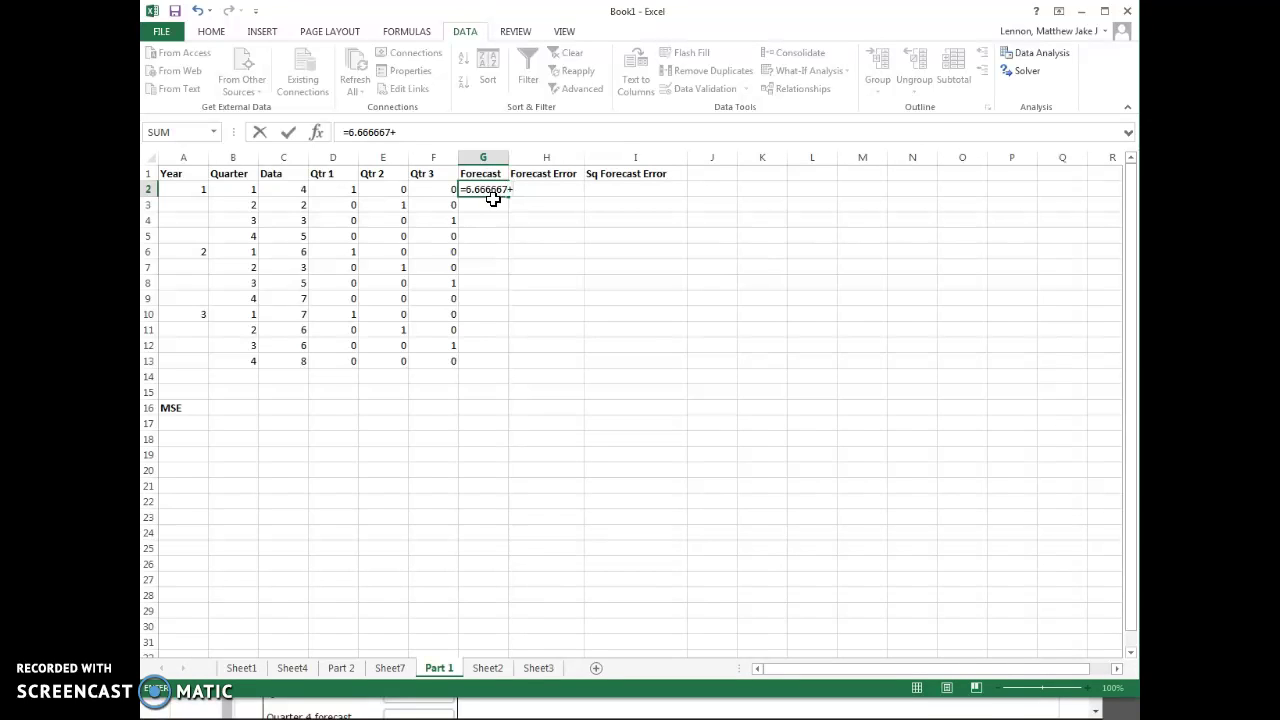
click(400, 667)
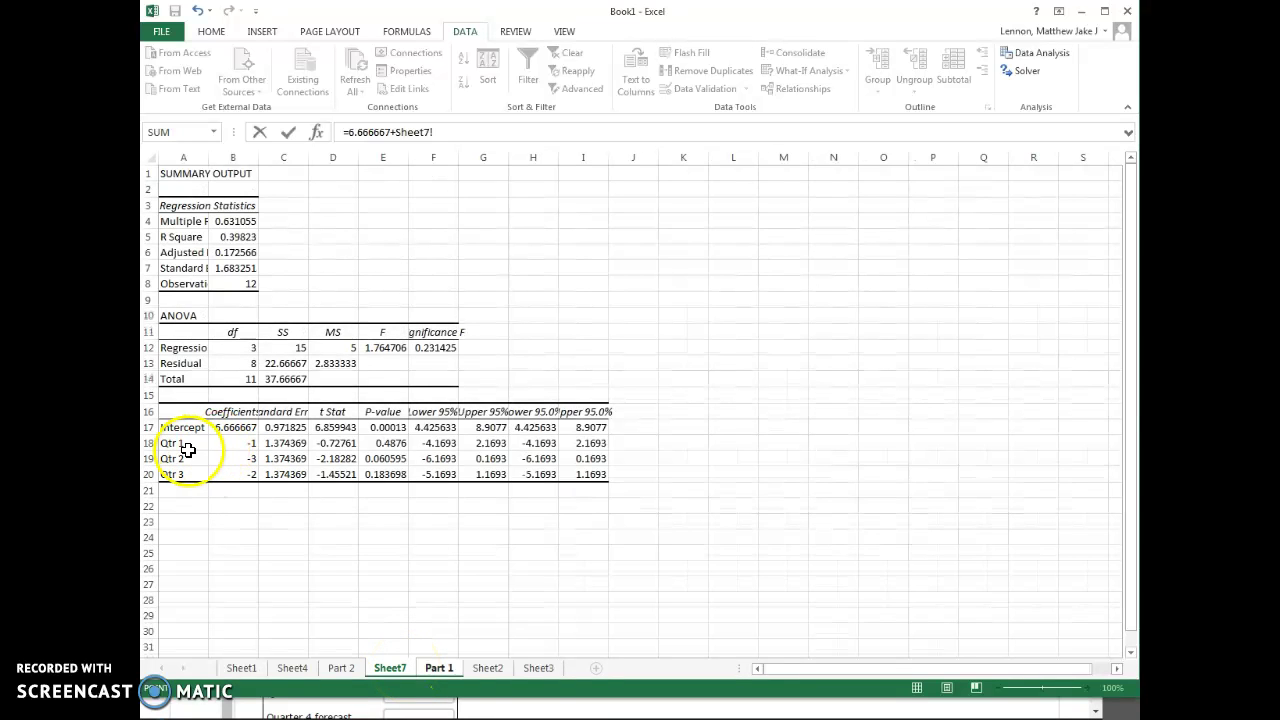
click(447, 669)
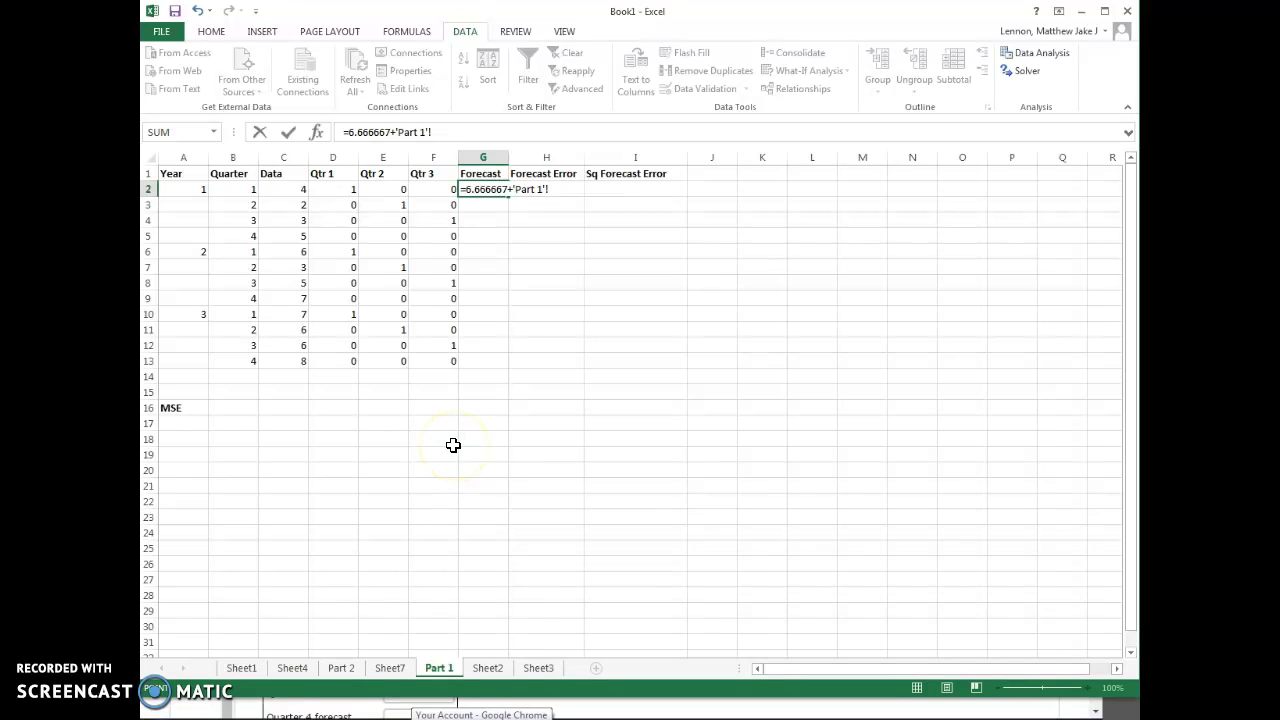
key(BackSpace)
key(BackSpace)
key(BackSpace)
text(-)
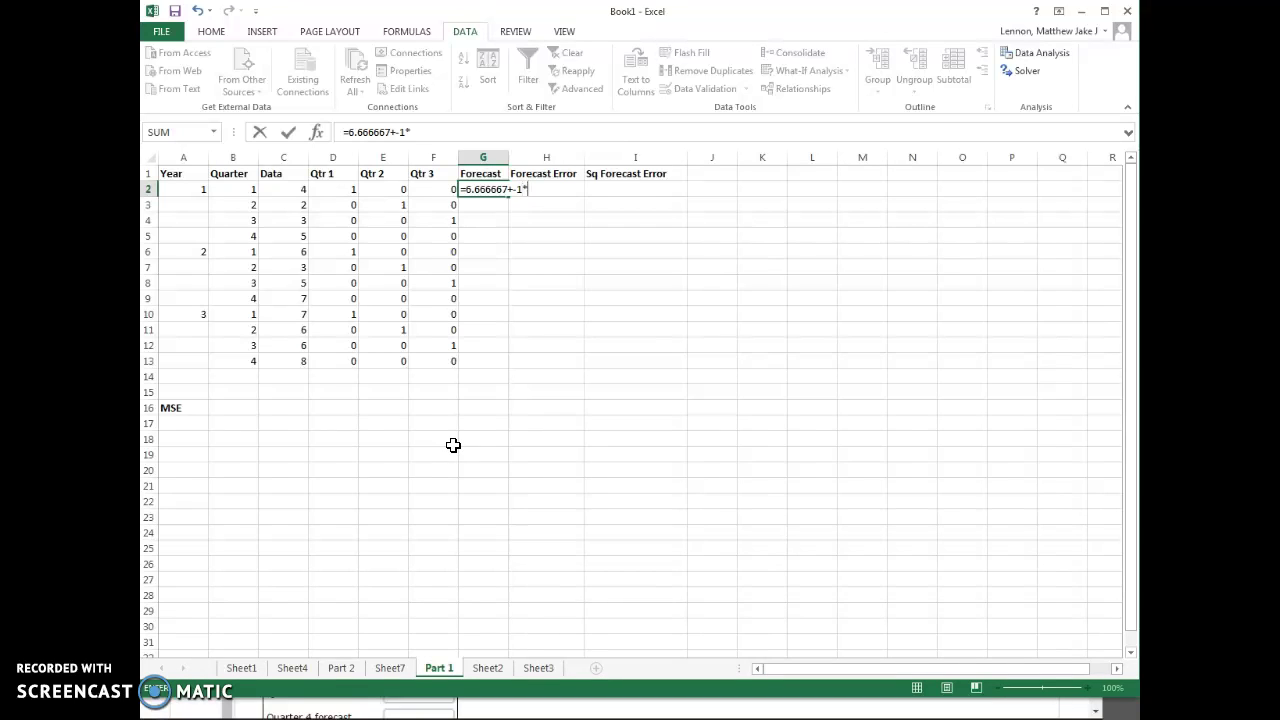
text(1*)
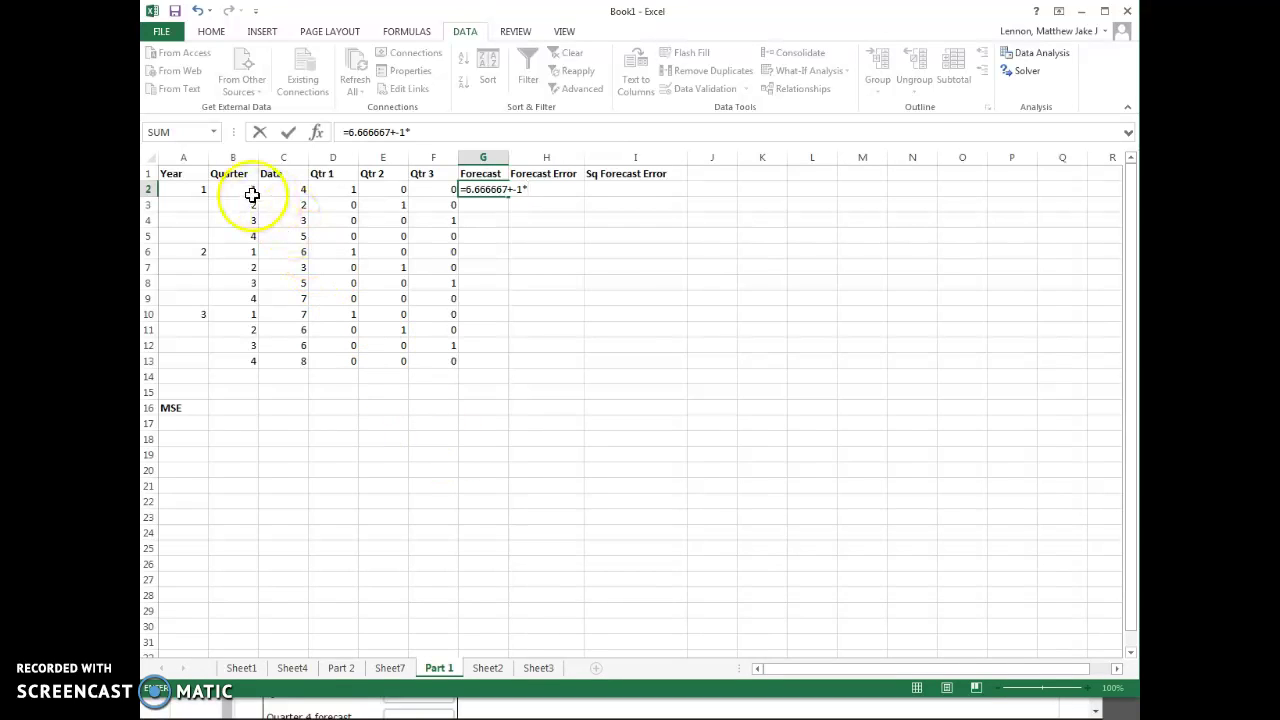
click(245, 189)
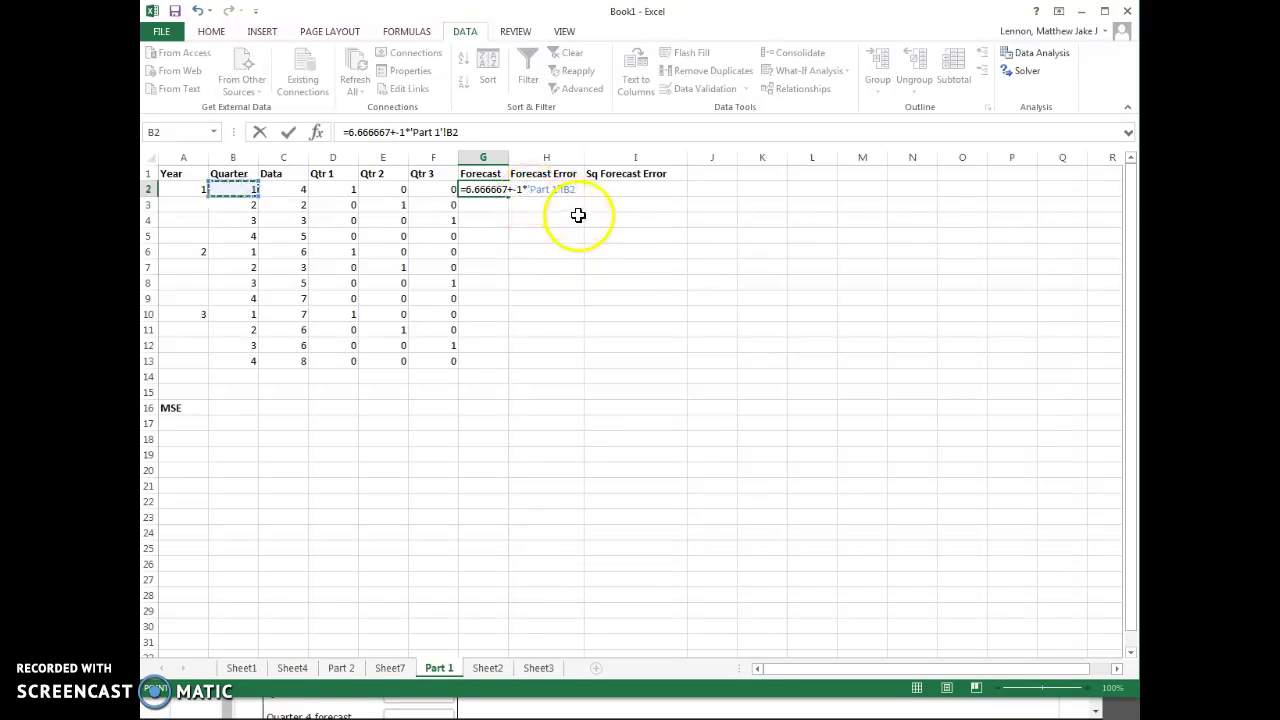
click(516, 190)
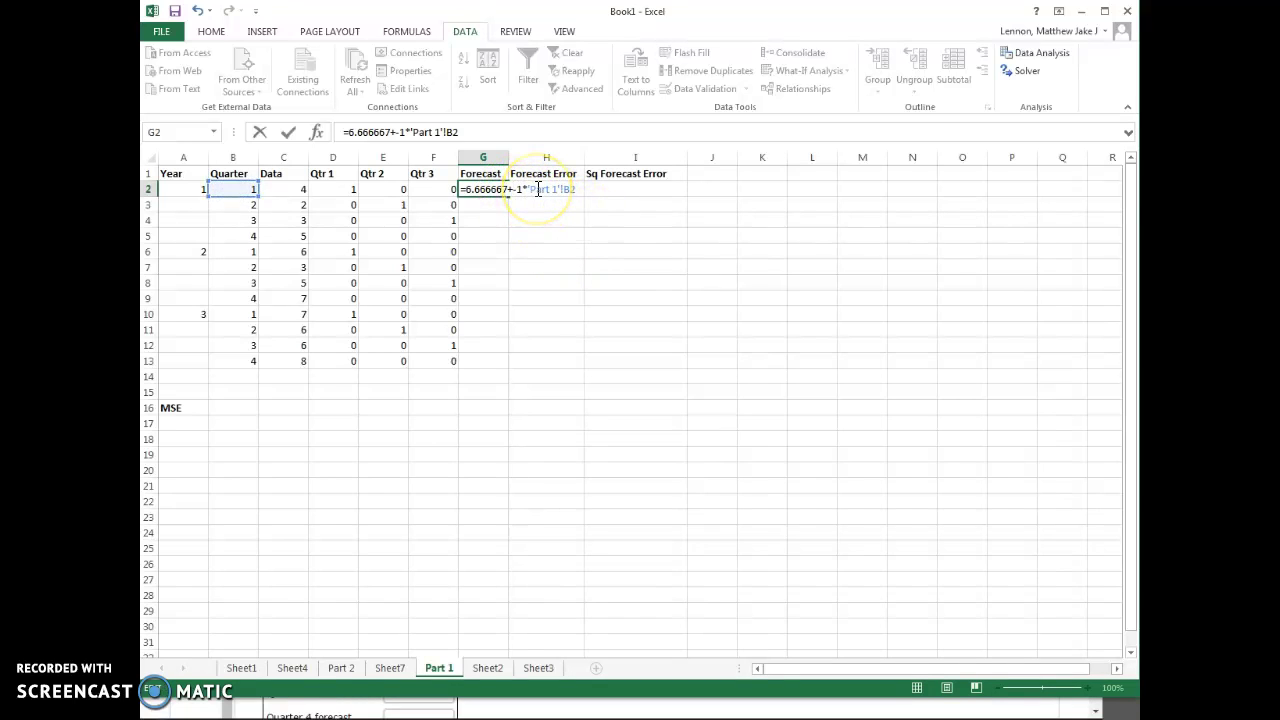
text((-1)
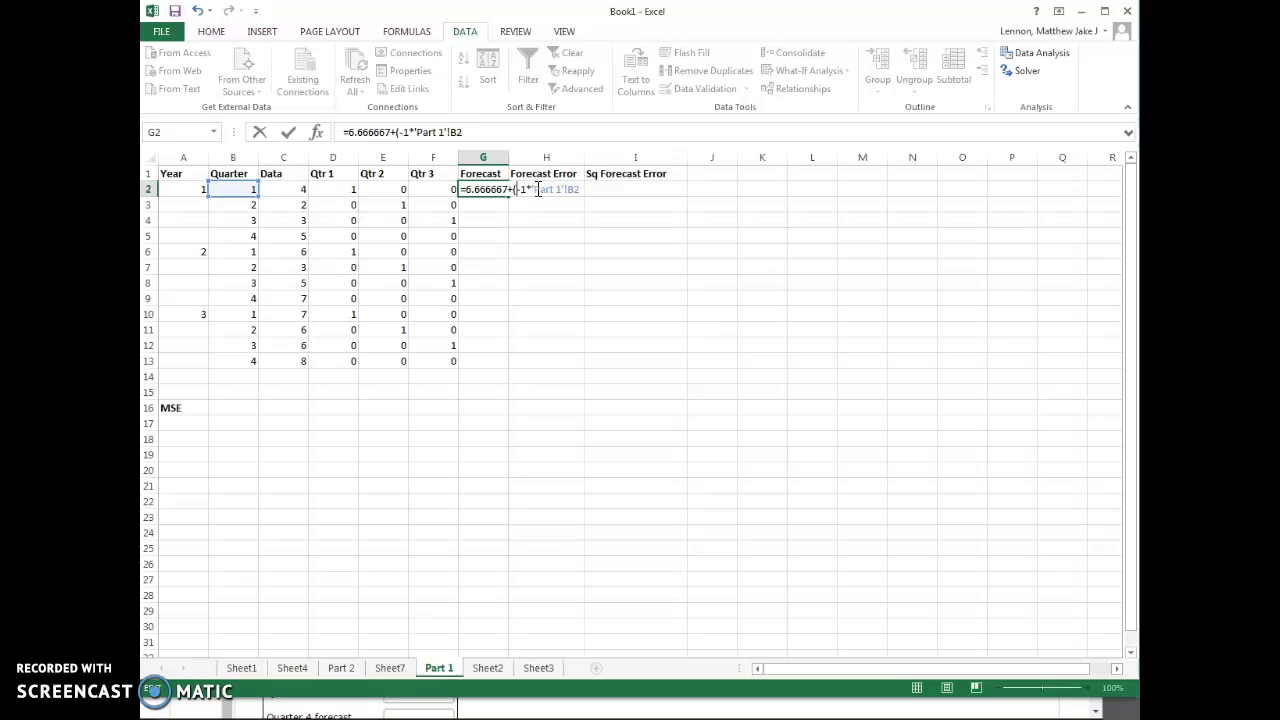
text())
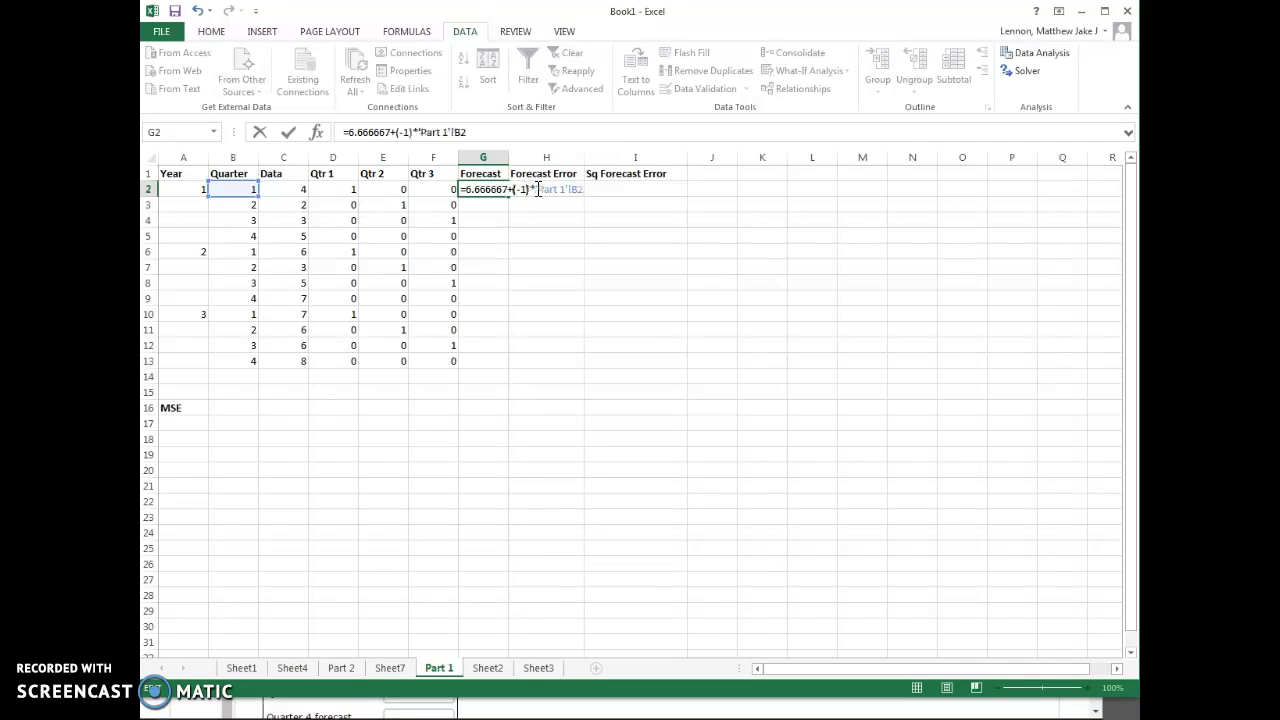
key(BackSpace)
key(BackSpace)
key(BackSpace)
key(BackSpace)
key(BackSpace)
key(BackSpace)
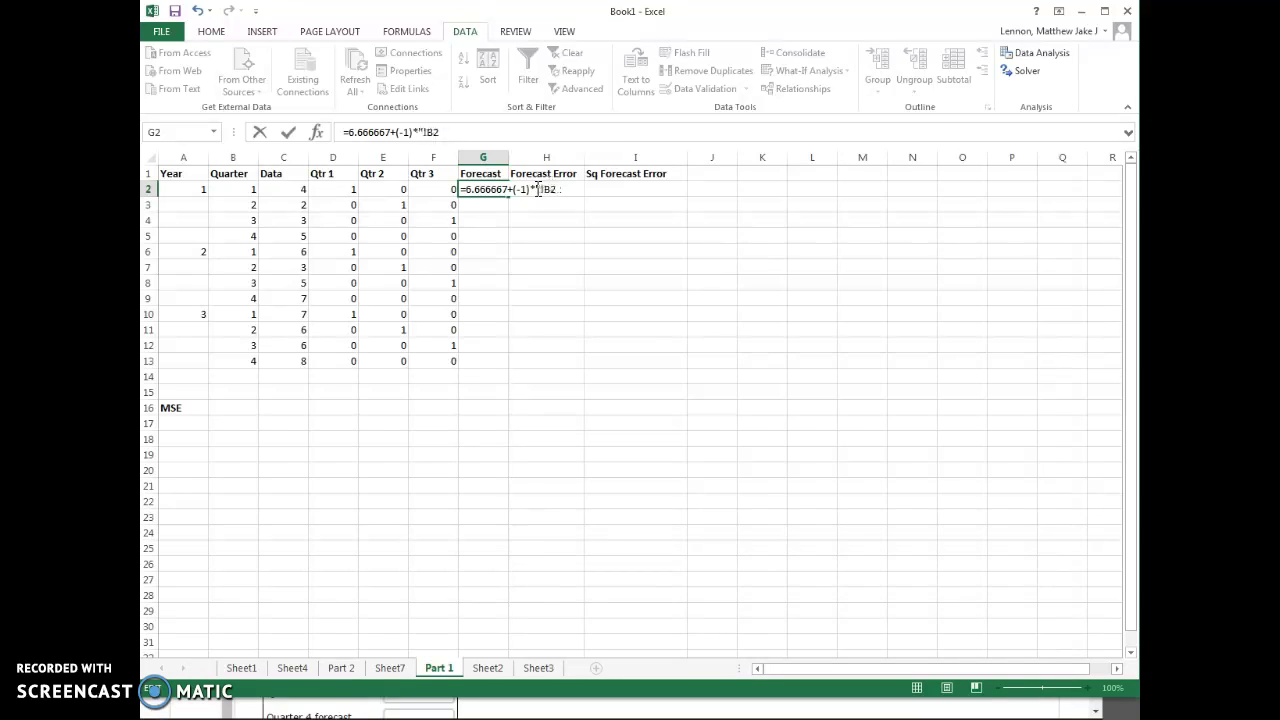
key(BackSpace)
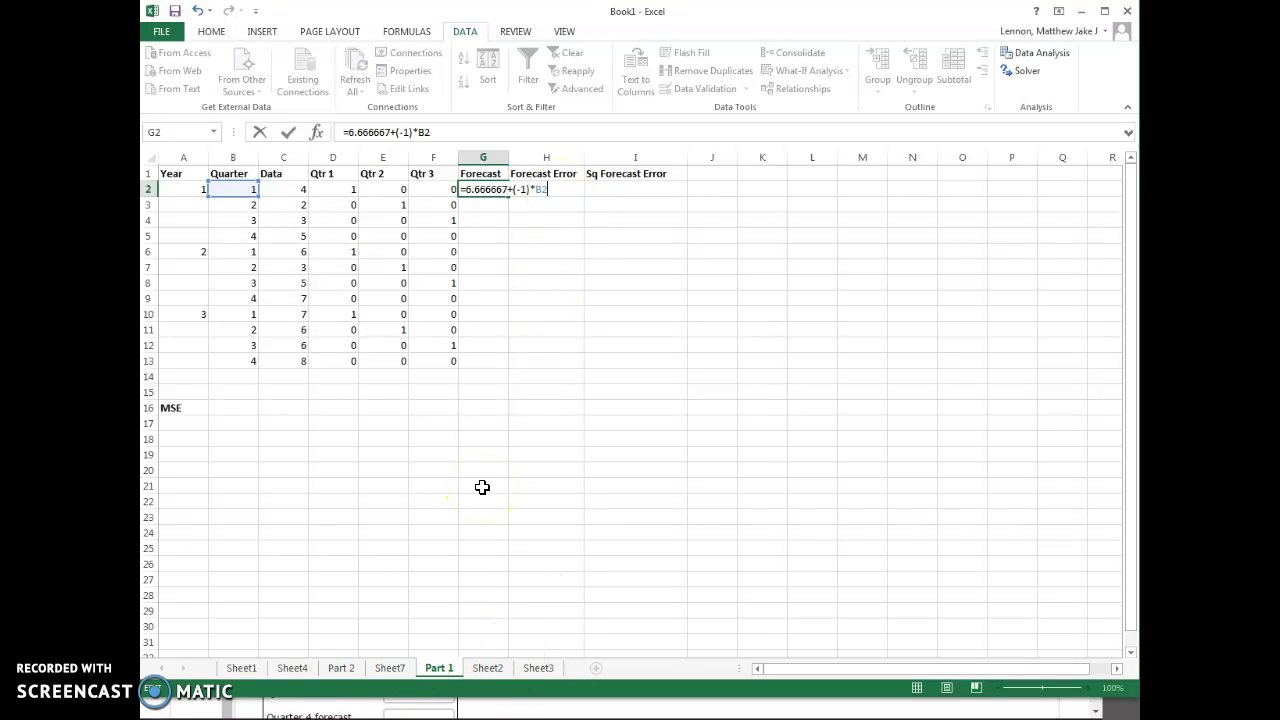
click(533, 331)
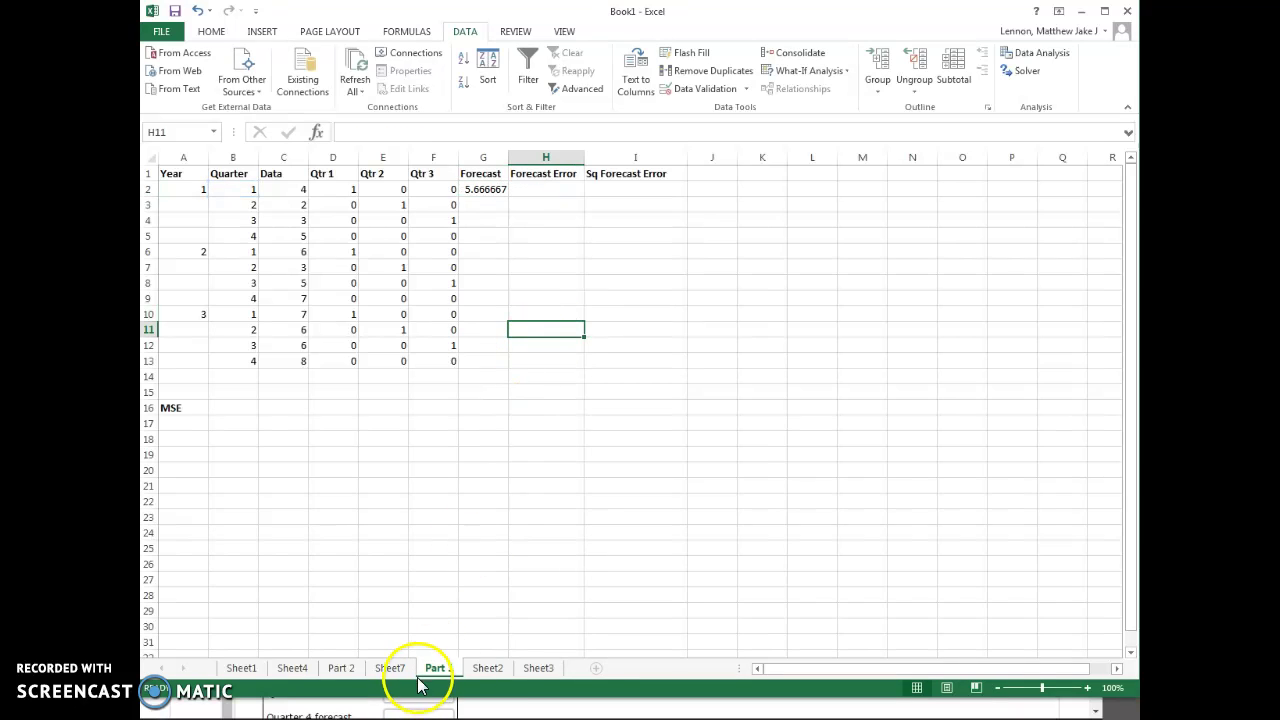
Check Sheet7's coefficients and add a -2 times quarter-dummy term to the G2 Forecast formula
click(395, 670)
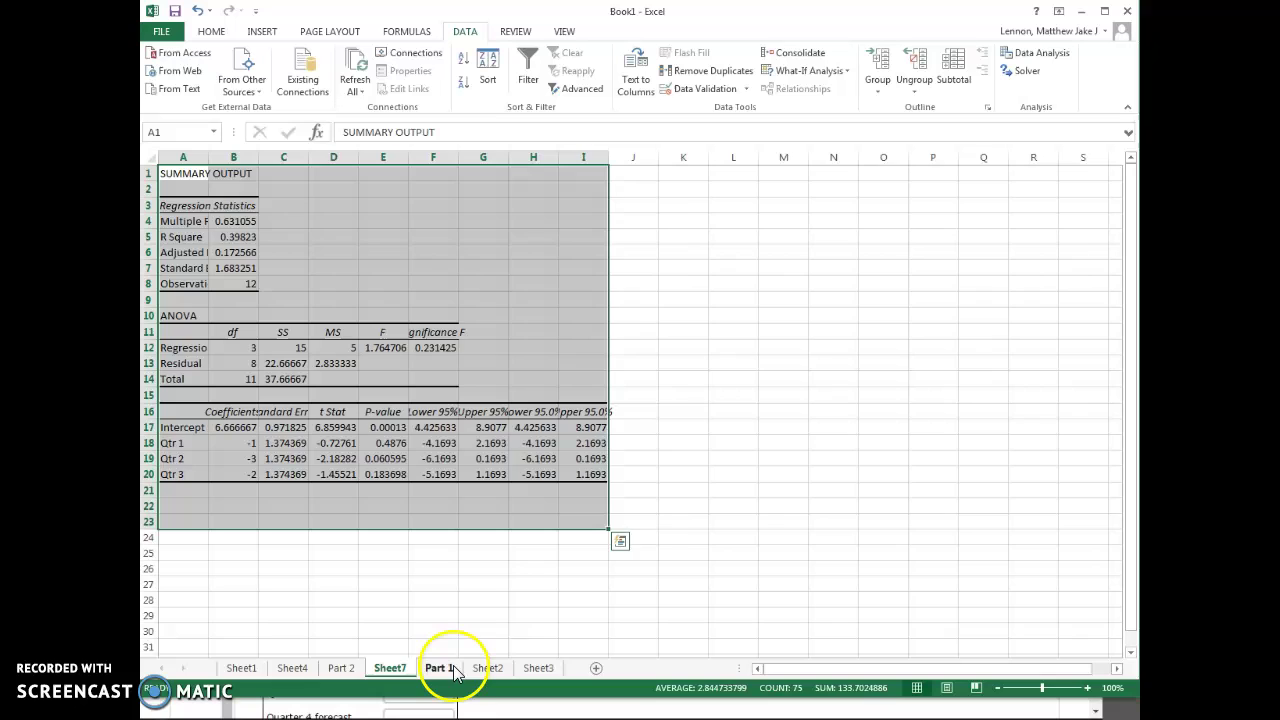
click(440, 668)
double_click(485, 189)
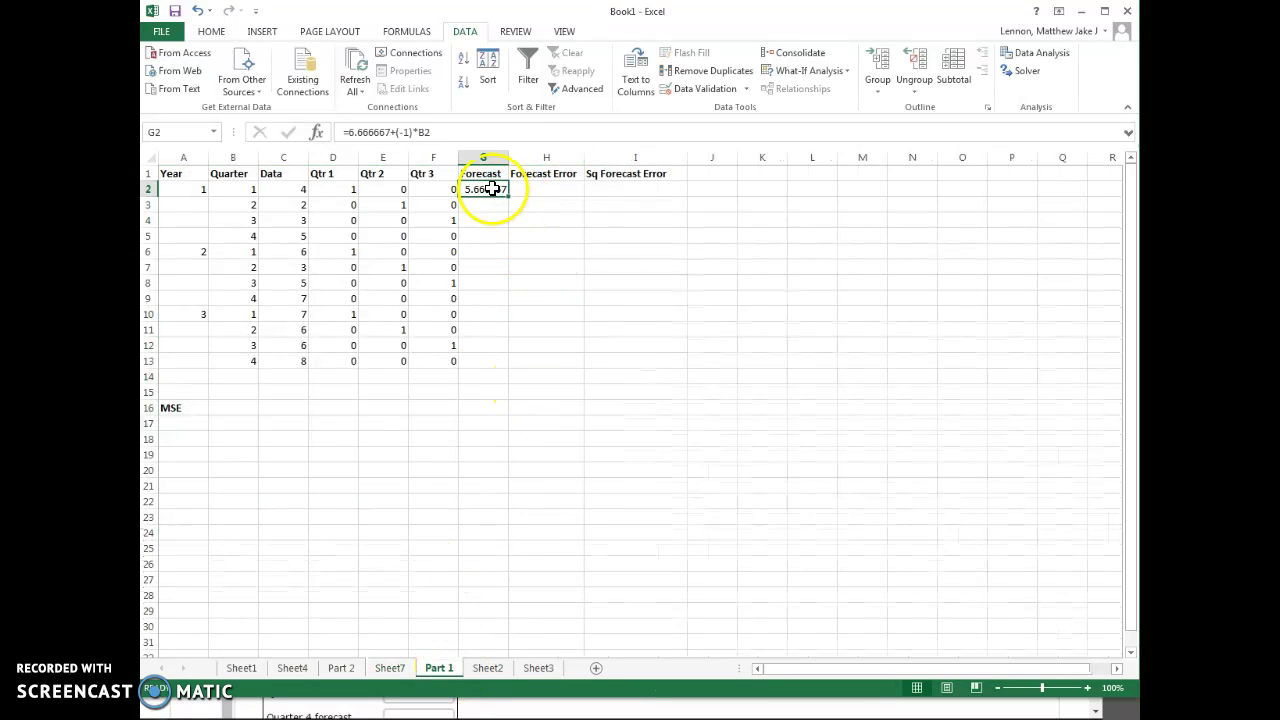
text(+)
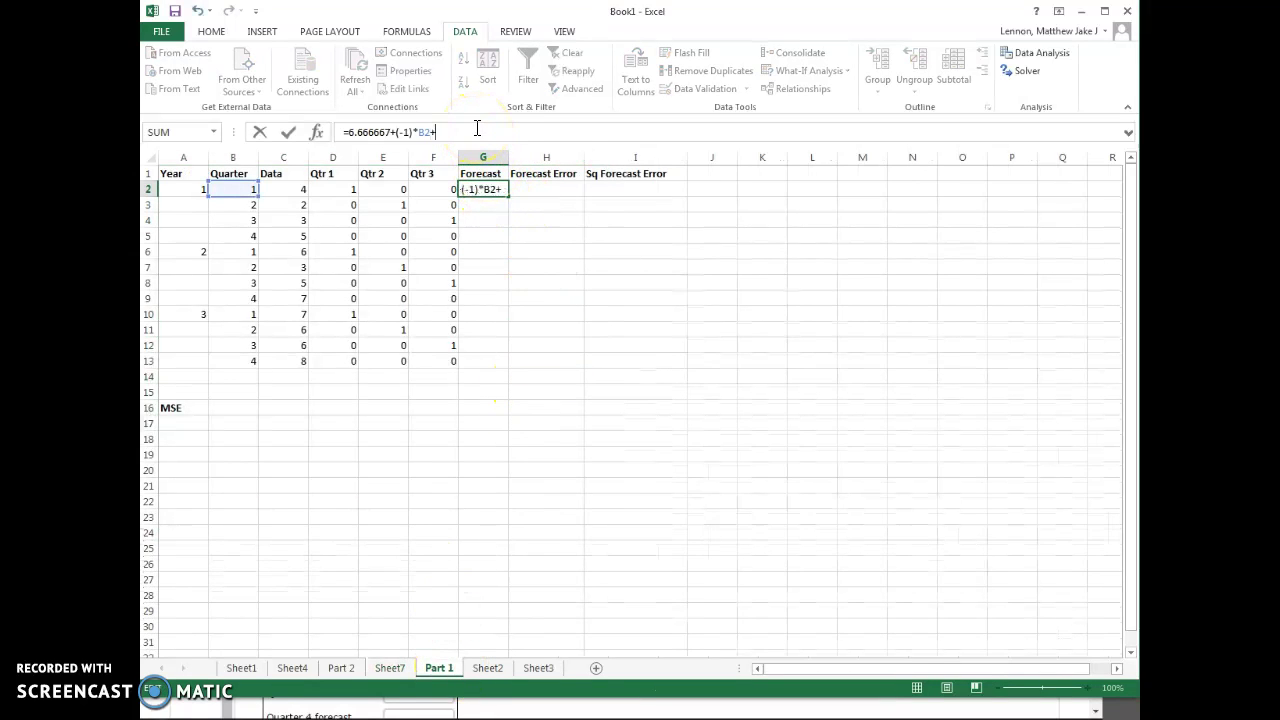
text((-2)*)
click(347, 203)
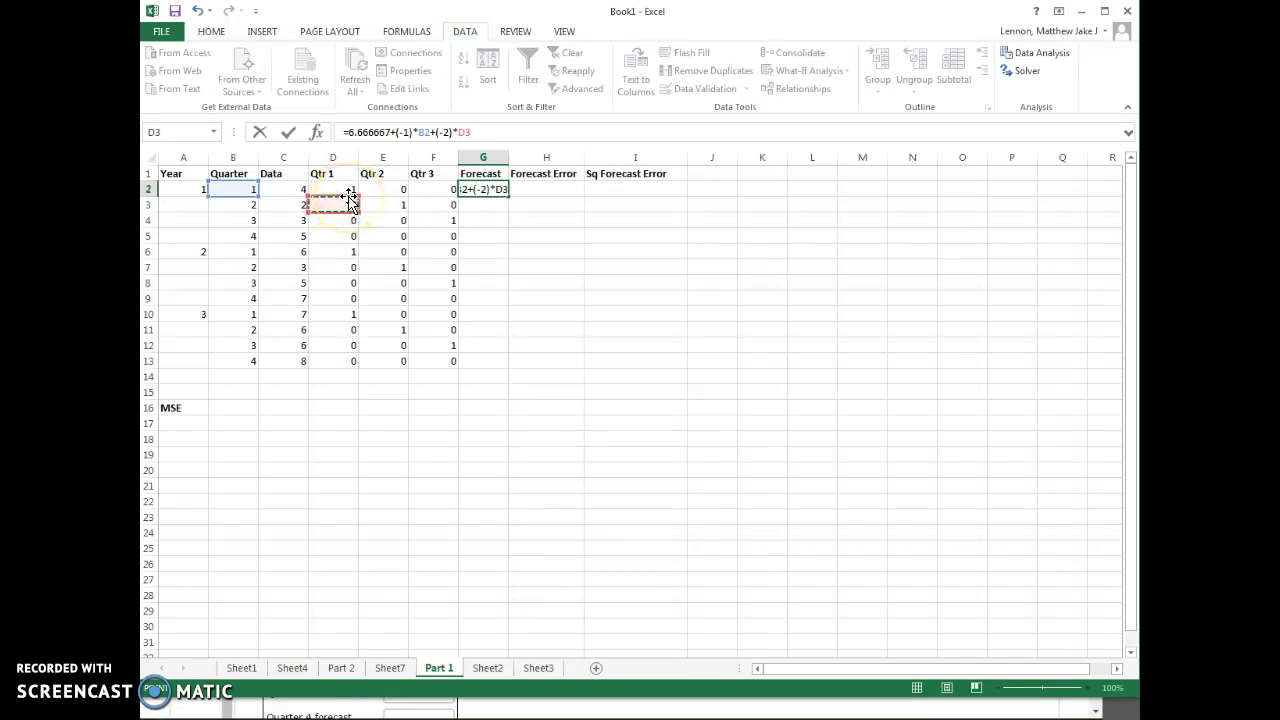
click(347, 189)
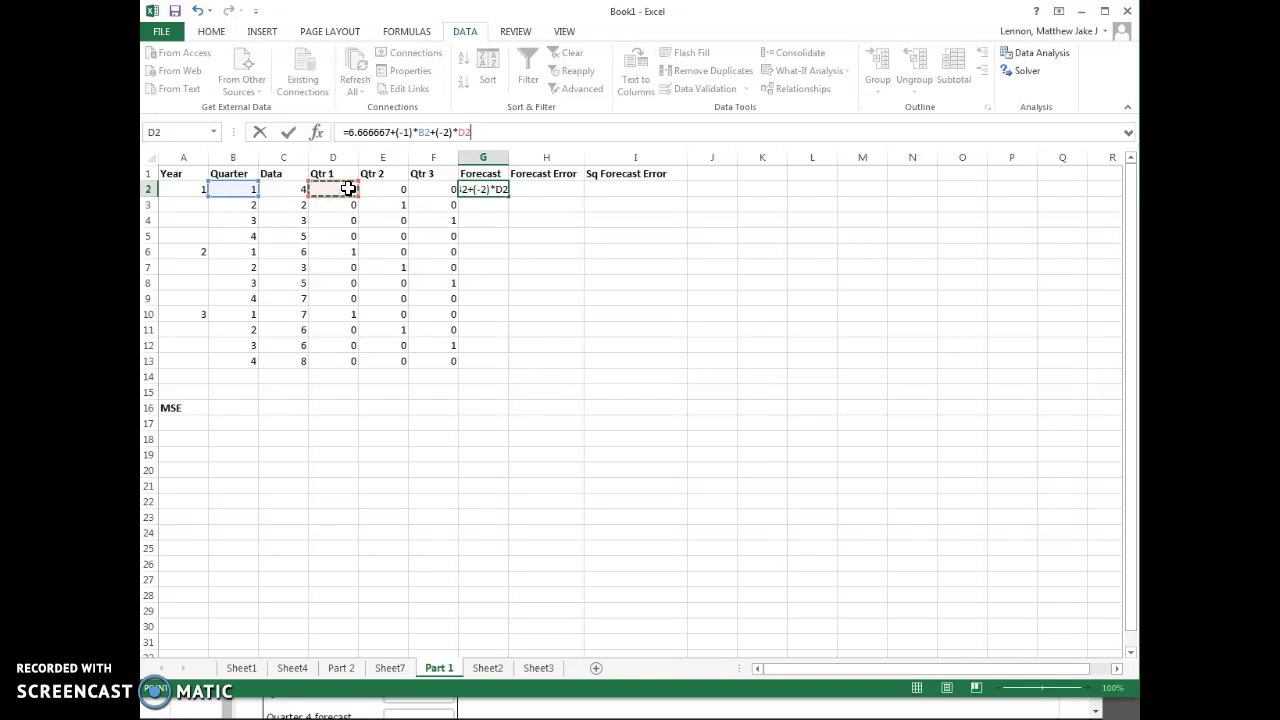
click(376, 189)
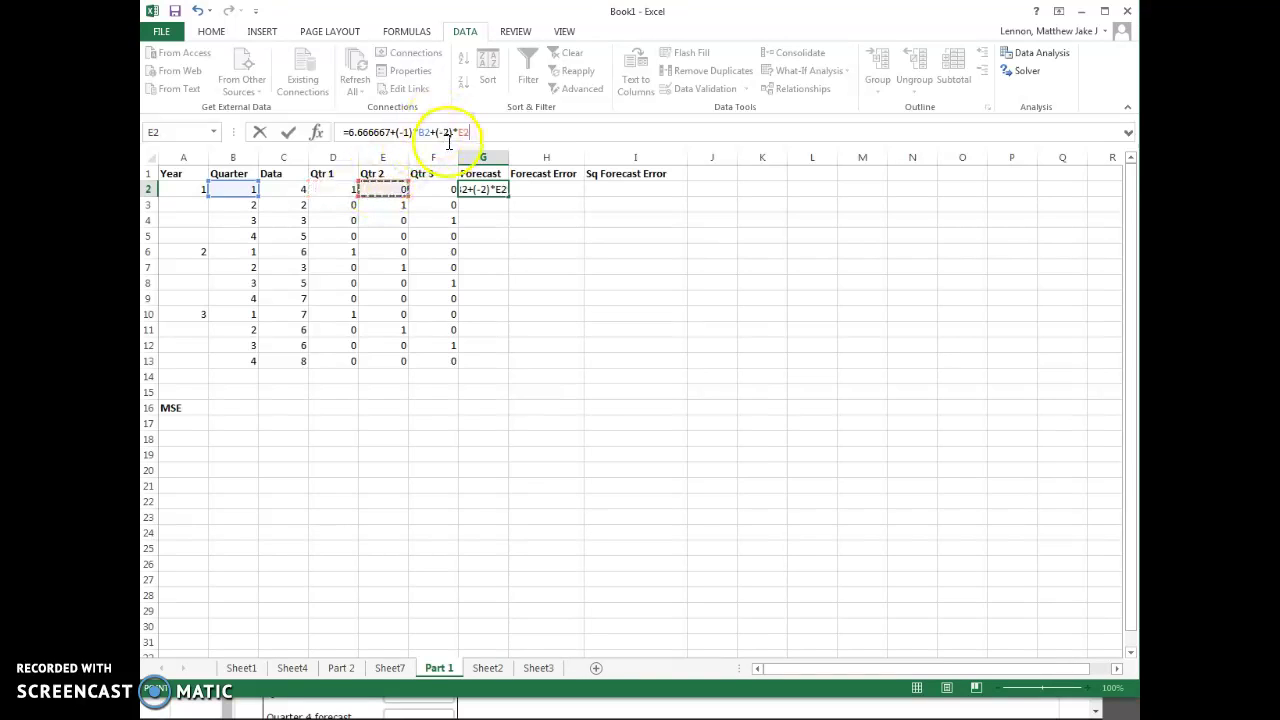
key(Return)
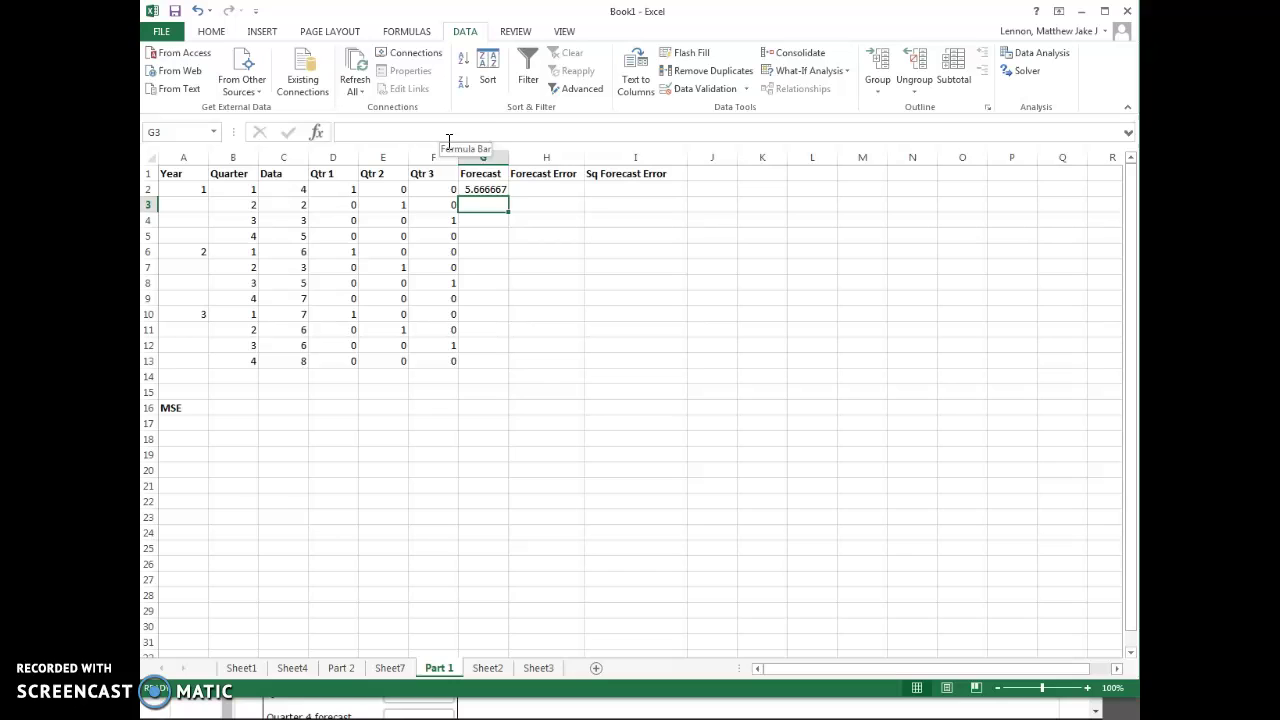
Correct the G2 formula's intercept and replace its B2 reference with D2
click(491, 190)
click(388, 132)
text(6.666667+(-1)*D2+(-2)*E2)
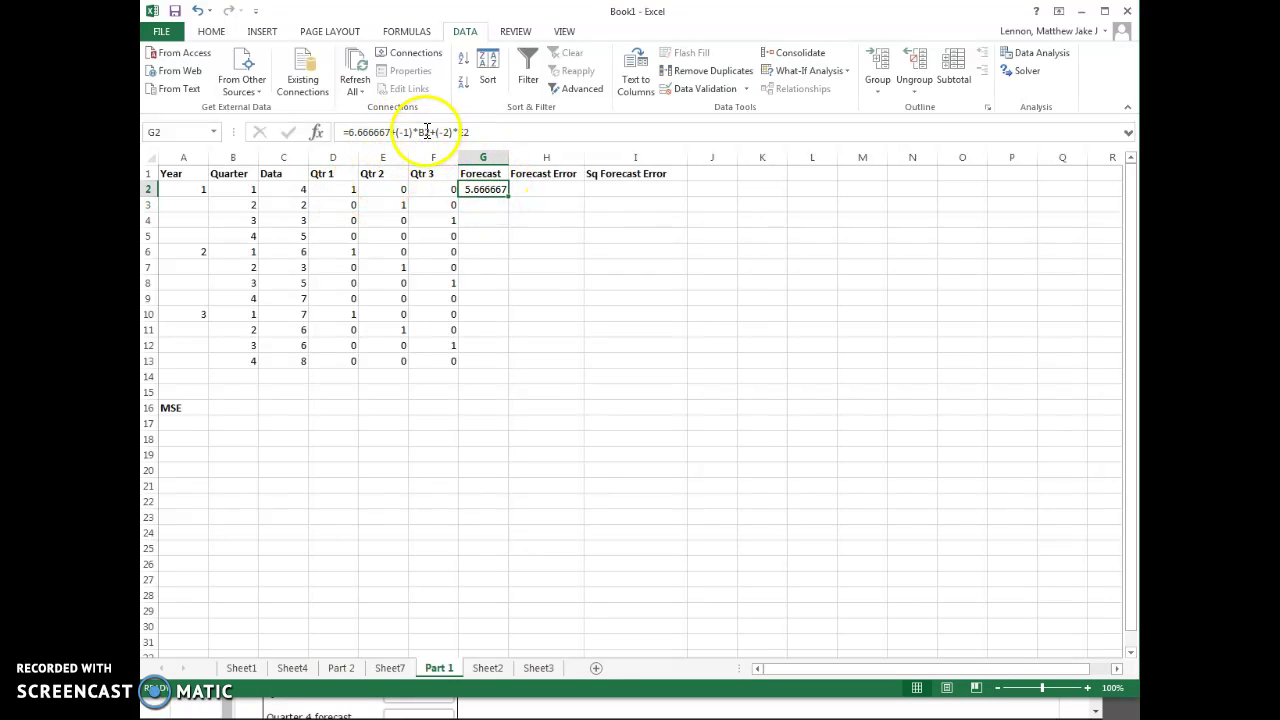
double_click(425, 132)
text(2)
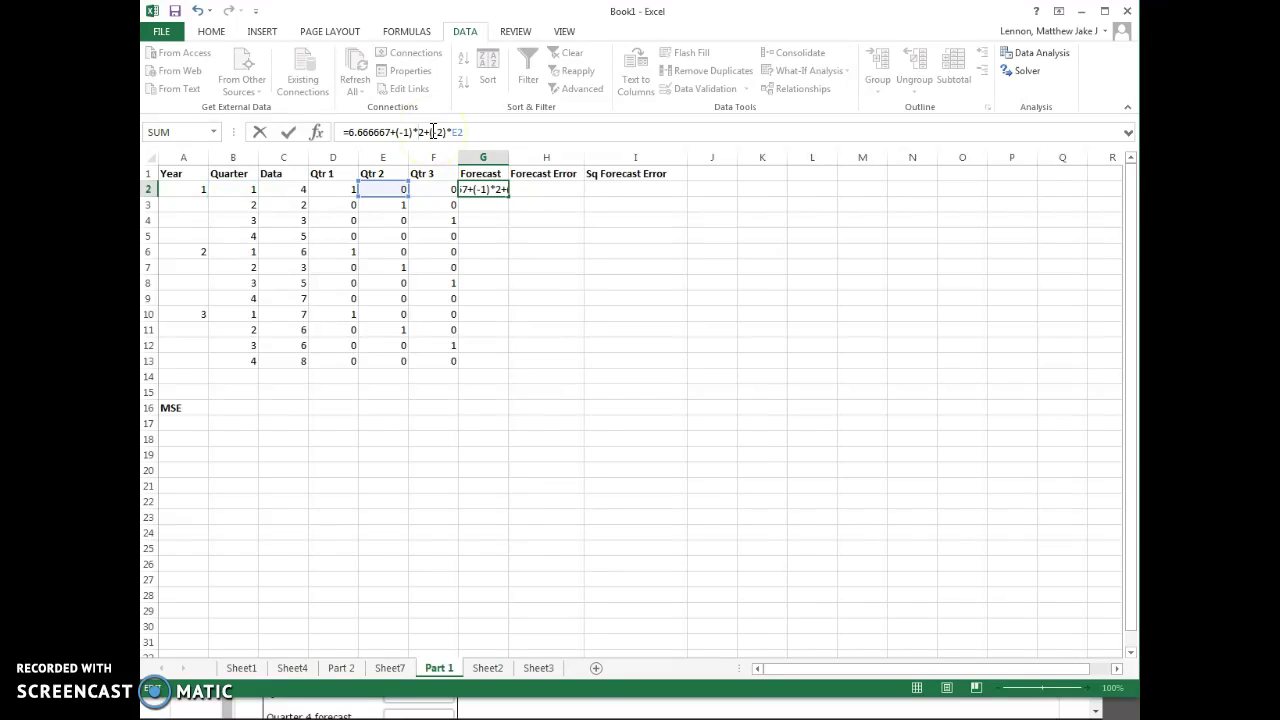
text(D)
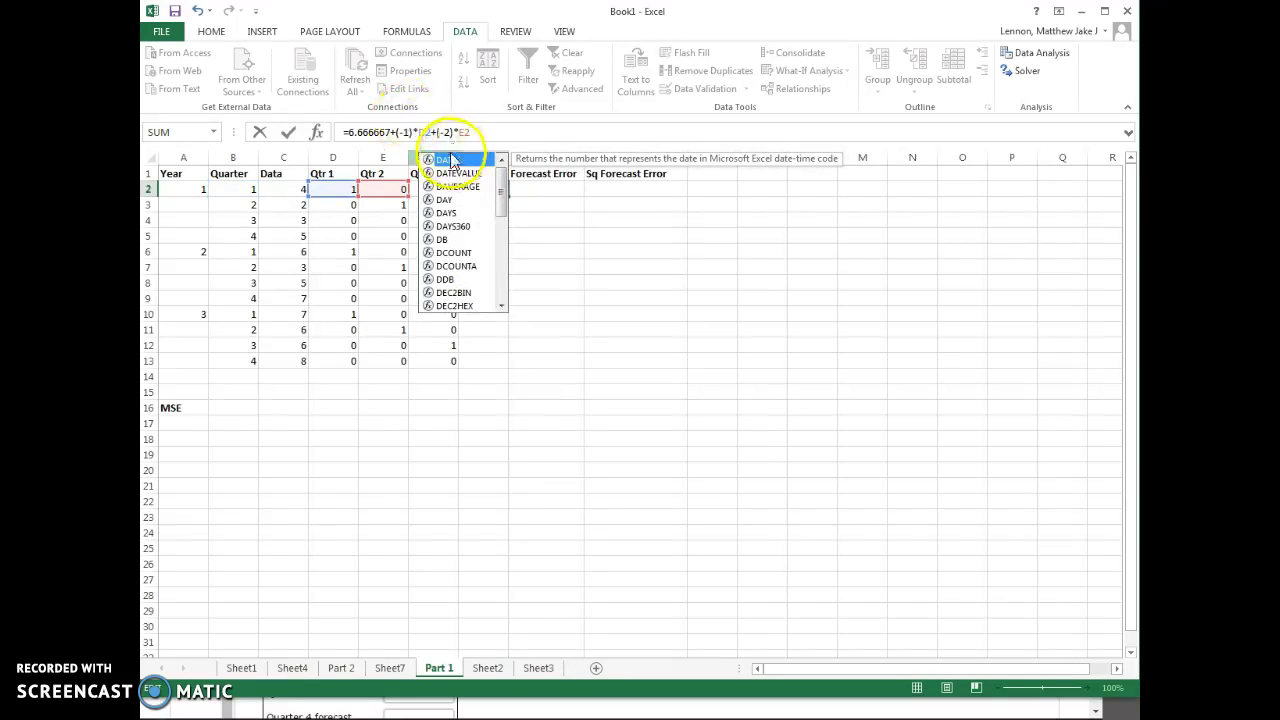
click(490, 135)
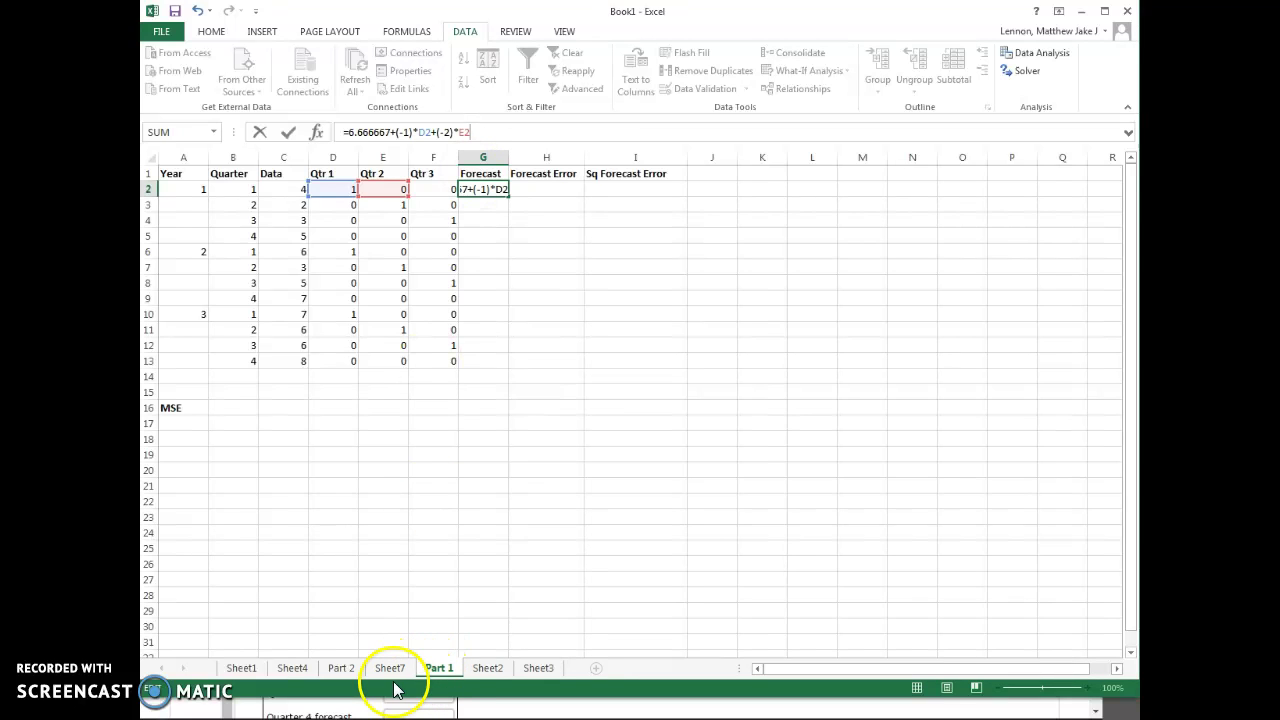
click(530, 530)
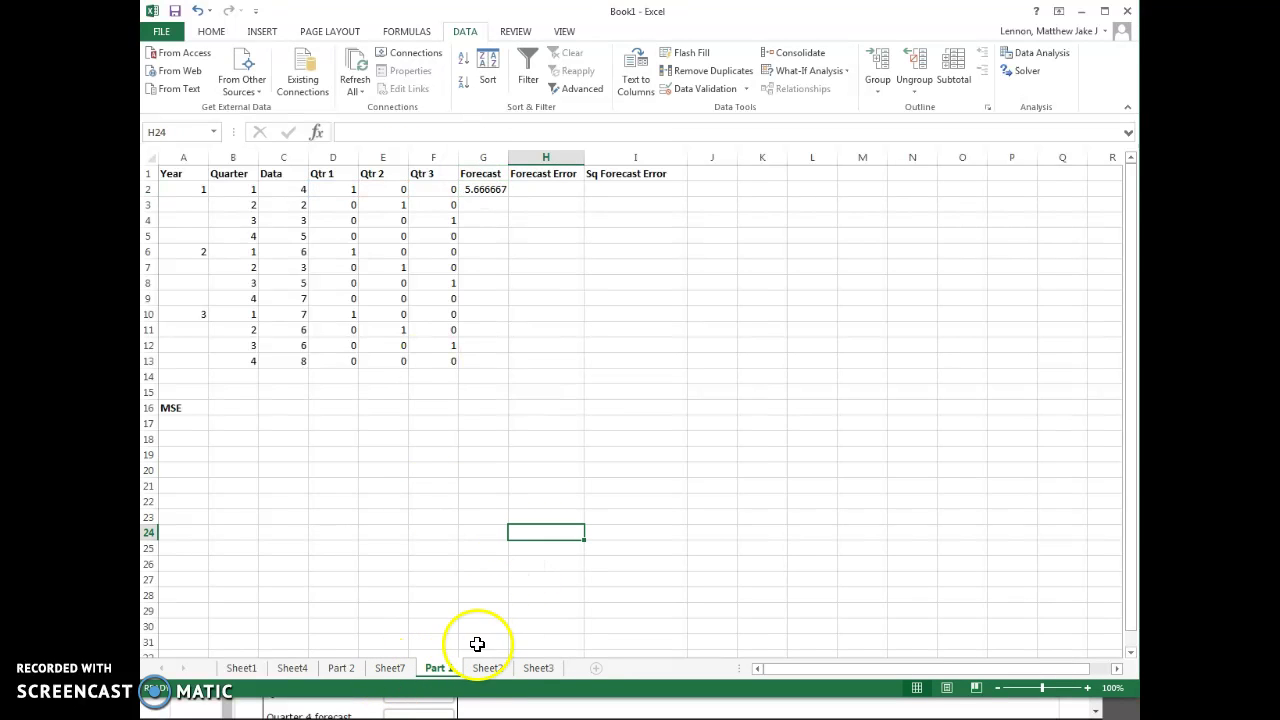
Make G2 =6.666667+(-1)*D2+(-3)*E2+(-2)*F2 by fixing the Qtr 2 coefficient and adding (-2)*F2
click(391, 669)
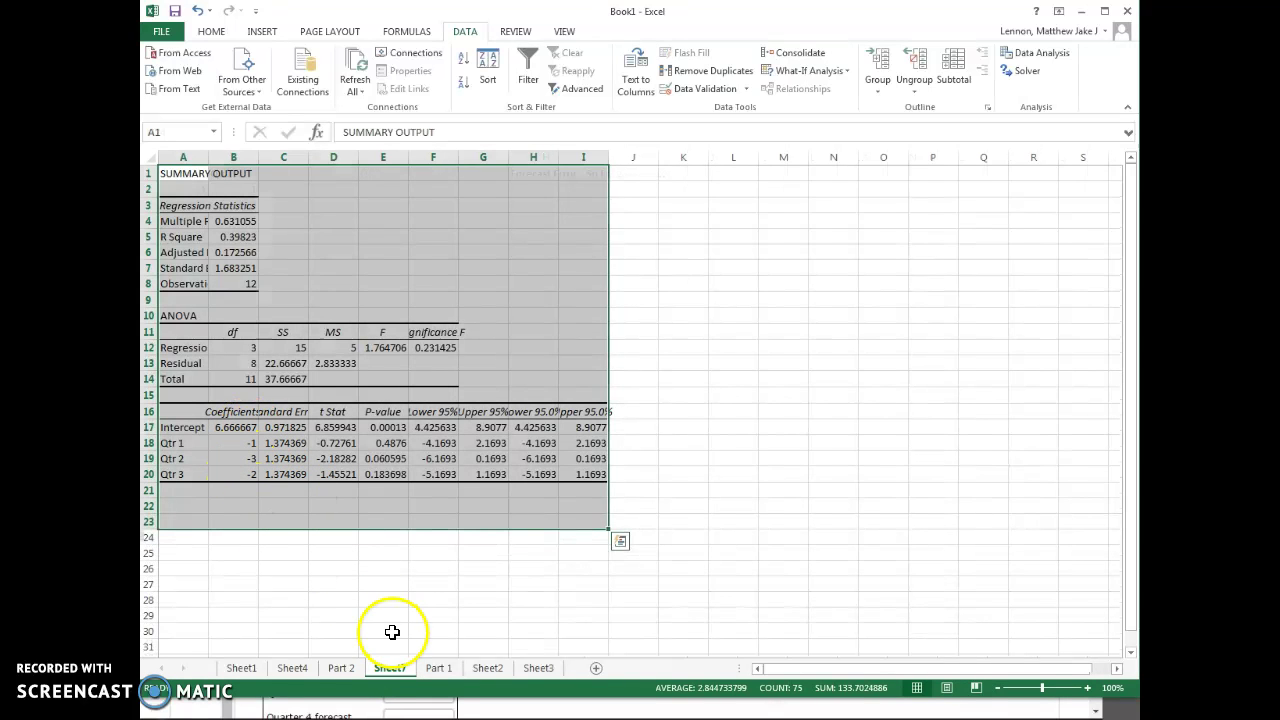
click(438, 668)
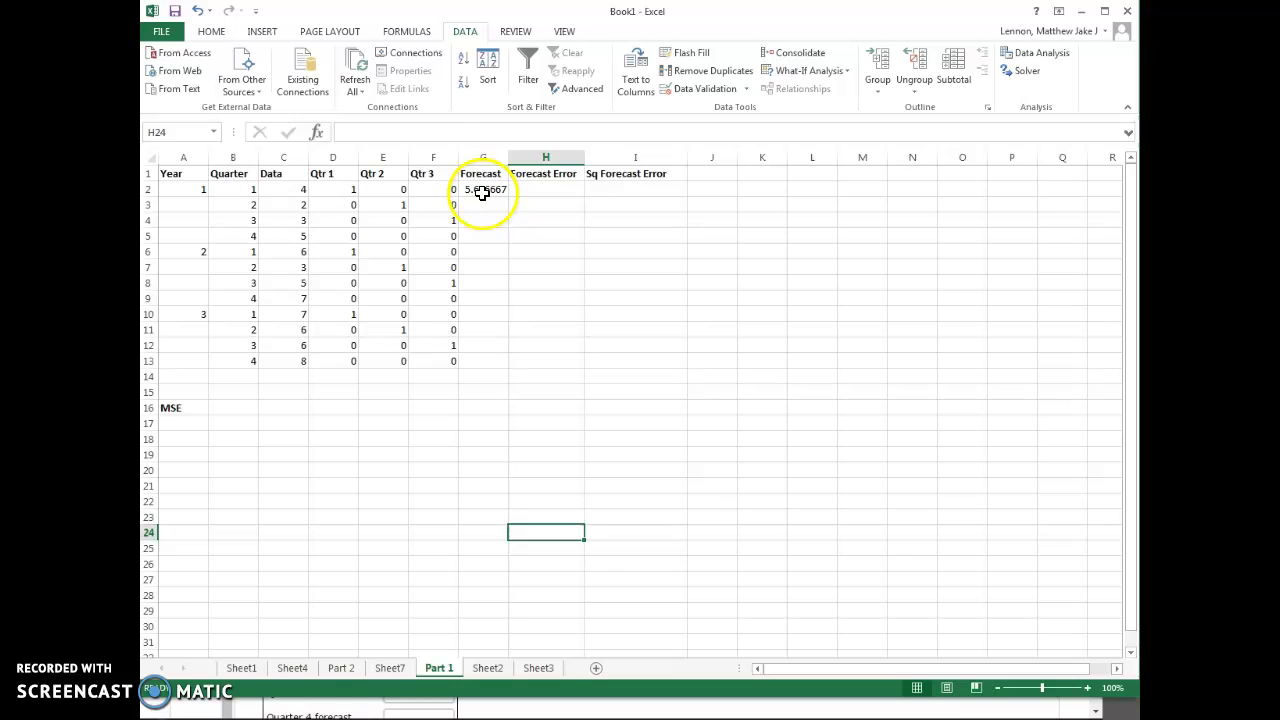
click(481, 189)
click(450, 133)
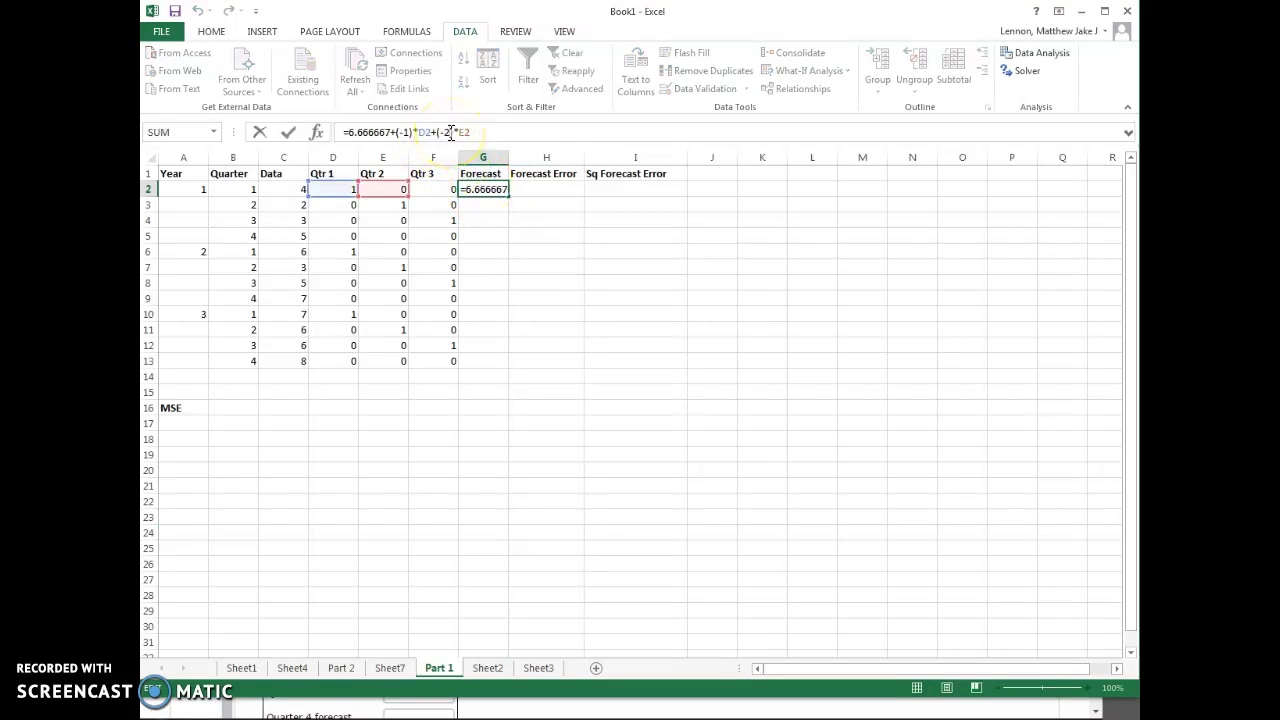
key(BackSpace)
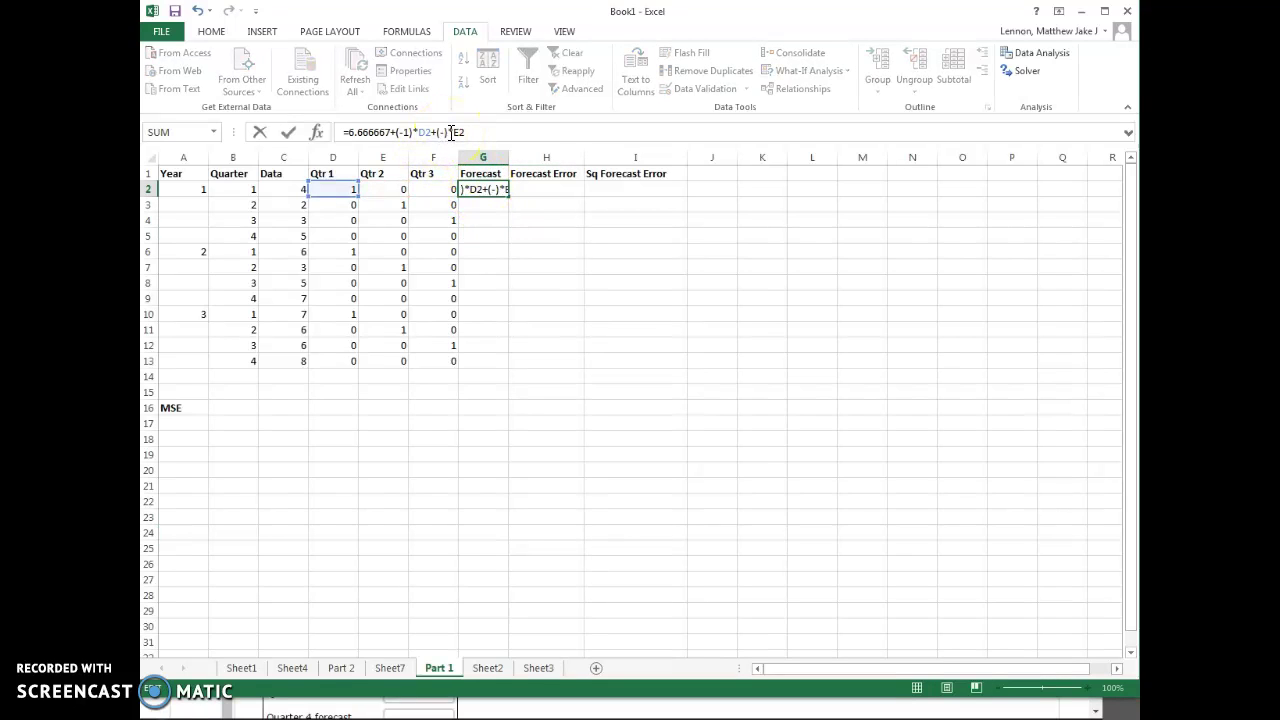
text(3)
key(End)
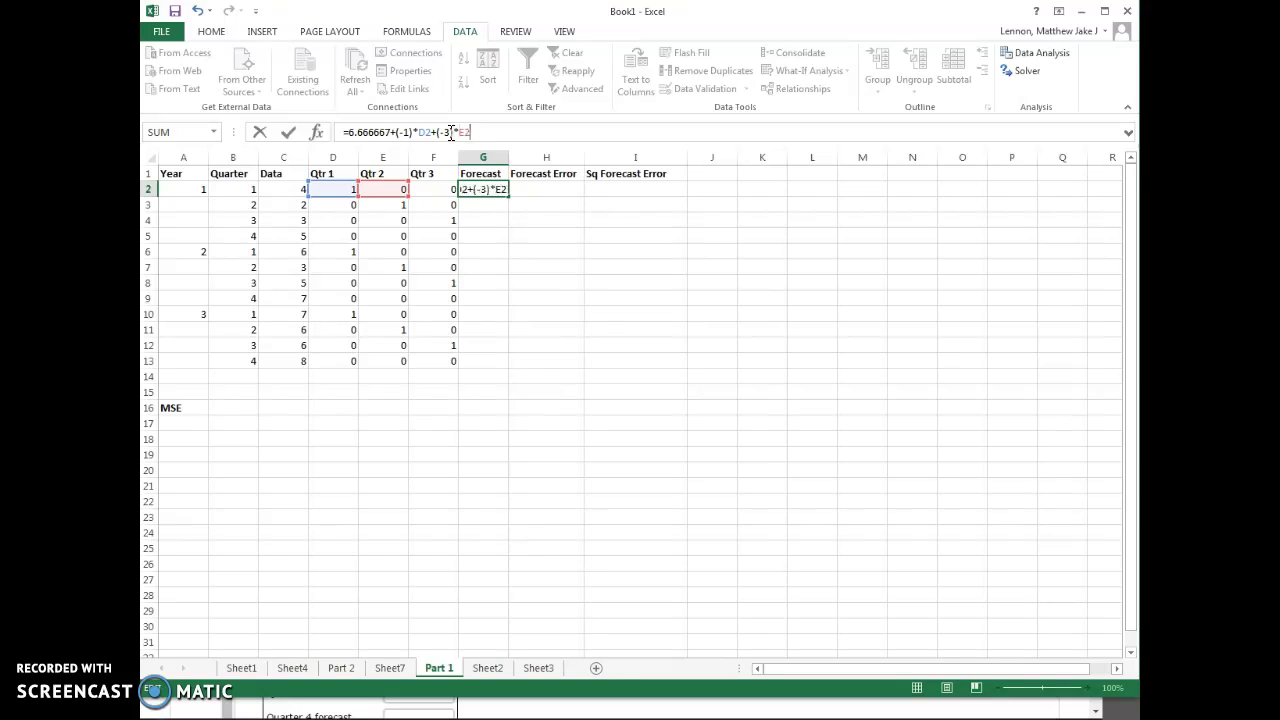
text(+(-2)
text()*)
click(436, 190)
key(Return)
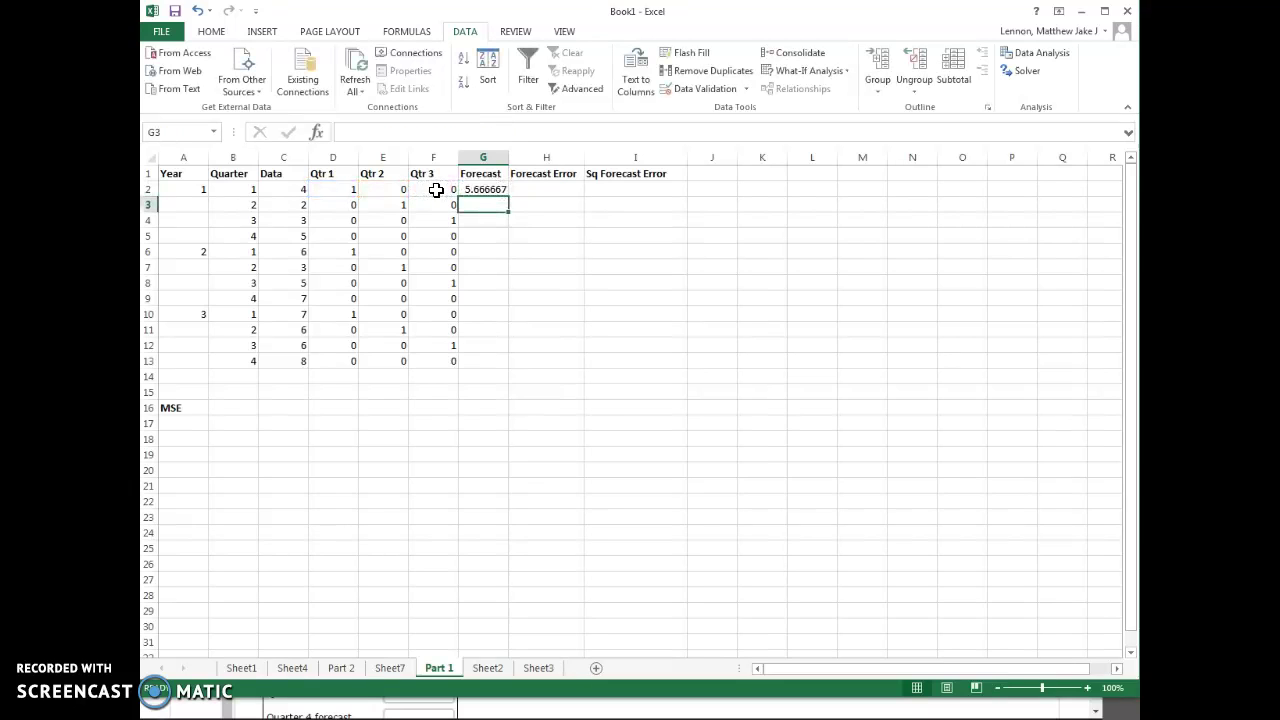
Fill the G2 forecast down to G13, then enter =C2-G2 in H2 and fill it to H13
click(496, 189)
drag(508, 194, 487, 368)
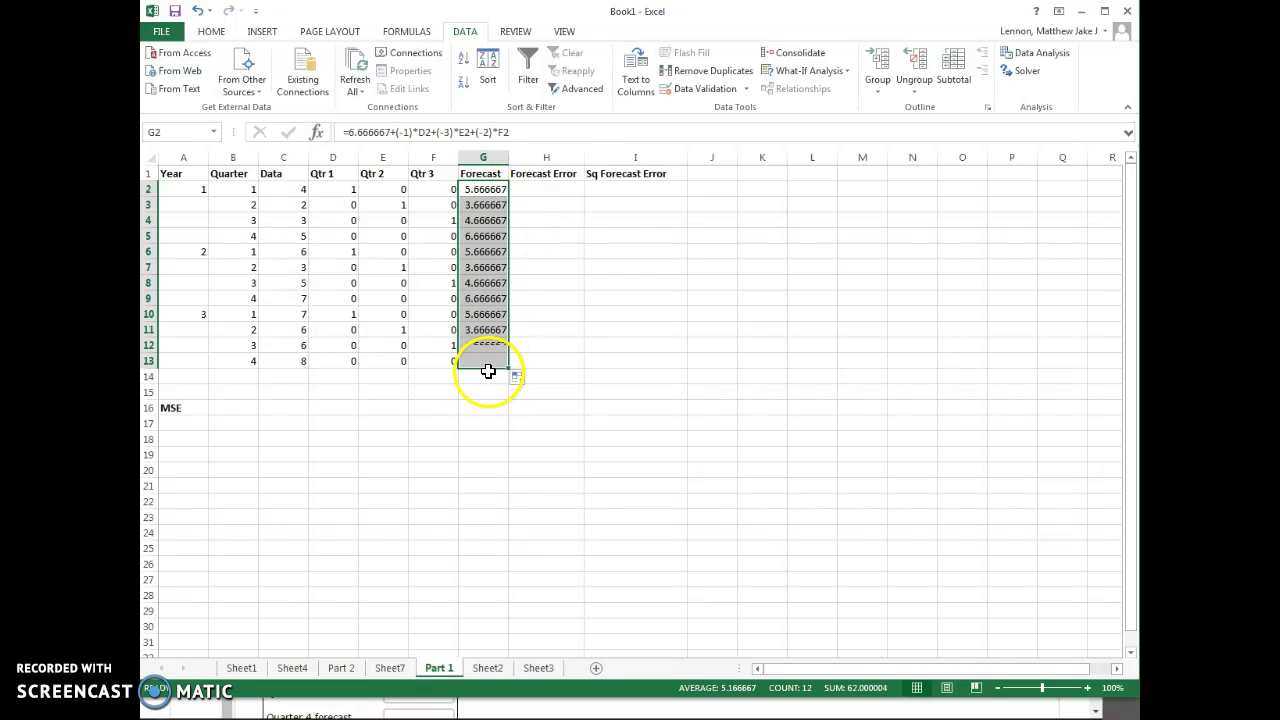
click(565, 190)
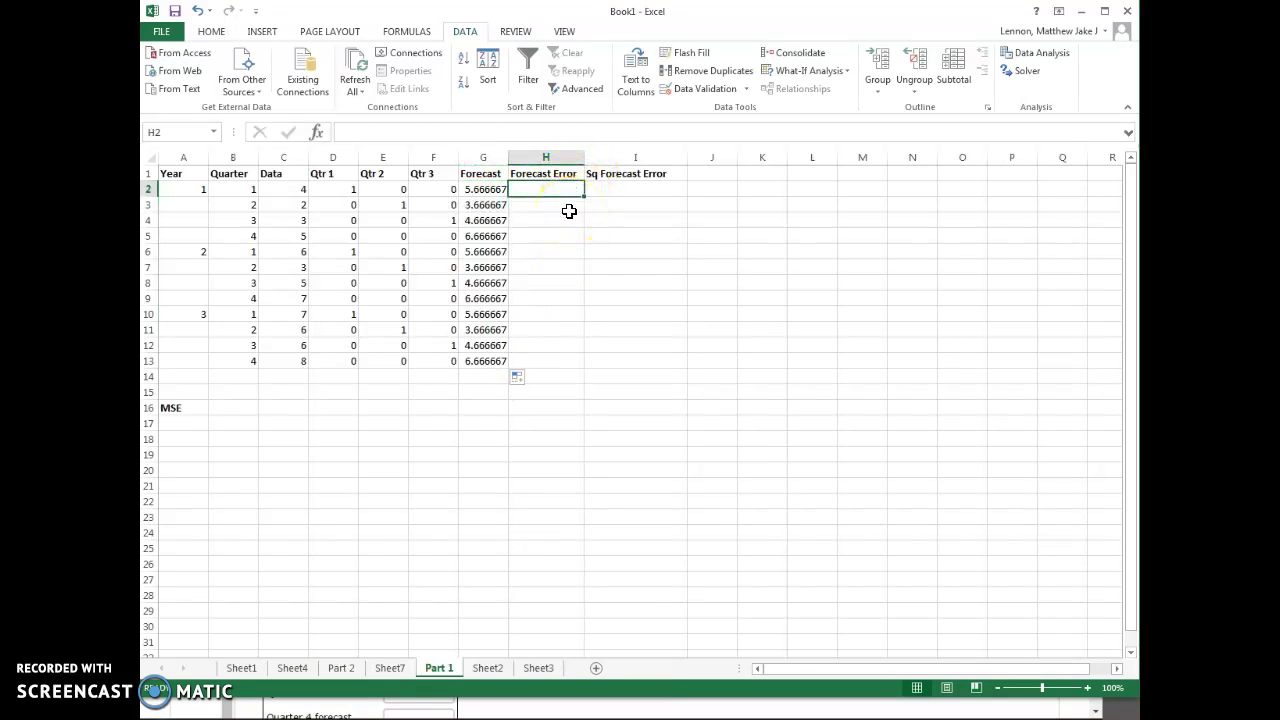
text(=)
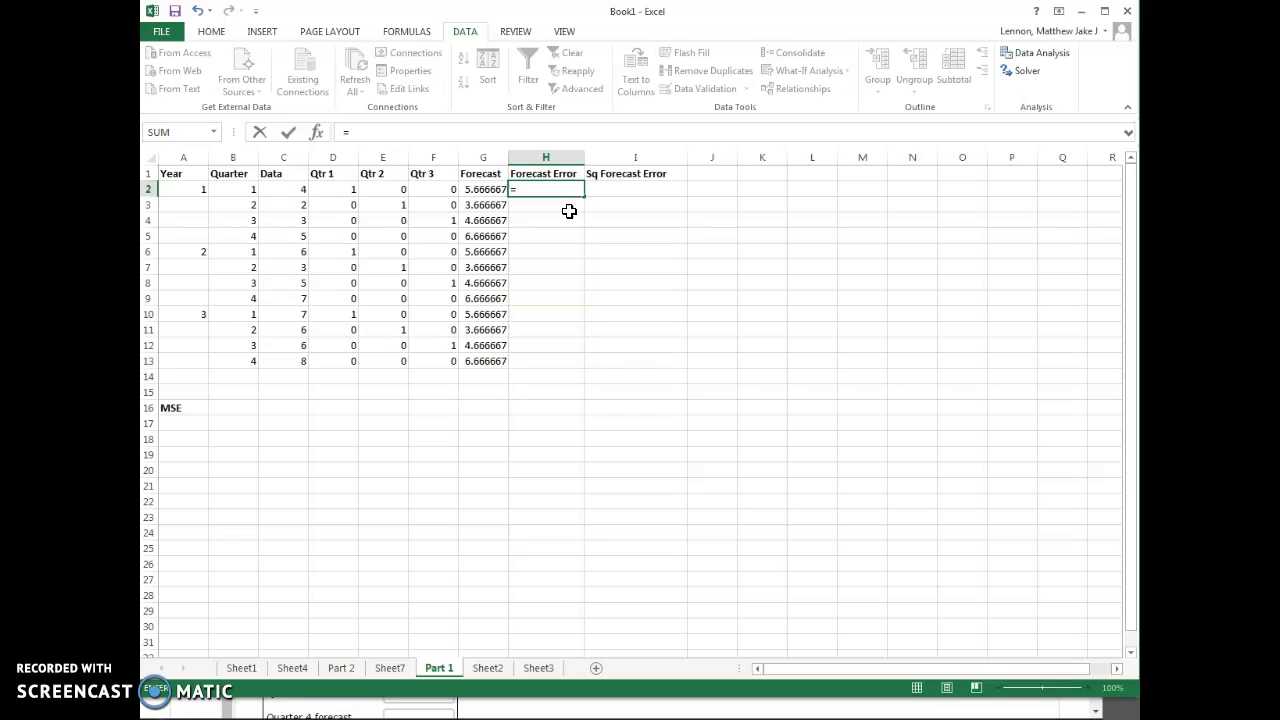
click(278, 192)
text(-)
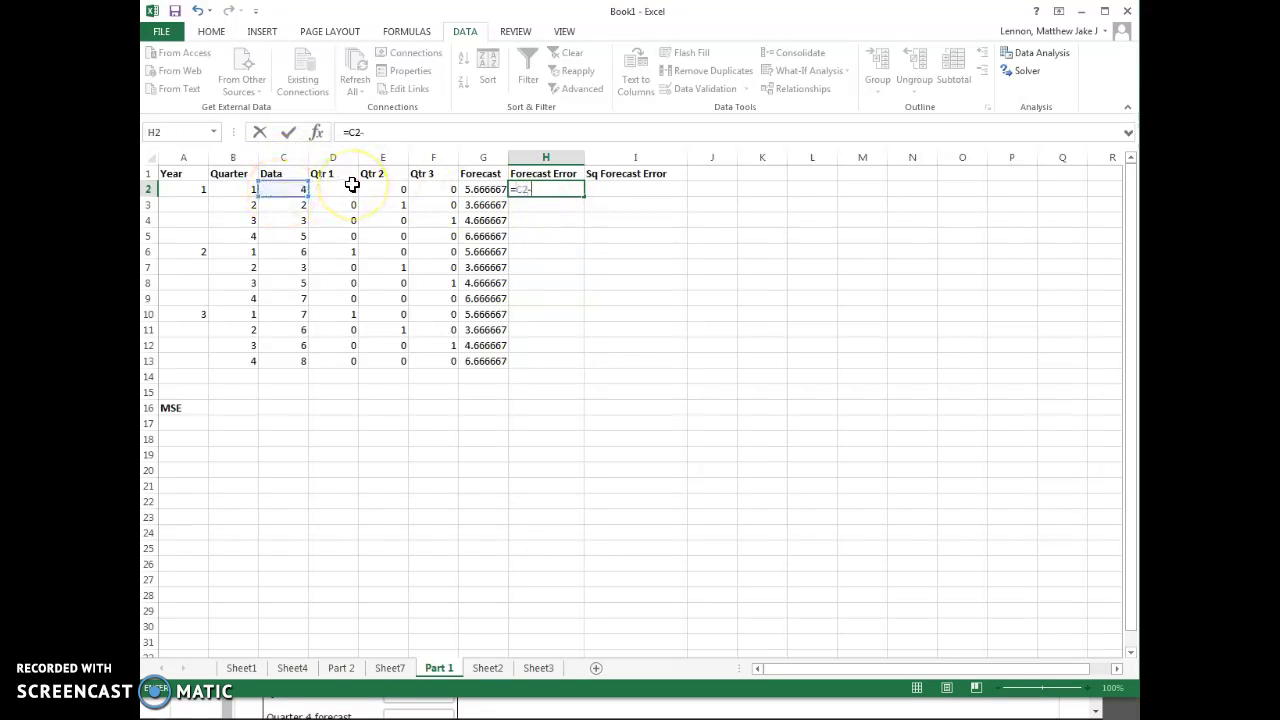
click(479, 190)
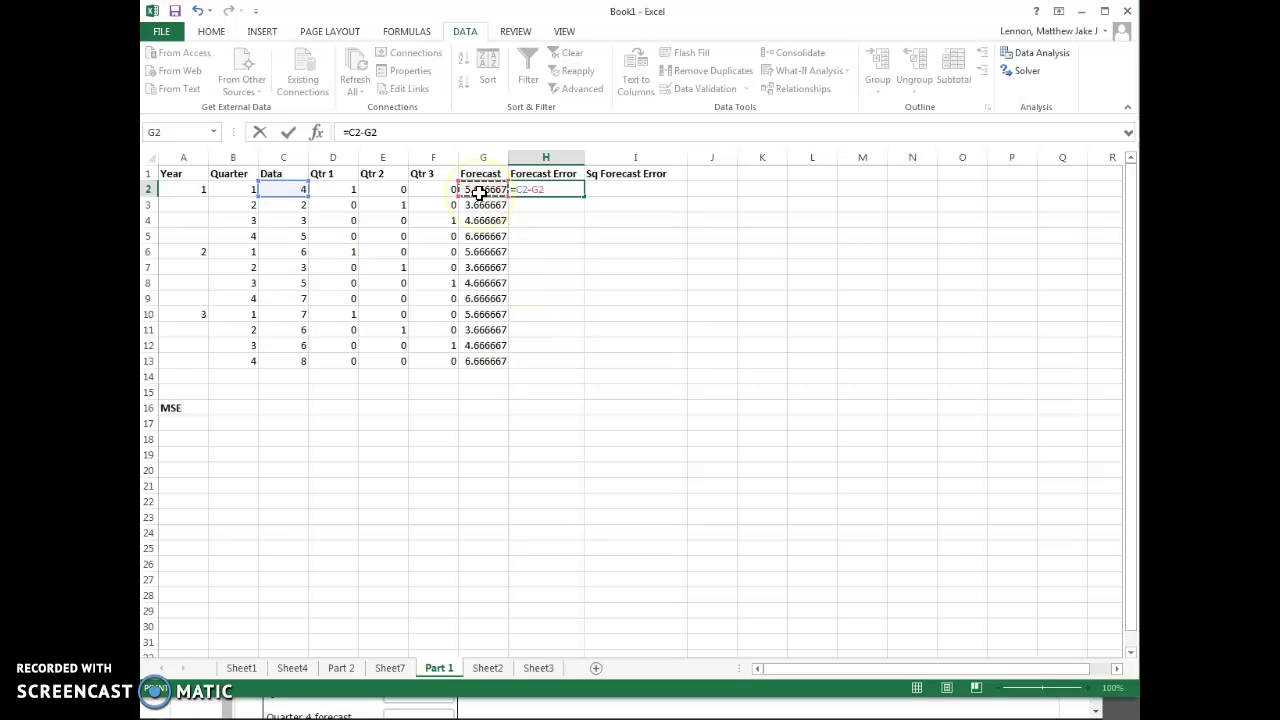
key(Return)
click(578, 192)
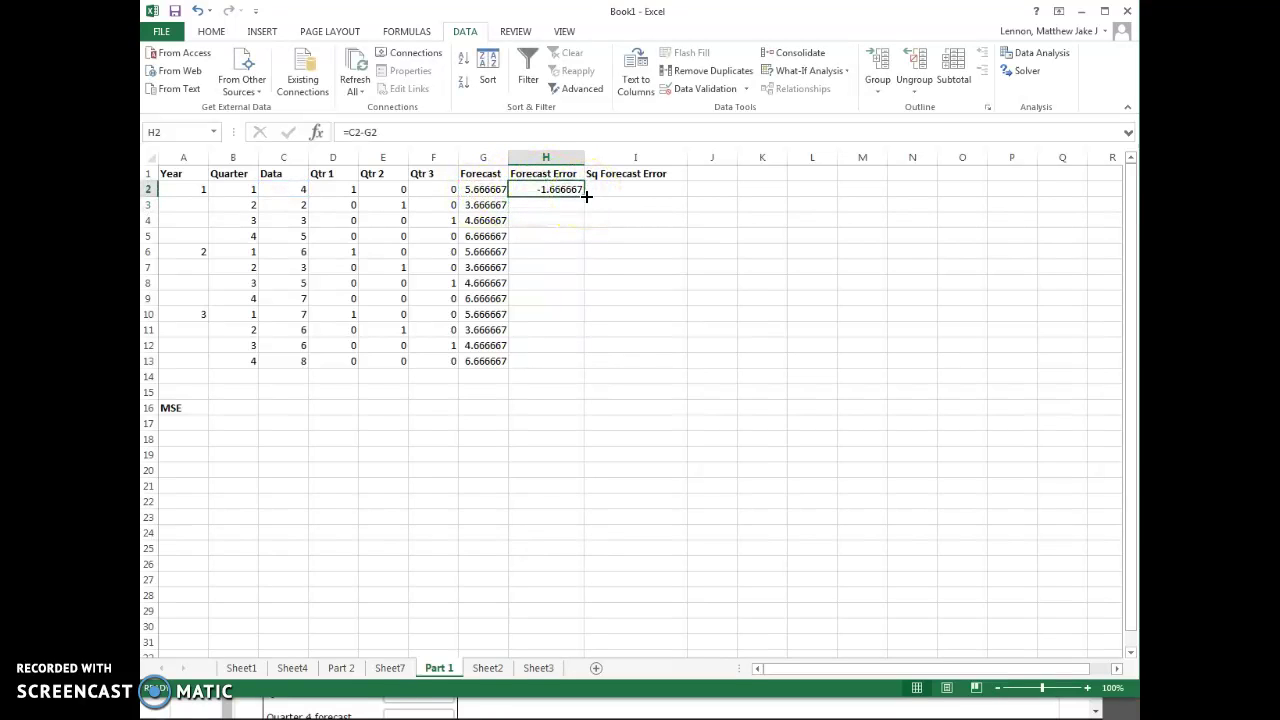
drag(586, 196, 573, 369)
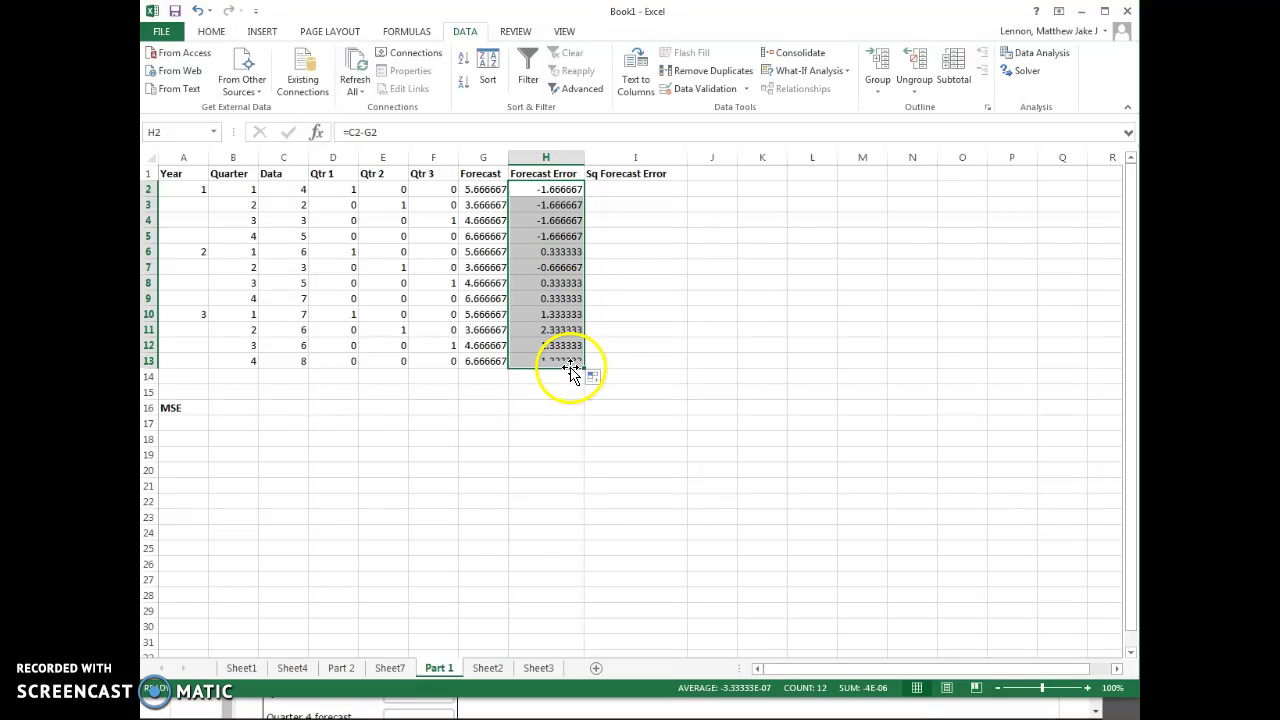
Enter the squared error formula in I2 from H2 and fill it down to I13
click(646, 190)
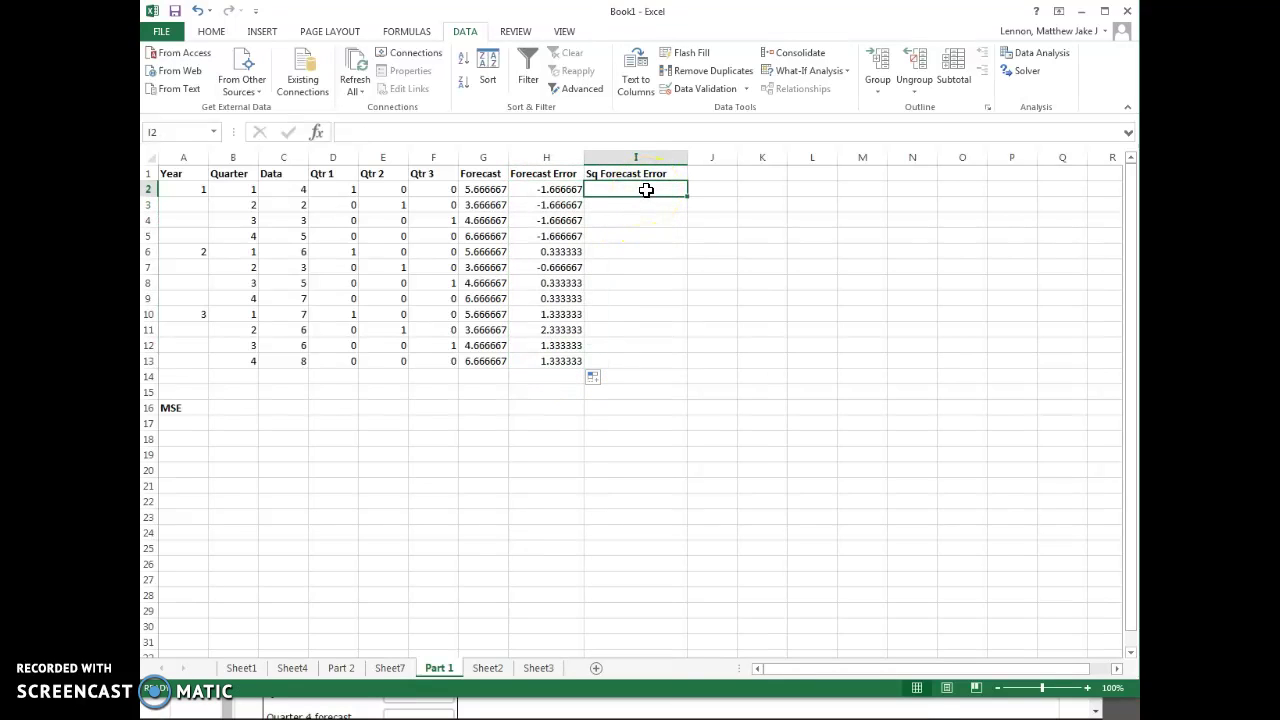
text(=)
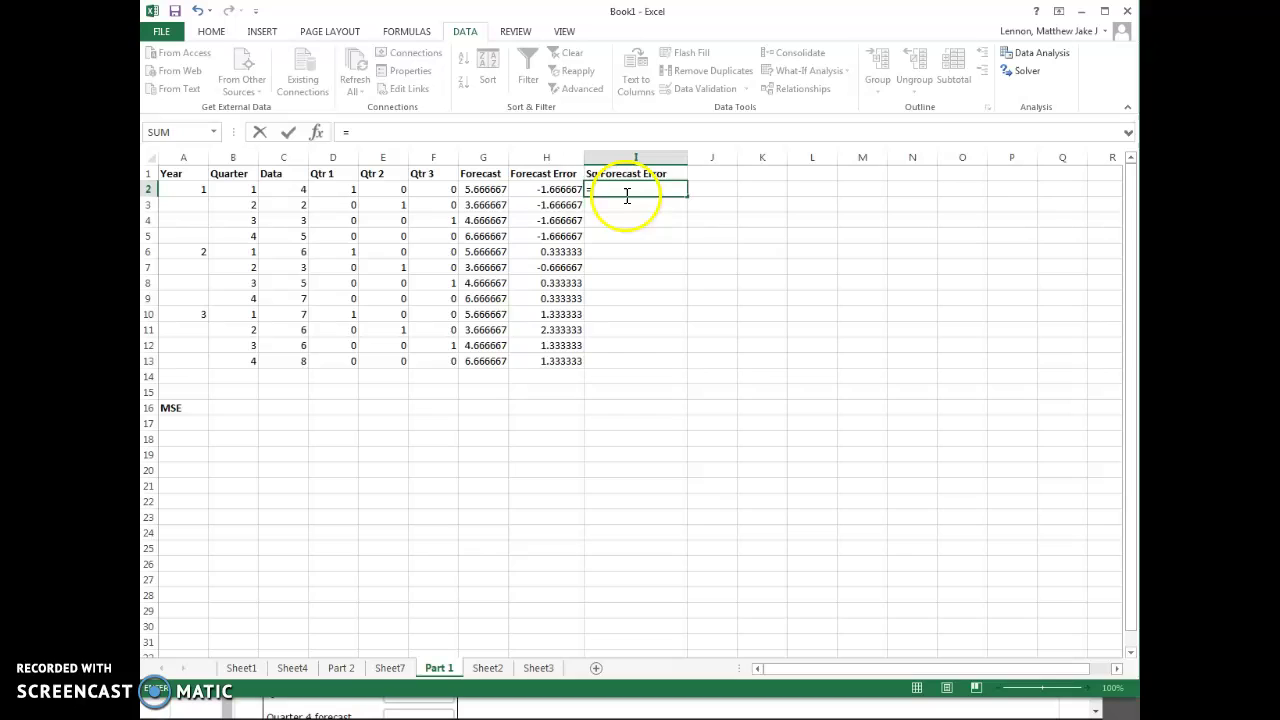
click(568, 191)
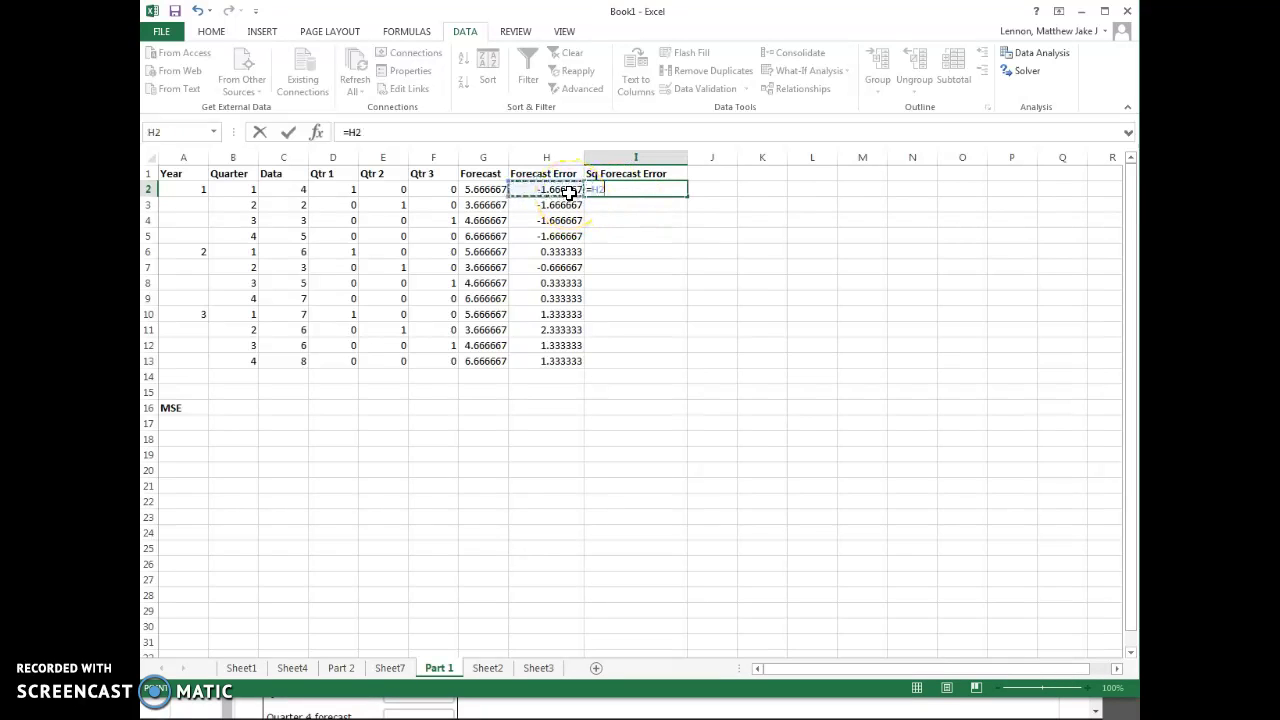
text(^2)
key(Return)
click(662, 189)
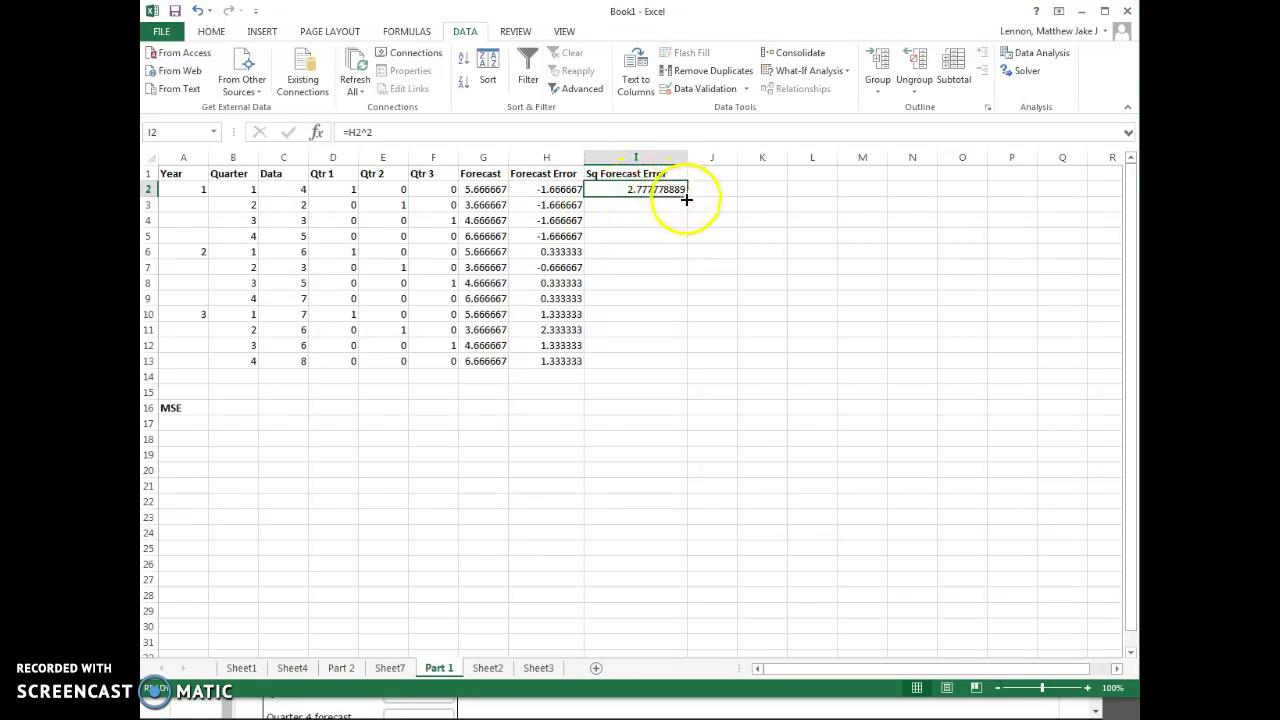
drag(686, 197, 654, 369)
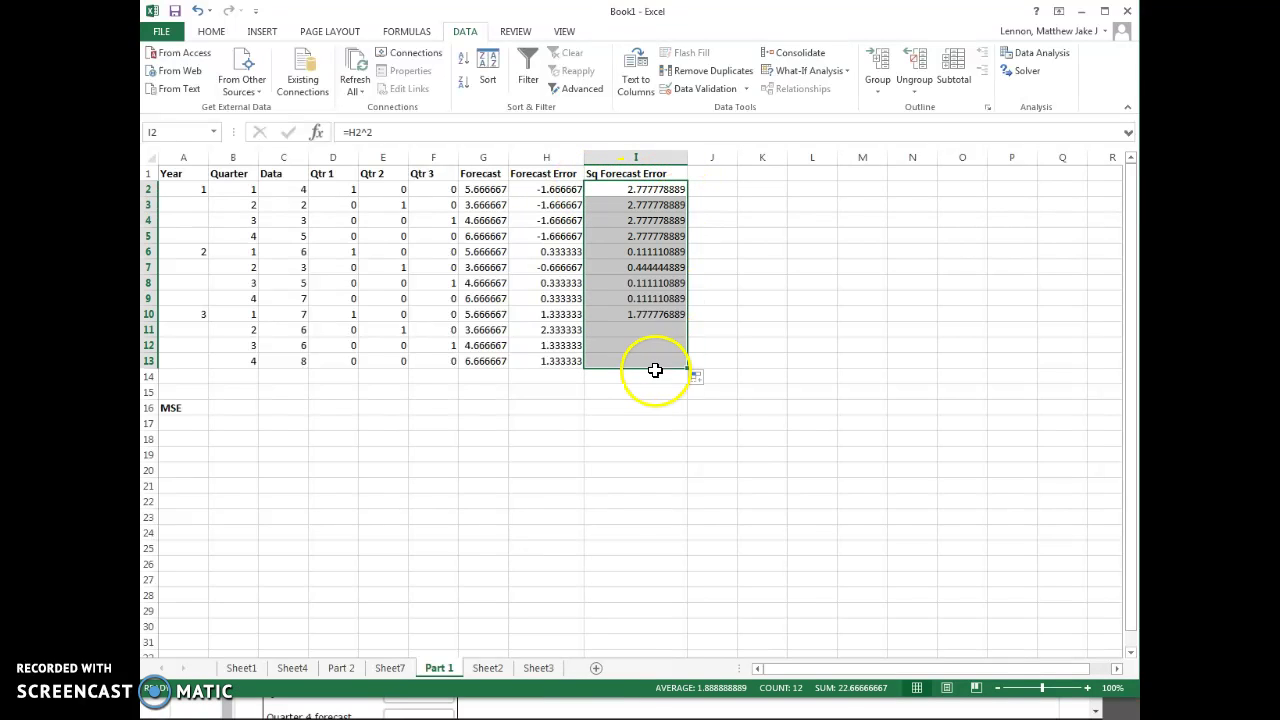
Put =AVERAGE(I2:I13) beside the MSE label, giving 1.888889
click(224, 408)
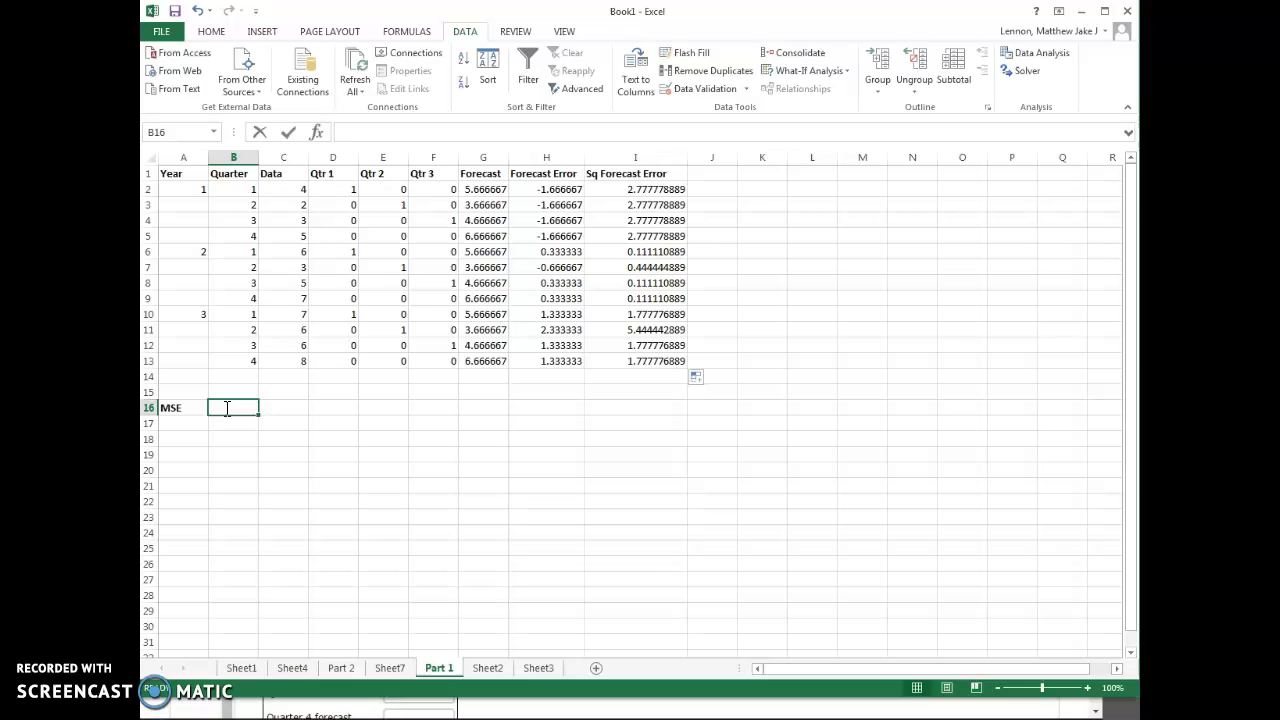
text(=av)
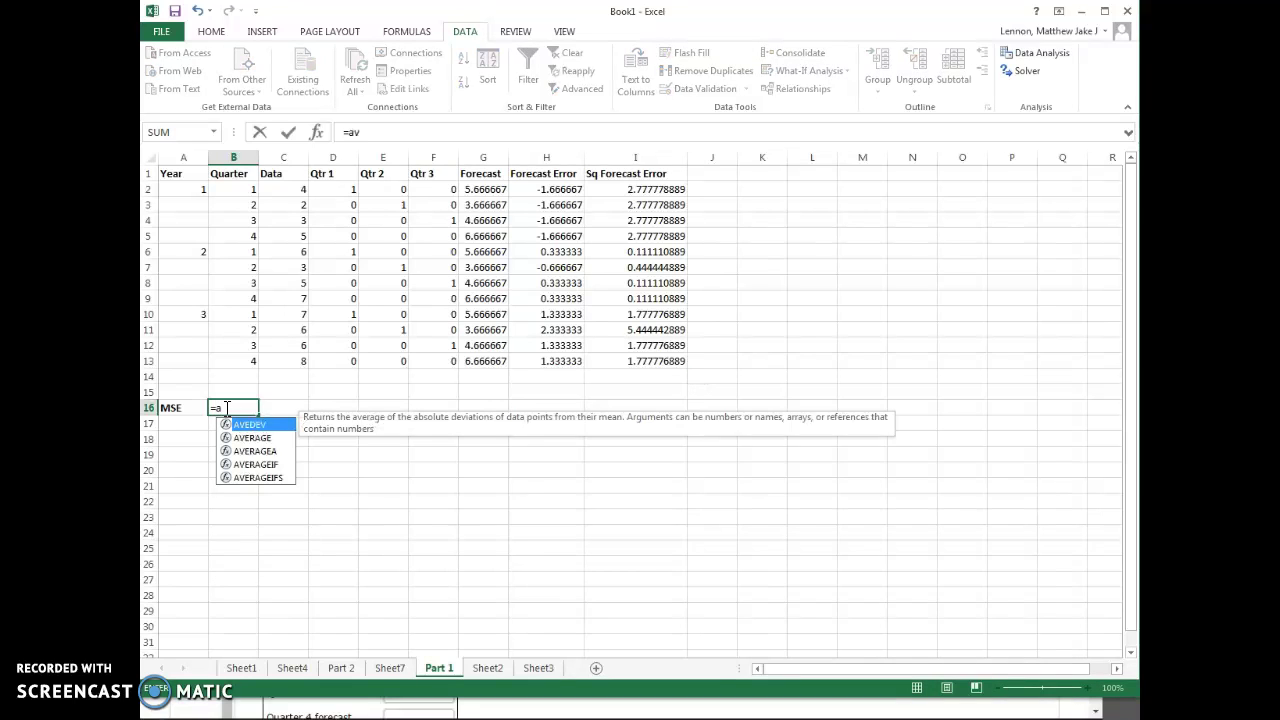
text(er)
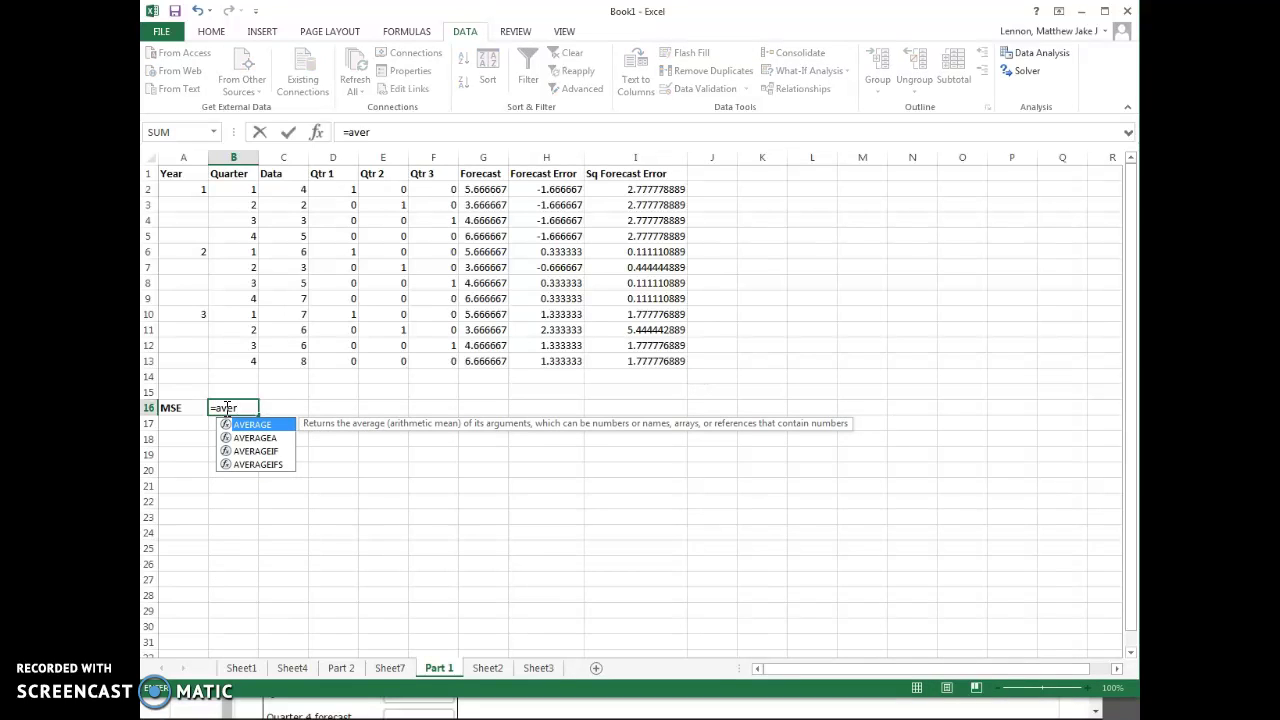
key(Tab)
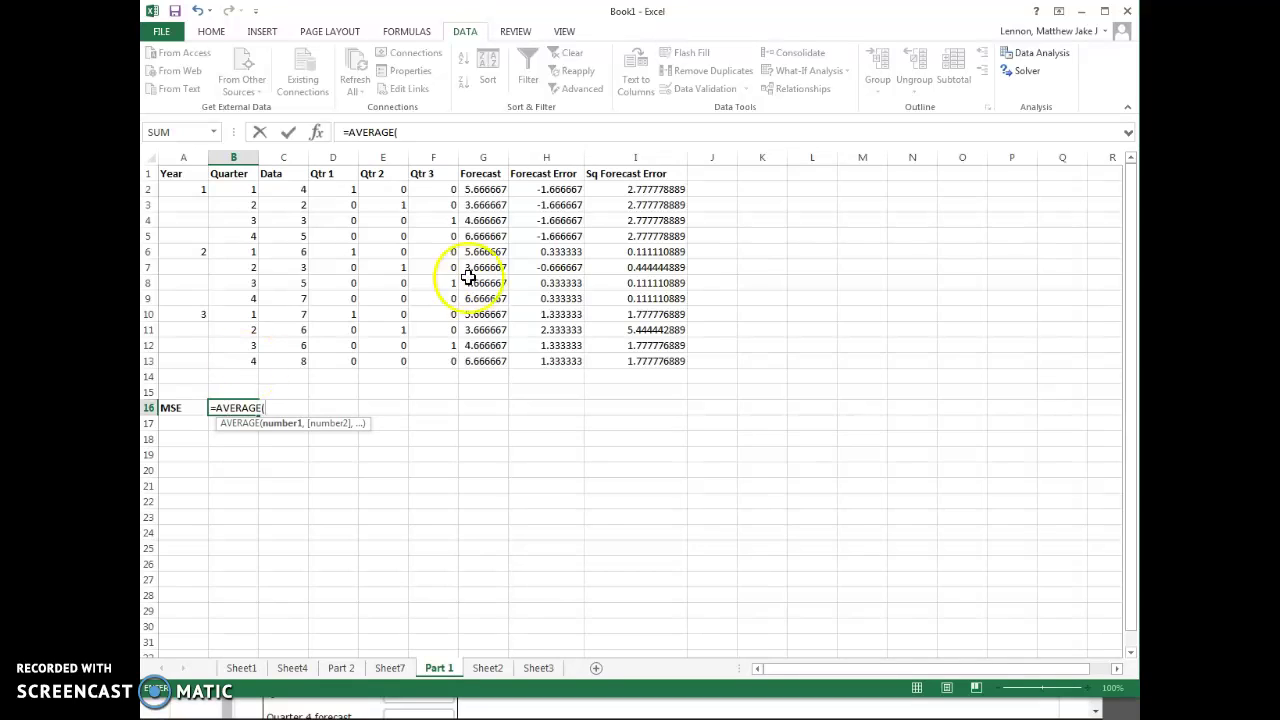
click(650, 186)
drag(650, 186, 651, 363)
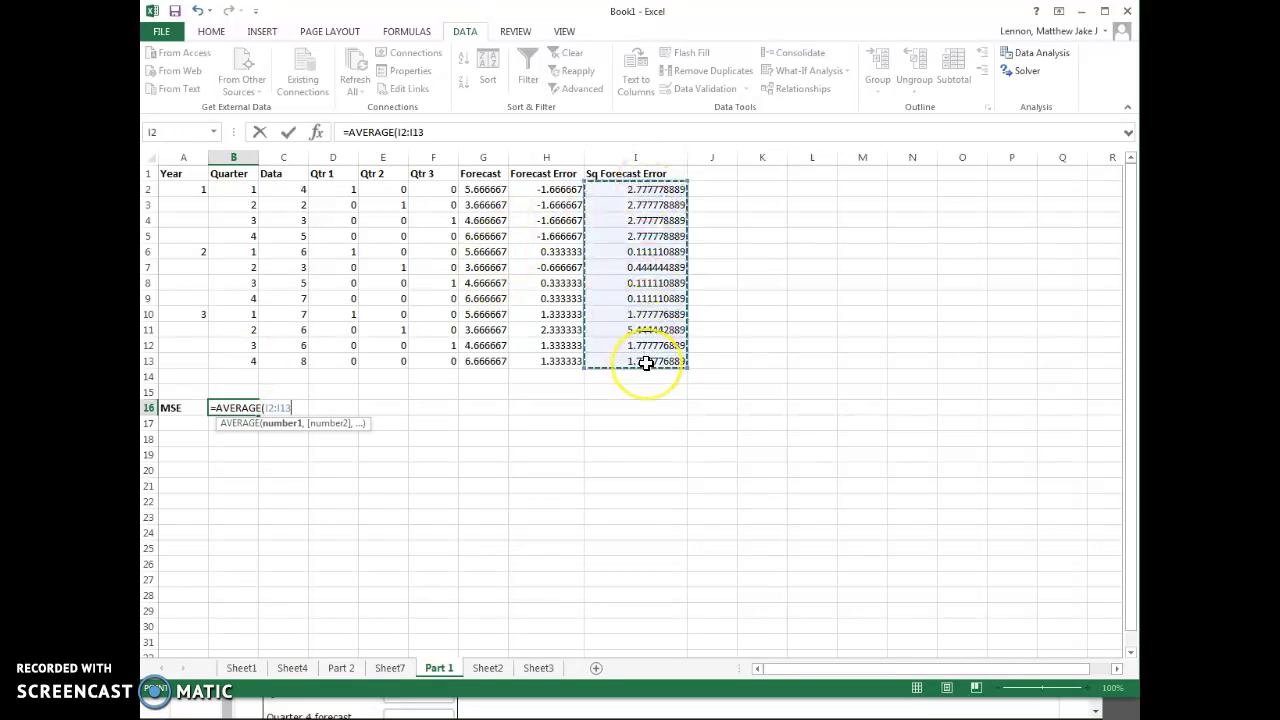
key(Return)
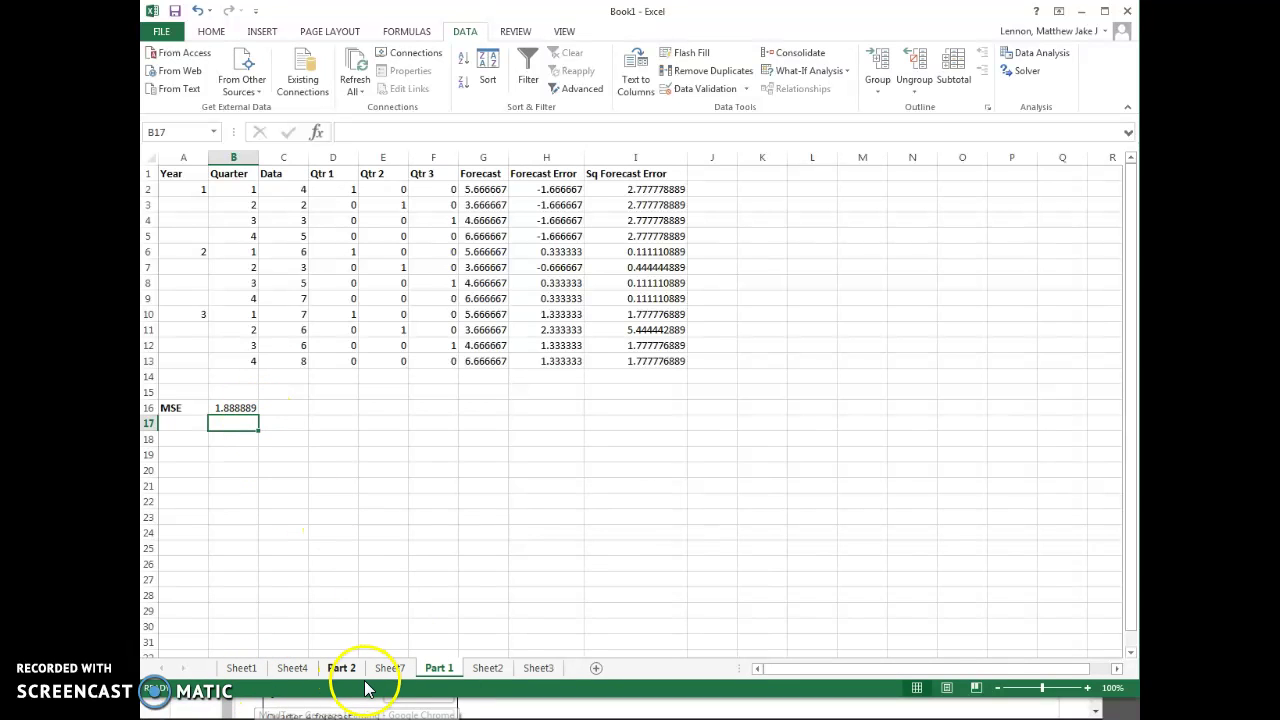
Fill MindTap part (b)'s equation with constant 6.667 and Qtr1–Qtr3 coefficients -1, -3, -2
click(370, 712)
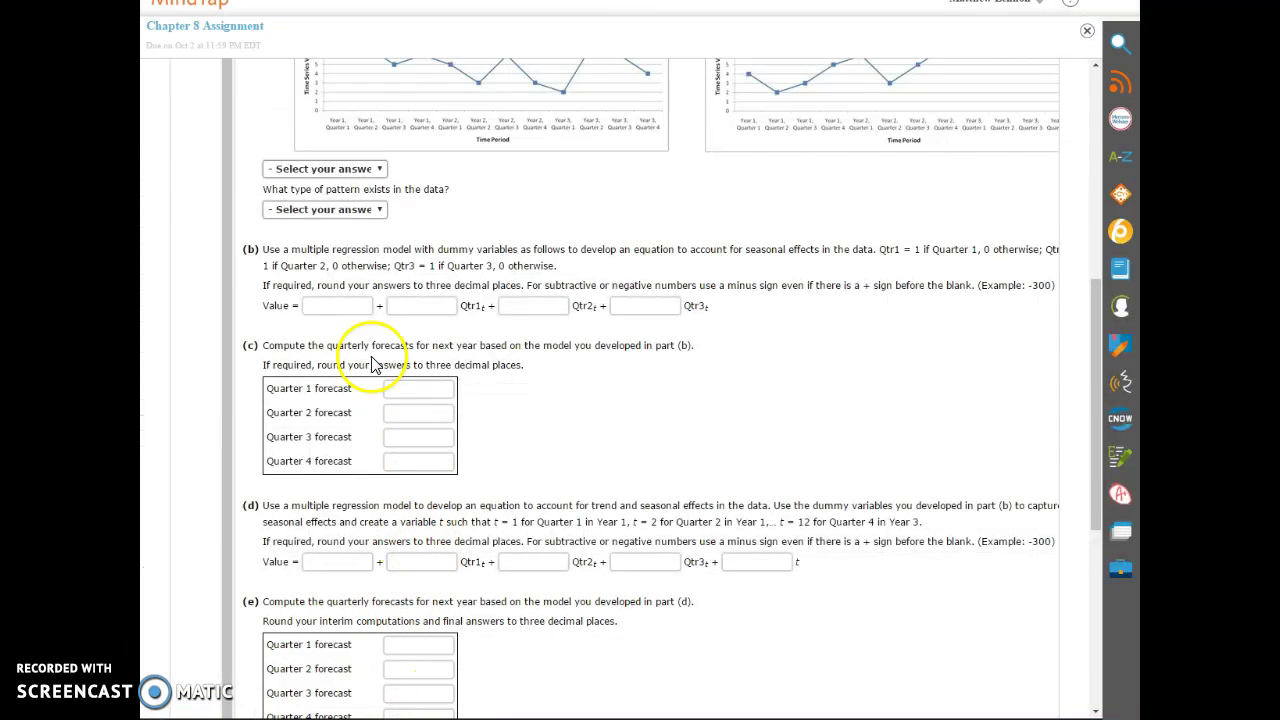
click(316, 306)
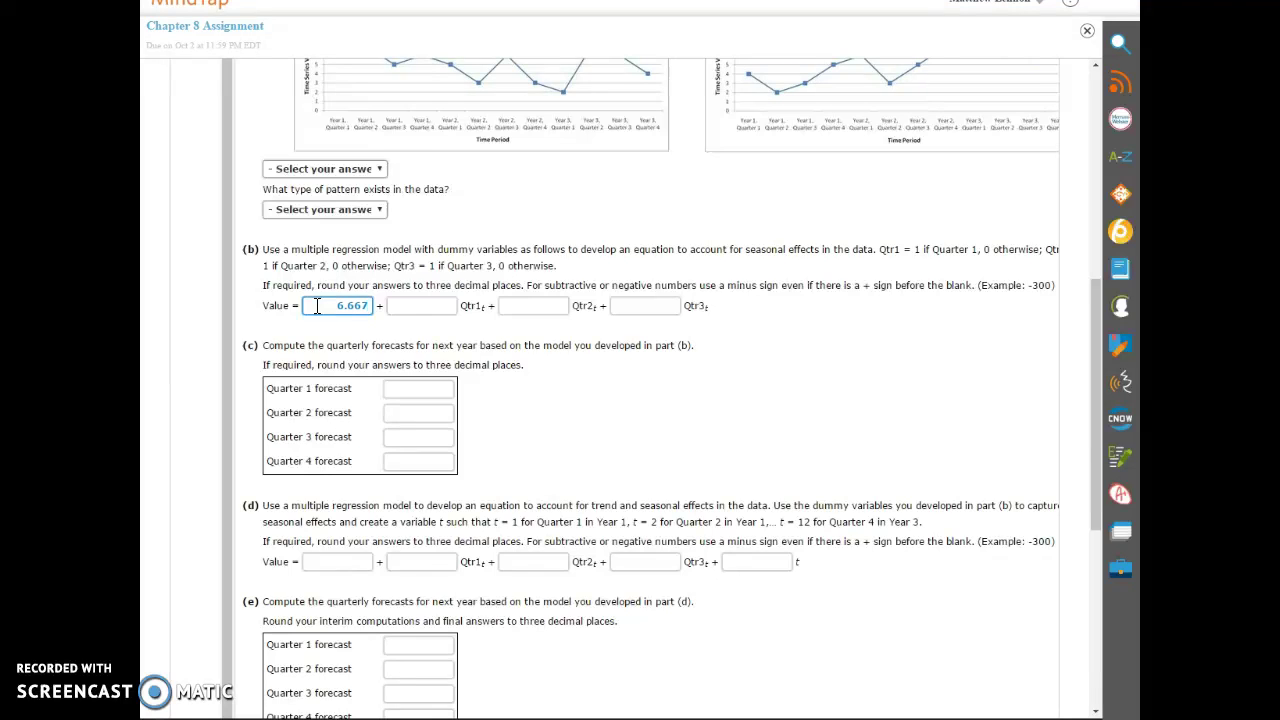
key(Tab)
text(-1)
key(Tab)
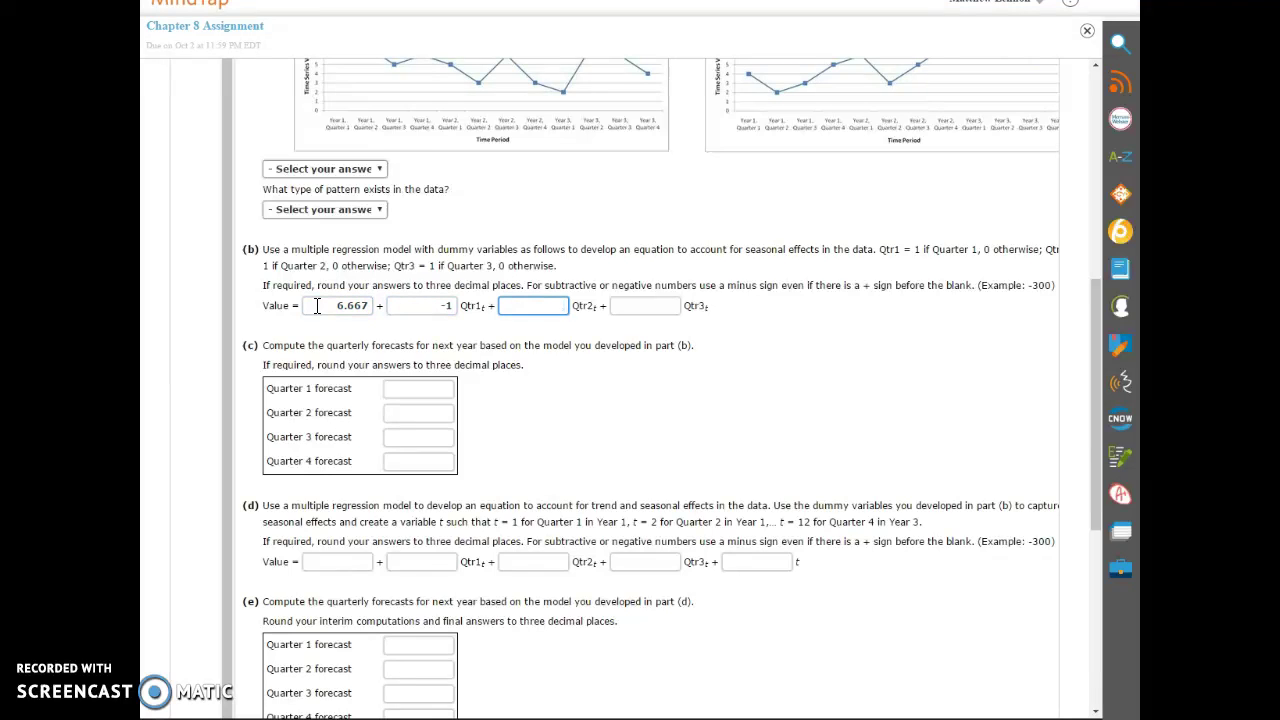
key(Tab)
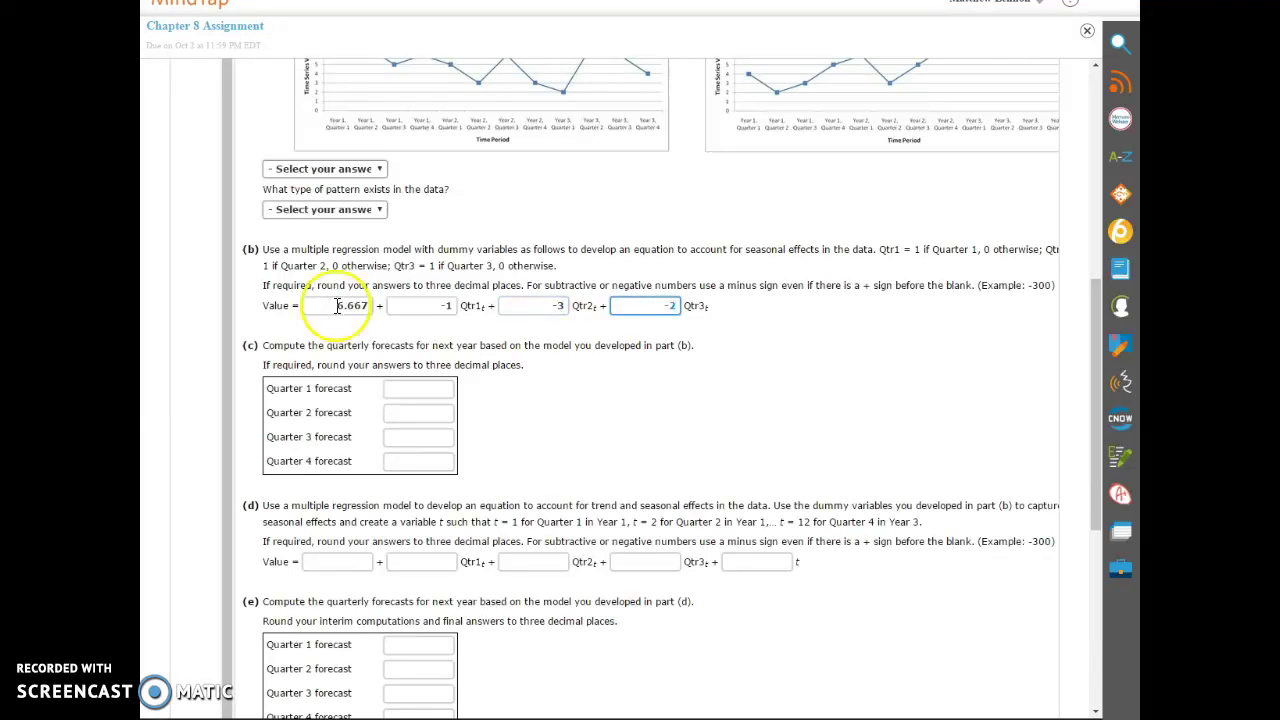
click(409, 392)
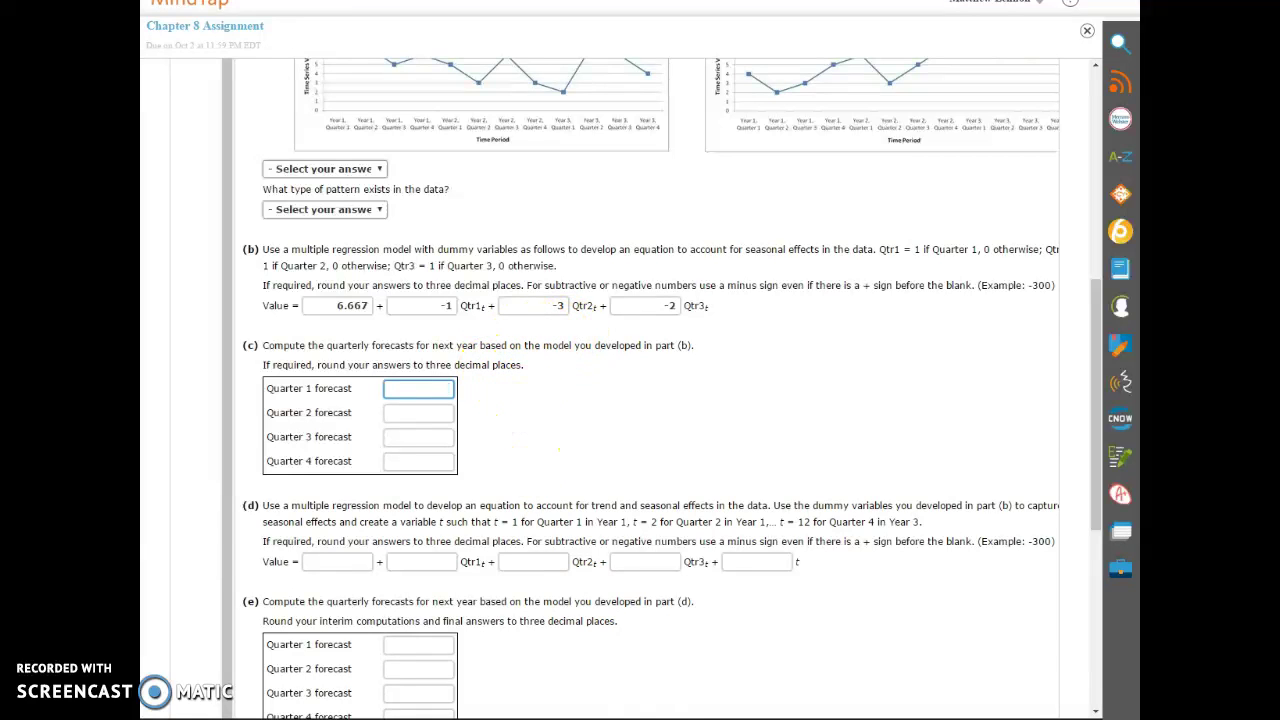
Insert two blank rows above the MSE line on the Part 1 sheet
key(alt+Tab)
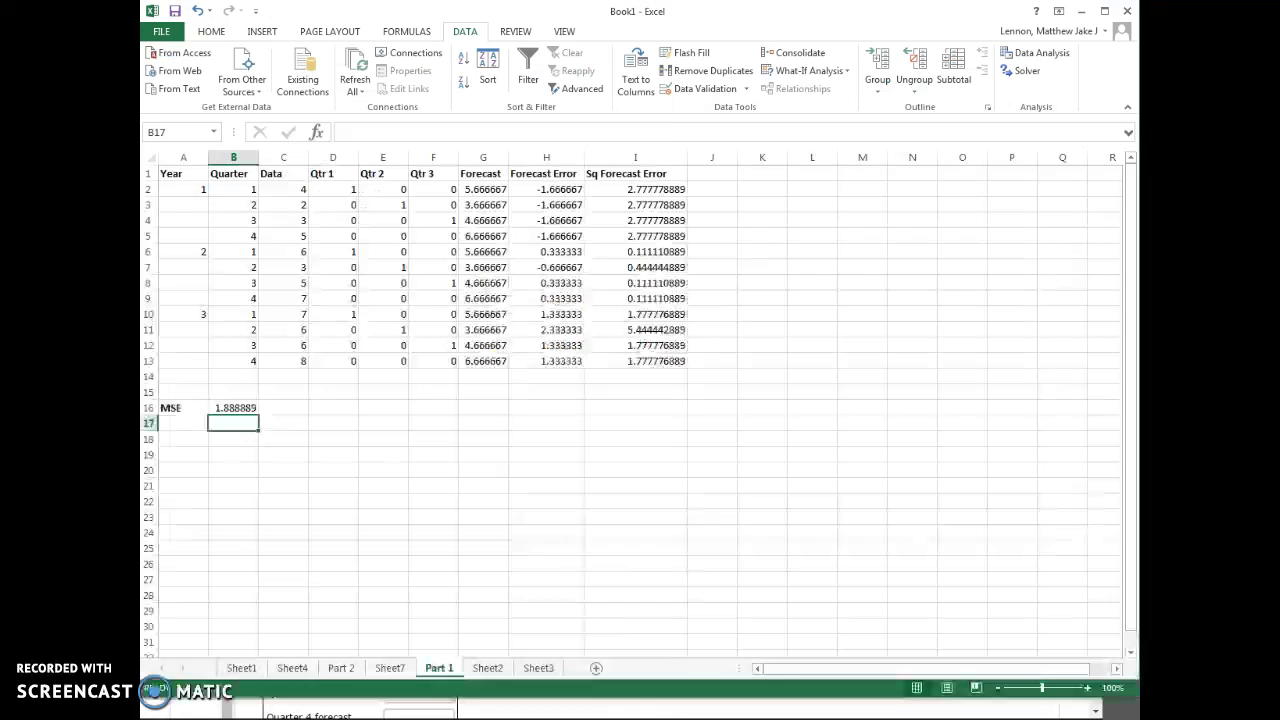
click(492, 362)
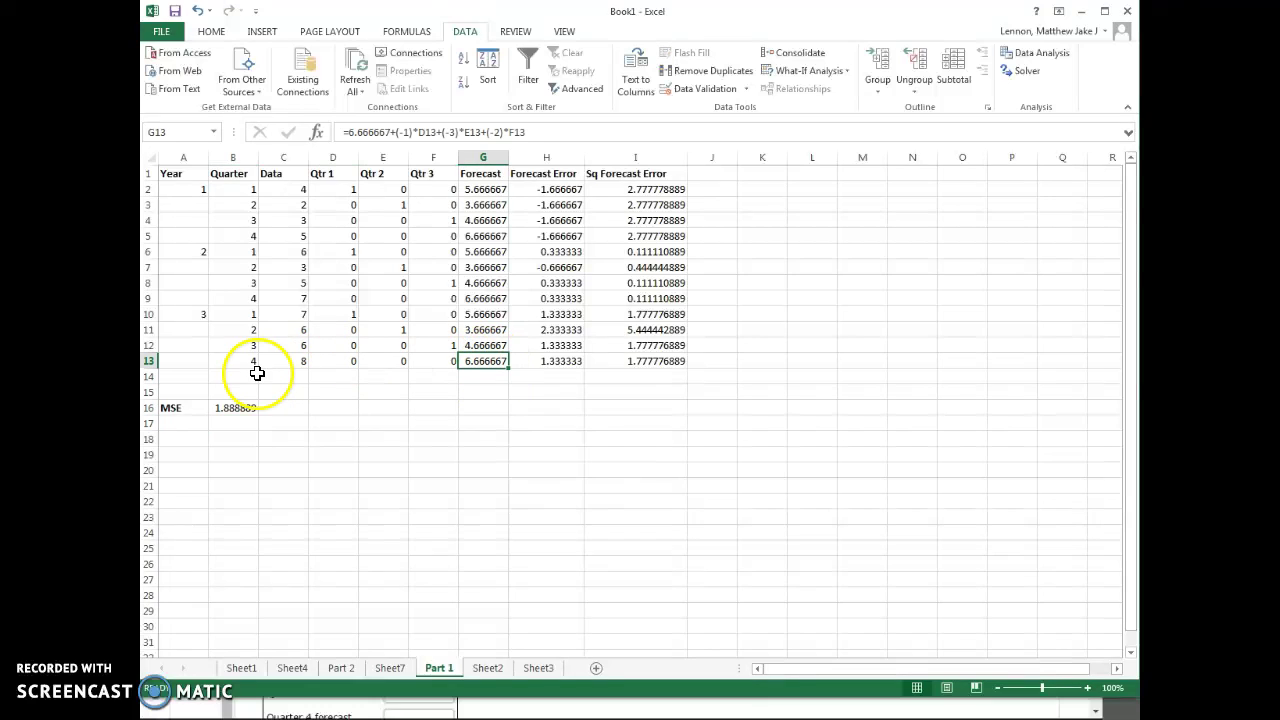
right_click(153, 393)
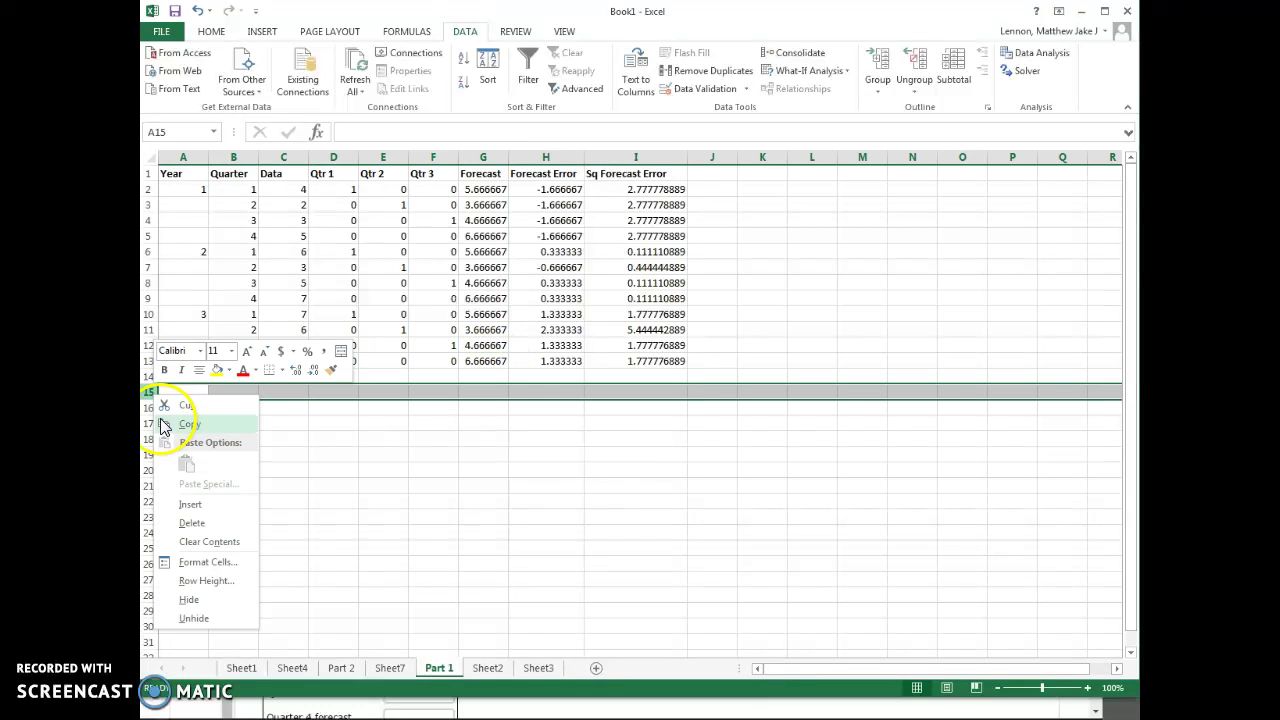
click(178, 507)
right_click(155, 398)
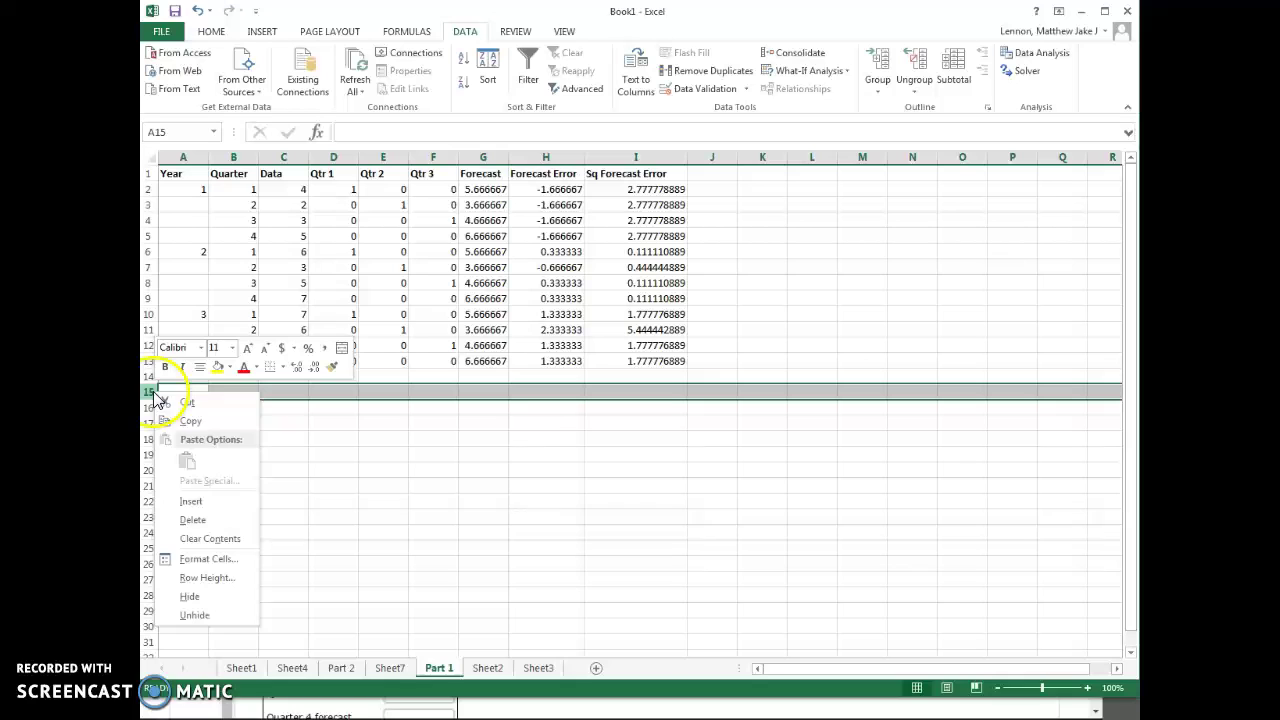
click(172, 500)
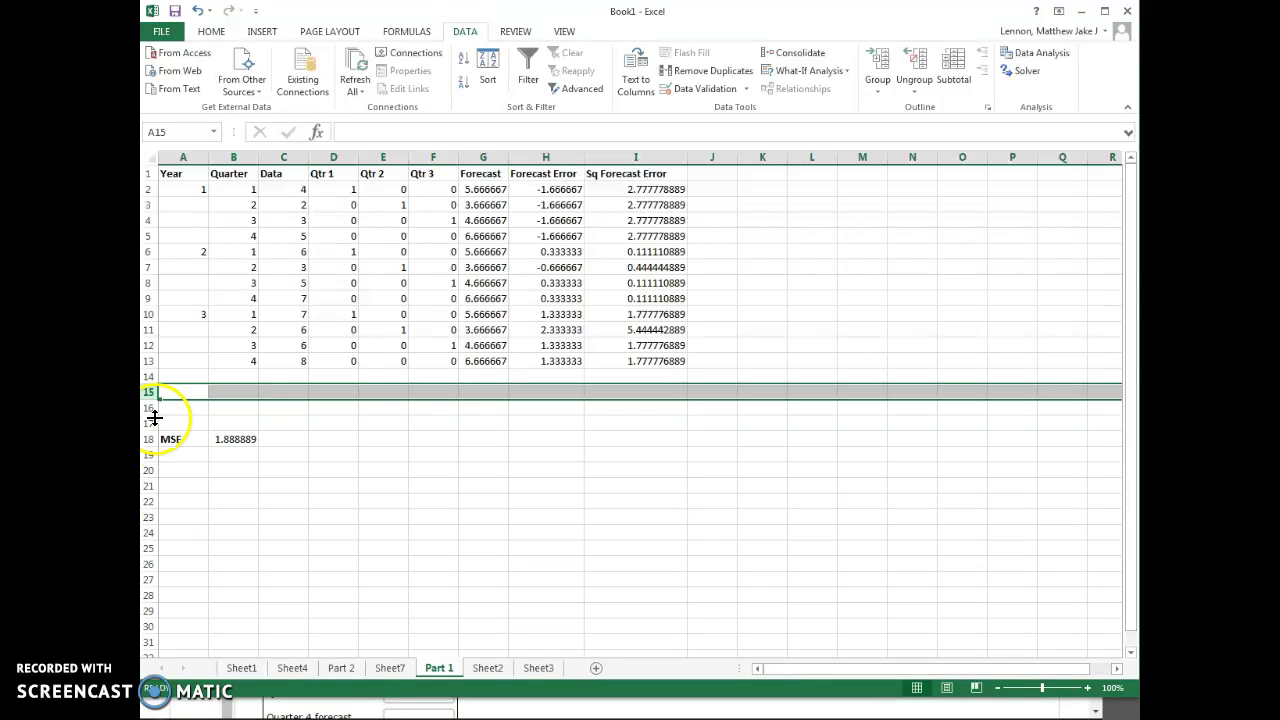
click(490, 375)
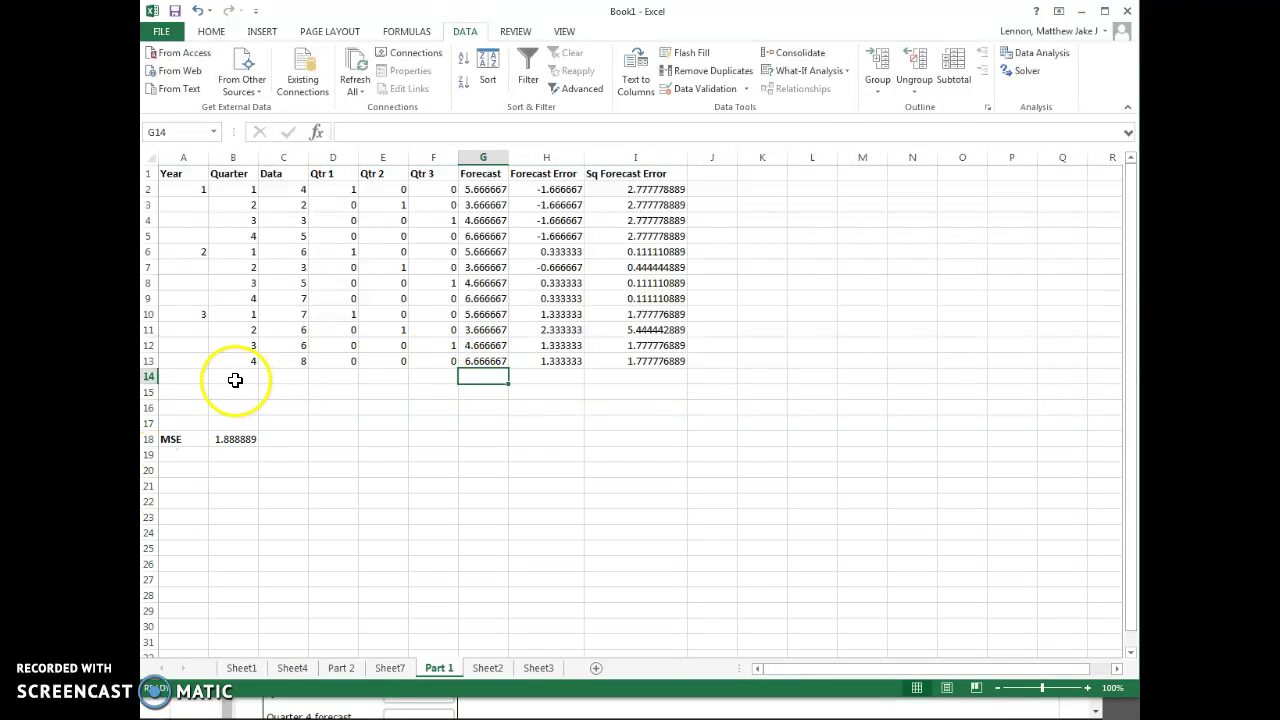
Enter Year 4 in A14 and quarters 1 and 2 in B14:B15
click(197, 376)
text(4)
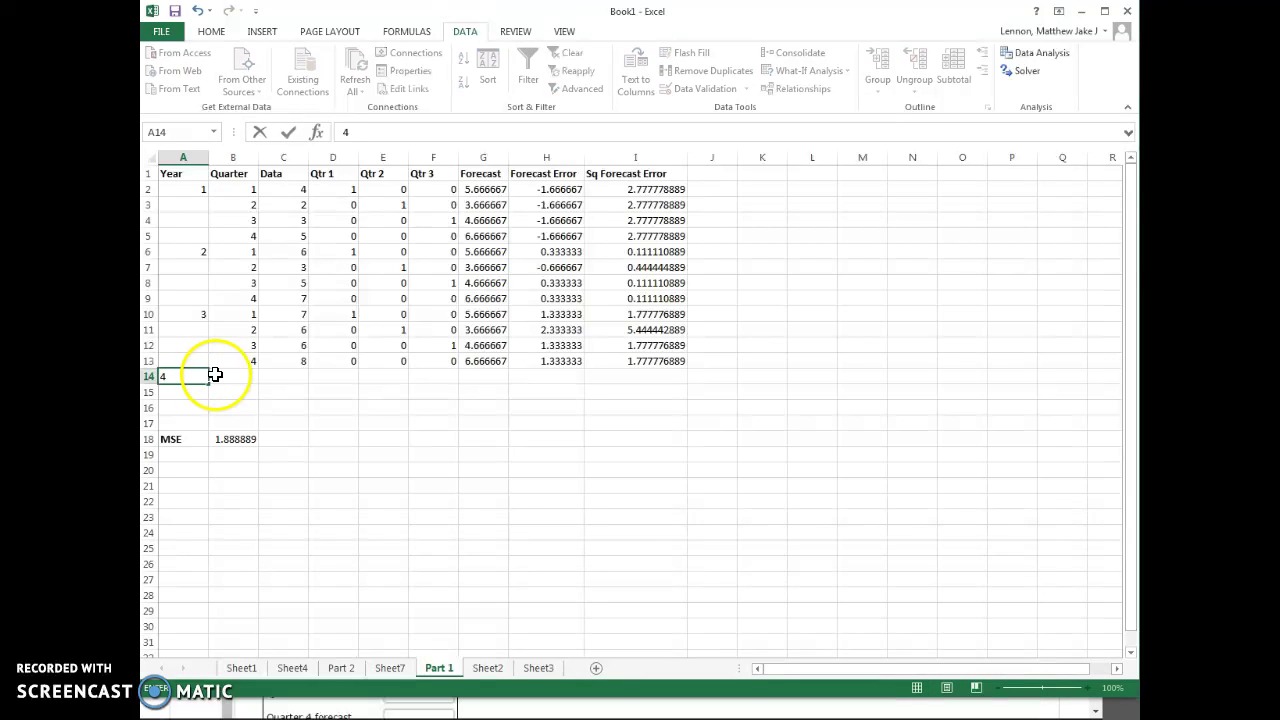
click(237, 373)
text(1)
key(Return)
text(2)
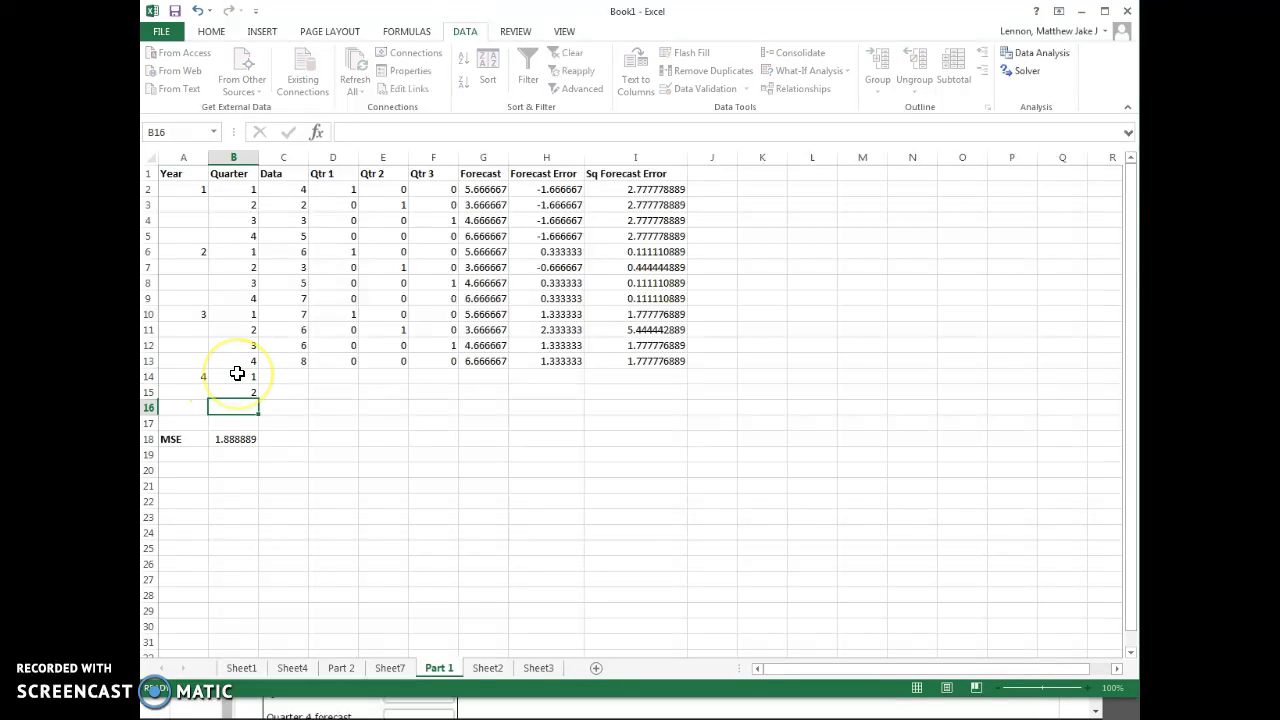
key(Return)
Insert two more rows above MSE and enter quarters 3 and 4 in B16:B17
right_click(150, 409)
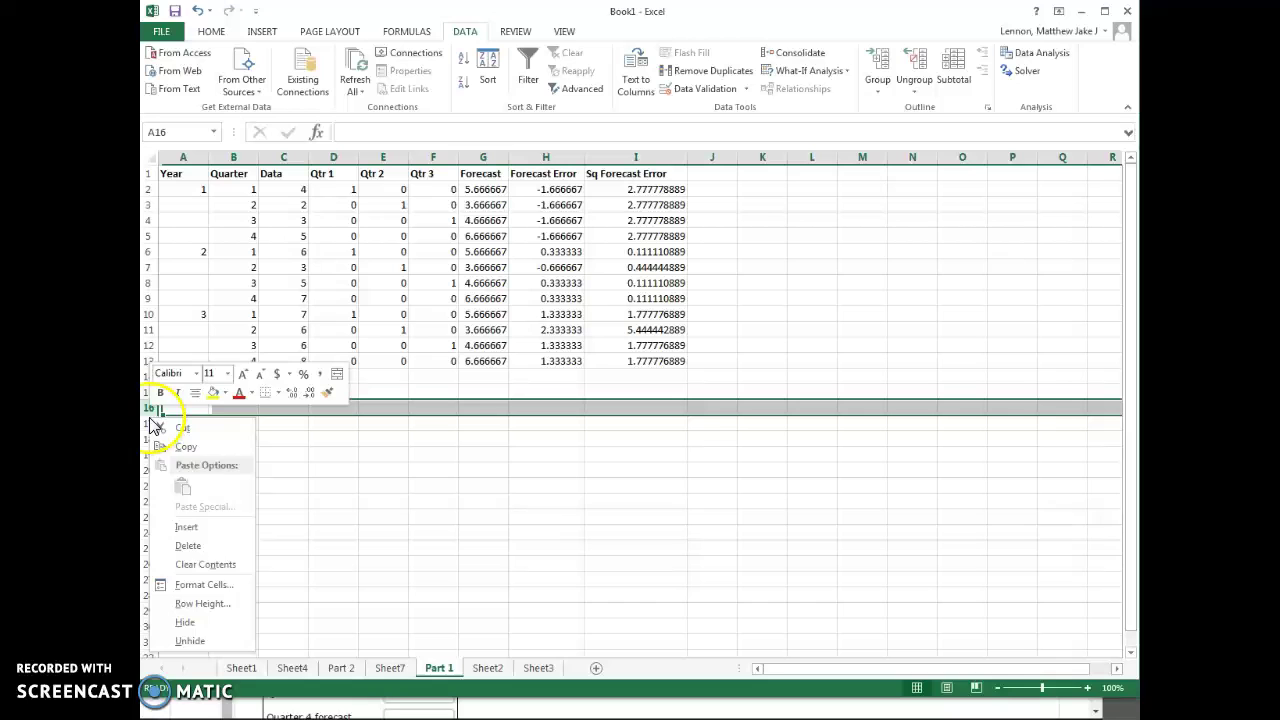
click(186, 527)
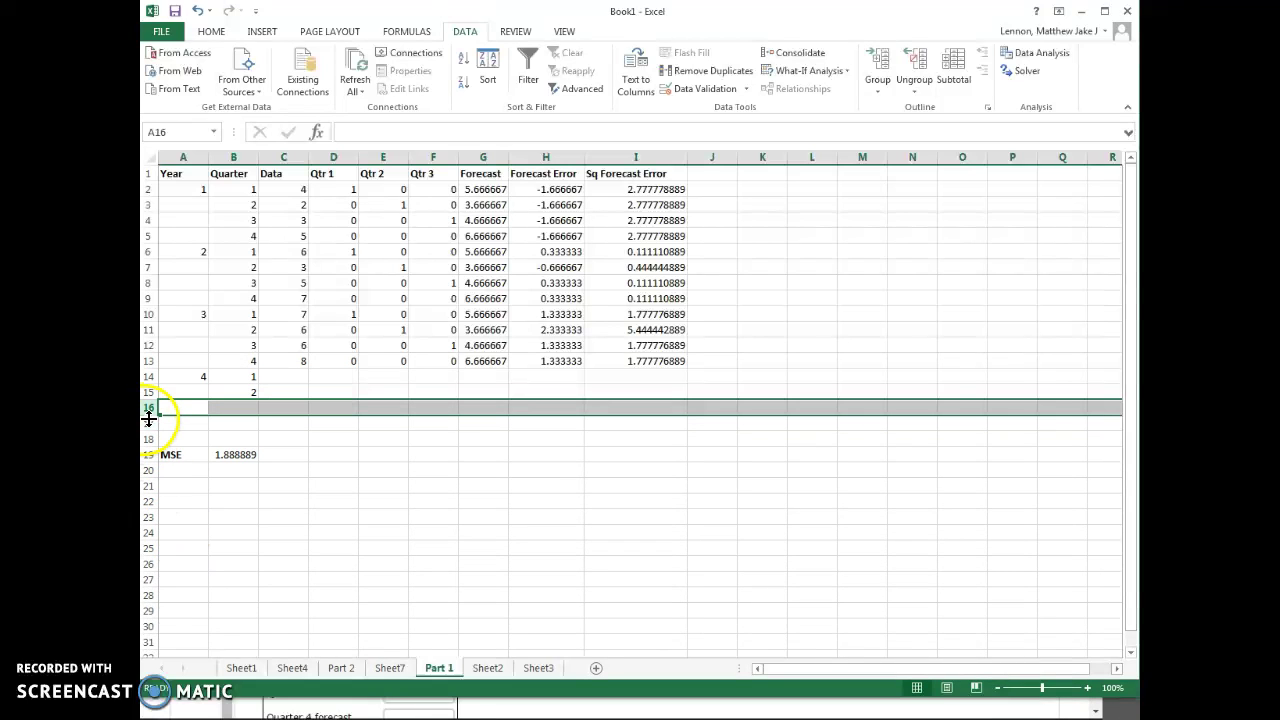
right_click(149, 416)
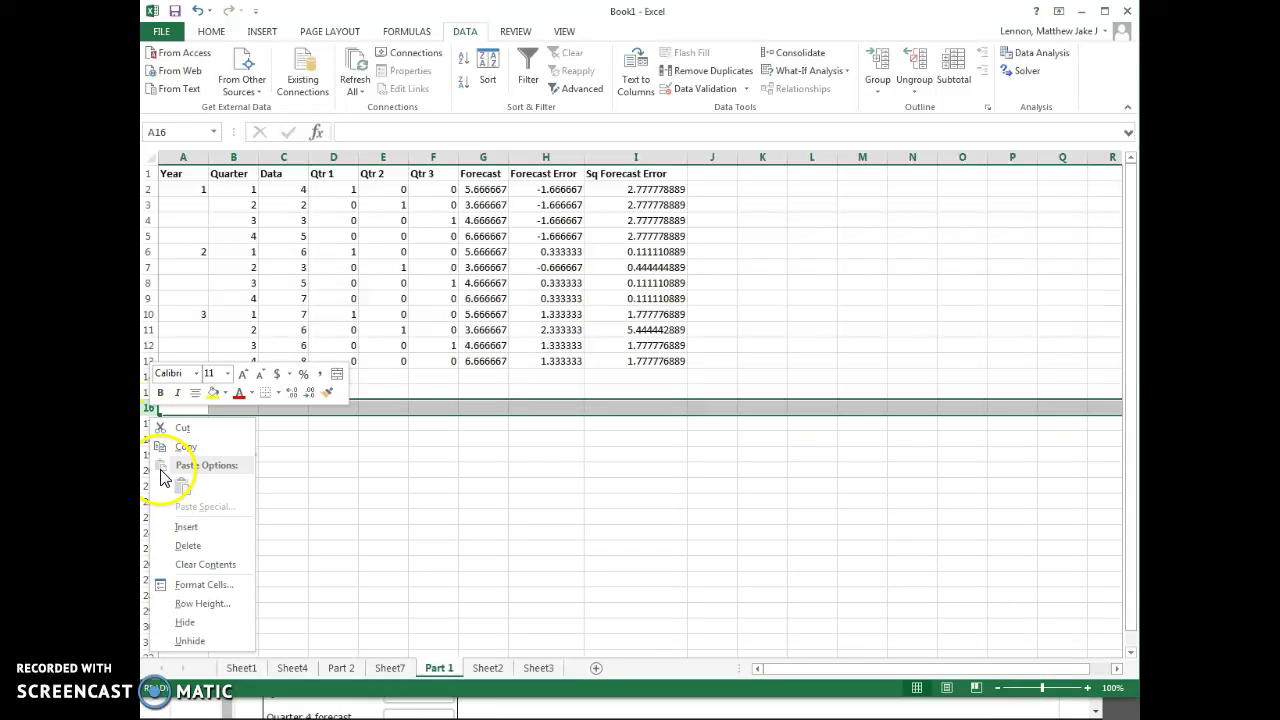
click(175, 527)
click(246, 408)
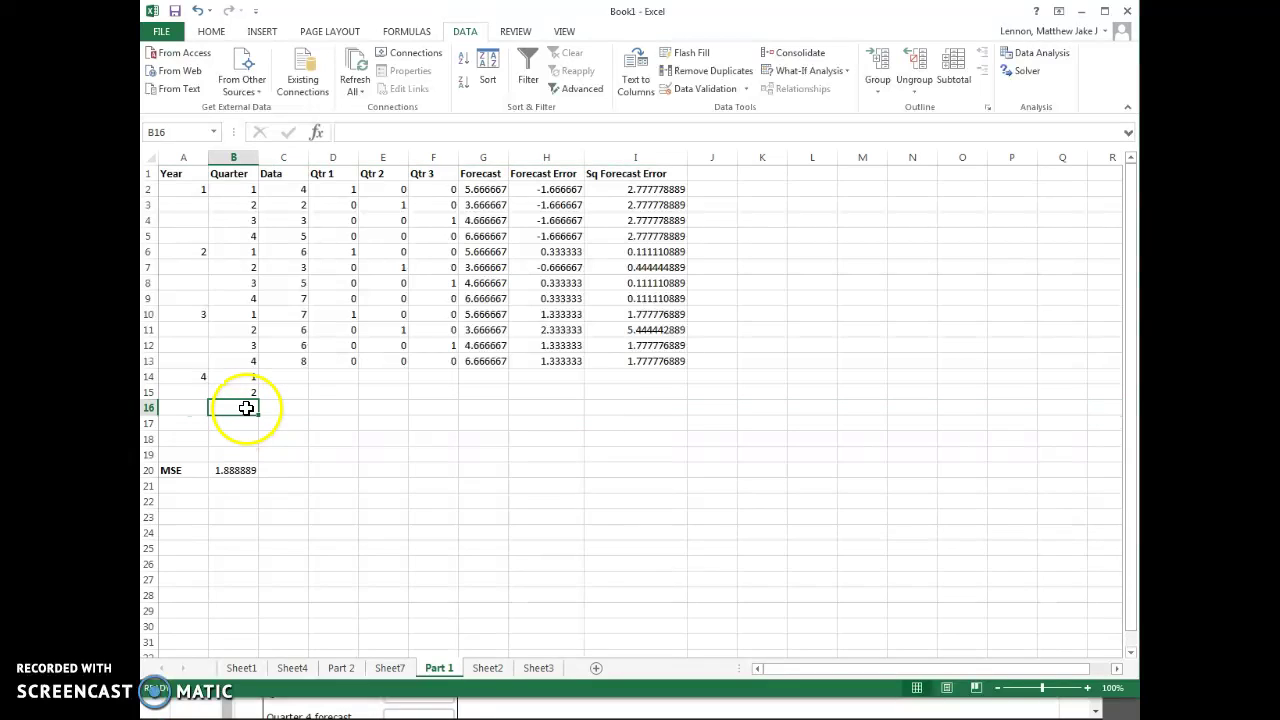
text(3)
key(Return)
text(4)
key(Return)
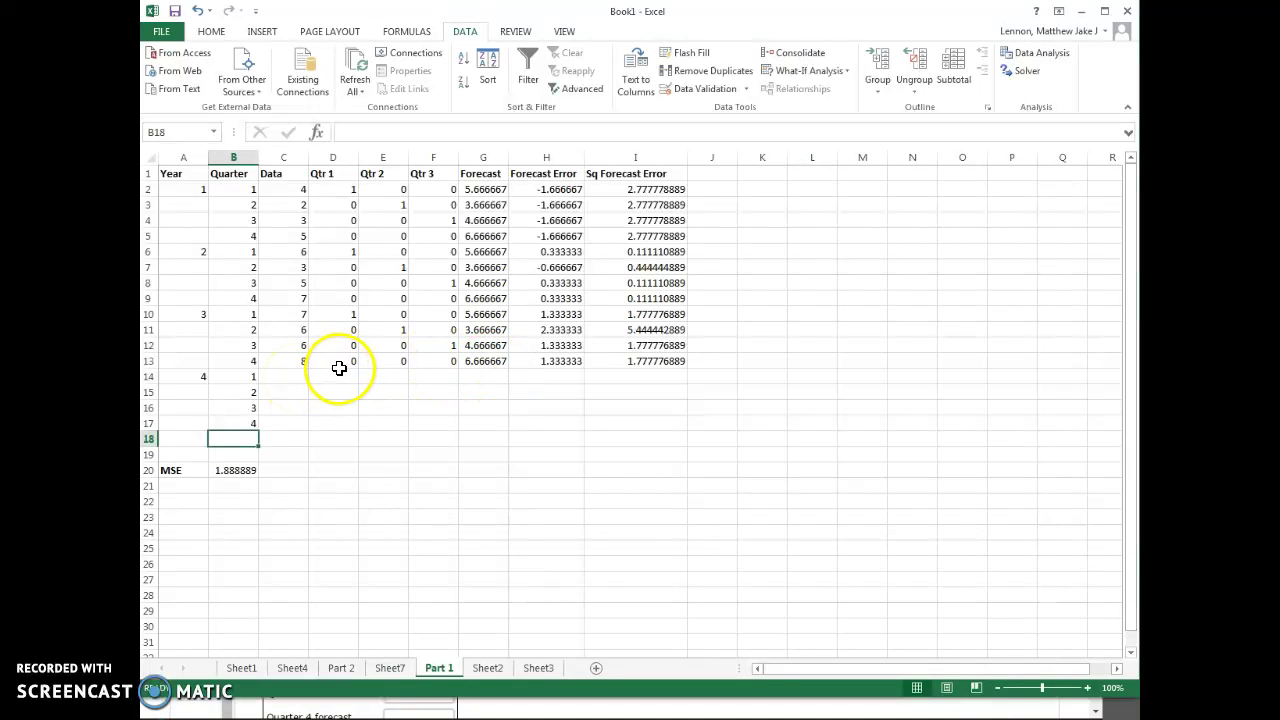
Enter Year 4 dummies 1, 0, 0 in D14:F14 and 0, 1, 0 in D15:F15
click(340, 375)
text(1)
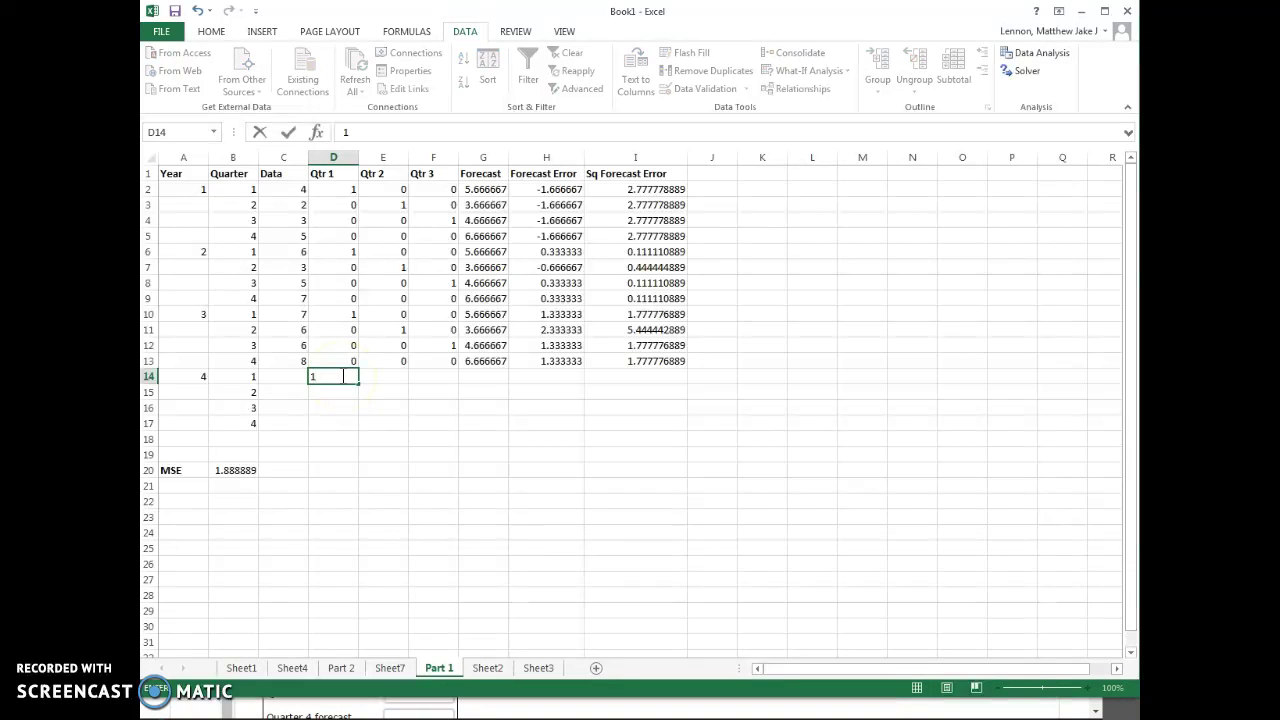
key(Tab)
text(0)
key(Tab)
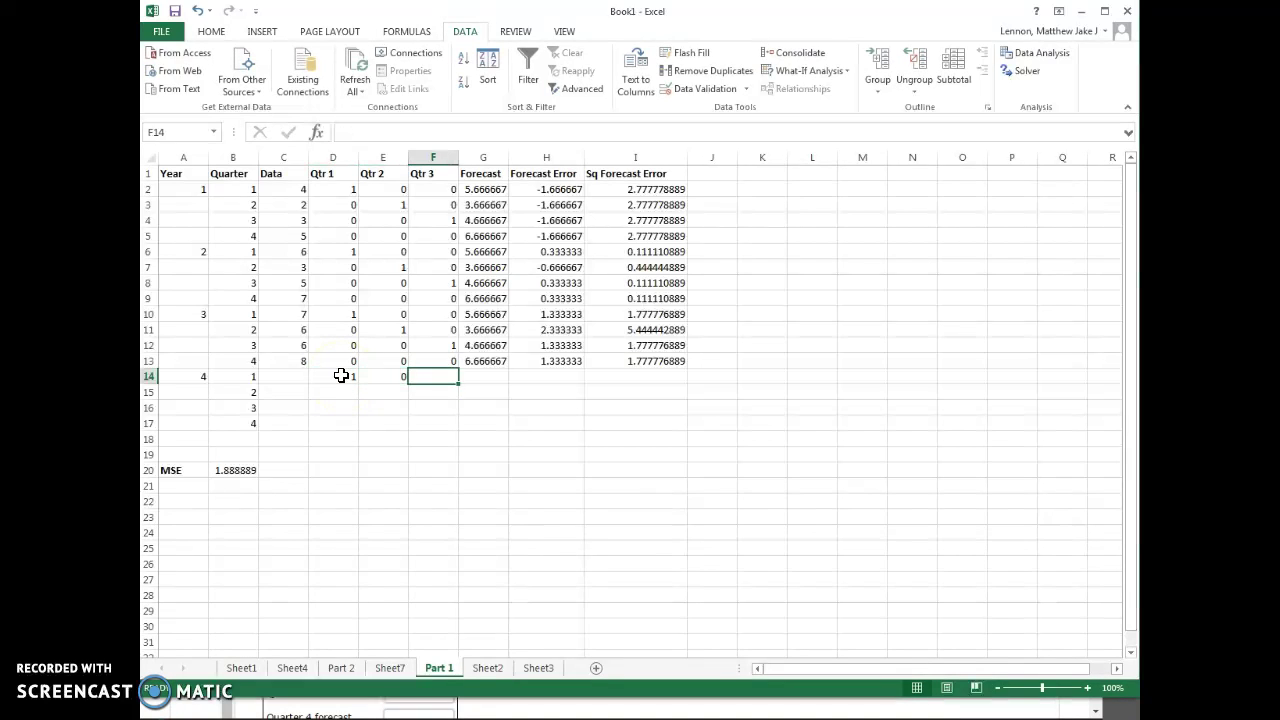
text(0)
key(Return)
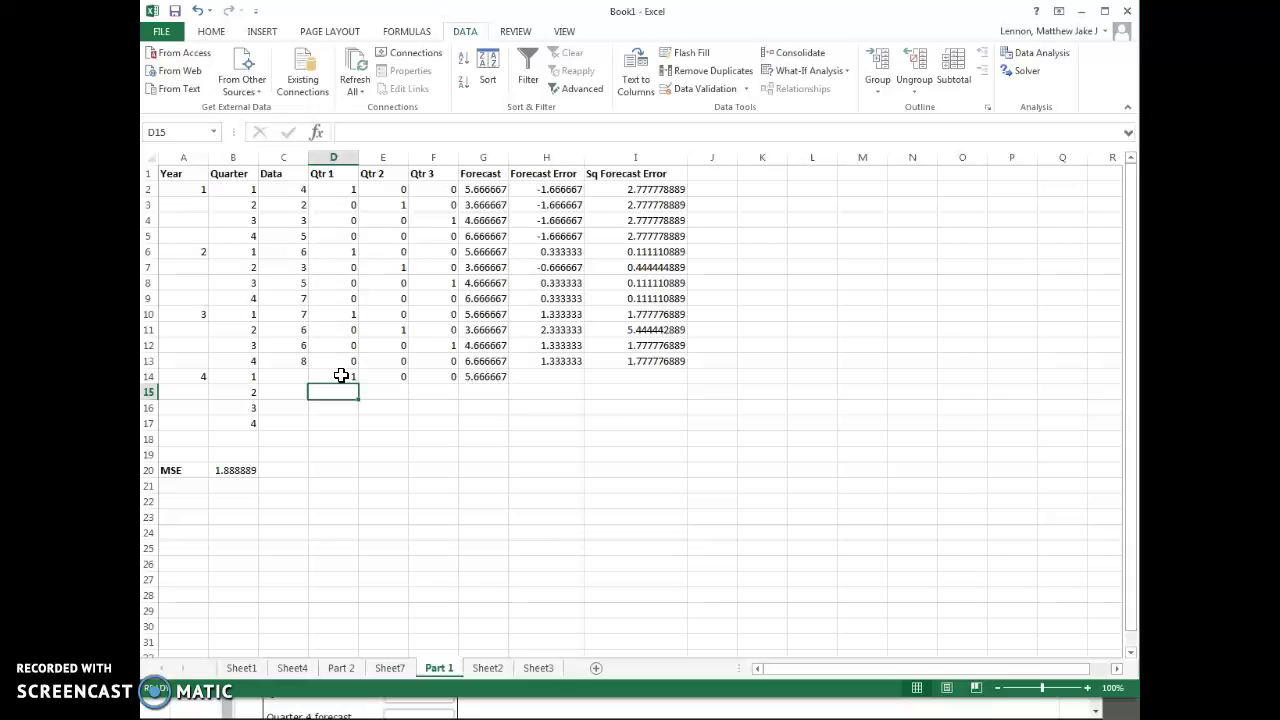
text(0)
key(Tab)
text(1)
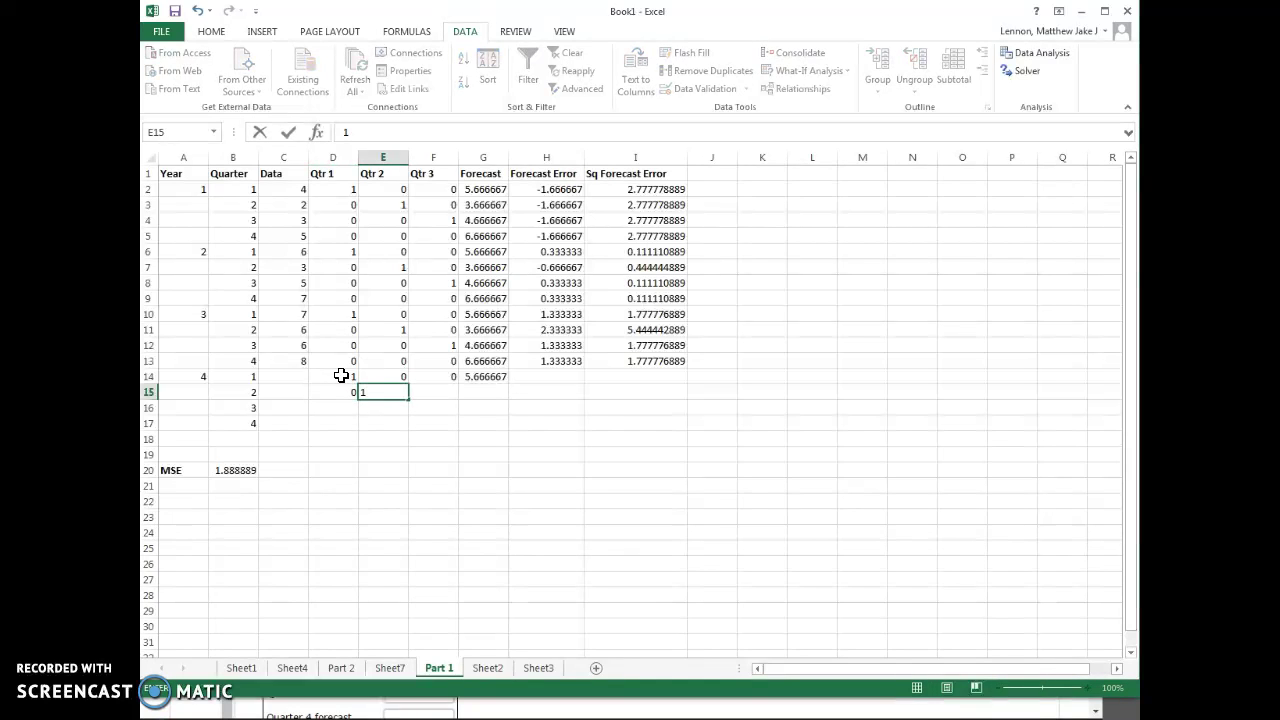
key(Tab)
text(0)
key(Return)
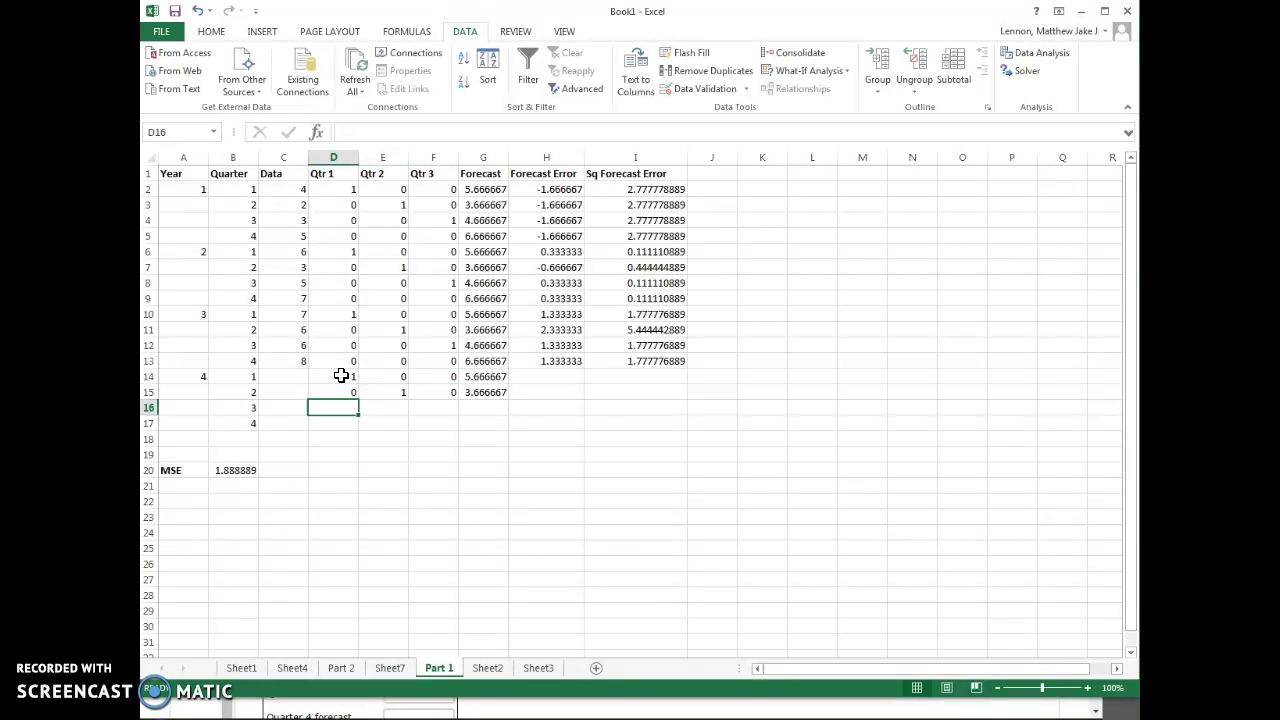
Enter dummies 0, 0, 1 in D16:F16 and 0, 0, 0 in D17:F17
text(0)
key(Tab)
text(0)
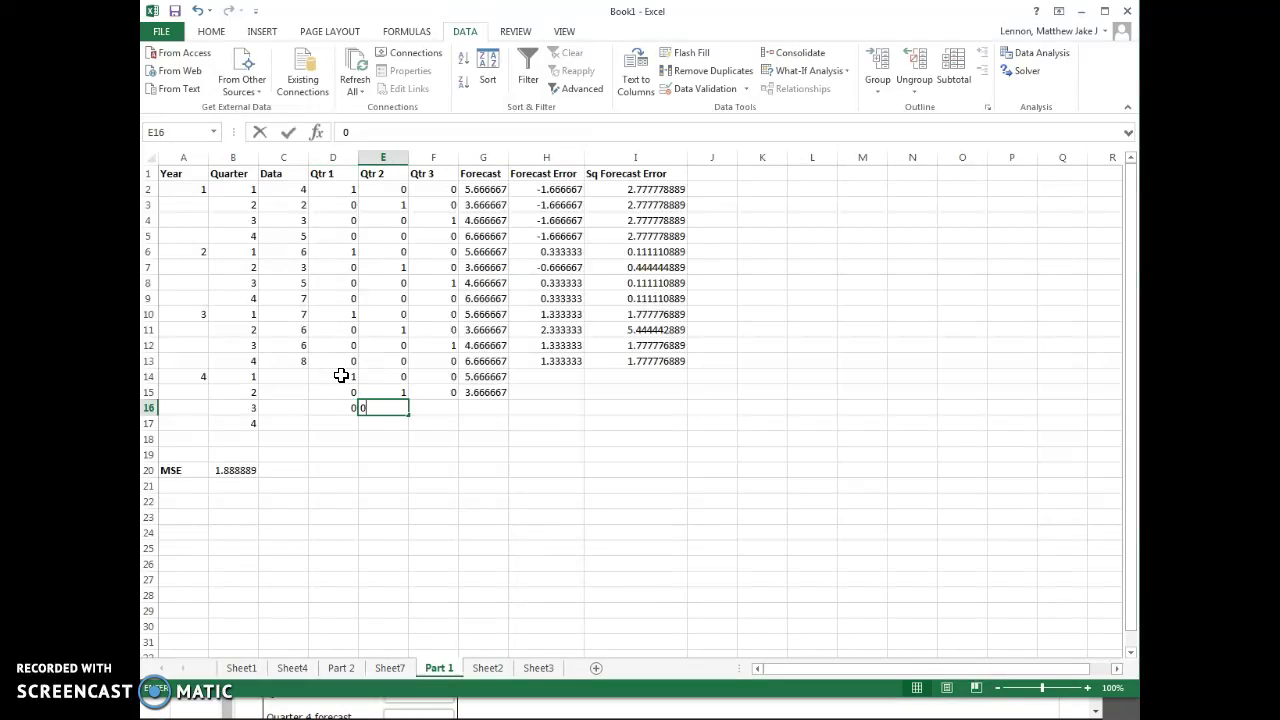
key(Tab)
text(1)
key(Return)
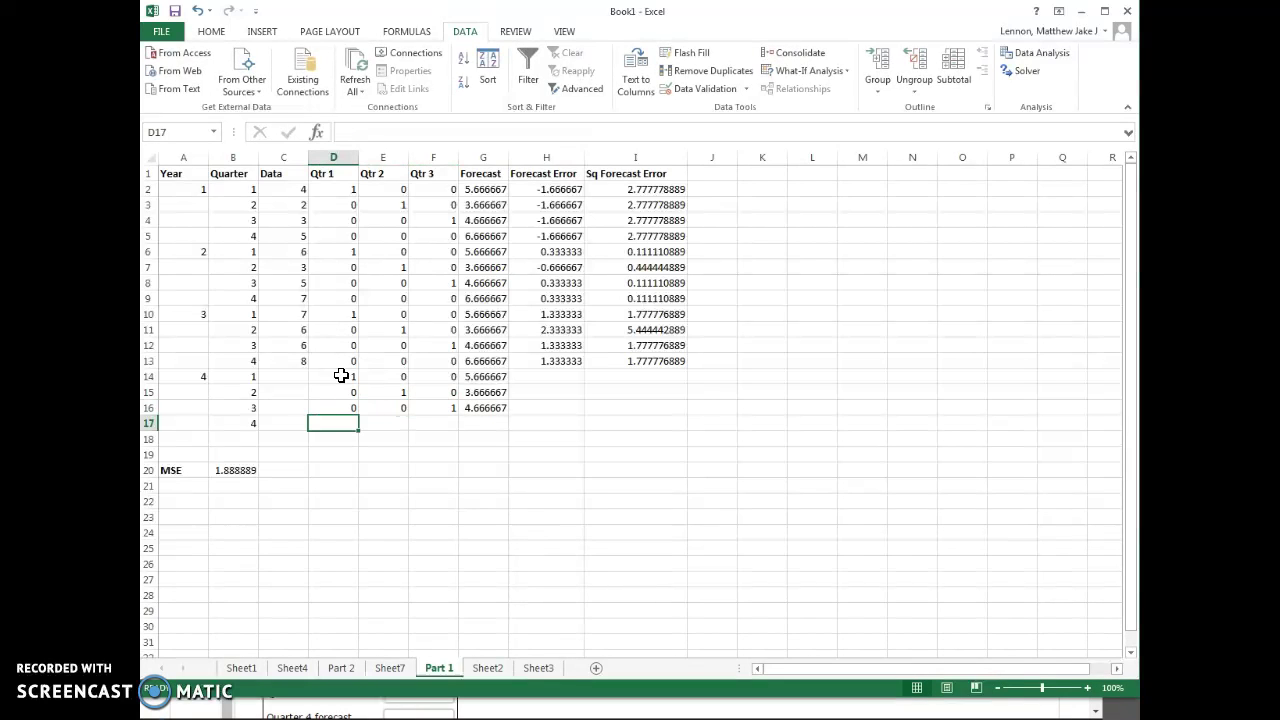
text(0)
key(Tab)
text(0)
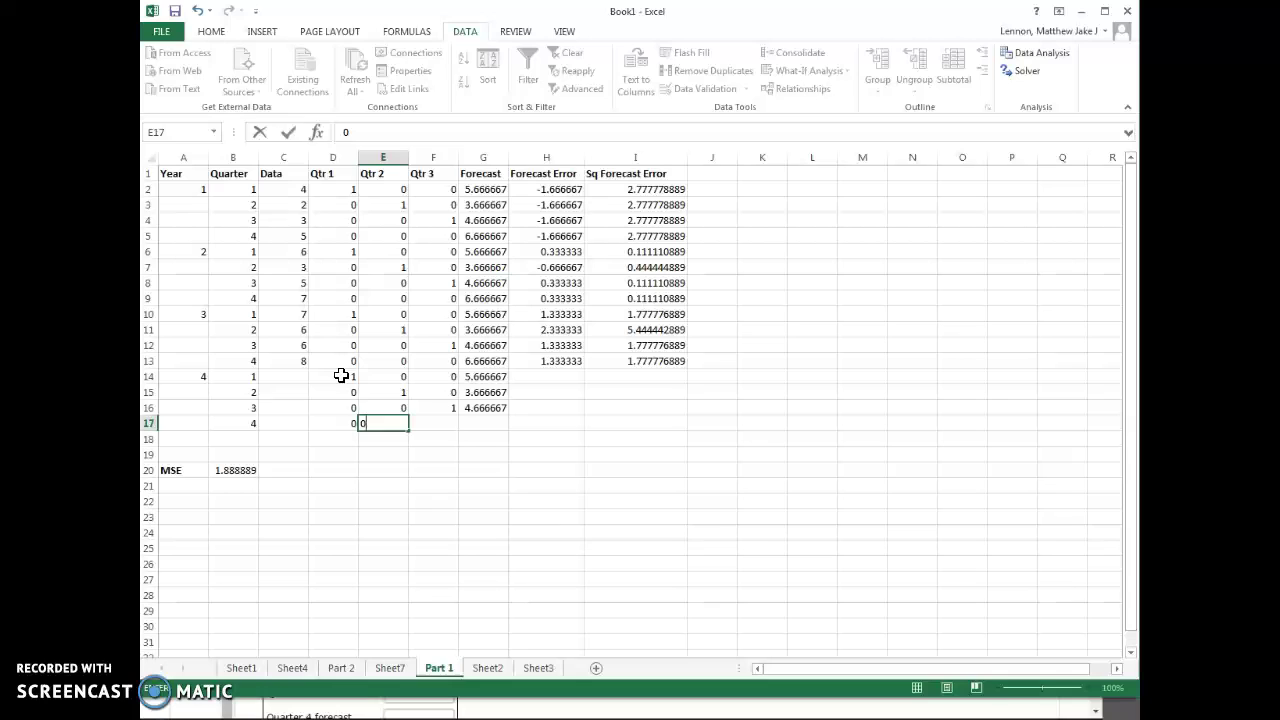
key(Tab)
text(0)
key(Tab)
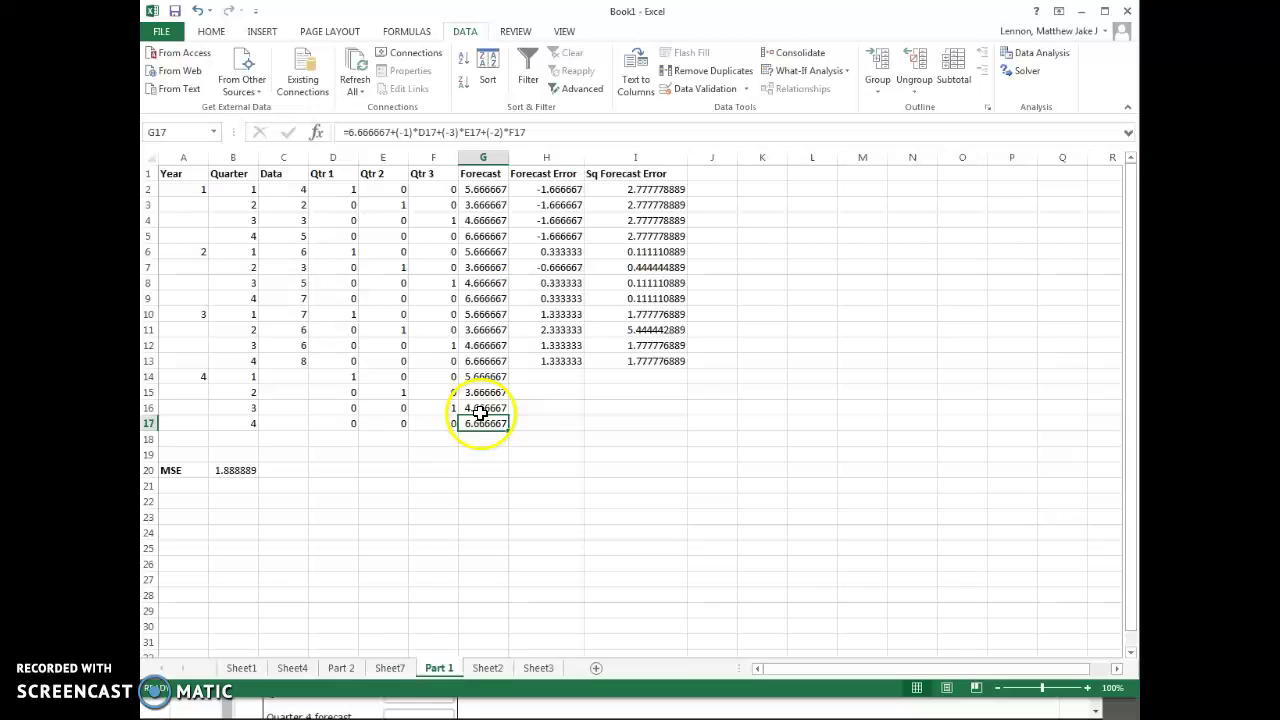
Retype MindTap part (c) forecasts as 5.667, 3.667, 4.667 and 6.667
click(320, 710)
click(412, 390)
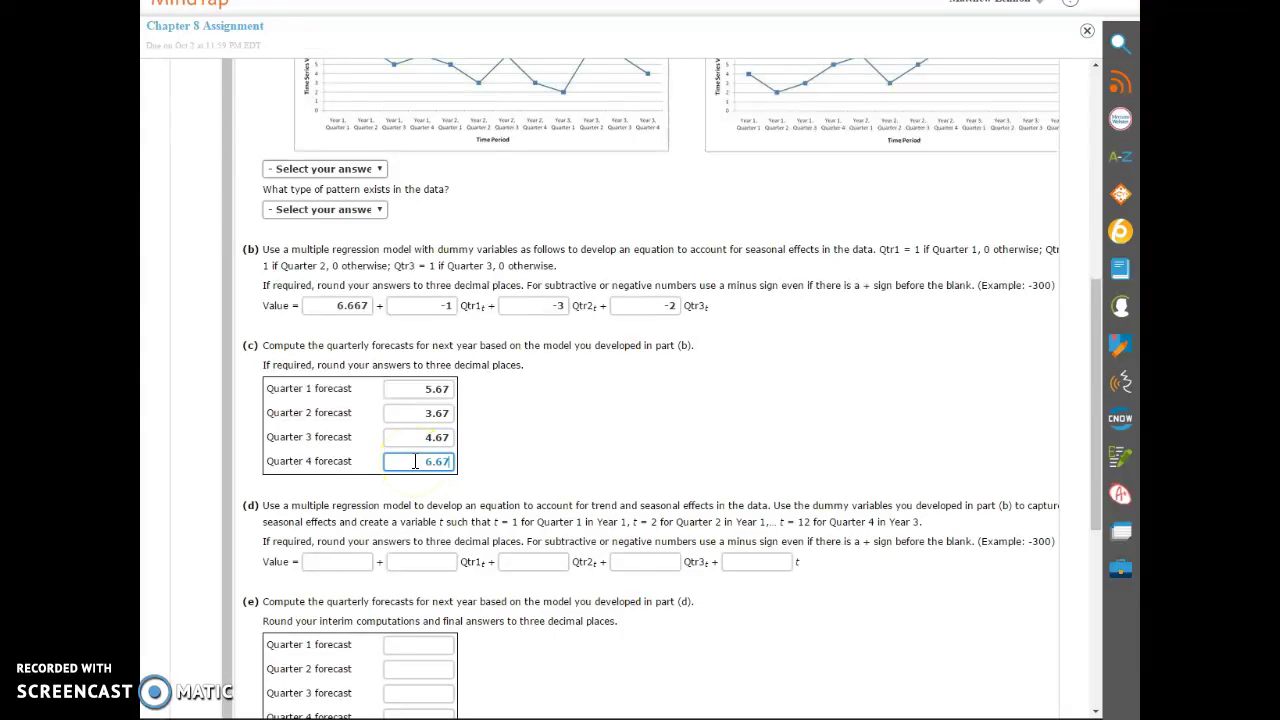
drag(462, 386, 444, 376)
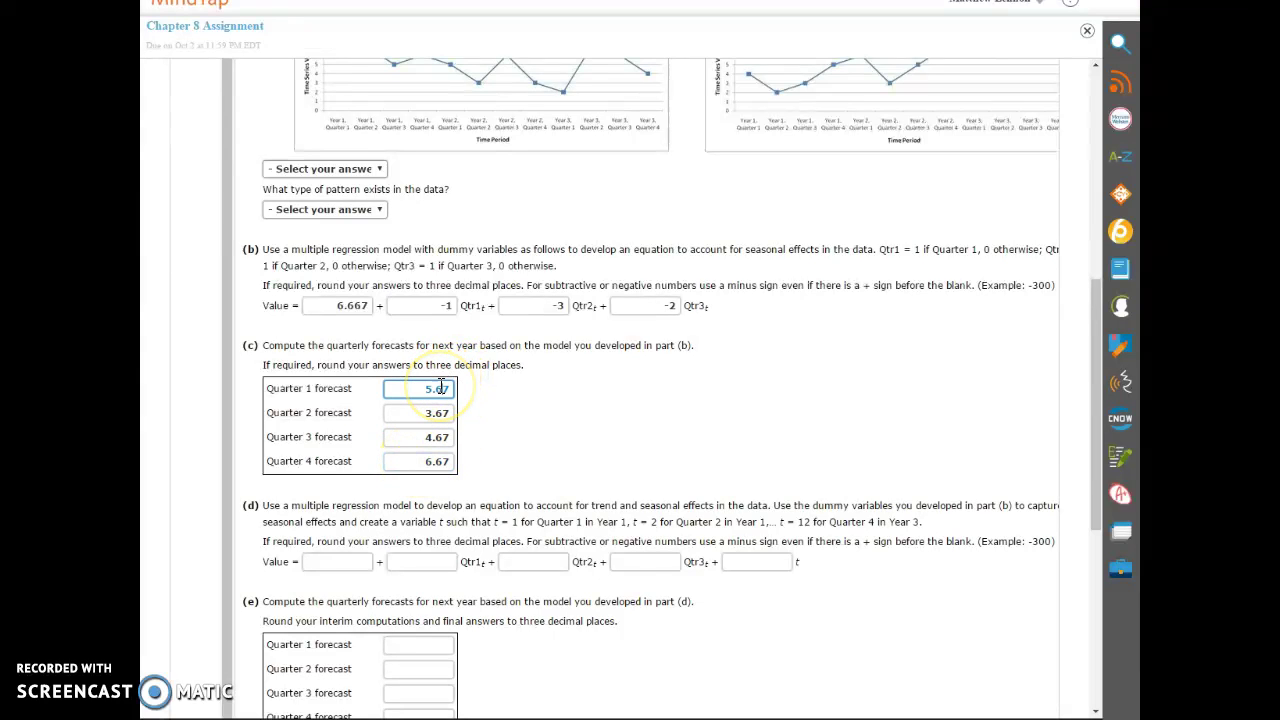
click(440, 414)
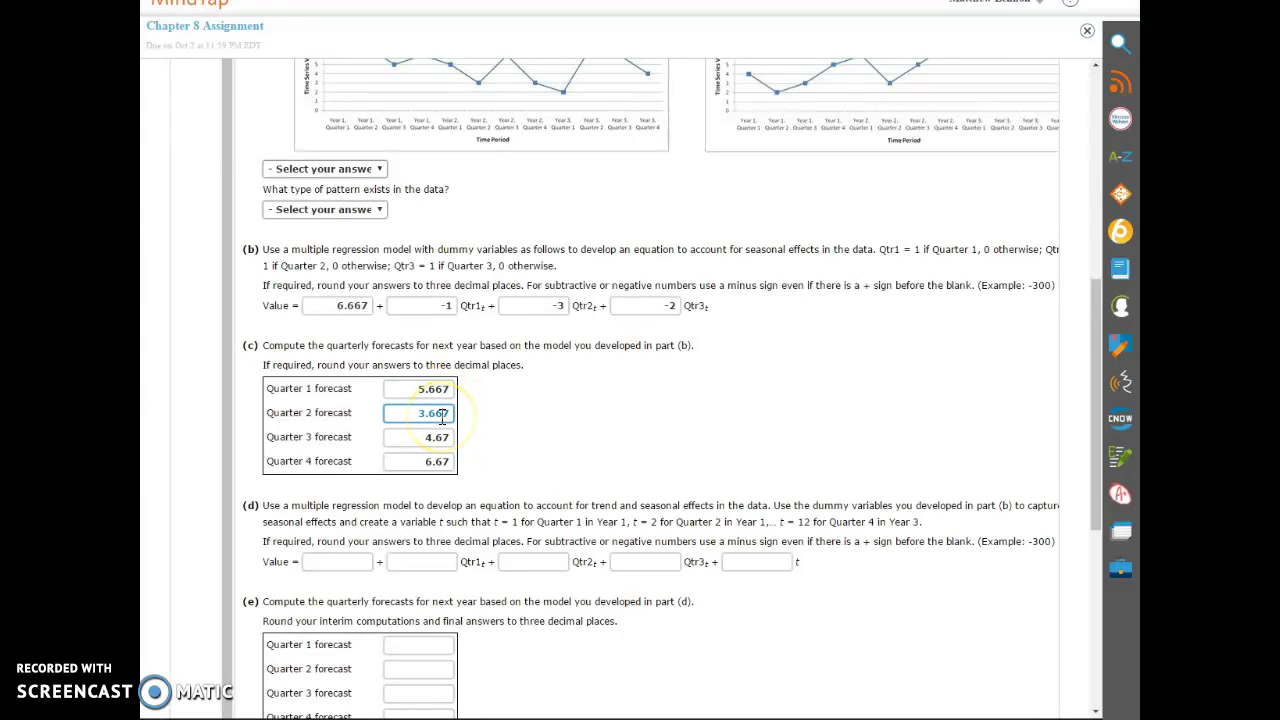
click(445, 437)
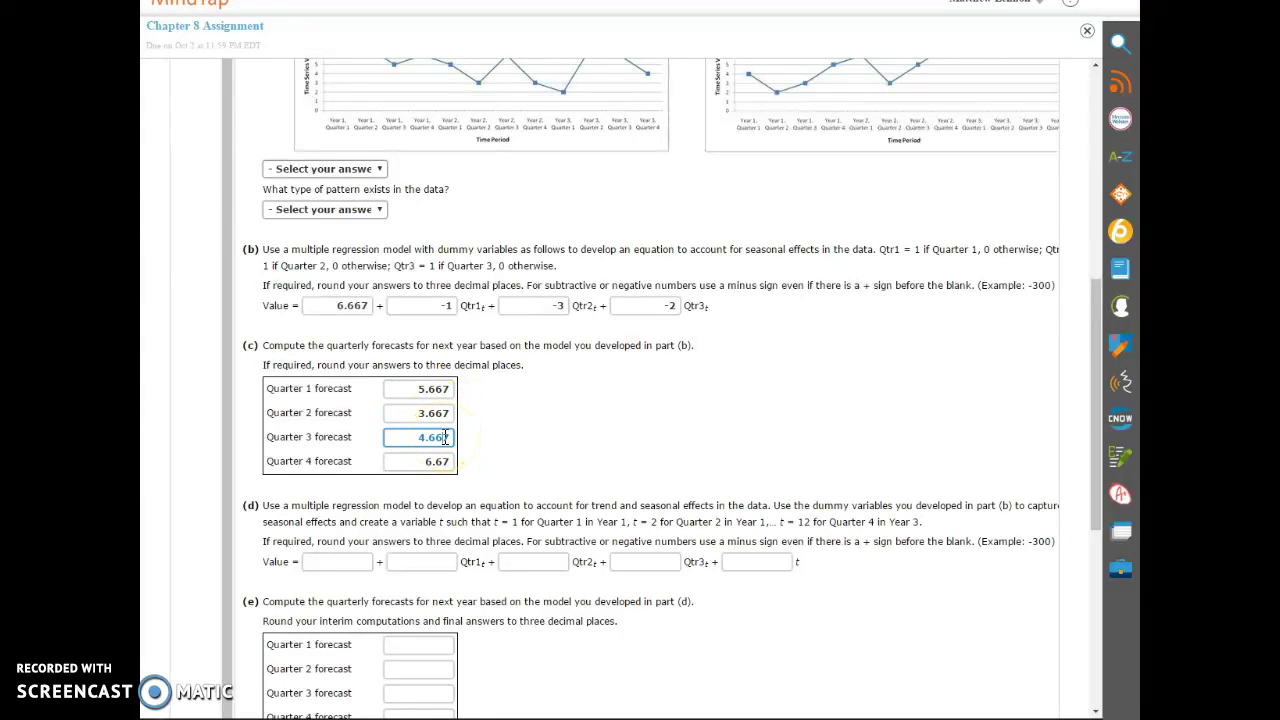
click(451, 461)
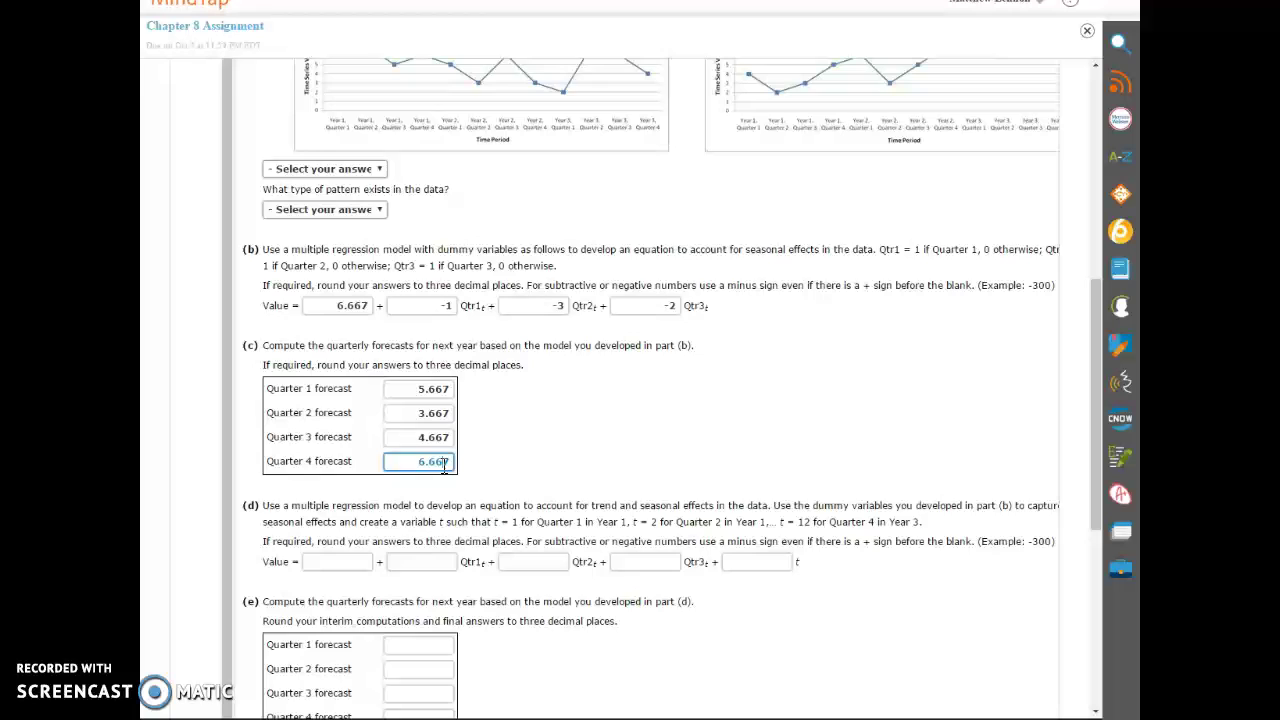
scroll(543, 434, up, 1)
scroll(771, 503, down, 5)
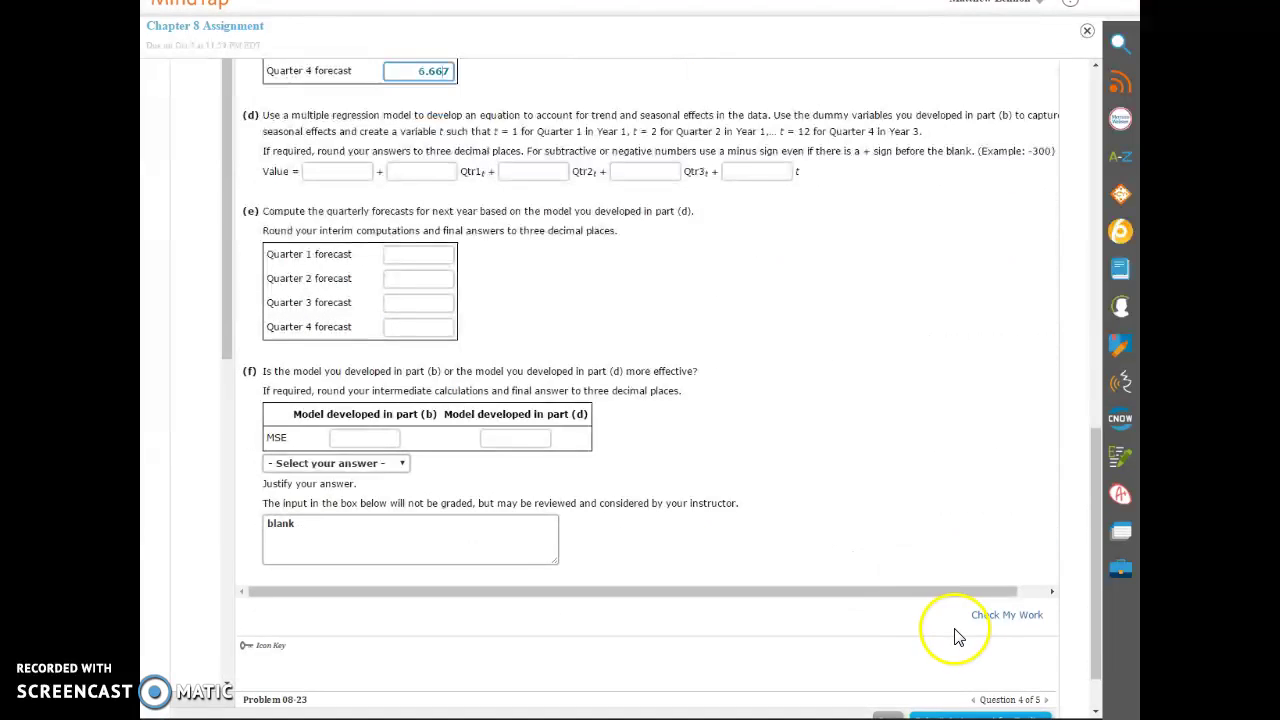
Submit the answers for checking, review the marked parts (b)–(d), and go back to Excel
click(998, 618)
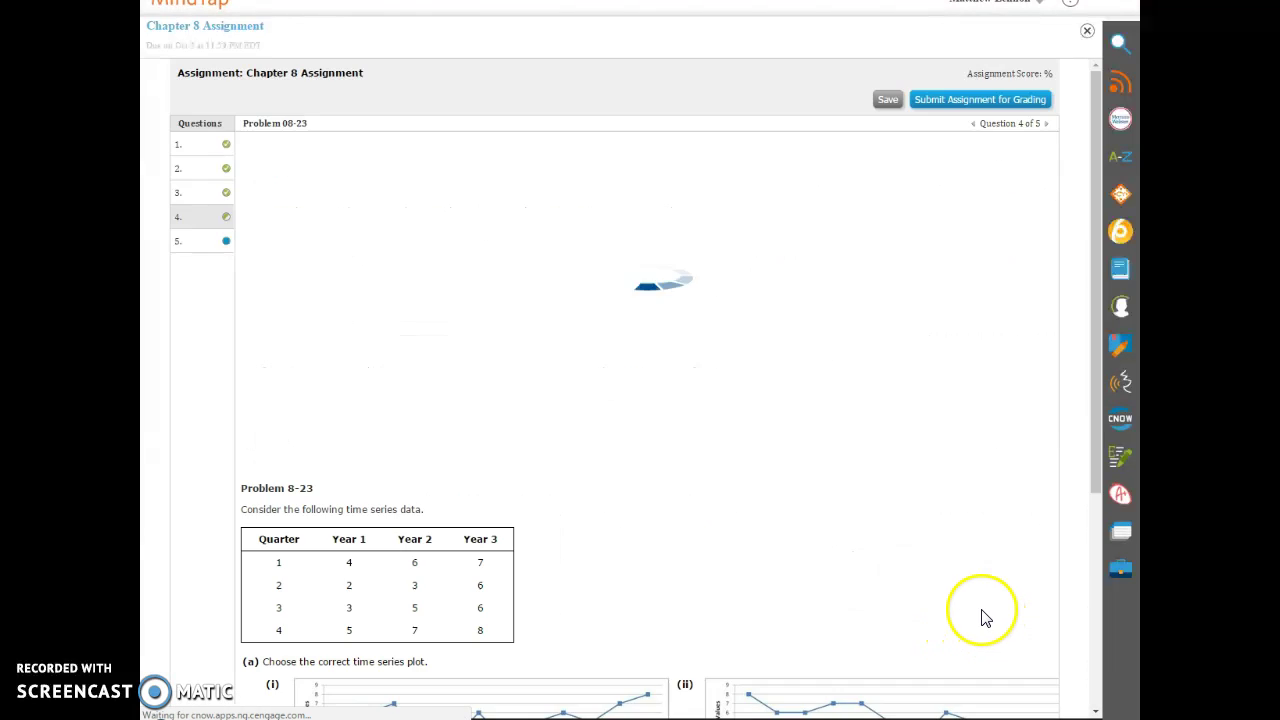
scroll(700, 445, down, 5)
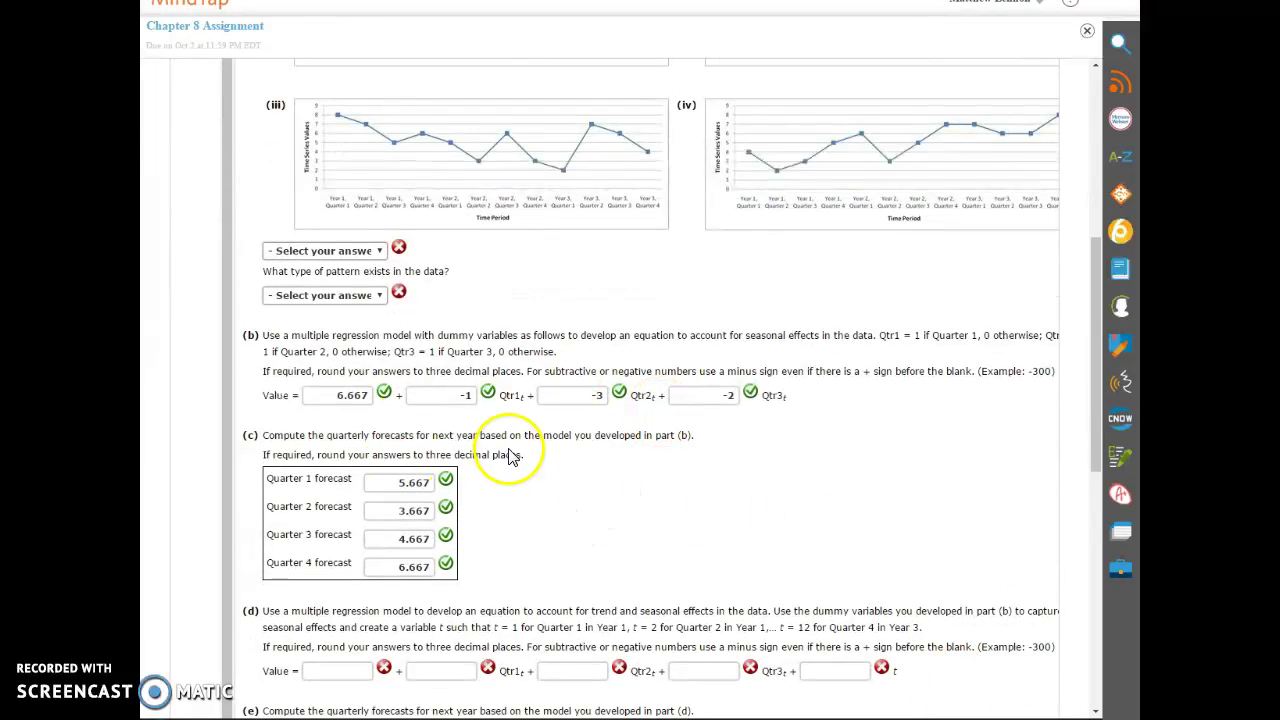
scroll(505, 455, down, 2)
scroll(470, 325, up, 2)
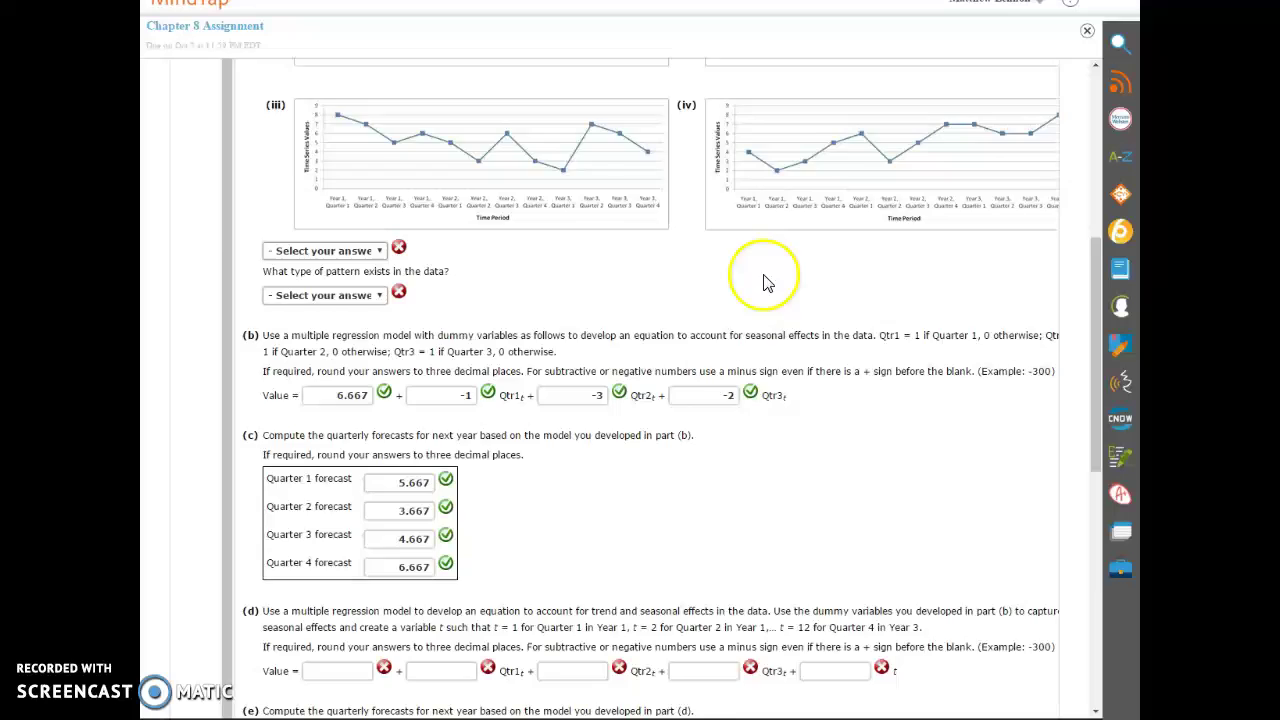
scroll(677, 346, down, 3)
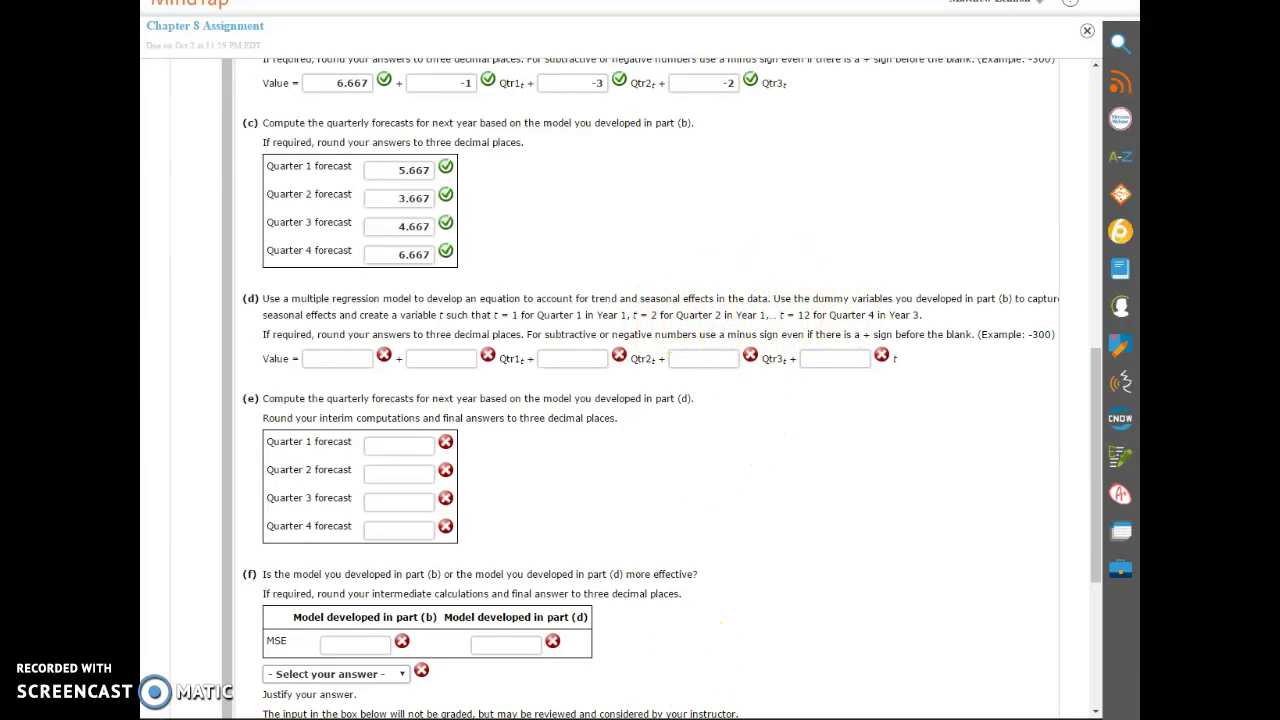
key(alt+Tab)
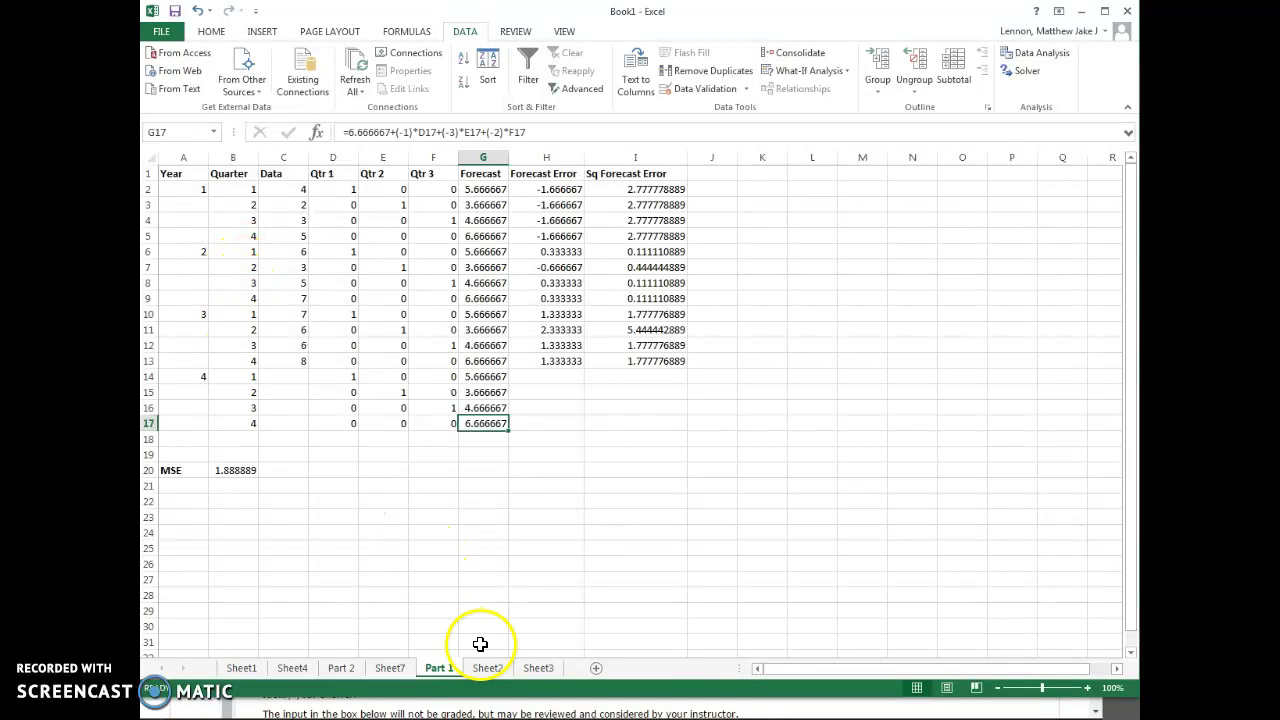
Copy the Qtr 1–Qtr 3 dummies D2:F17 from Part 1 into Part 2 starting at E2
click(330, 670)
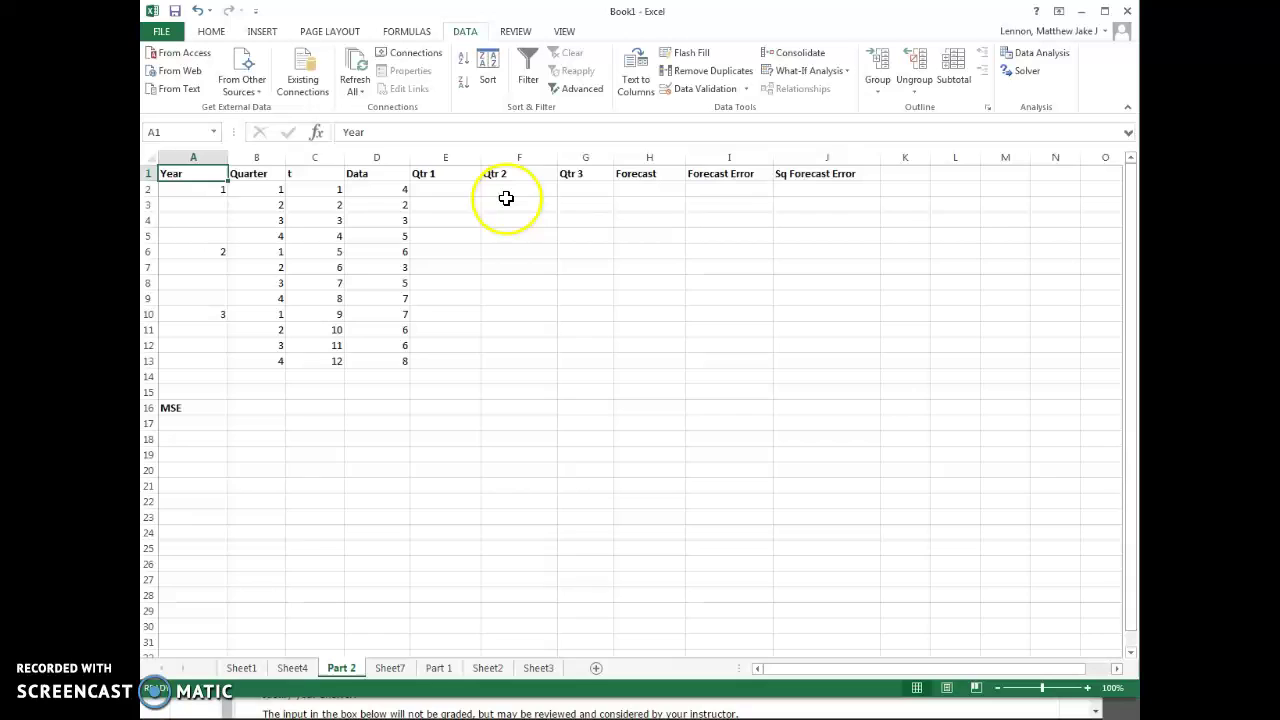
click(439, 668)
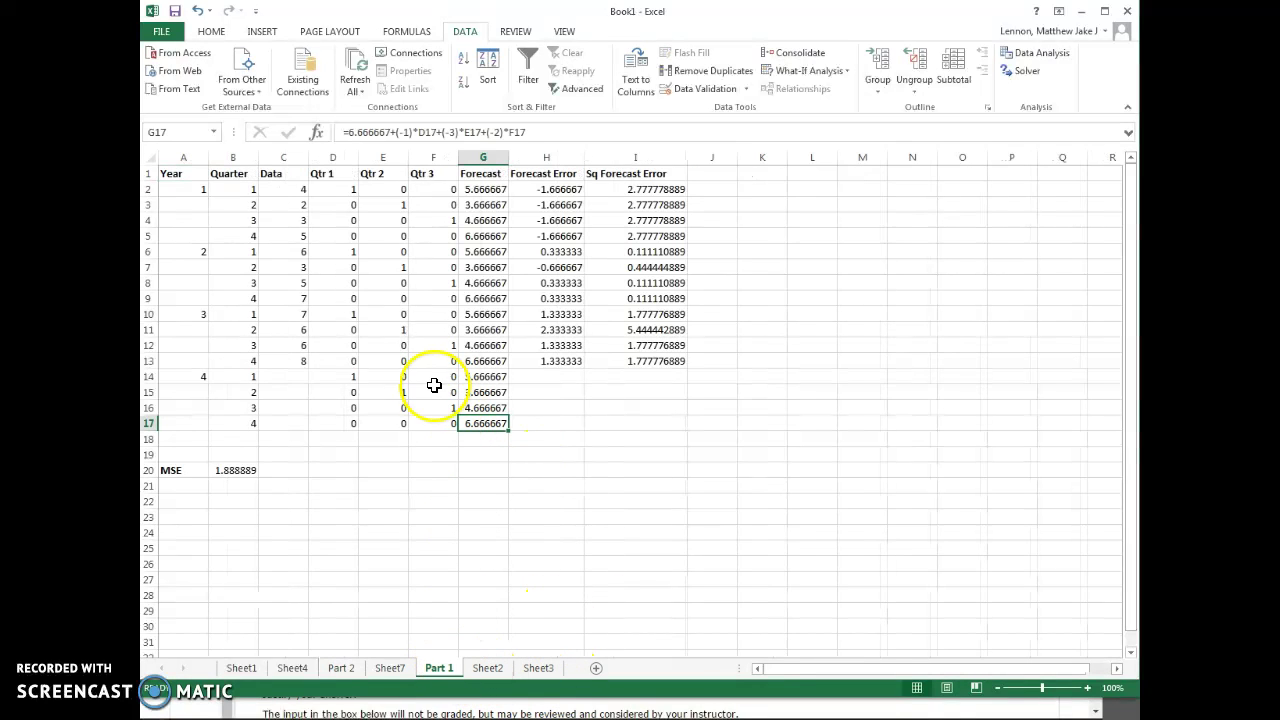
click(445, 424)
drag(445, 424, 342, 195)
key(ctrl+c)
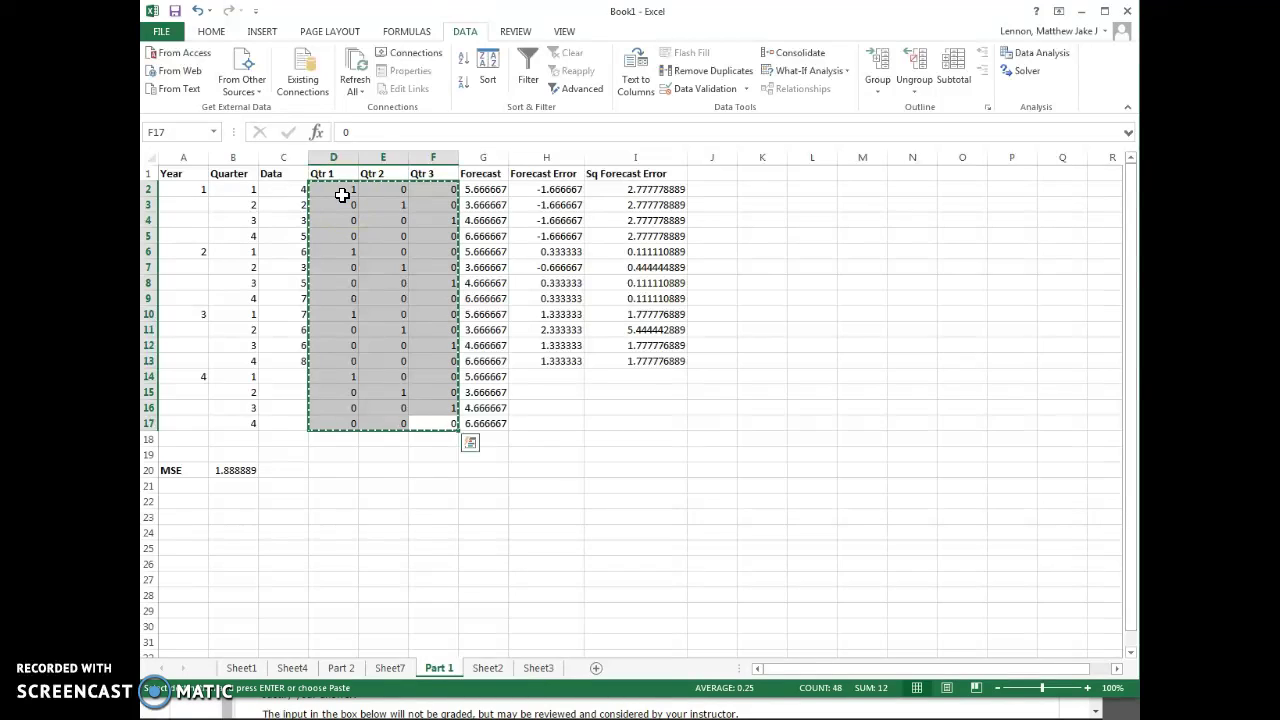
click(341, 668)
click(453, 189)
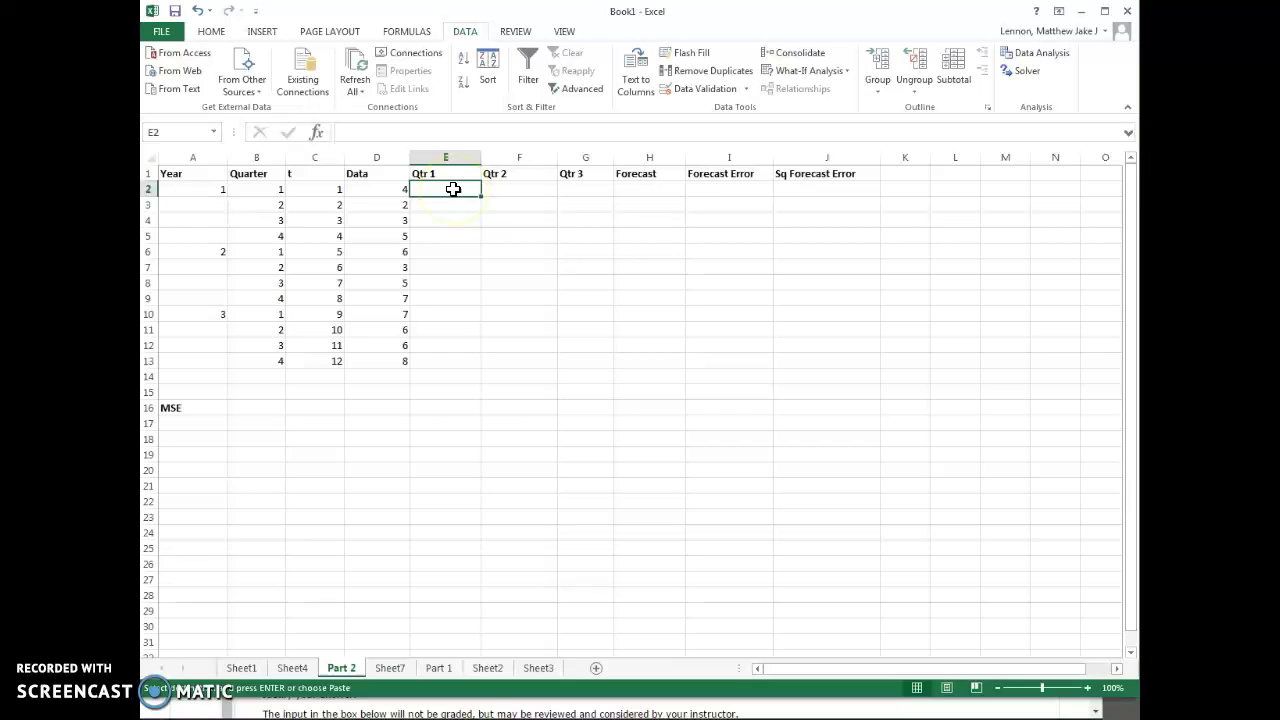
key(ctrl+v)
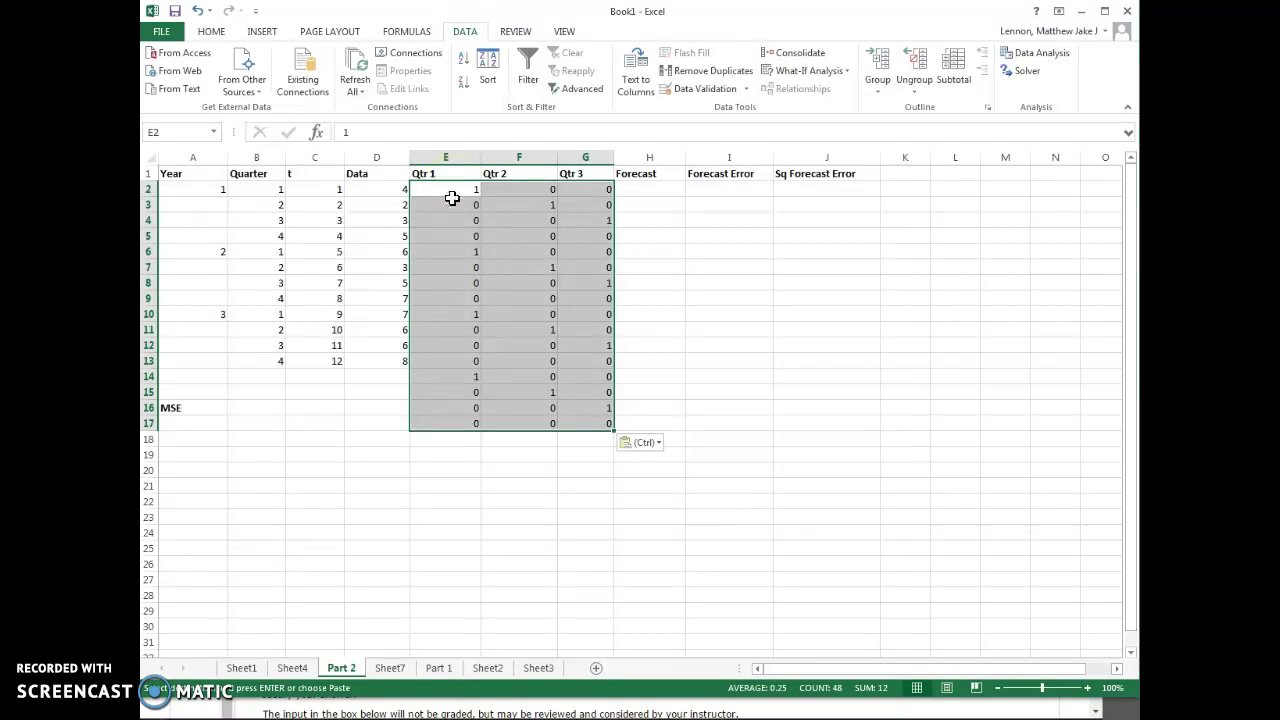
Relocate the Part 2 MSE label from A16 to A21
click(636, 190)
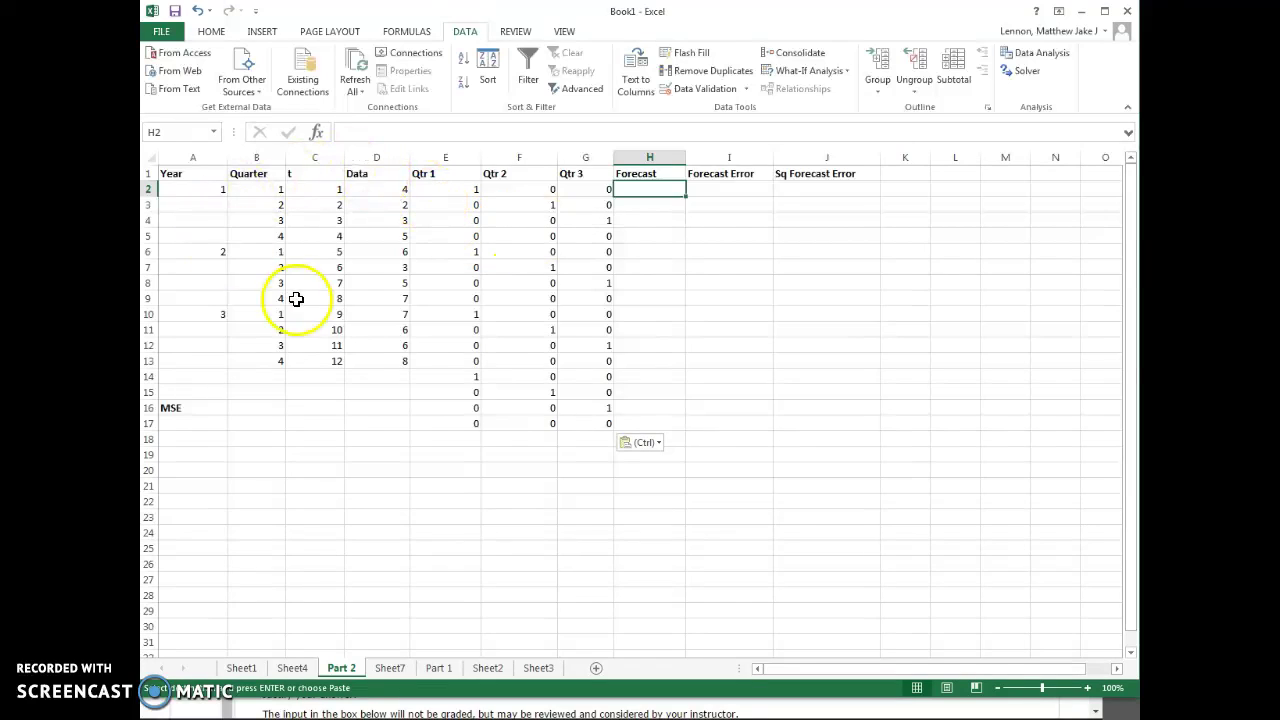
click(177, 408)
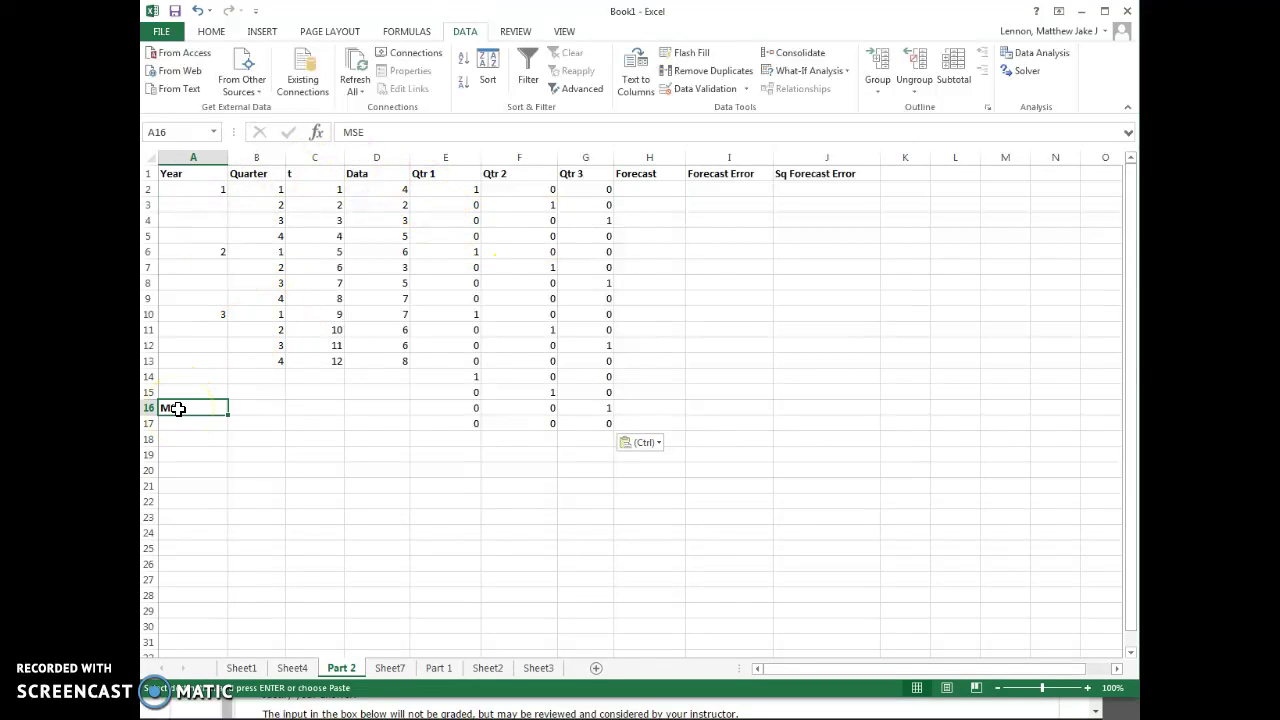
click(177, 484)
key(ctrl+v)
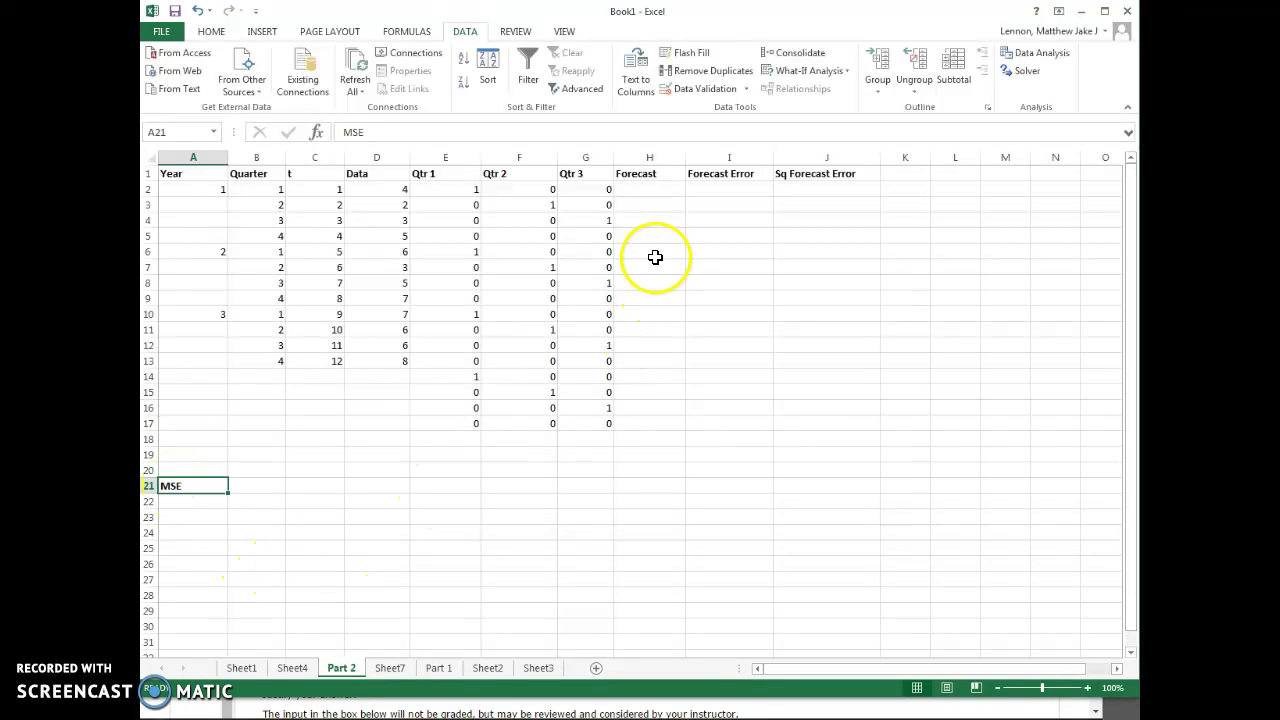
click(648, 188)
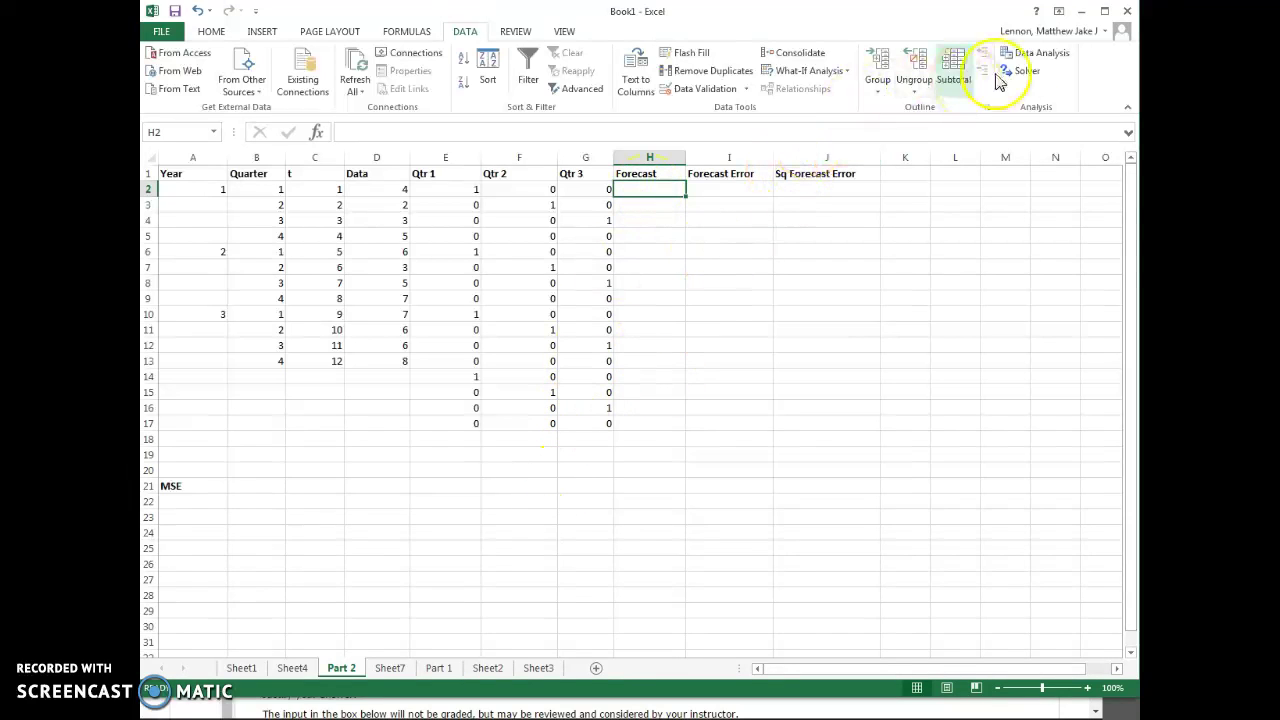
Open the Regression tool and set the Y input range to the Data column, D1:D13
click(1031, 52)
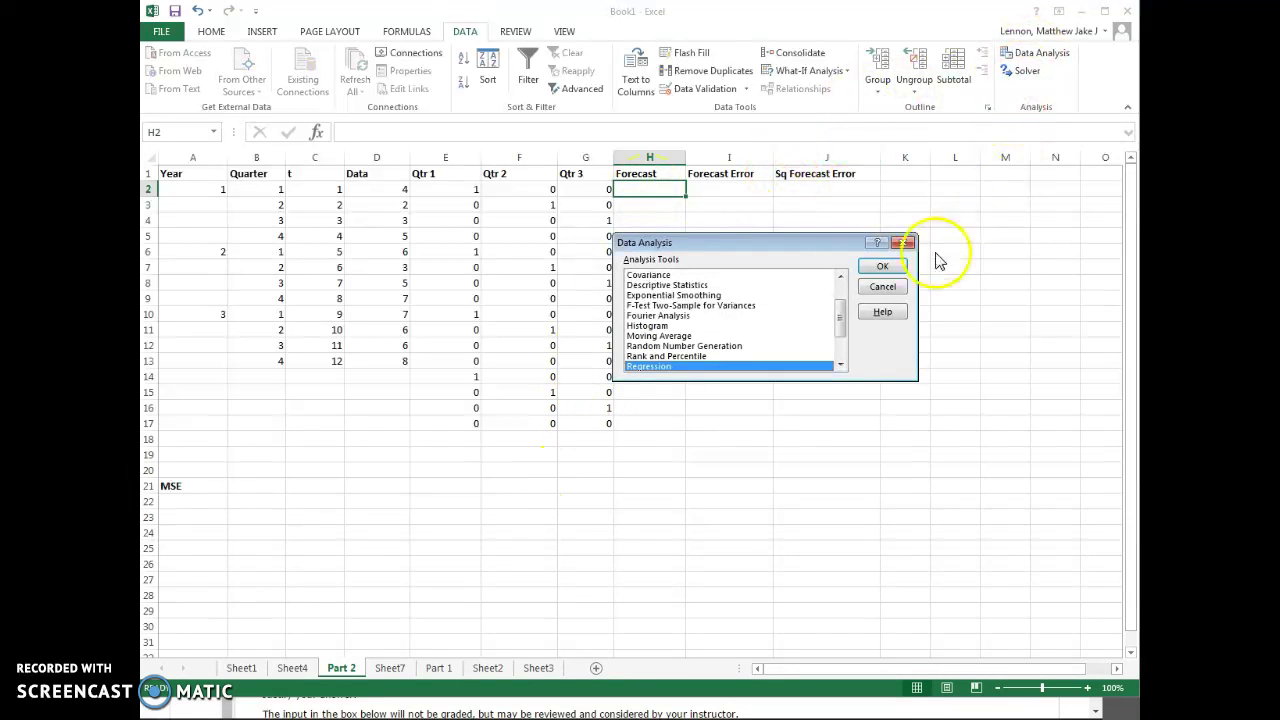
click(873, 268)
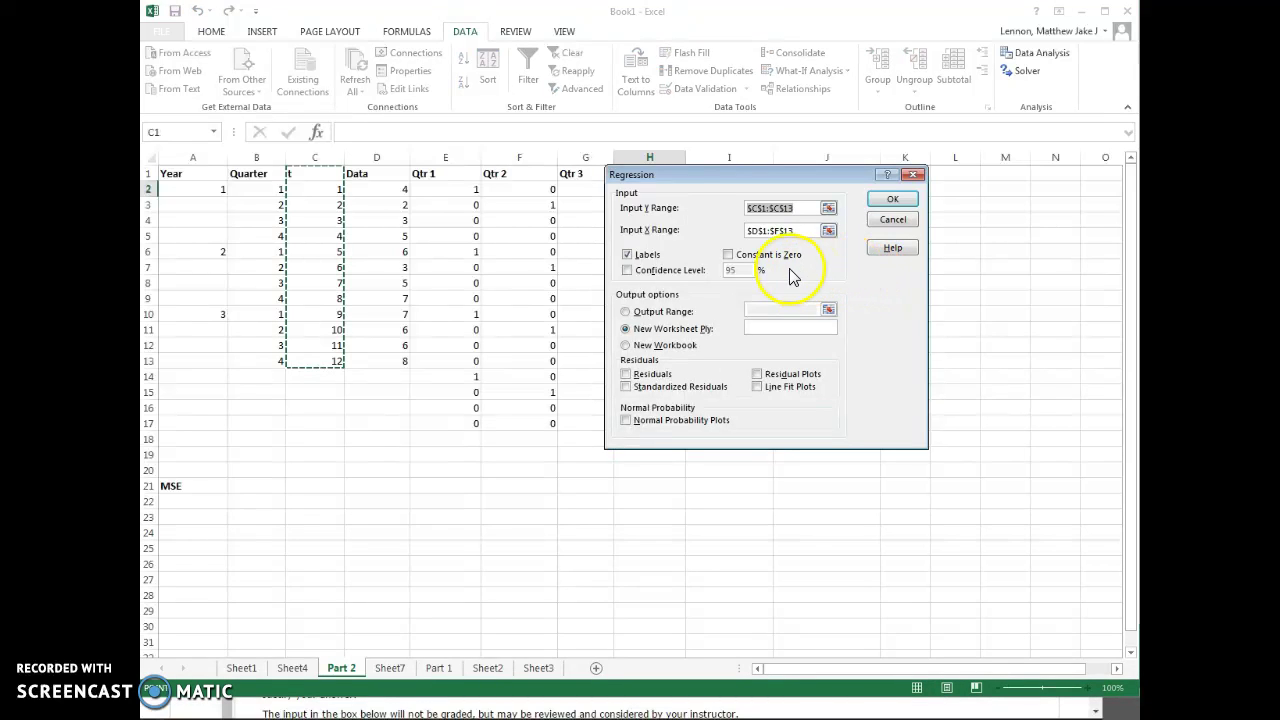
click(273, 198)
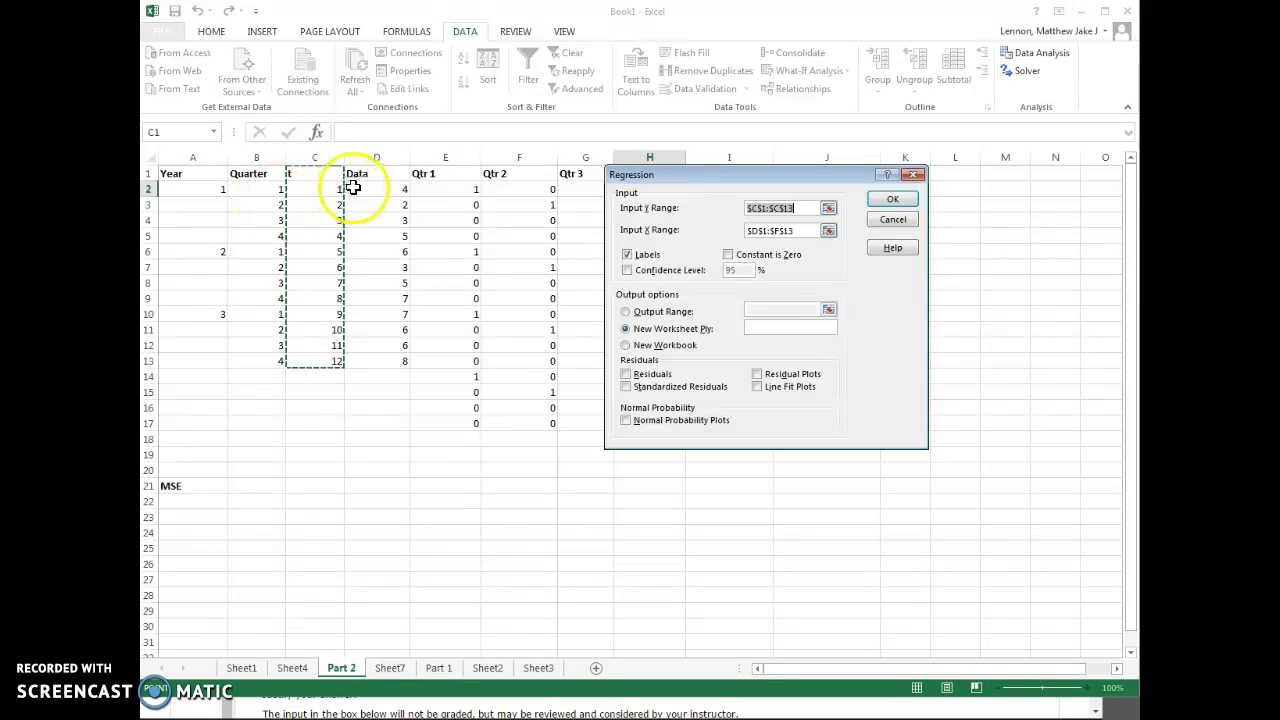
drag(360, 178, 371, 360)
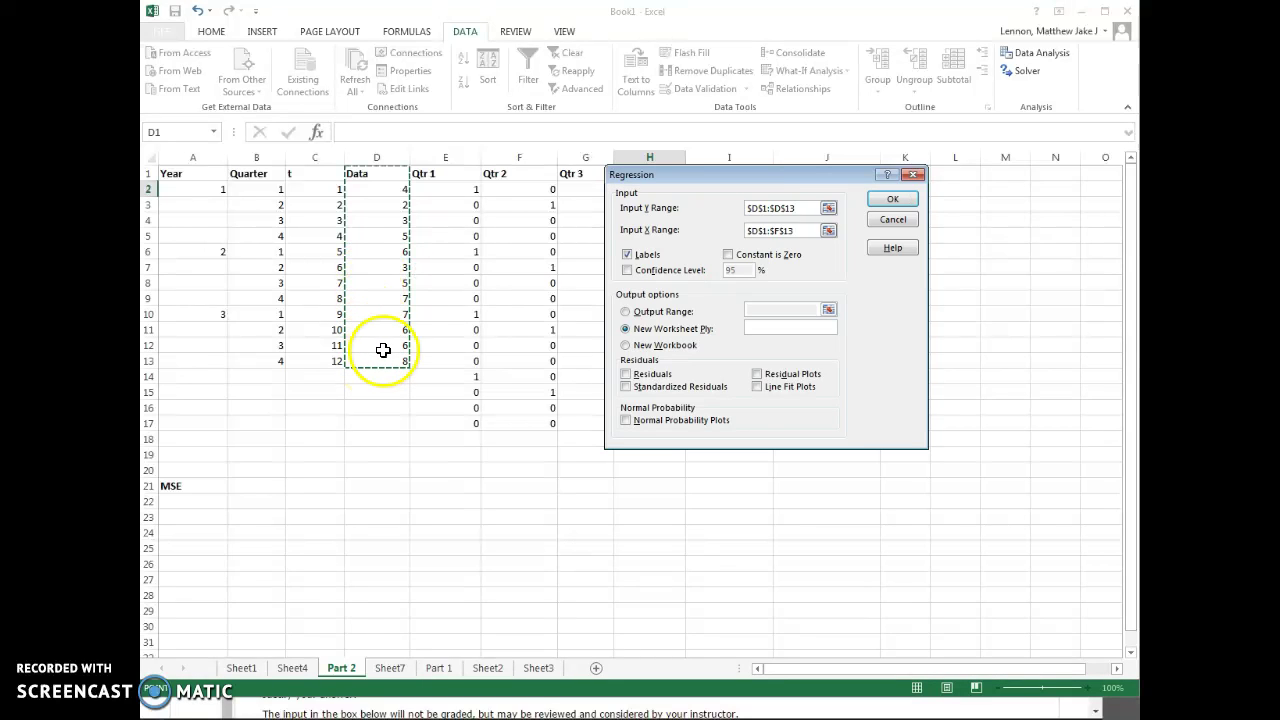
drag(735, 176, 850, 161)
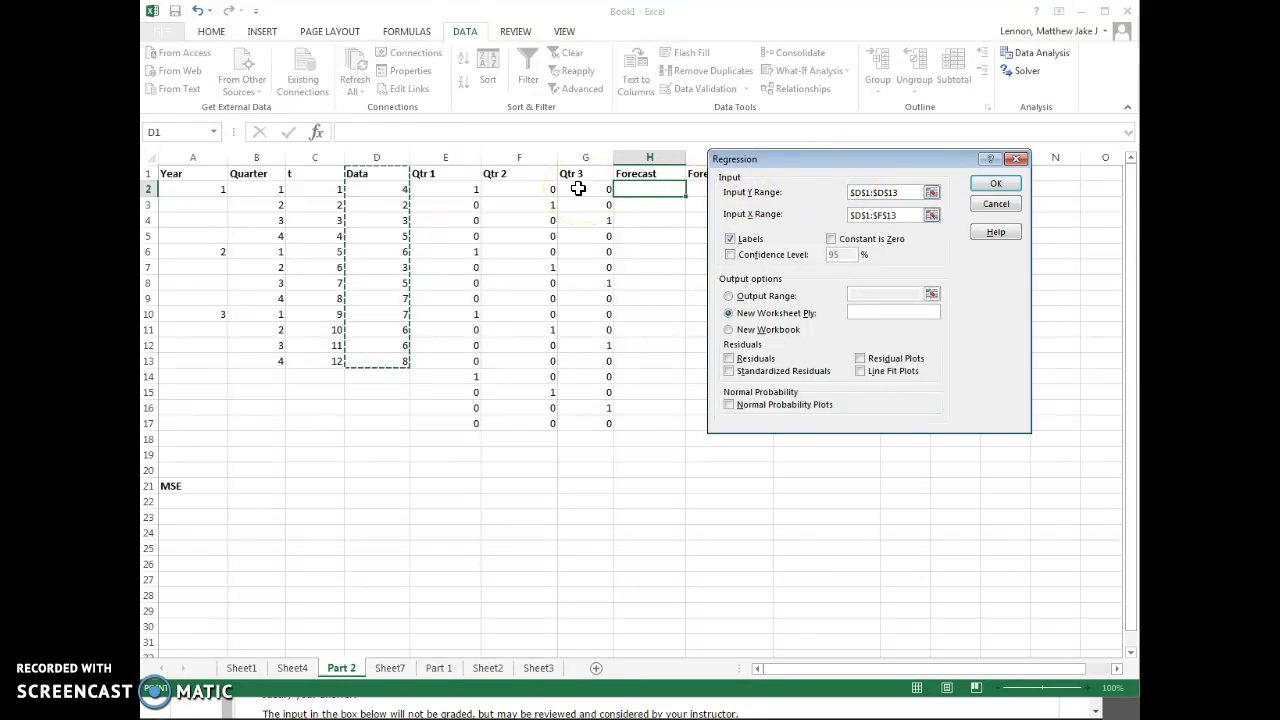
click(319, 155)
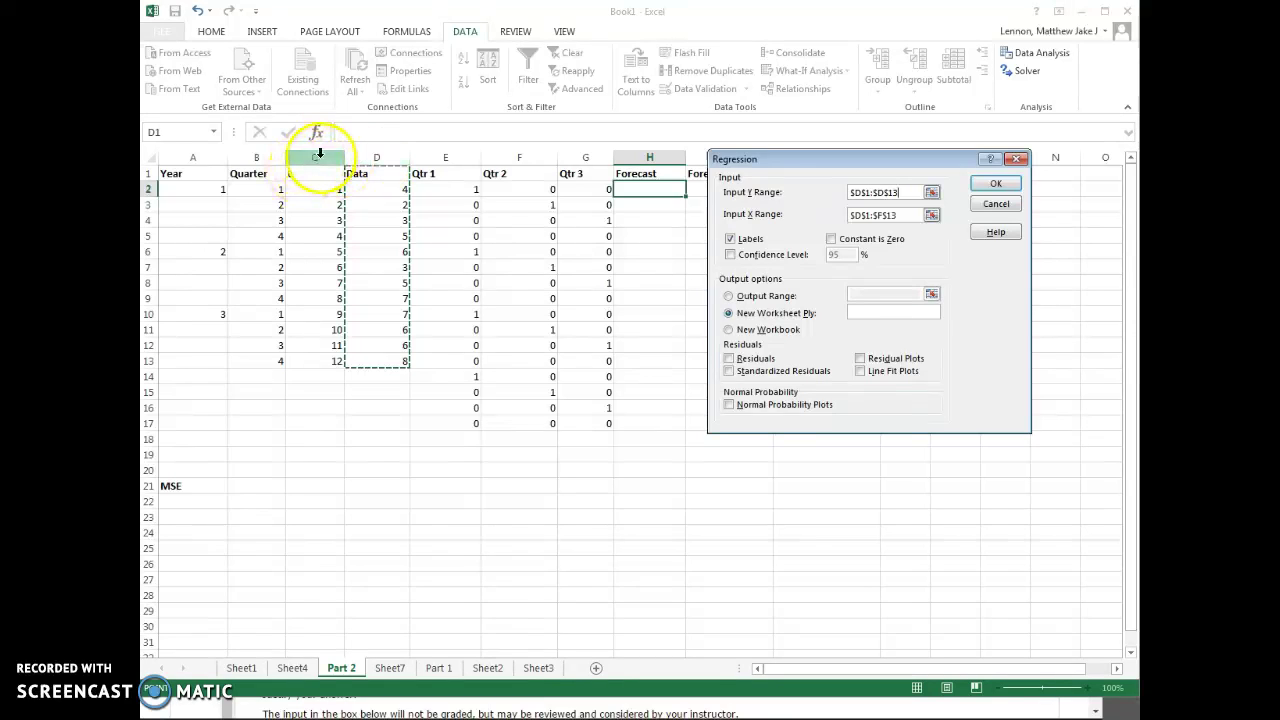
mouse_move(319, 155)
mouse_down()
mouse_move(395, 156)
mouse_move(332, 157)
mouse_up()
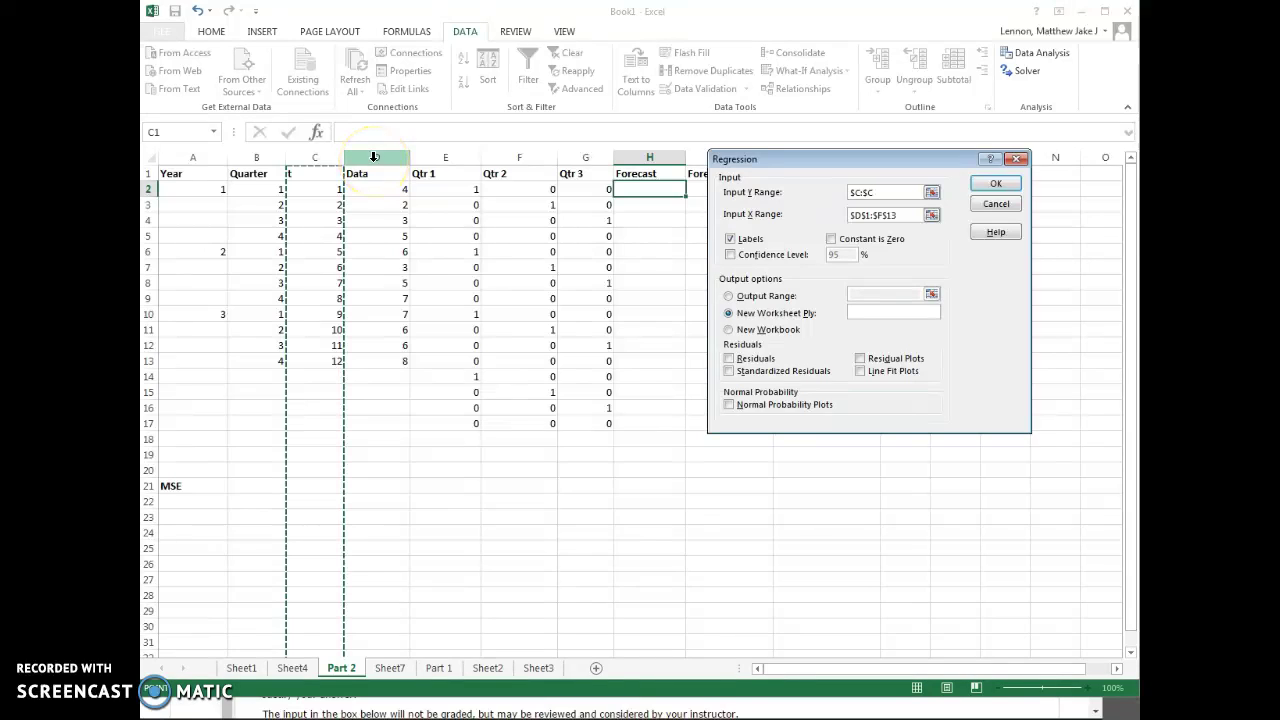
click(340, 176)
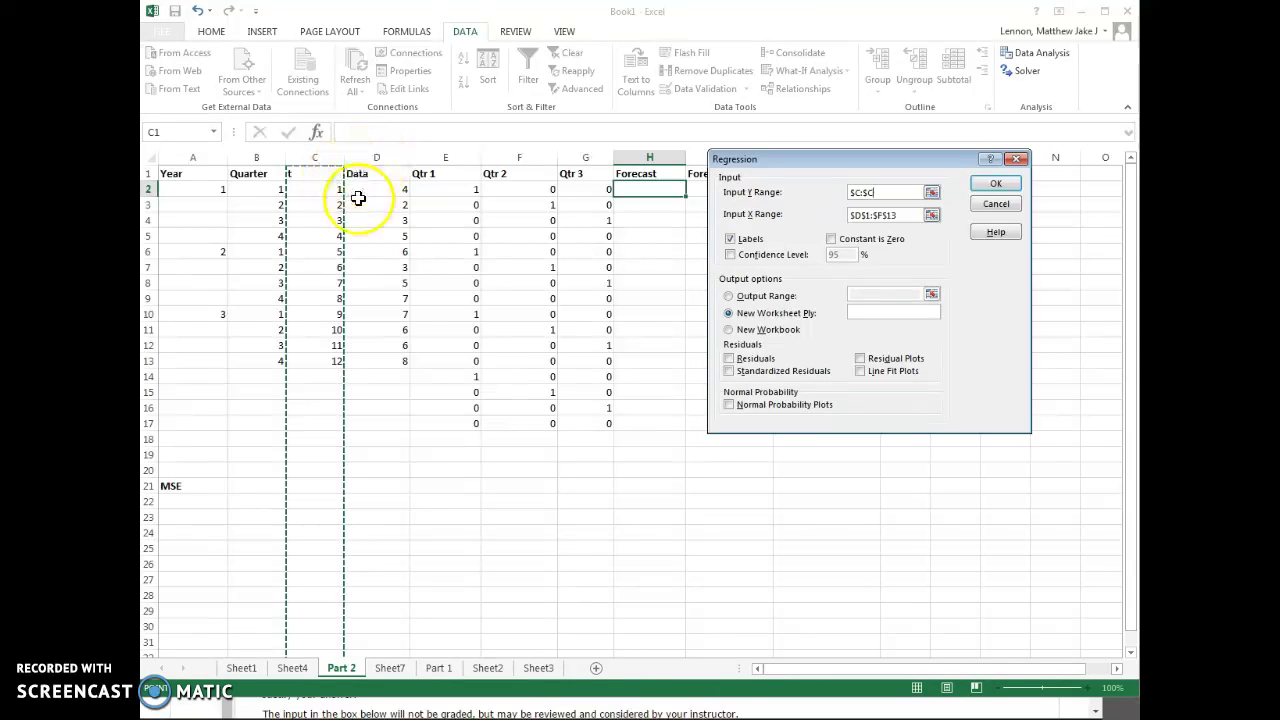
click(386, 372)
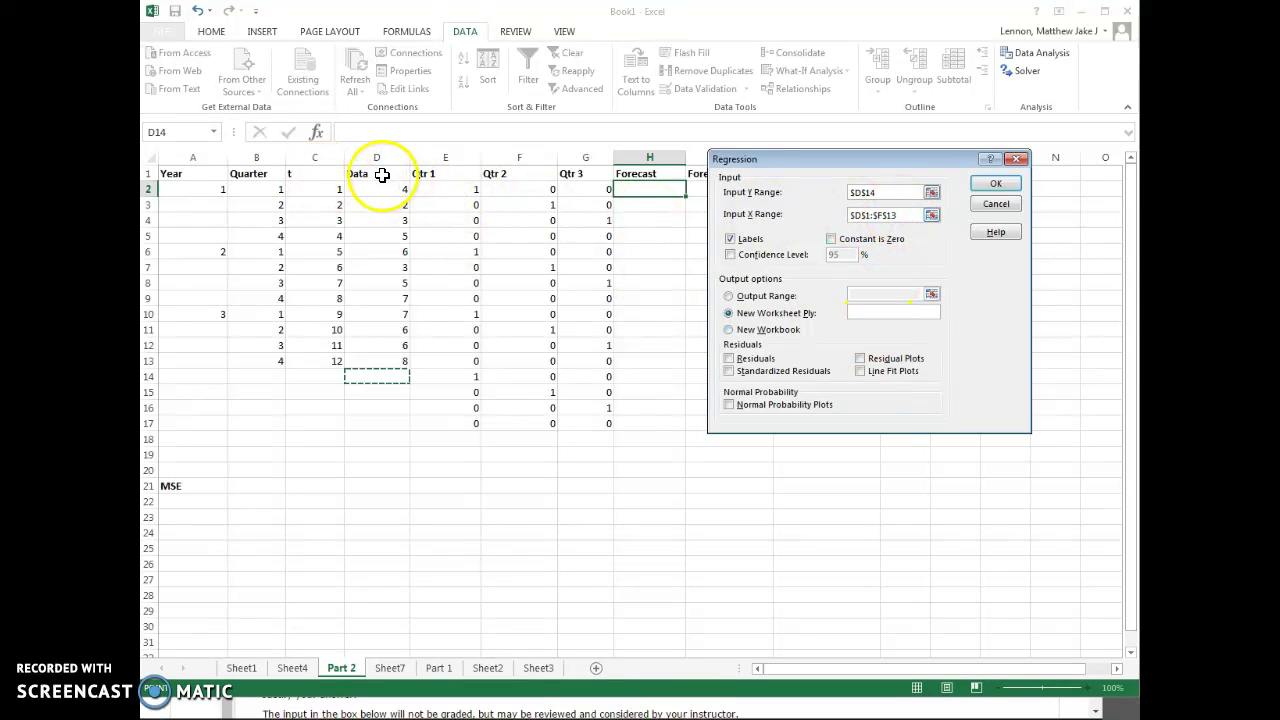
drag(380, 174, 376, 362)
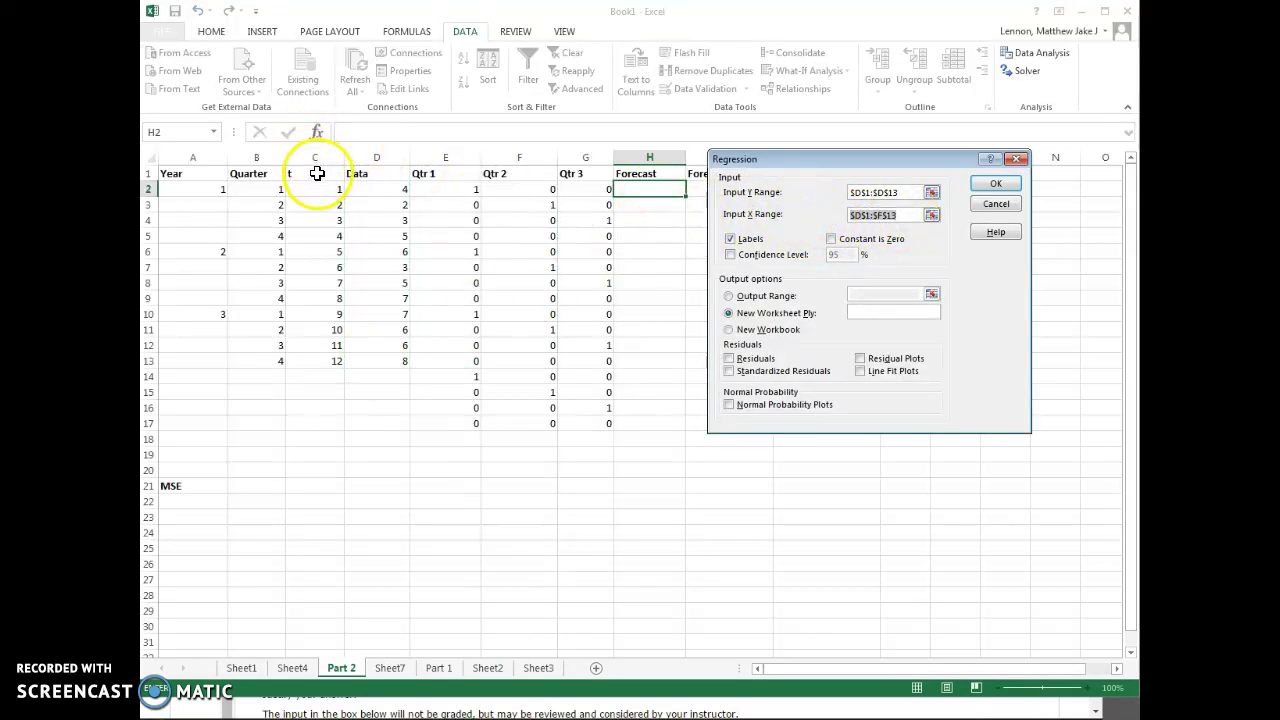
Set the X range to C1:C13,E1:G13 and run it, hitting the contiguous-range error
drag(314, 174, 308, 360)
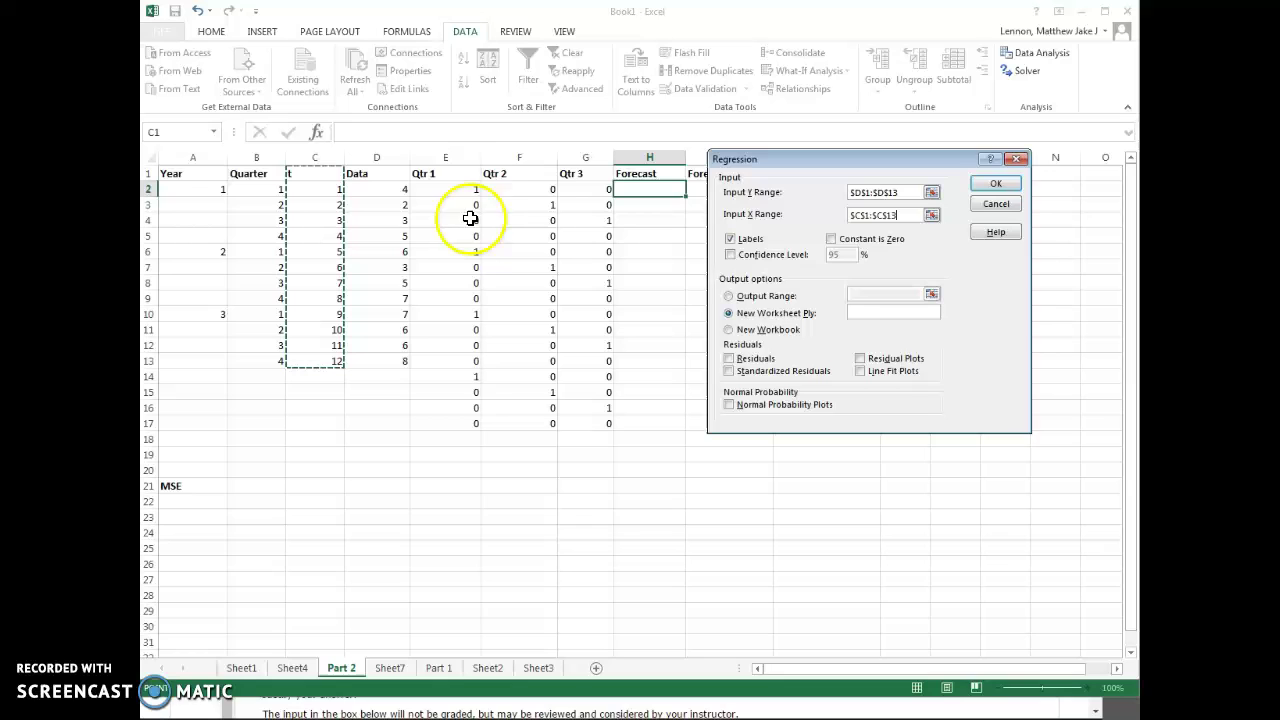
text(,)
drag(441, 174, 577, 362)
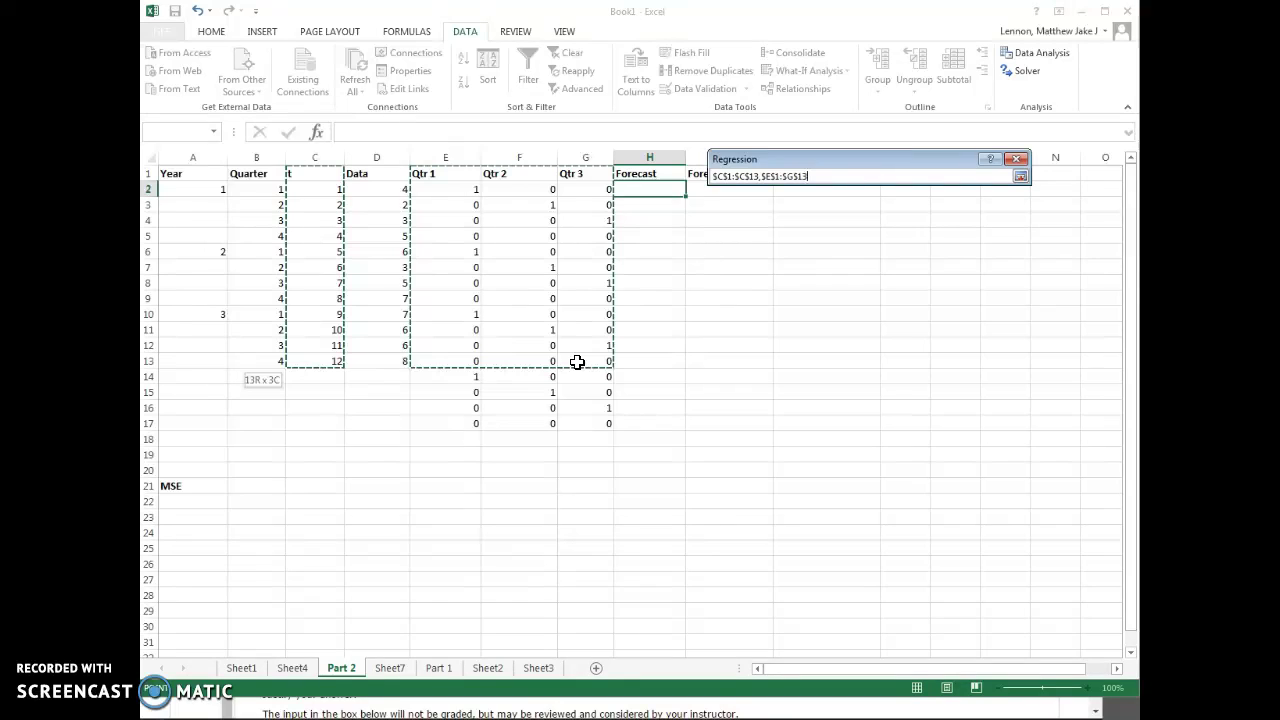
drag(577, 362, 577, 362)
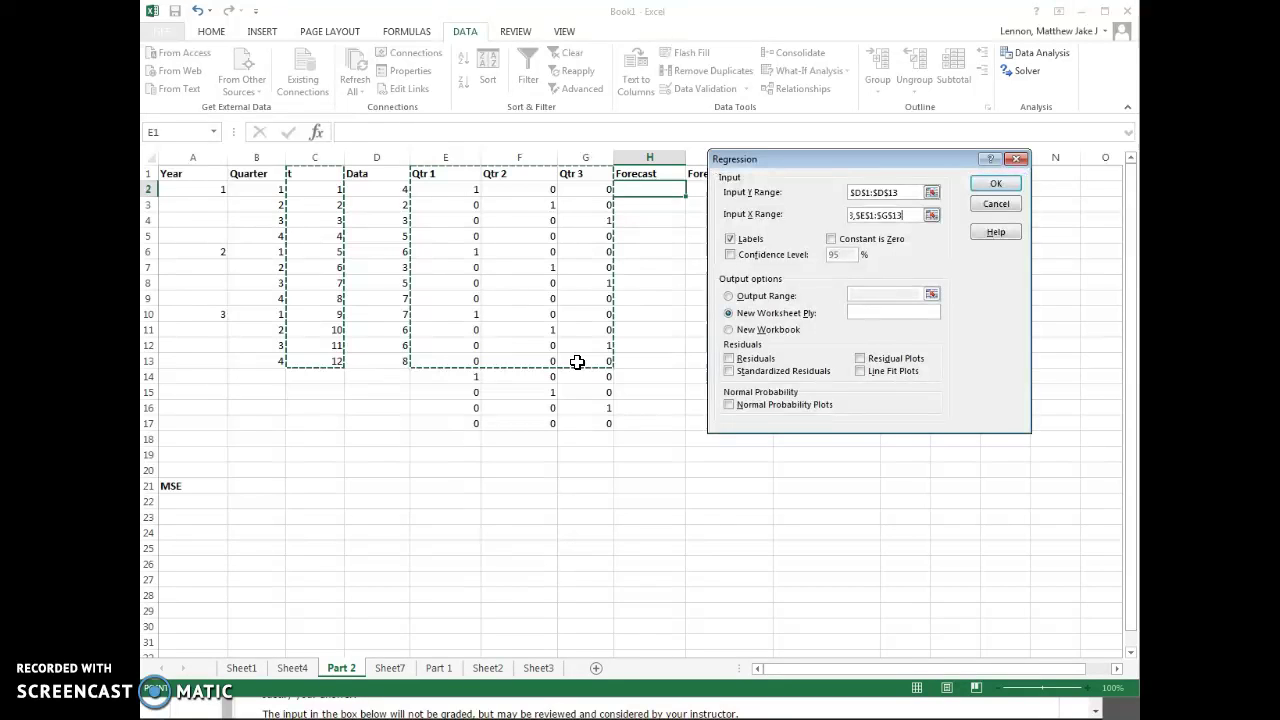
click(986, 188)
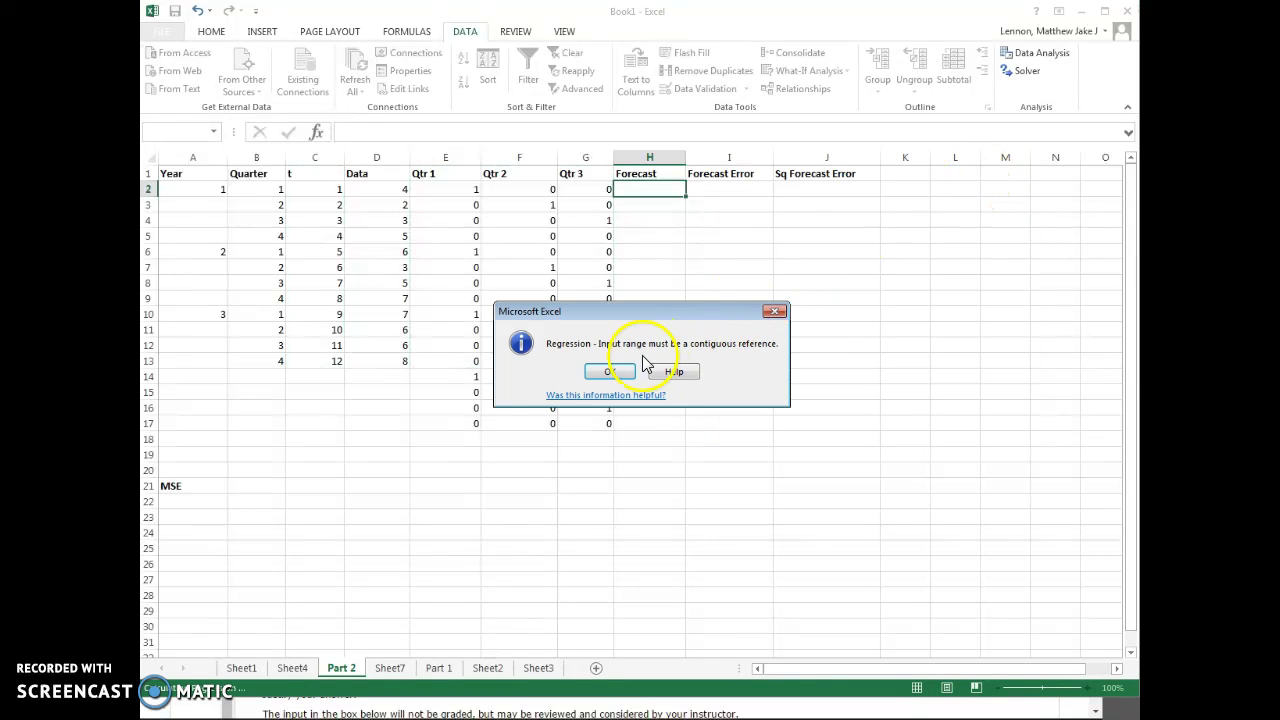
Dismiss the range error and cancel the Regression and Data Analysis dialogs
click(610, 371)
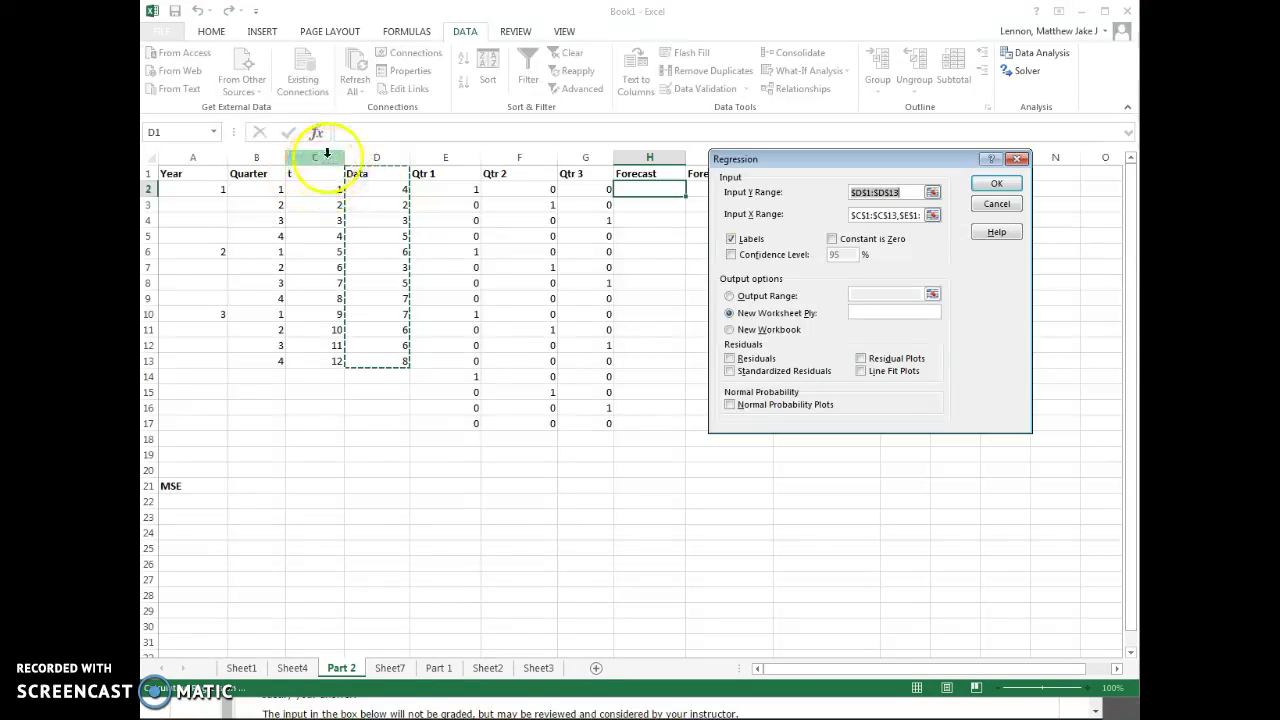
click(992, 210)
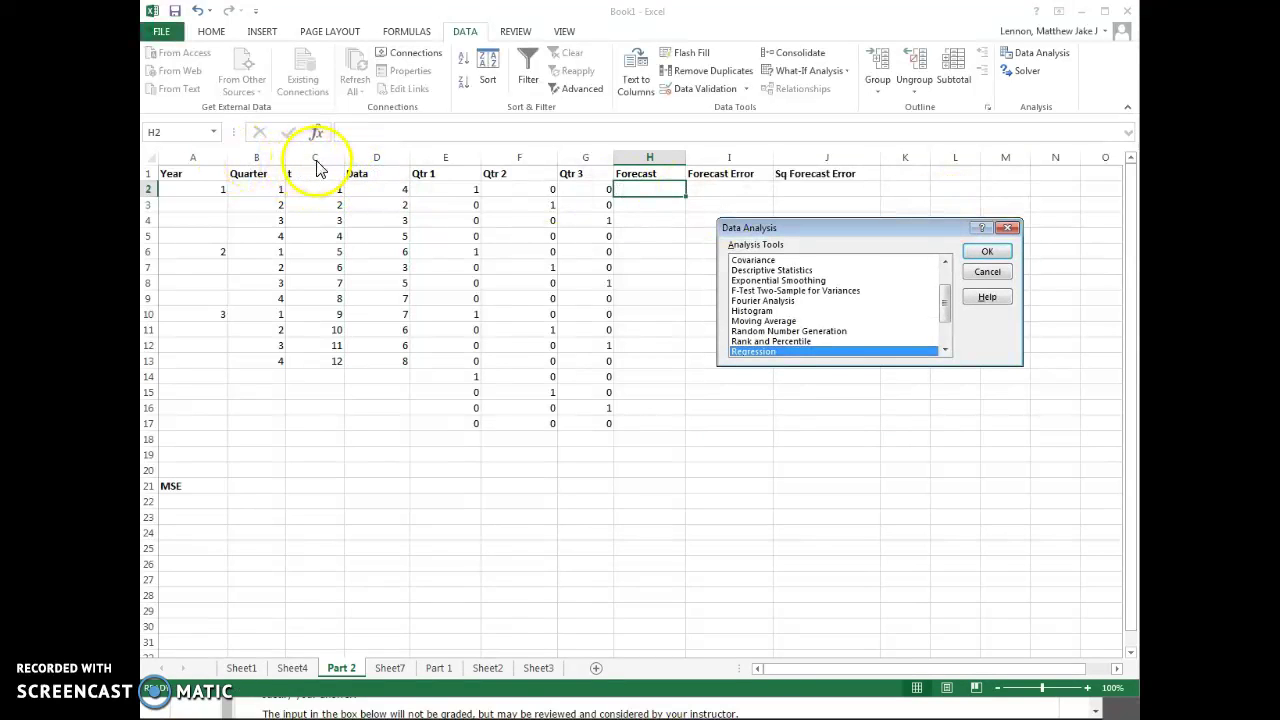
click(987, 271)
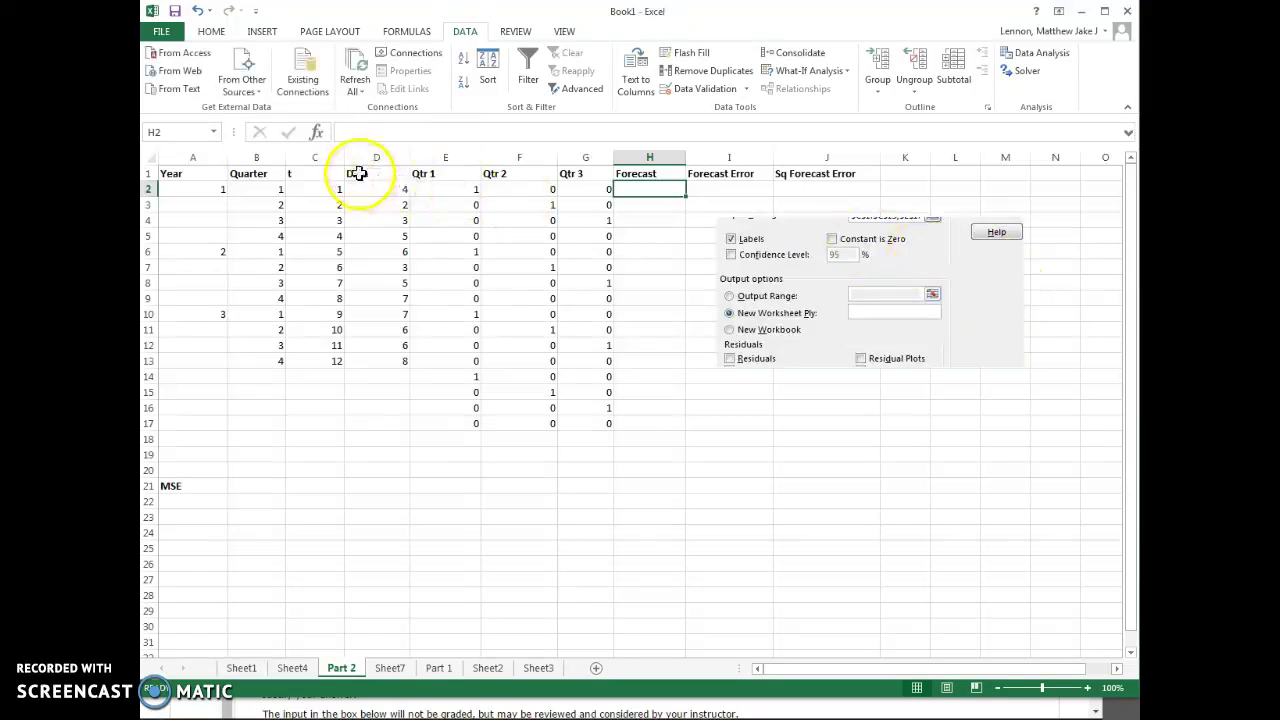
Insert a column before t, move the Data values into column C, and delete the emptied column
right_click(326, 160)
click(345, 270)
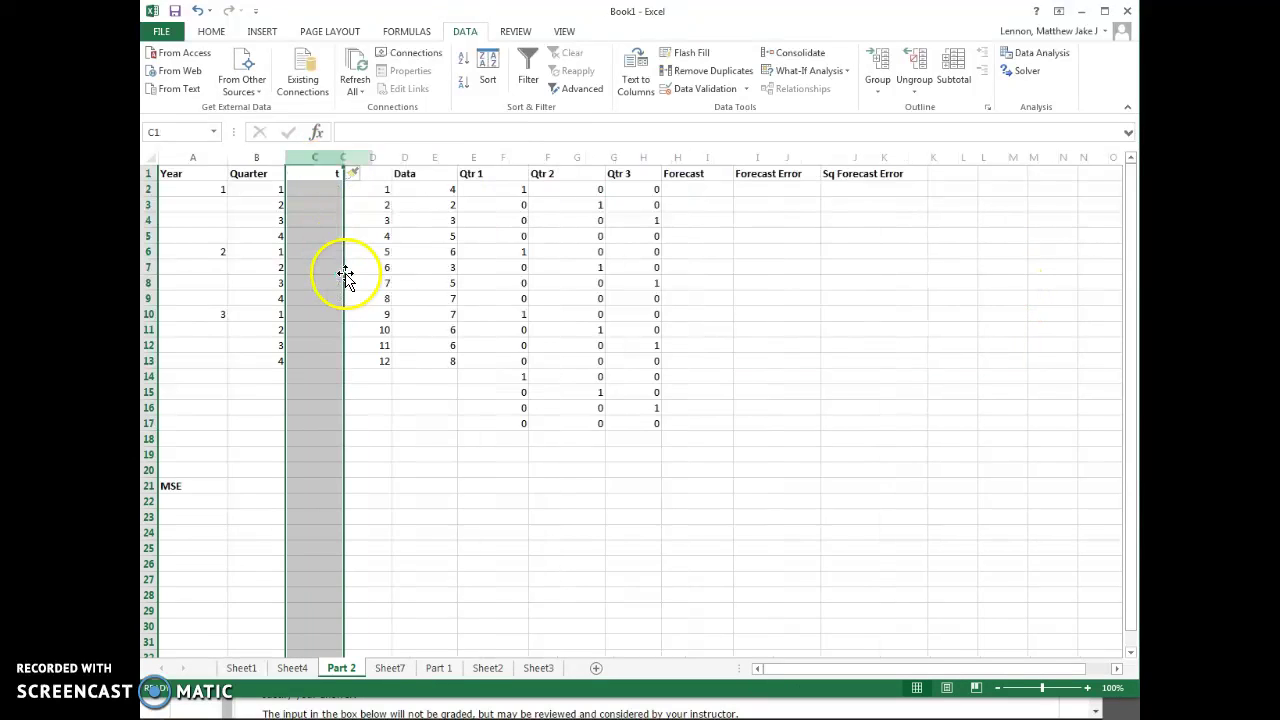
click(430, 158)
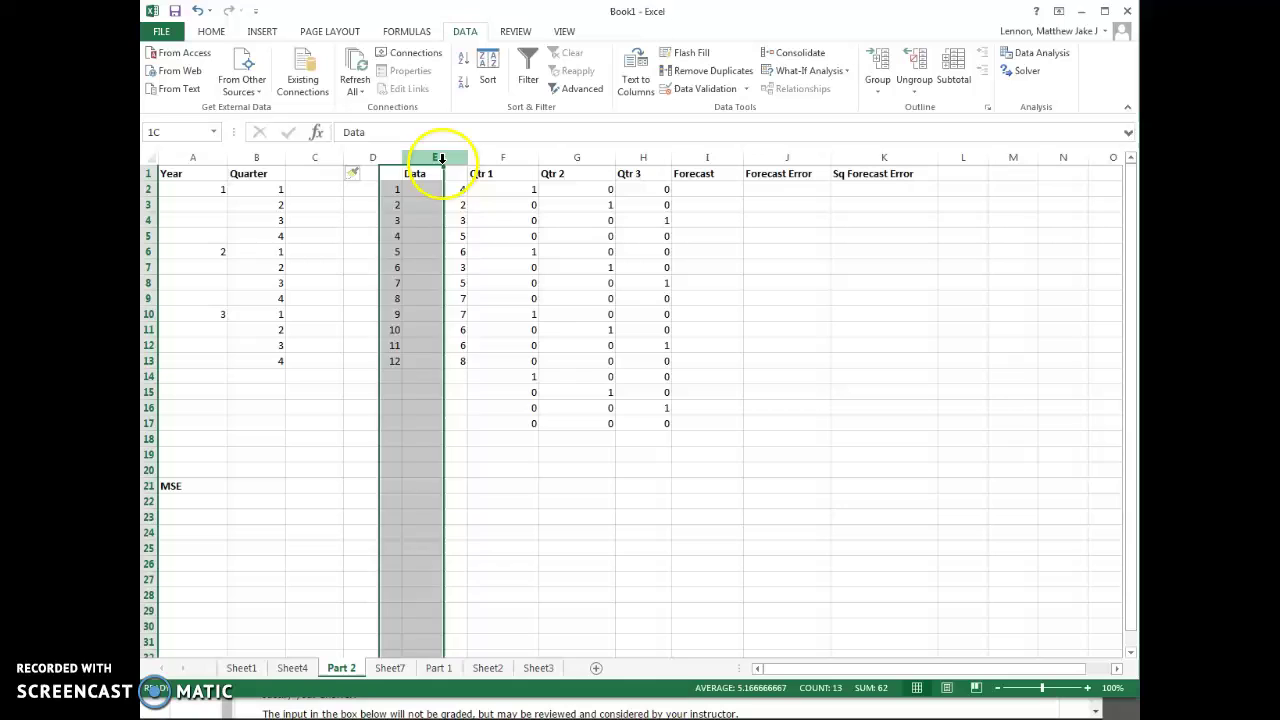
drag(404, 168, 340, 195)
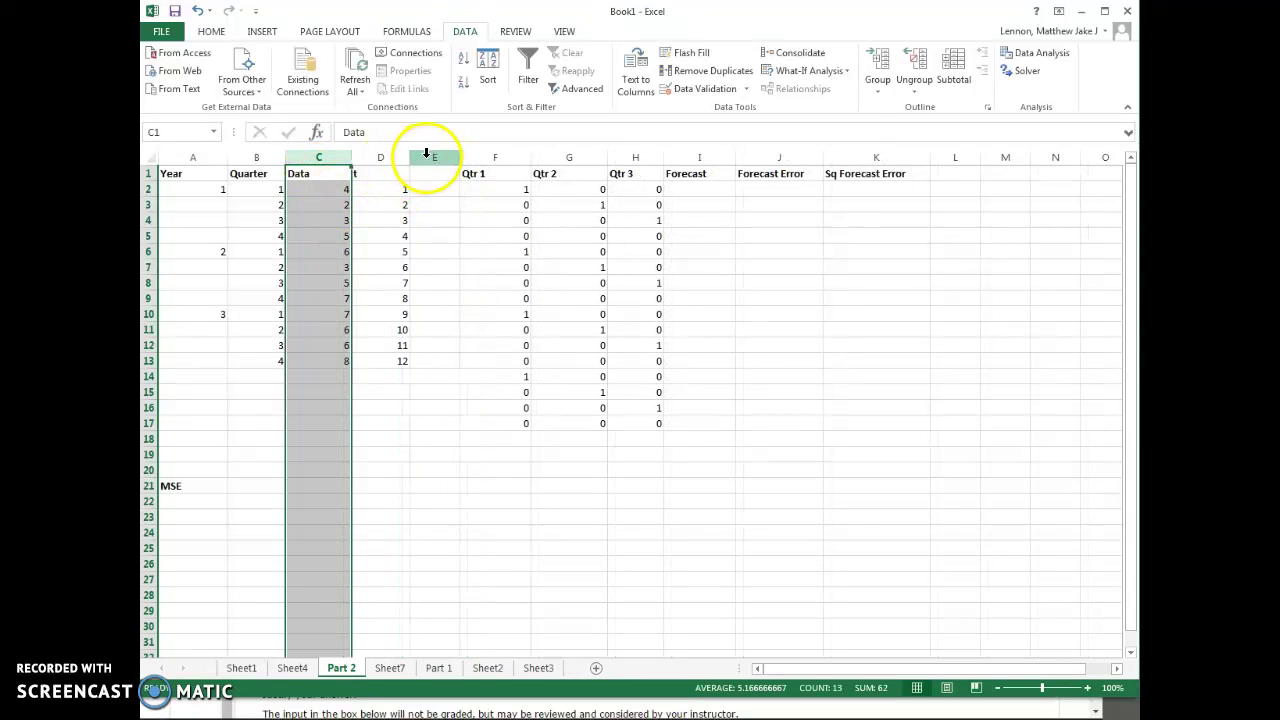
right_click(434, 158)
click(463, 287)
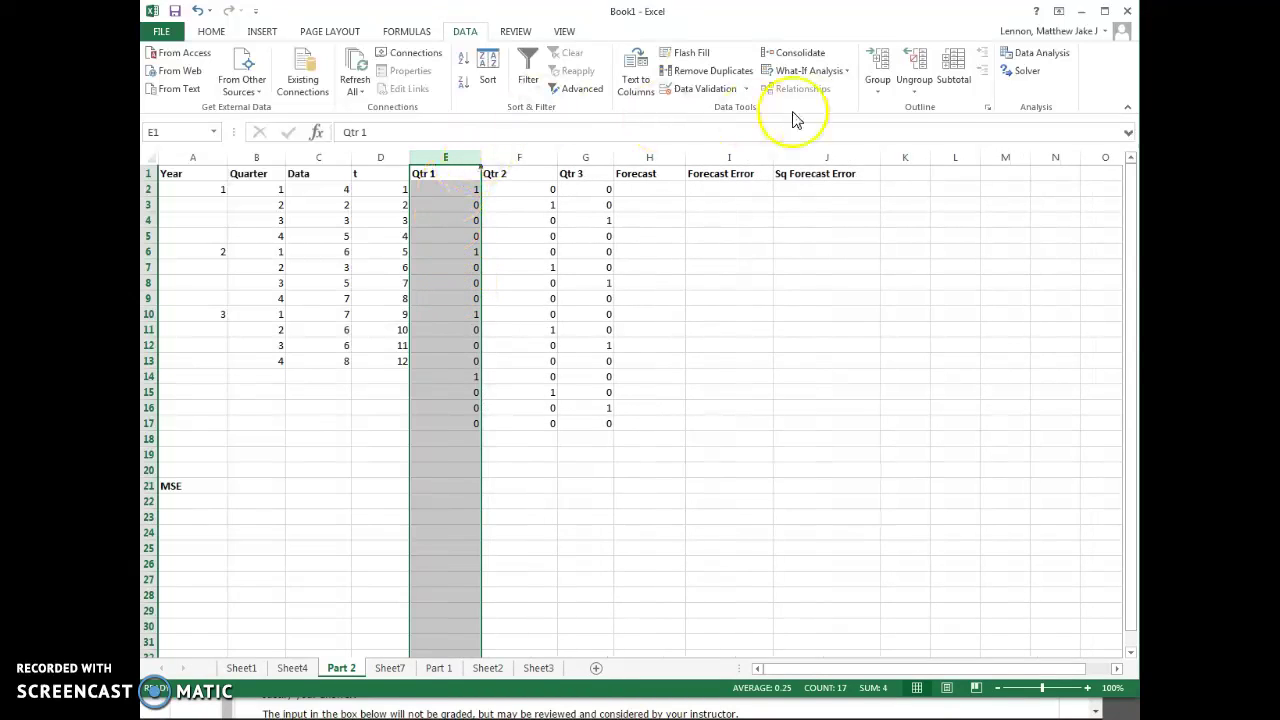
Run Regression with Y range $C$1:$C$13 and X range $D$1:$G$13, output on a new worksheet
click(1035, 53)
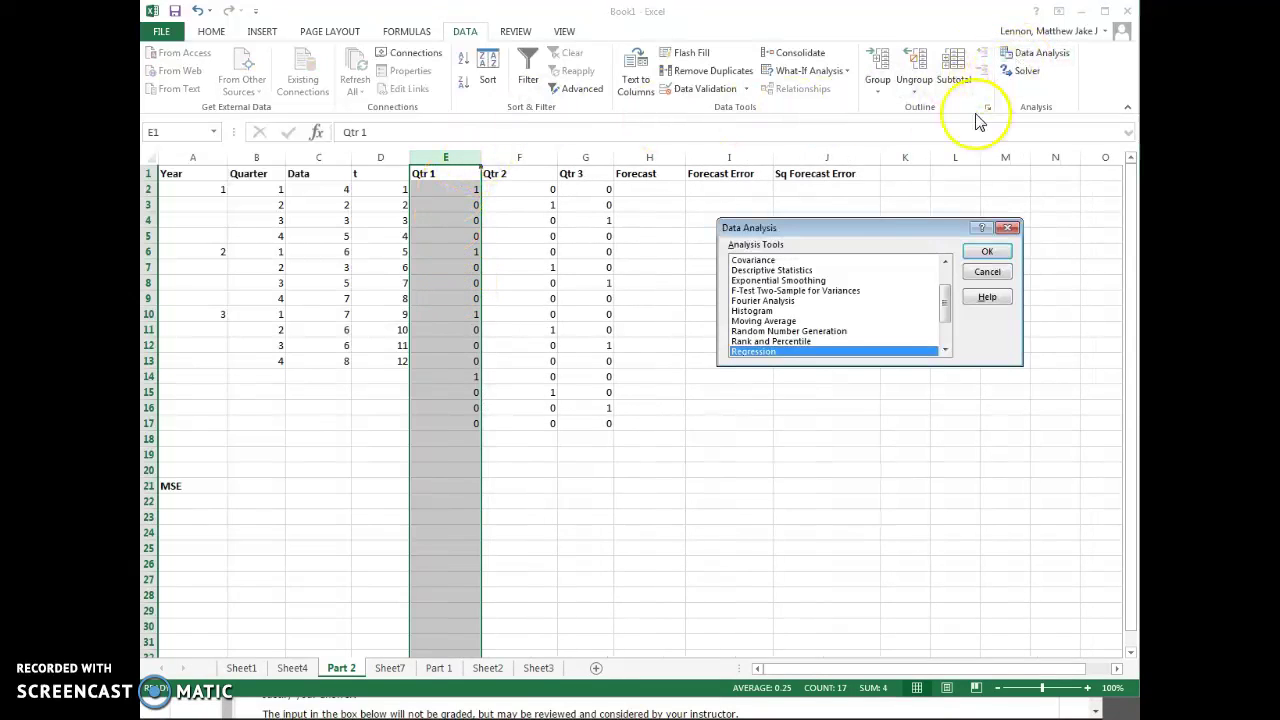
click(987, 252)
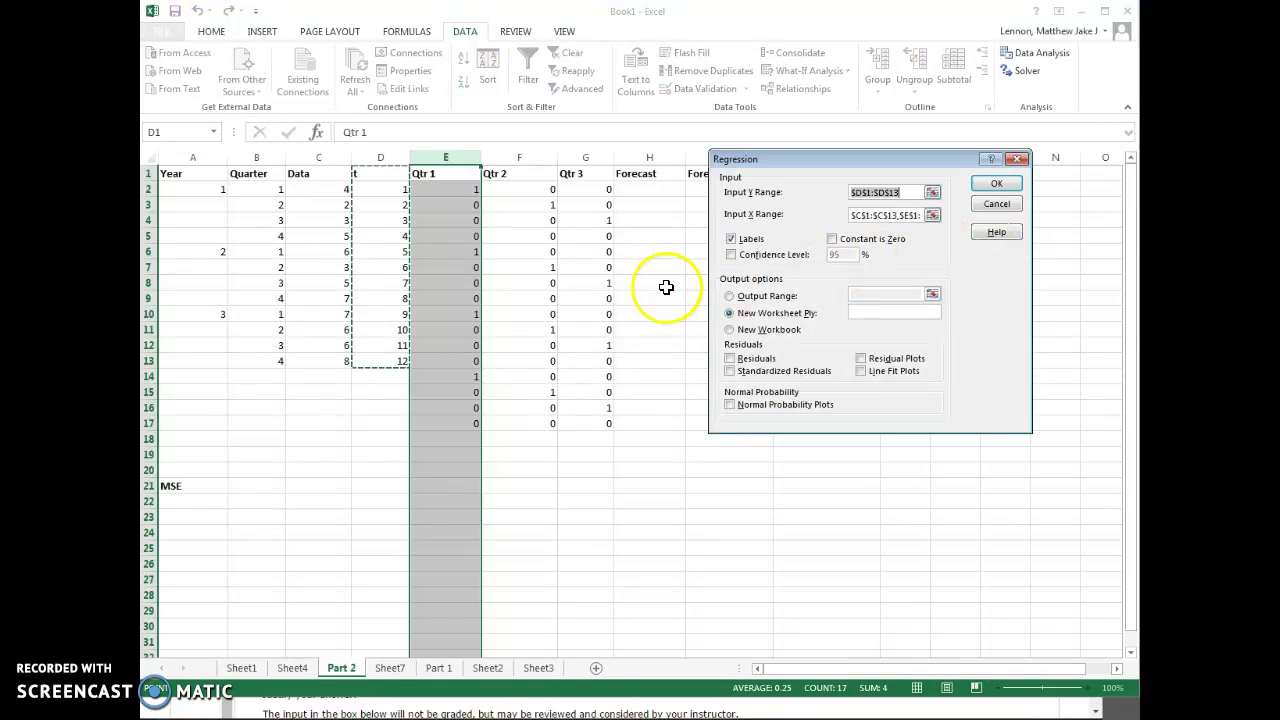
click(331, 174)
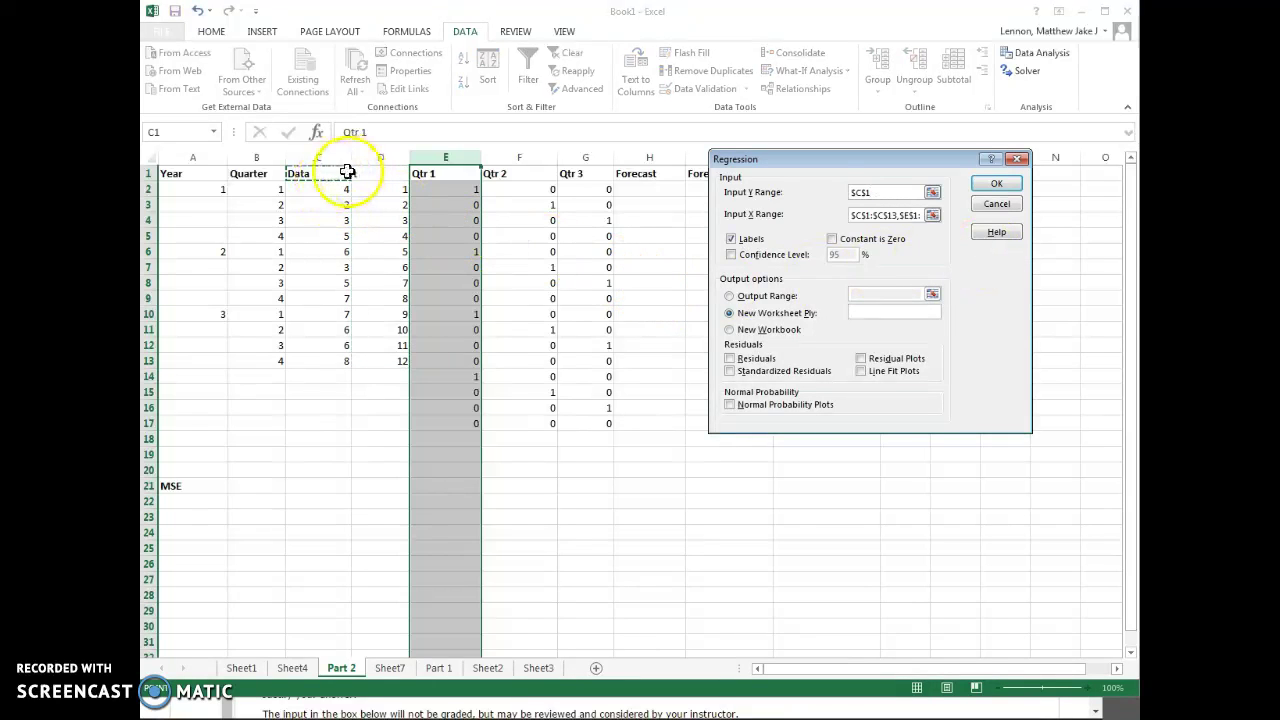
drag(340, 172, 324, 359)
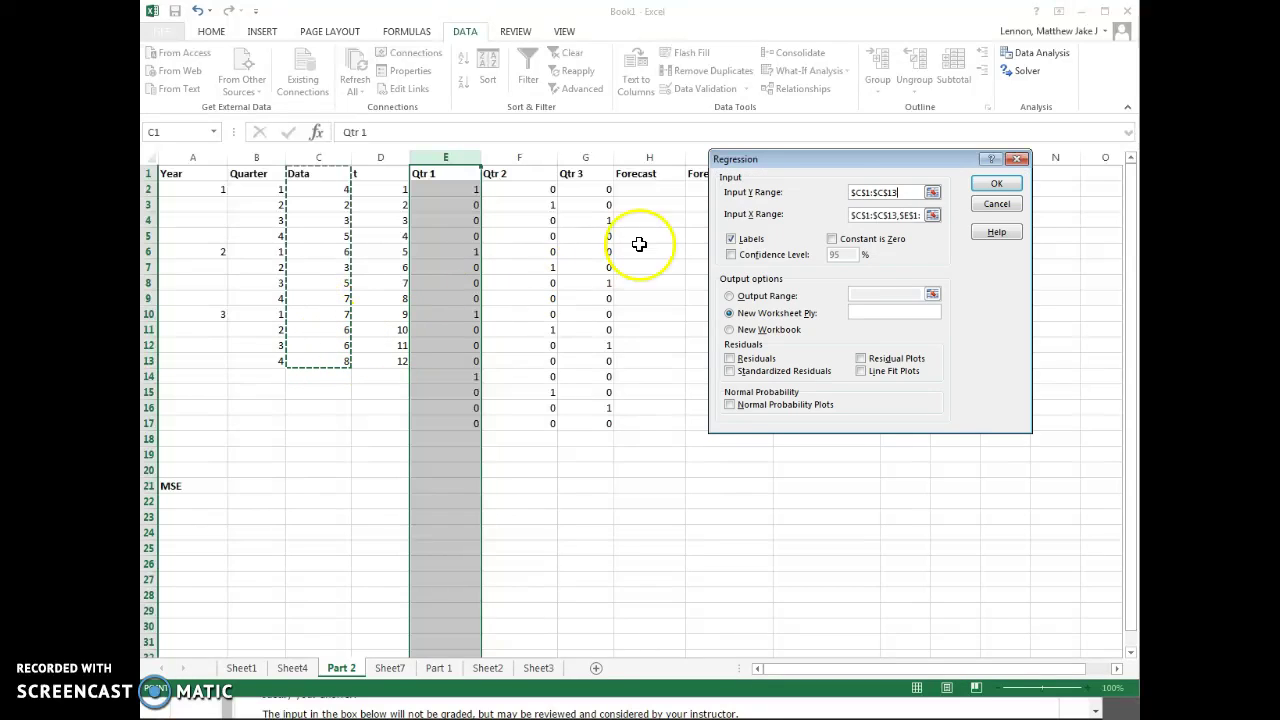
click(860, 213)
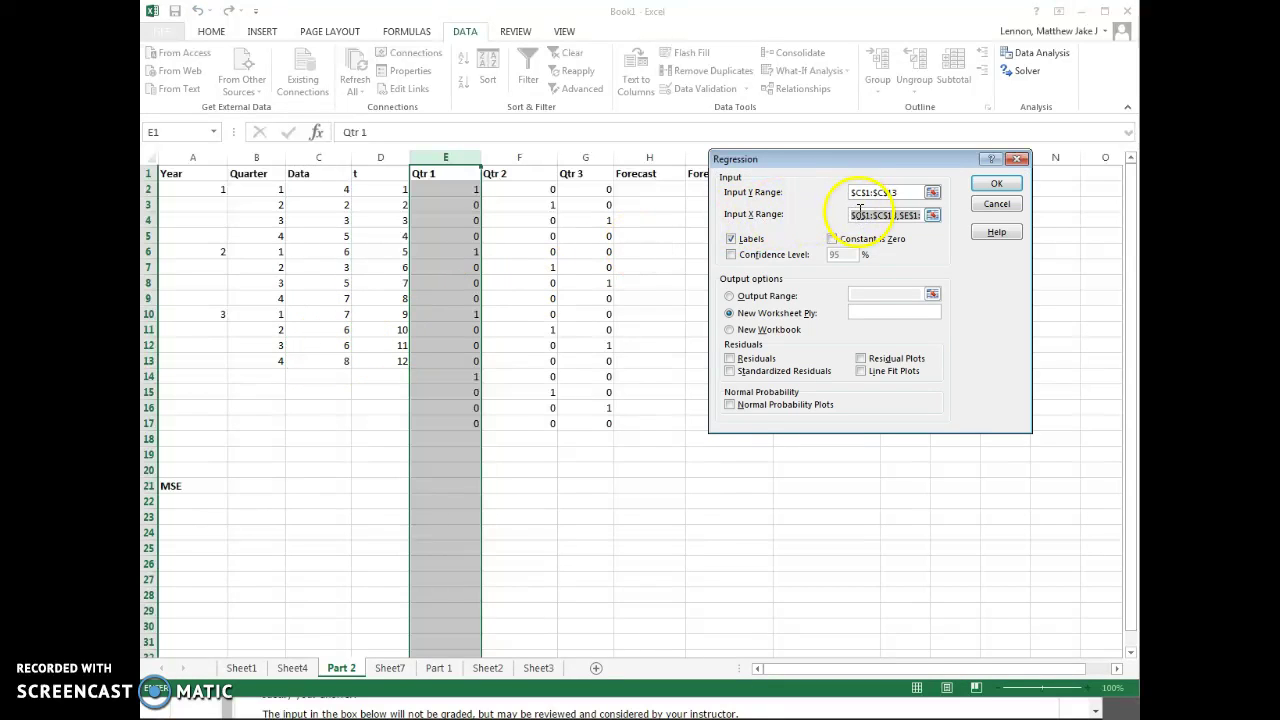
drag(372, 173, 568, 363)
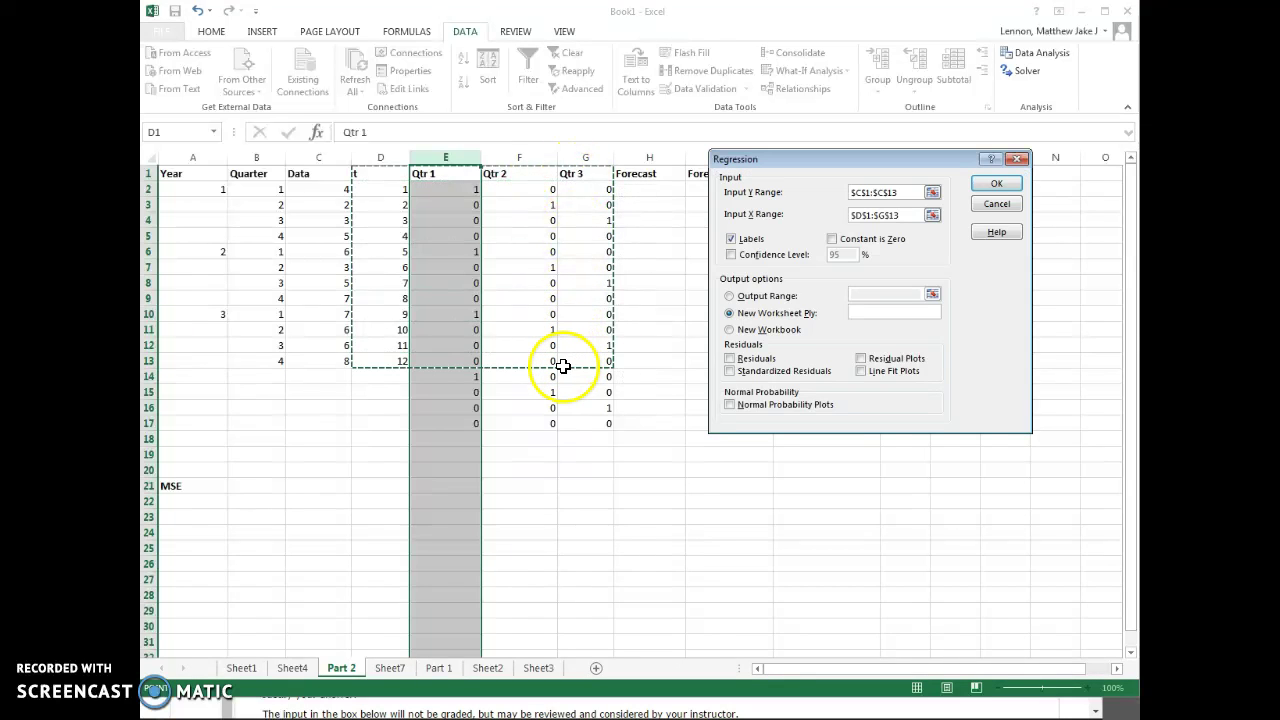
click(994, 188)
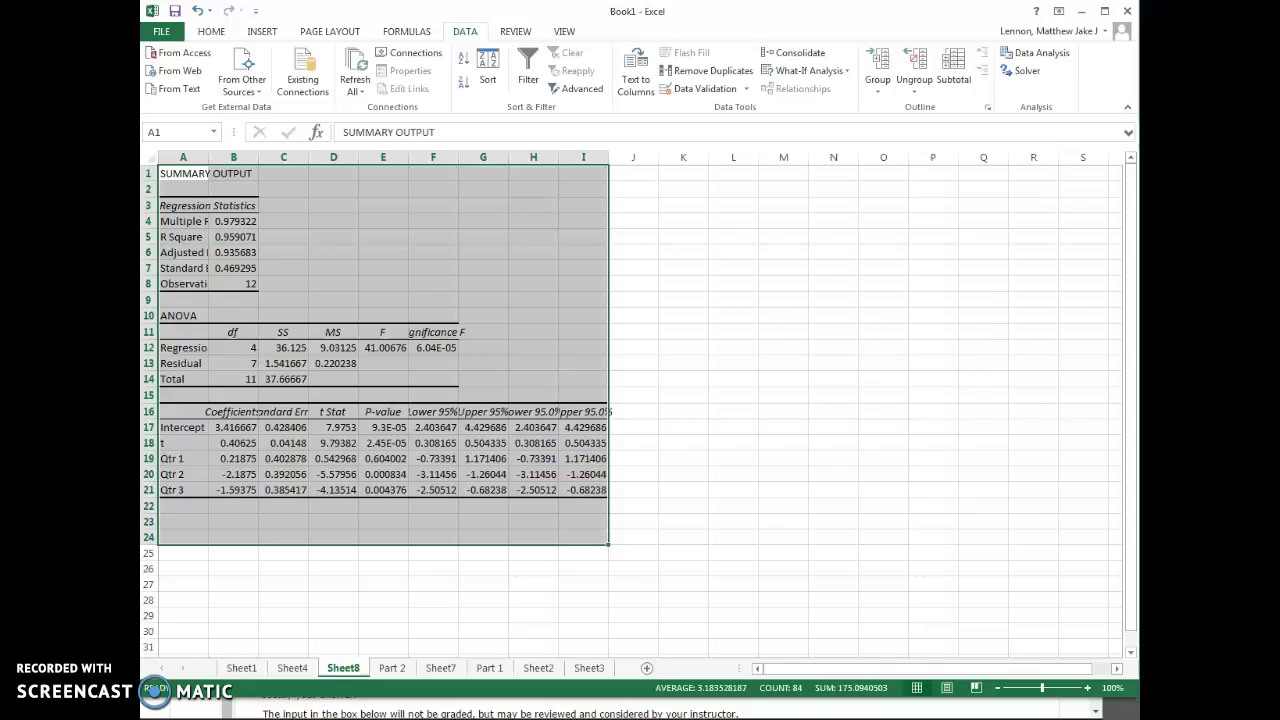
Read the regression output and enter the part (d) constant 3.147
key(alt+Tab)
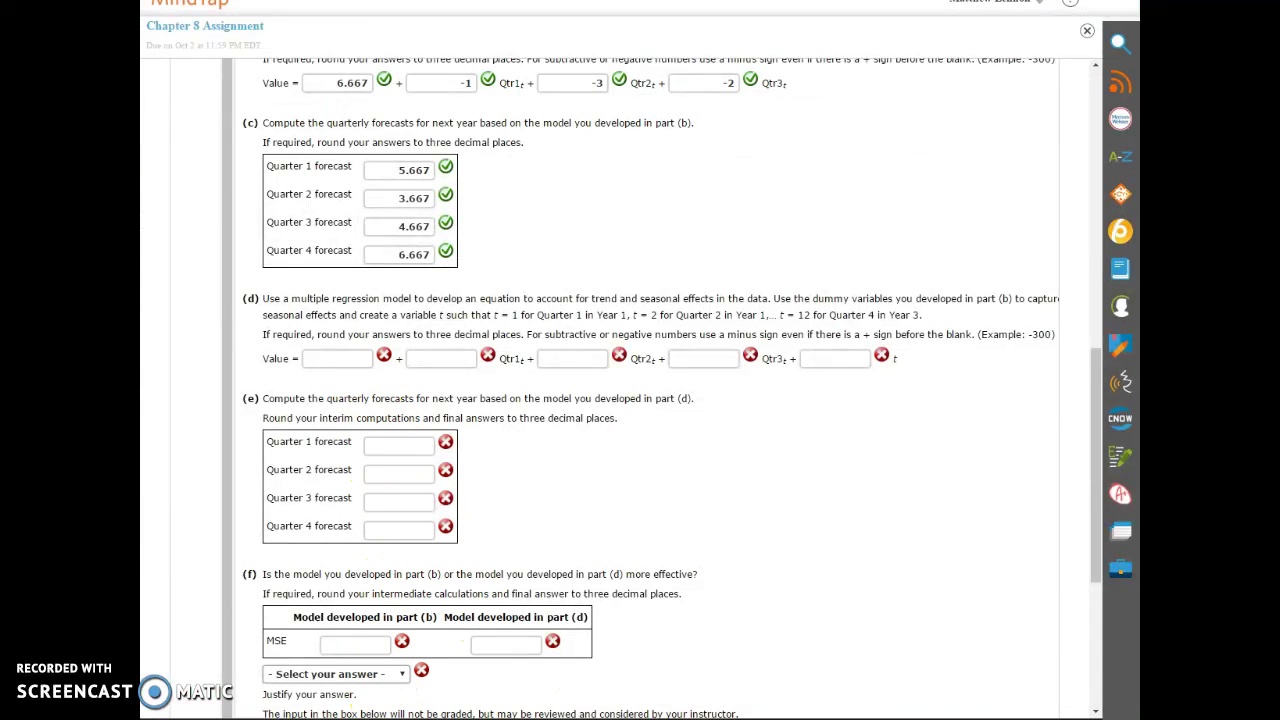
key(alt+Tab)
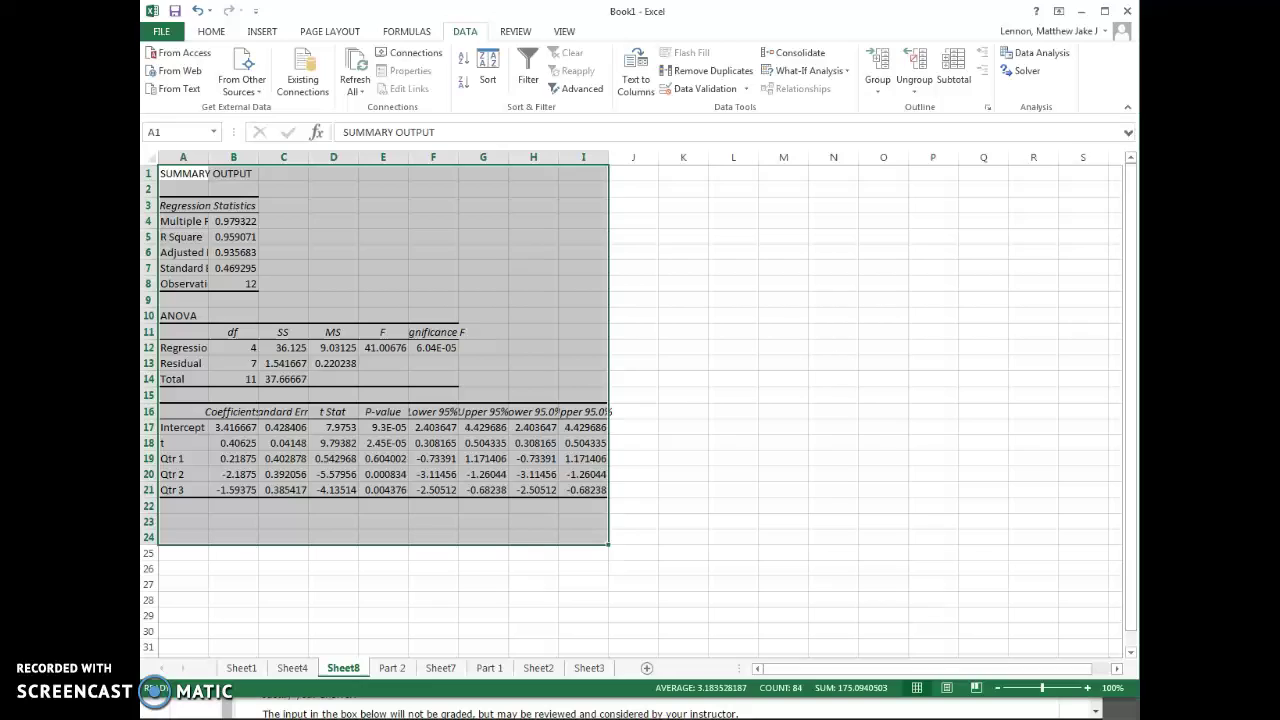
key(alt+Tab)
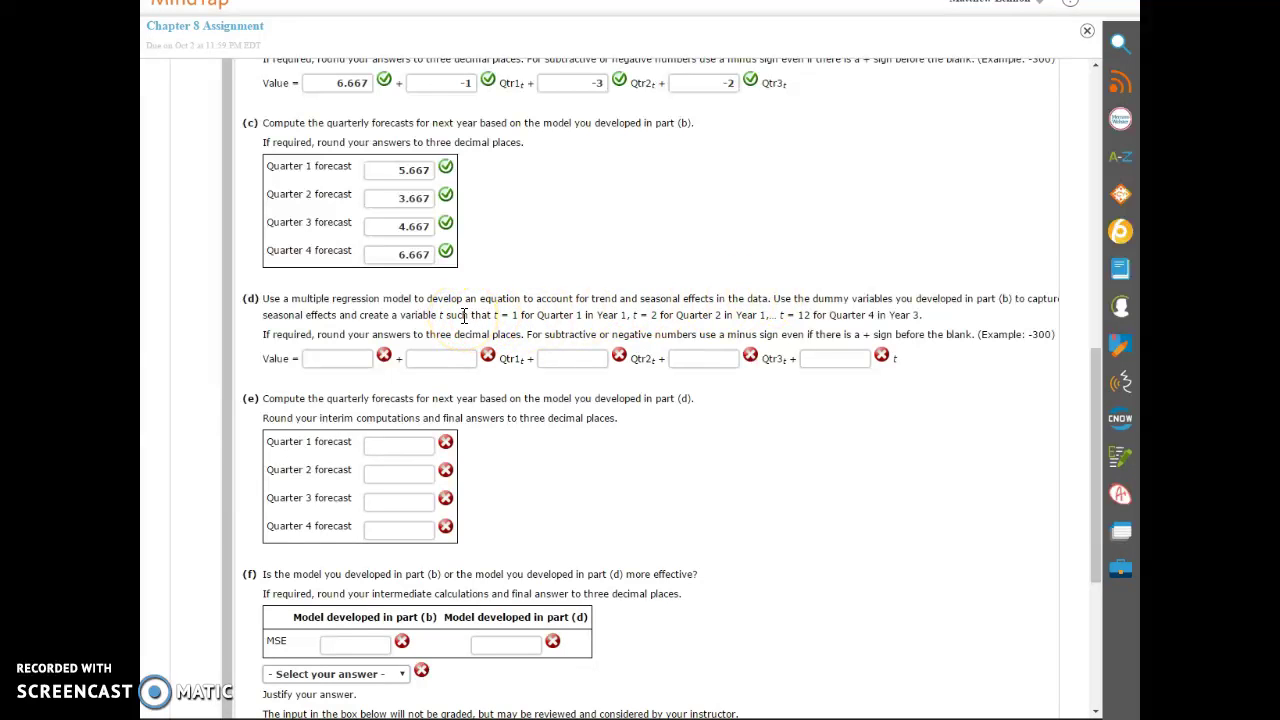
click(339, 359)
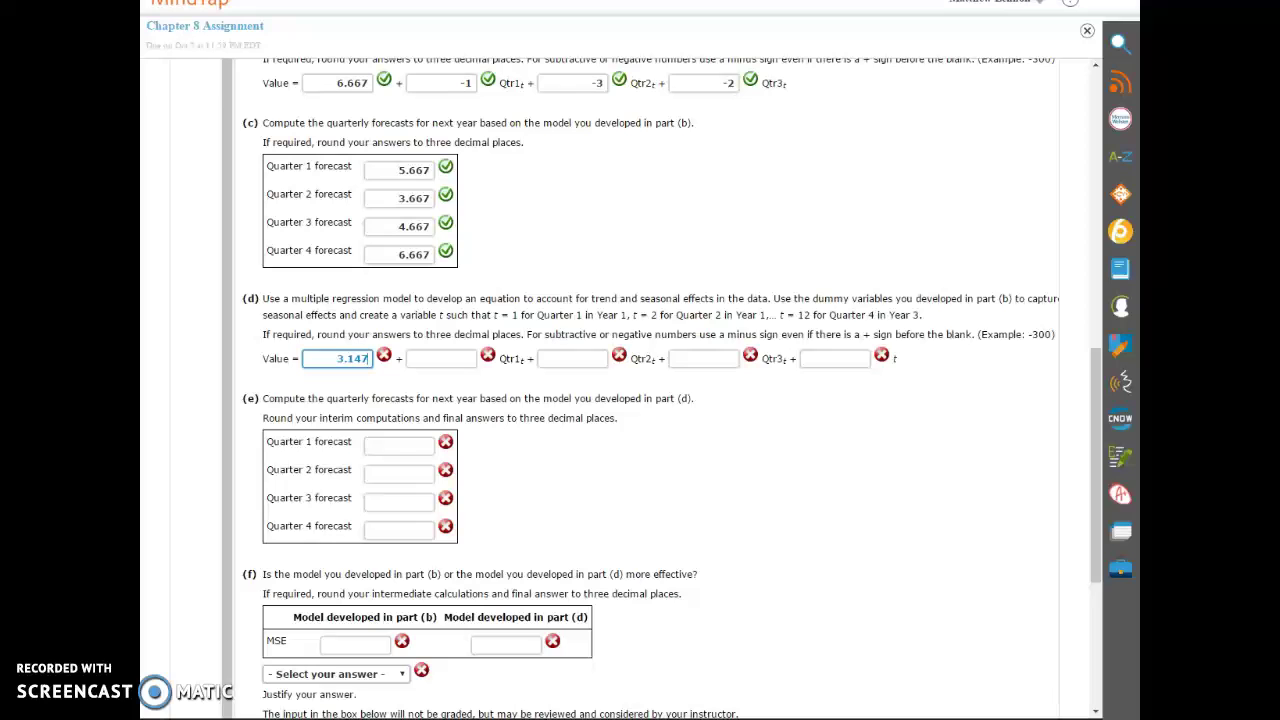
key(alt+Tab)
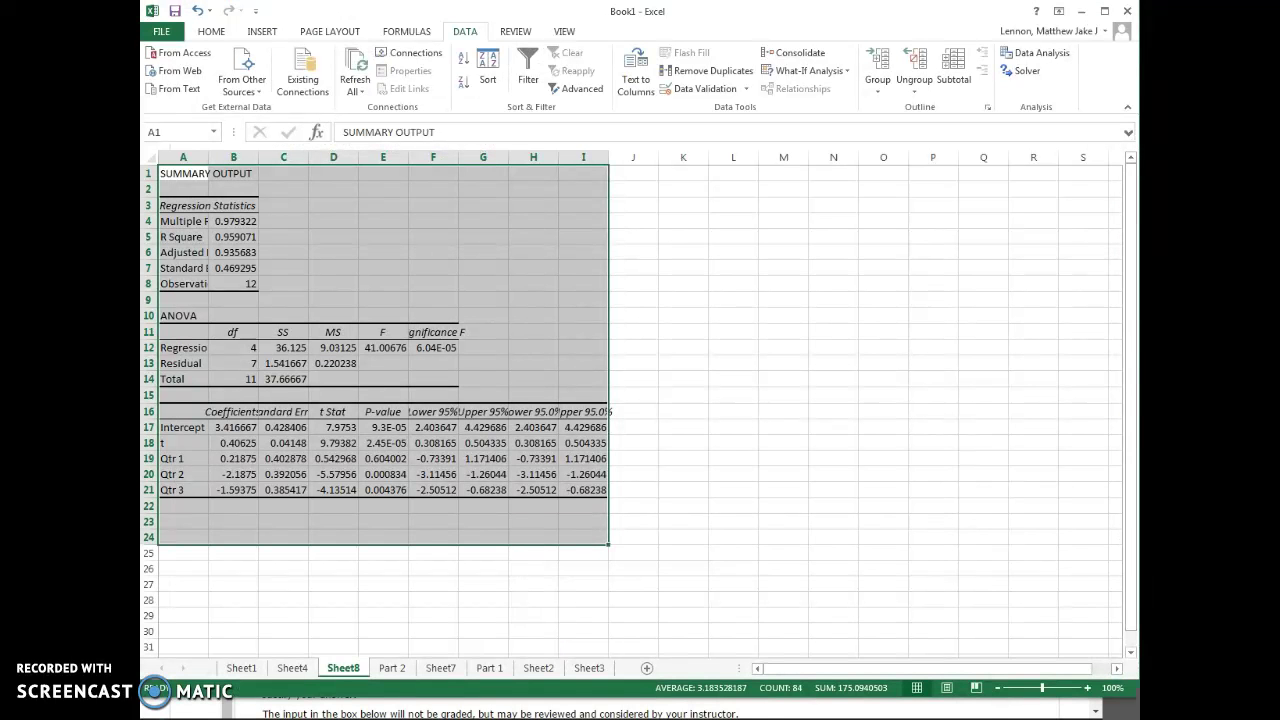
click(480, 586)
Fill in .219 for Qtr1 and .406 for t in the part (d) equation
key(alt+Tab)
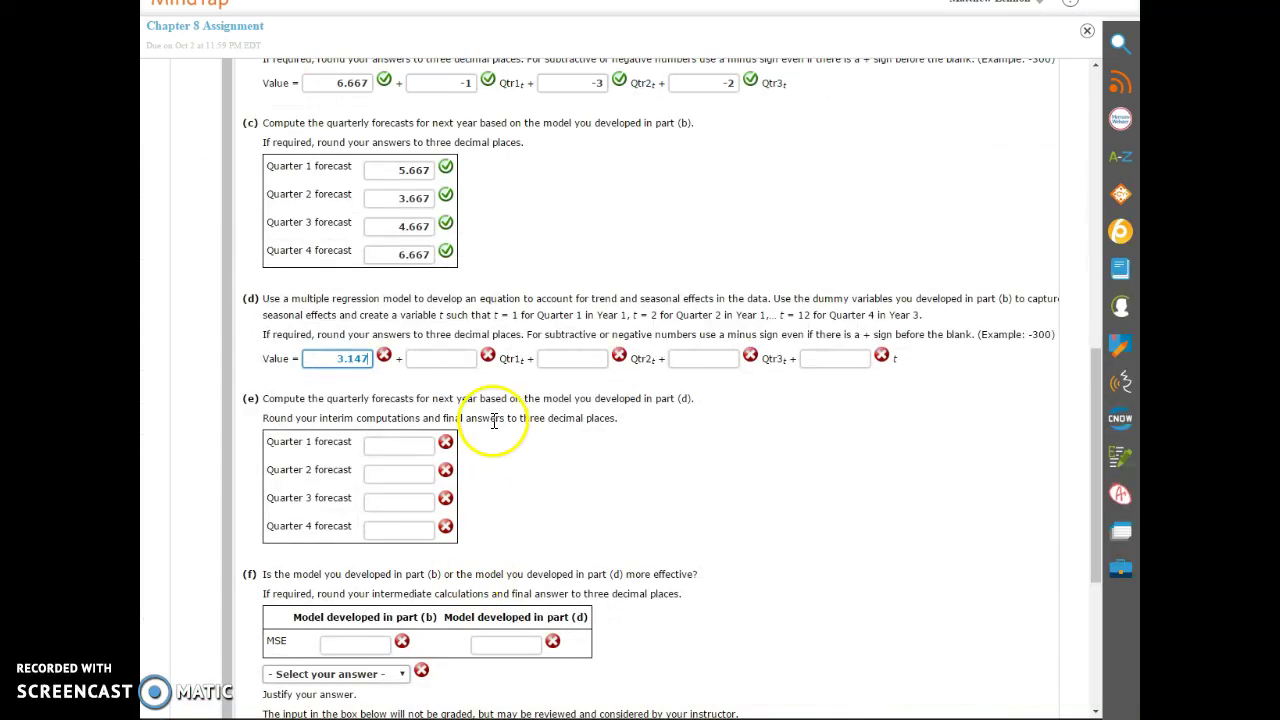
click(453, 360)
click(813, 360)
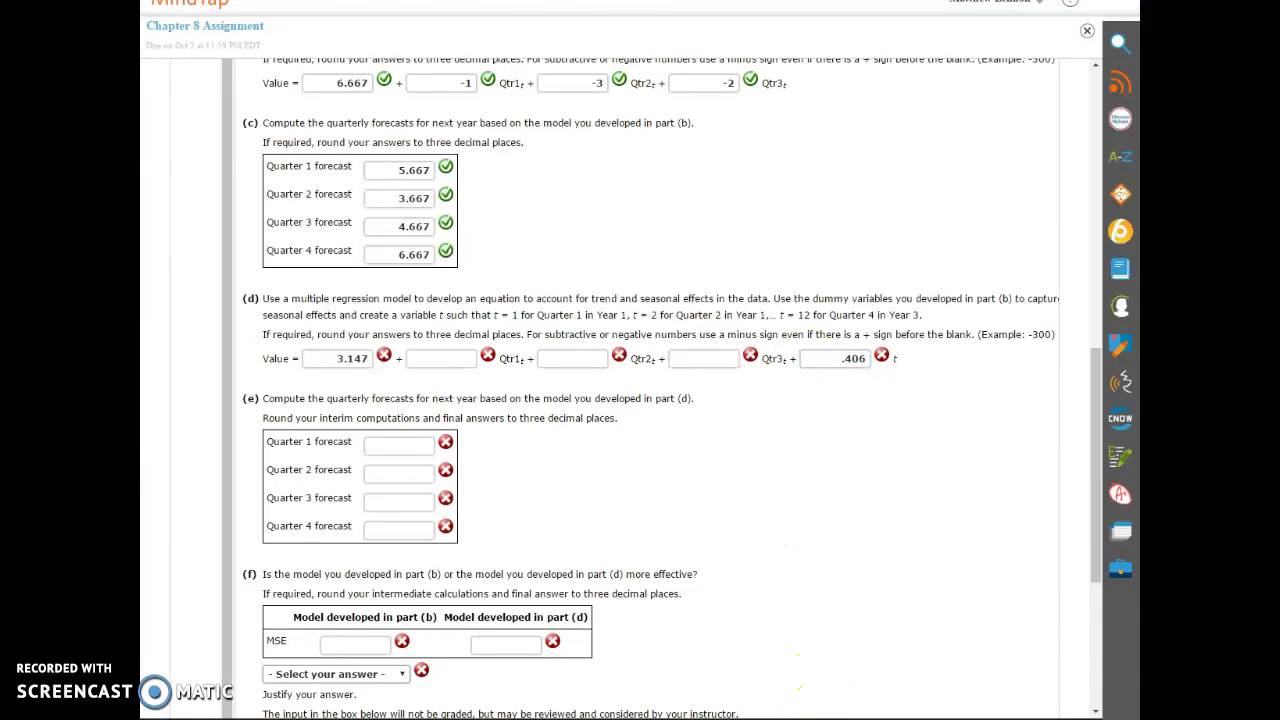
key(alt+Tab)
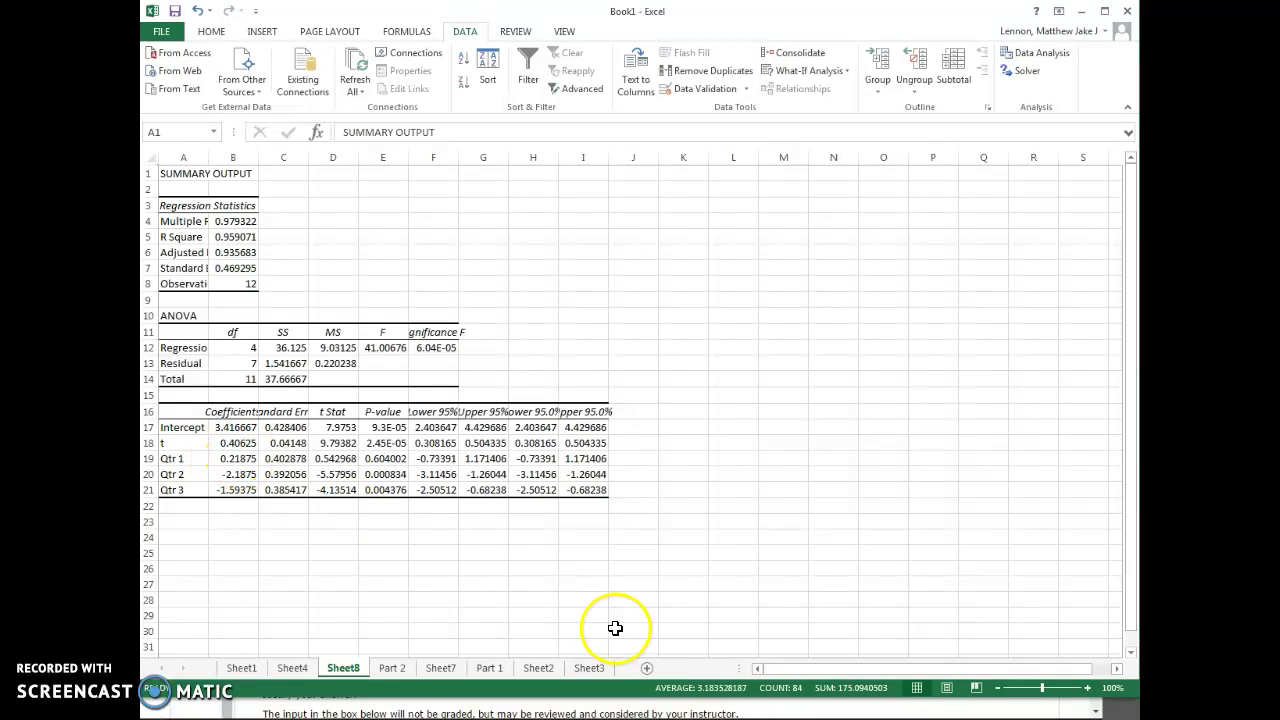
key(alt+Tab)
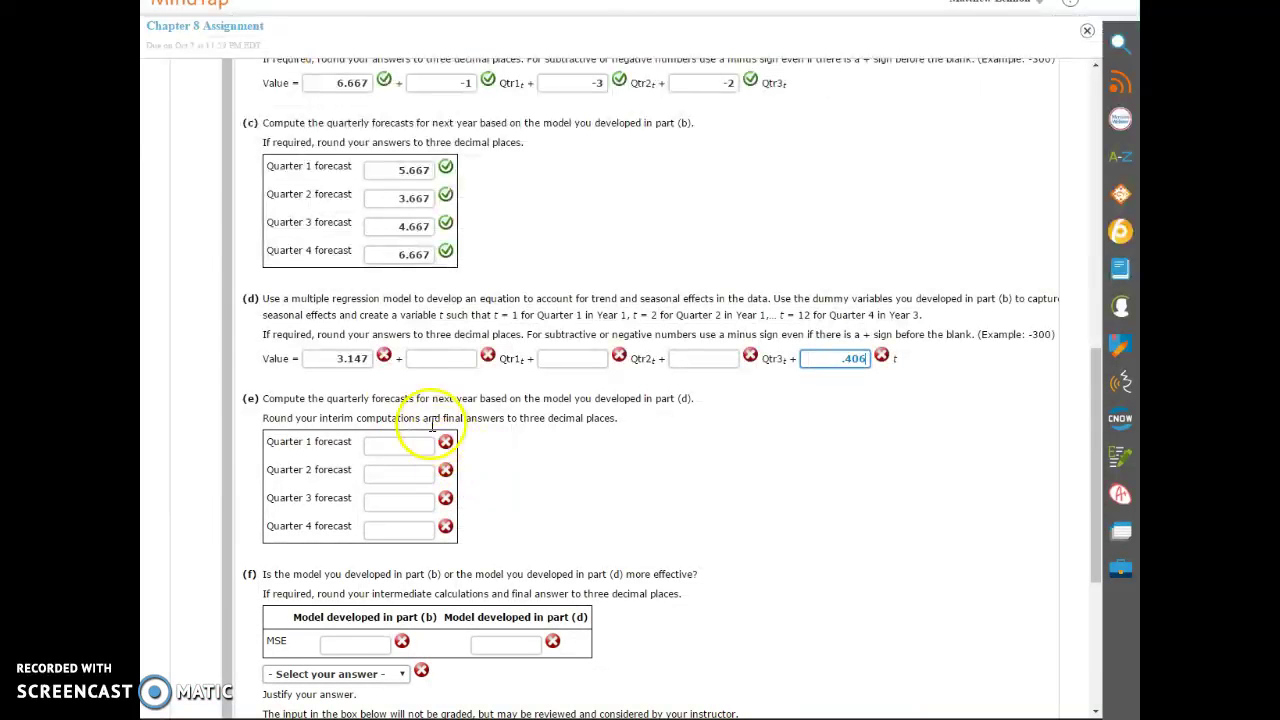
click(421, 359)
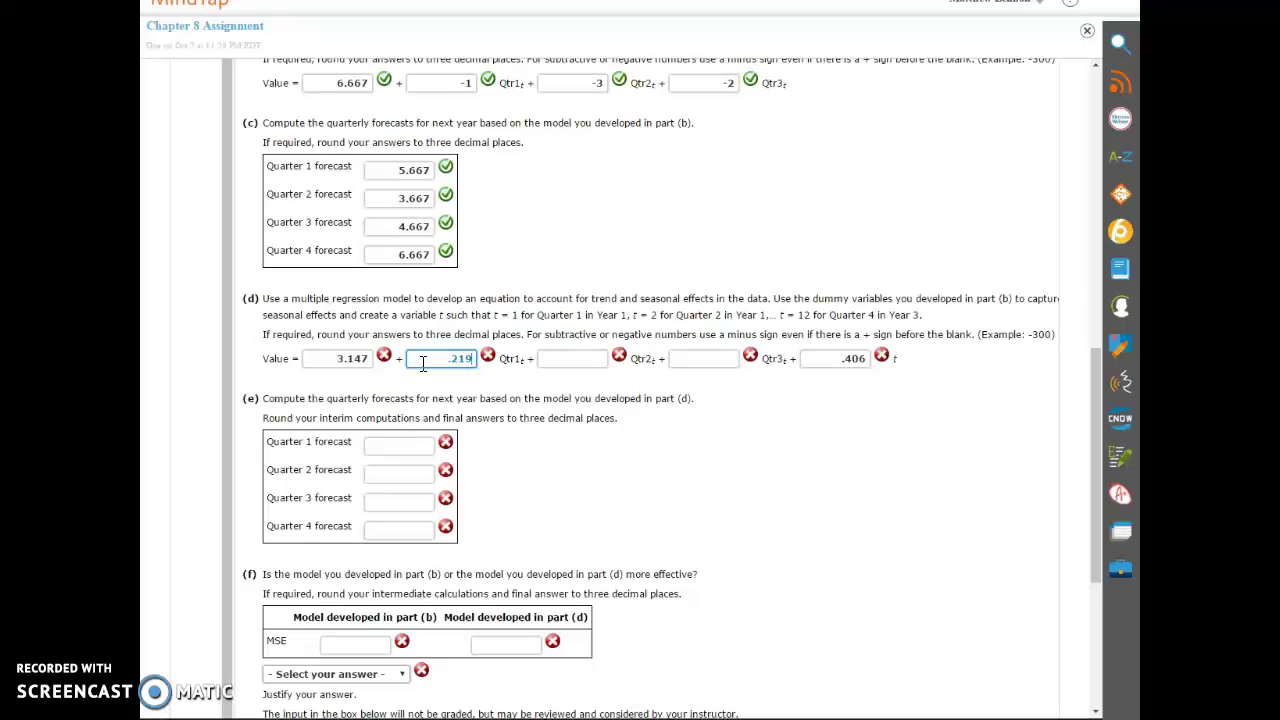
click(551, 362)
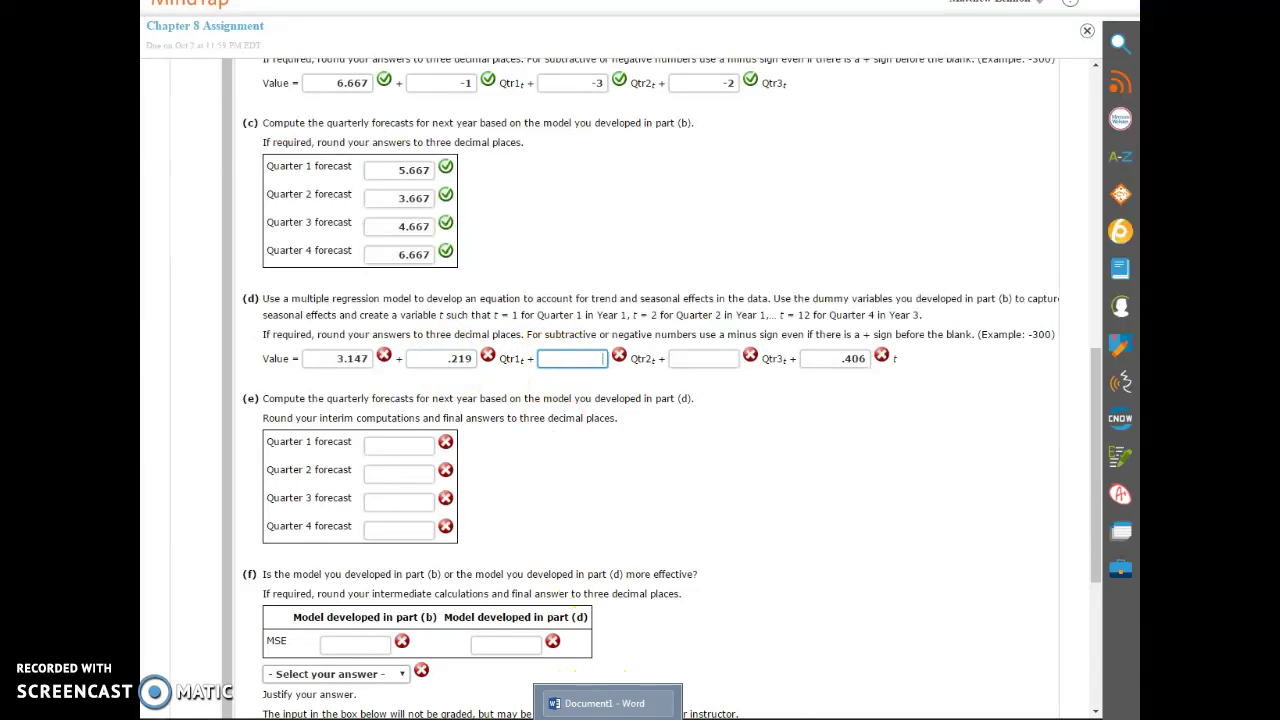
Enter -2.188 for Qtr2 and -1.594 for Qtr3 to finish the part (d) equation
click(690, 692)
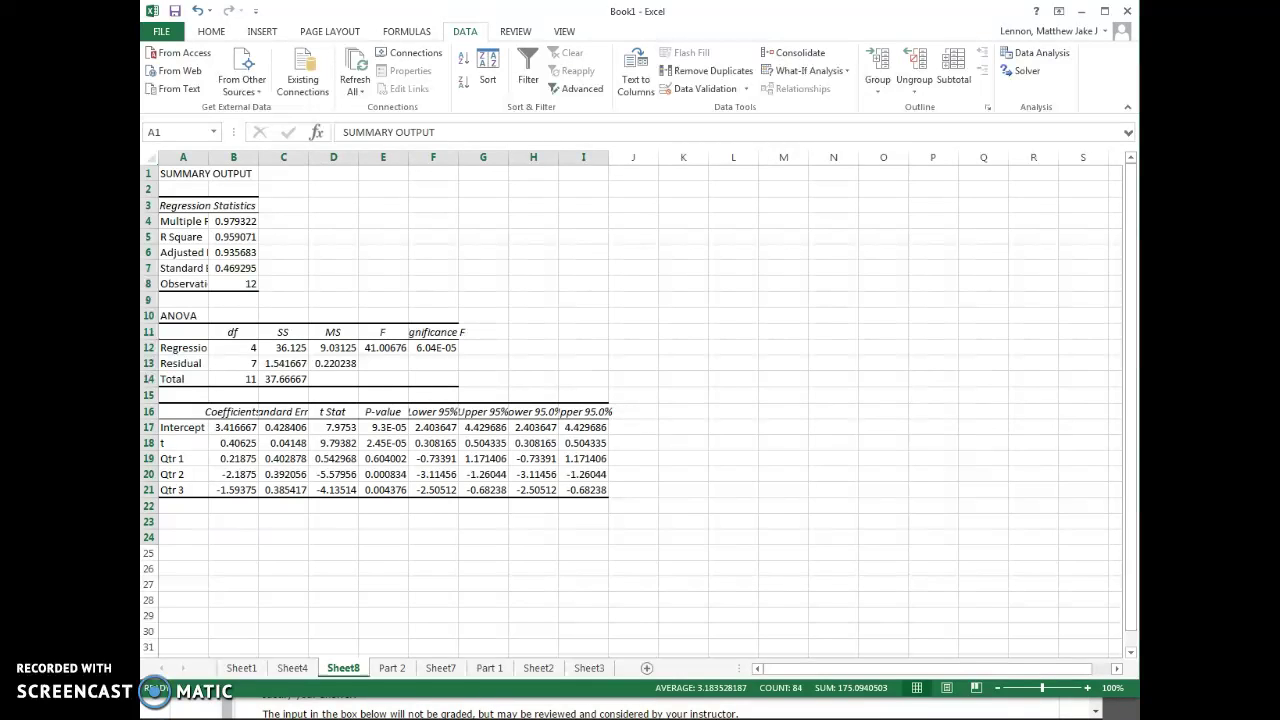
click(545, 705)
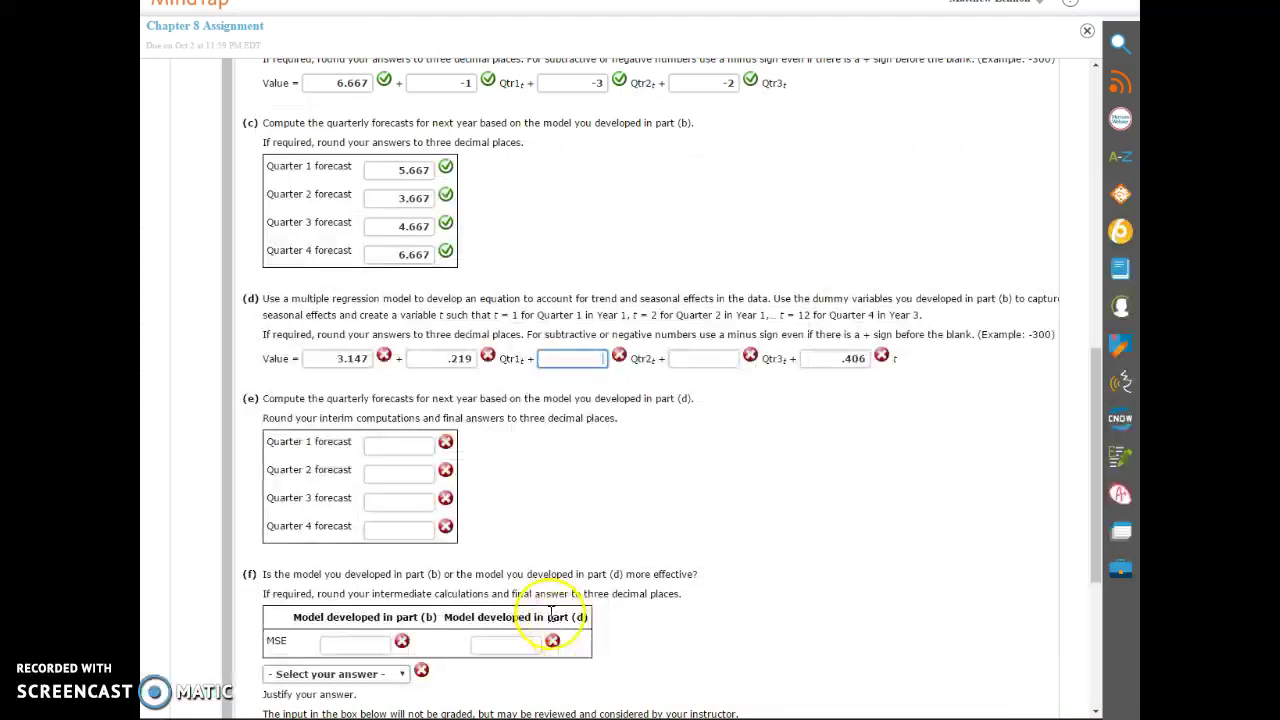
click(579, 358)
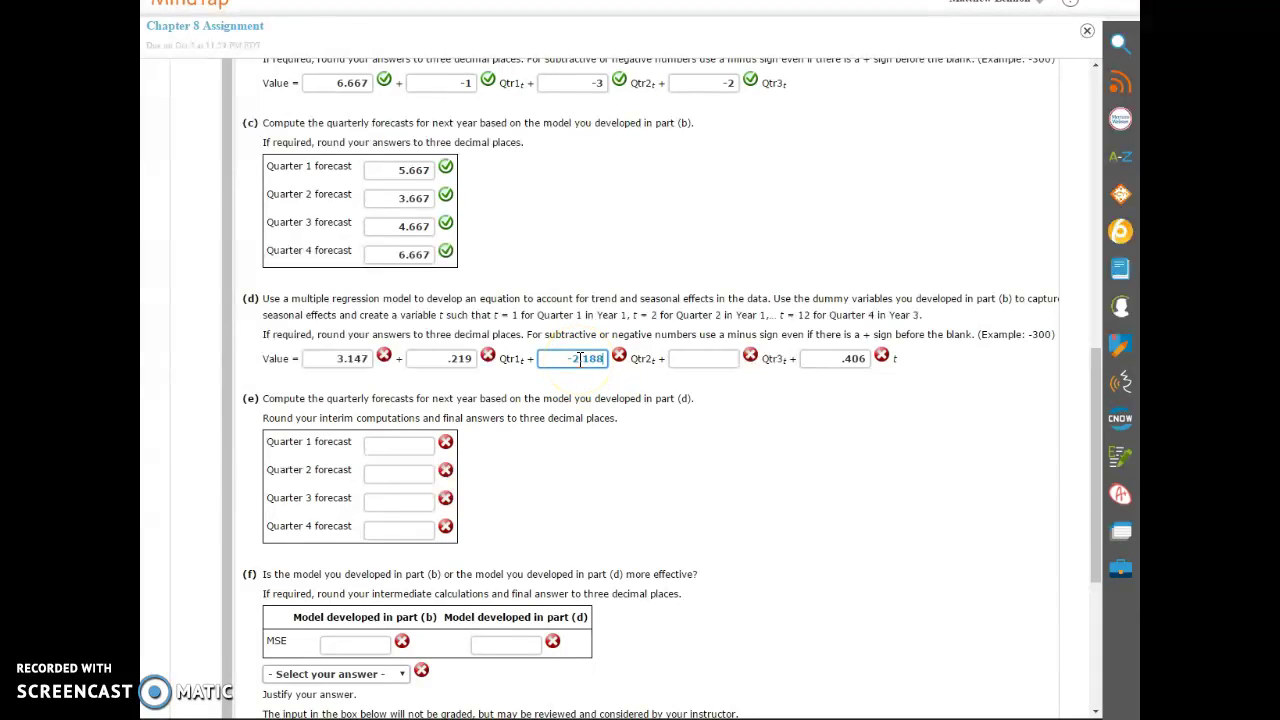
click(651, 700)
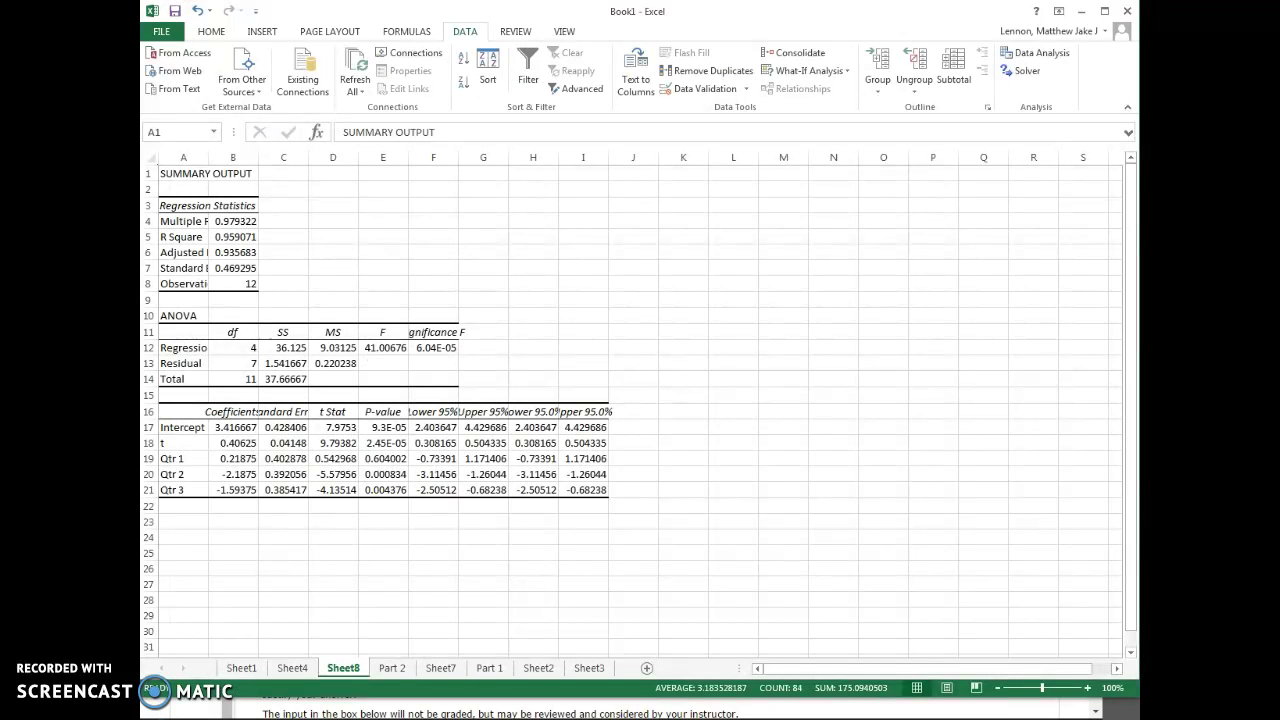
click(651, 705)
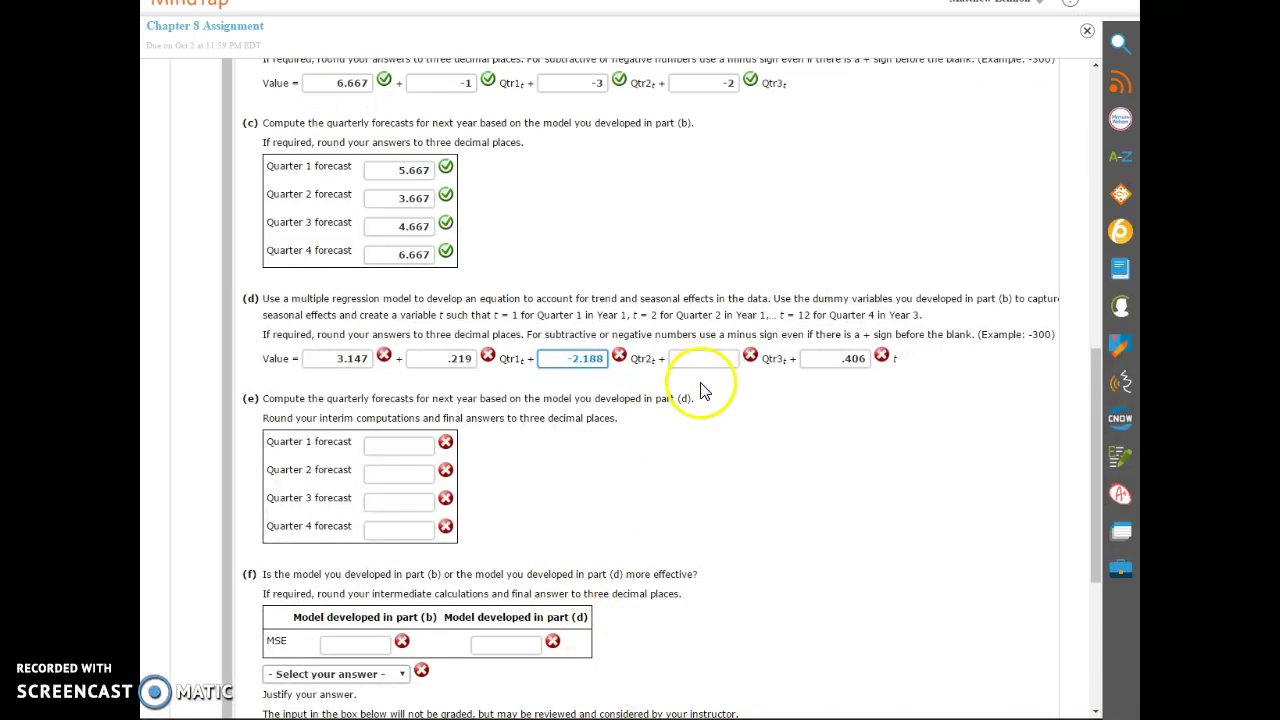
click(712, 360)
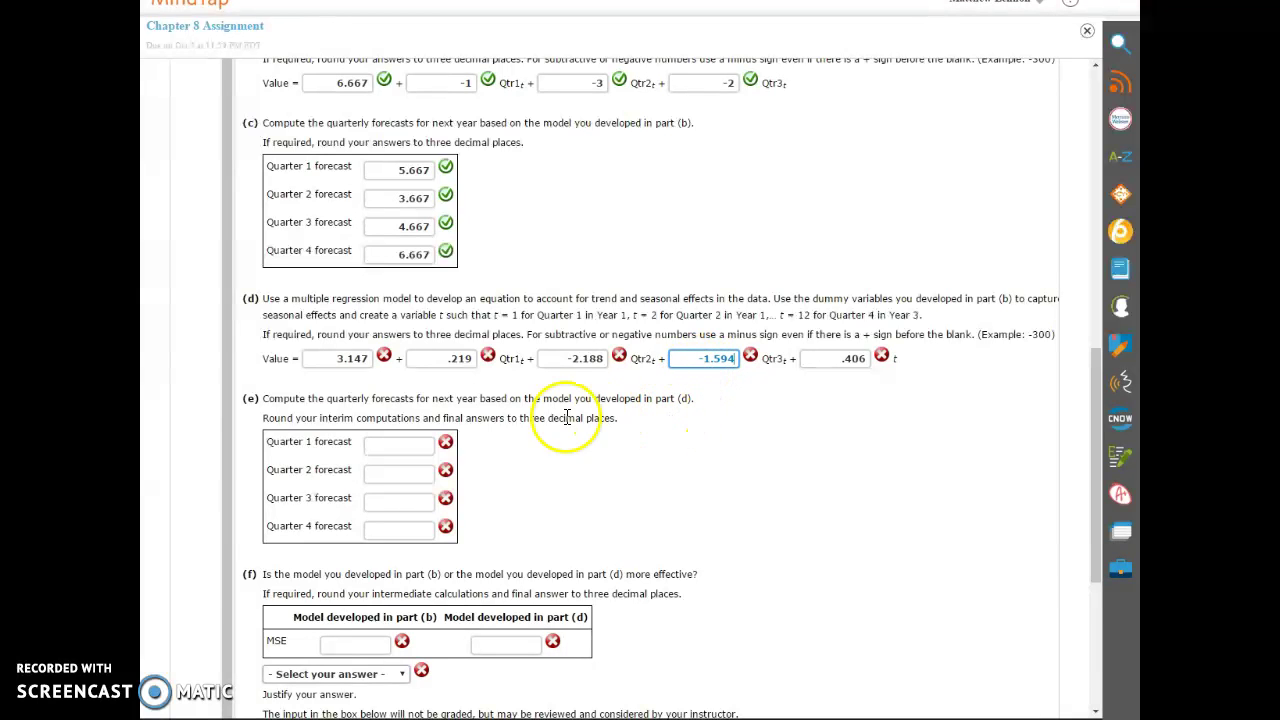
scroll(508, 508, down, 2)
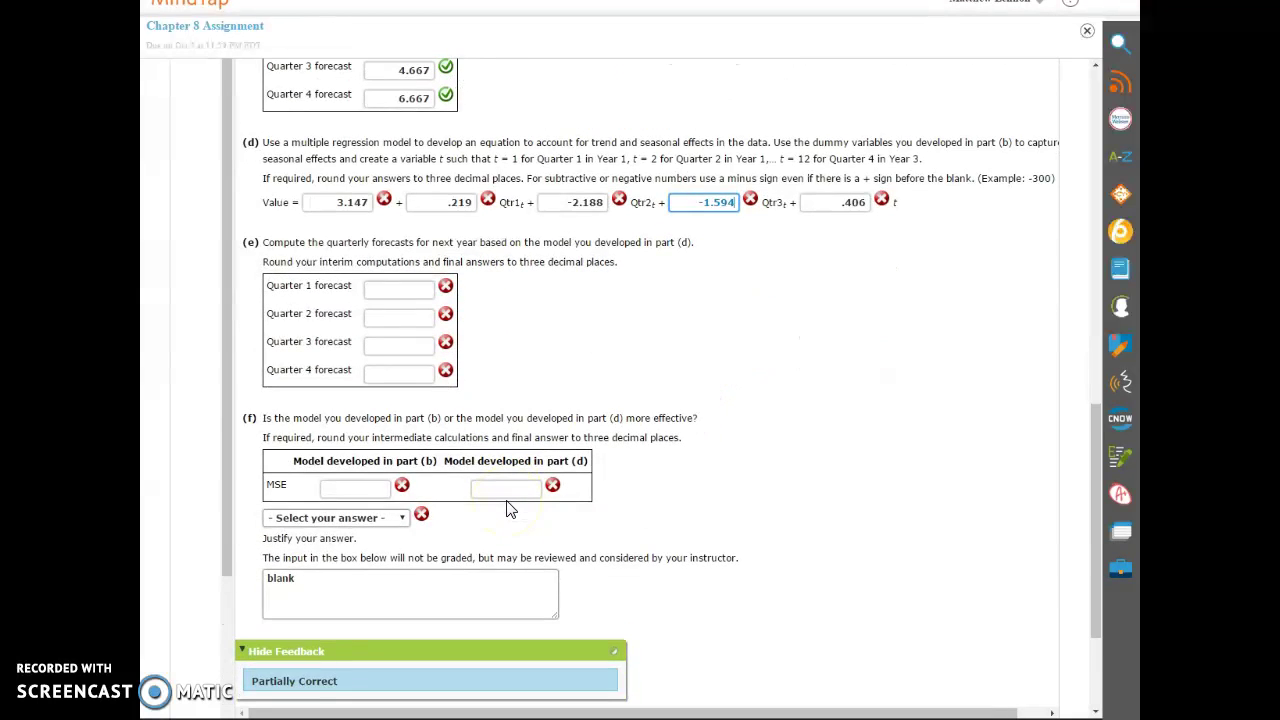
scroll(505, 505, up, 1)
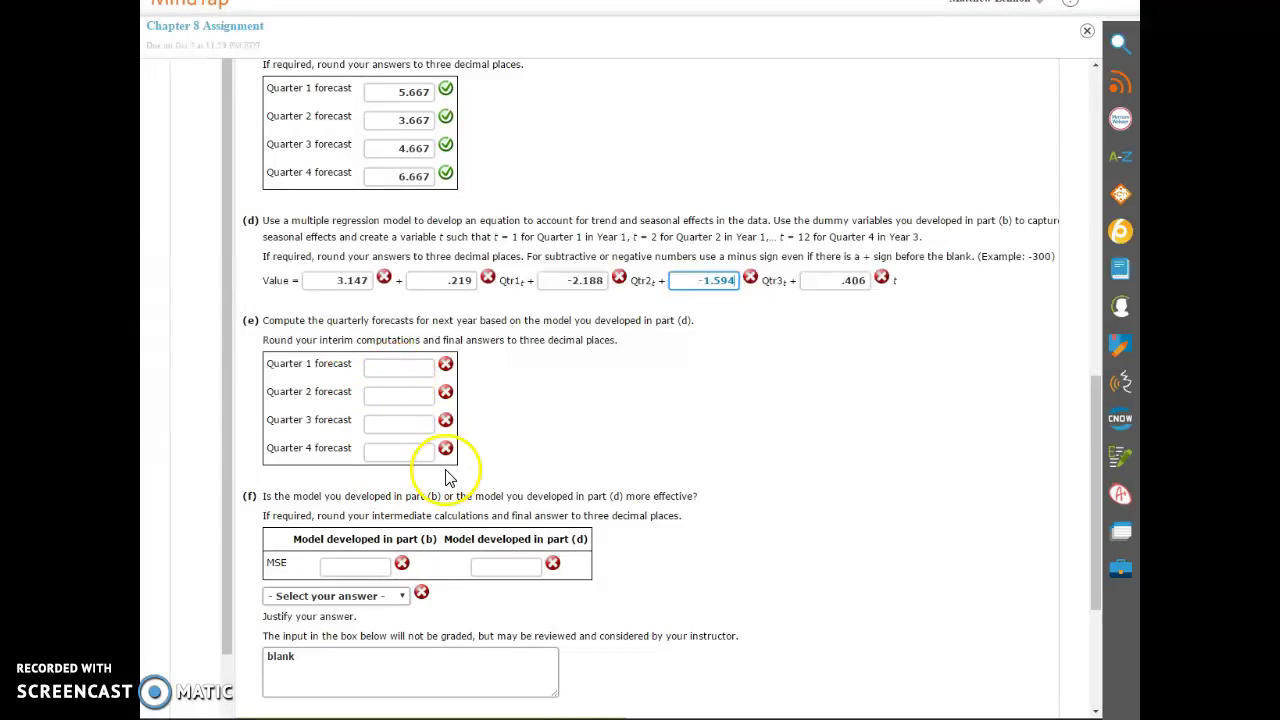
mouse_move(734, 716)
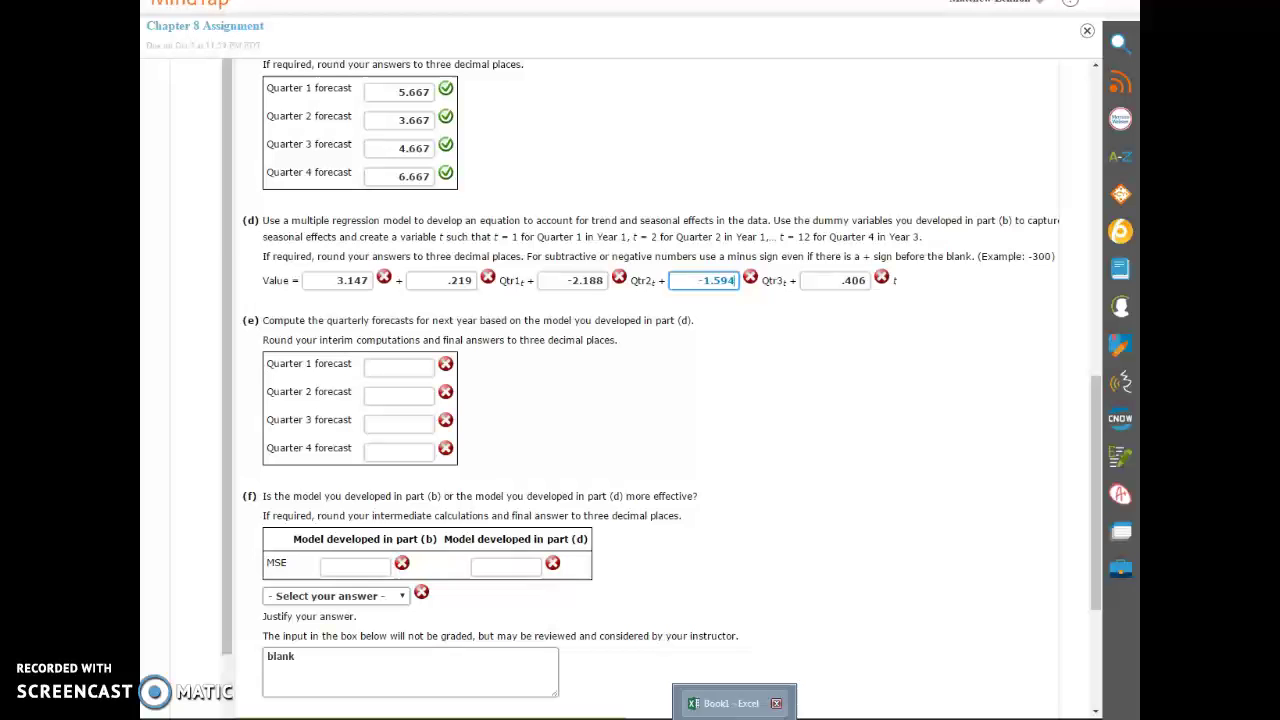
mouse_move(587, 715)
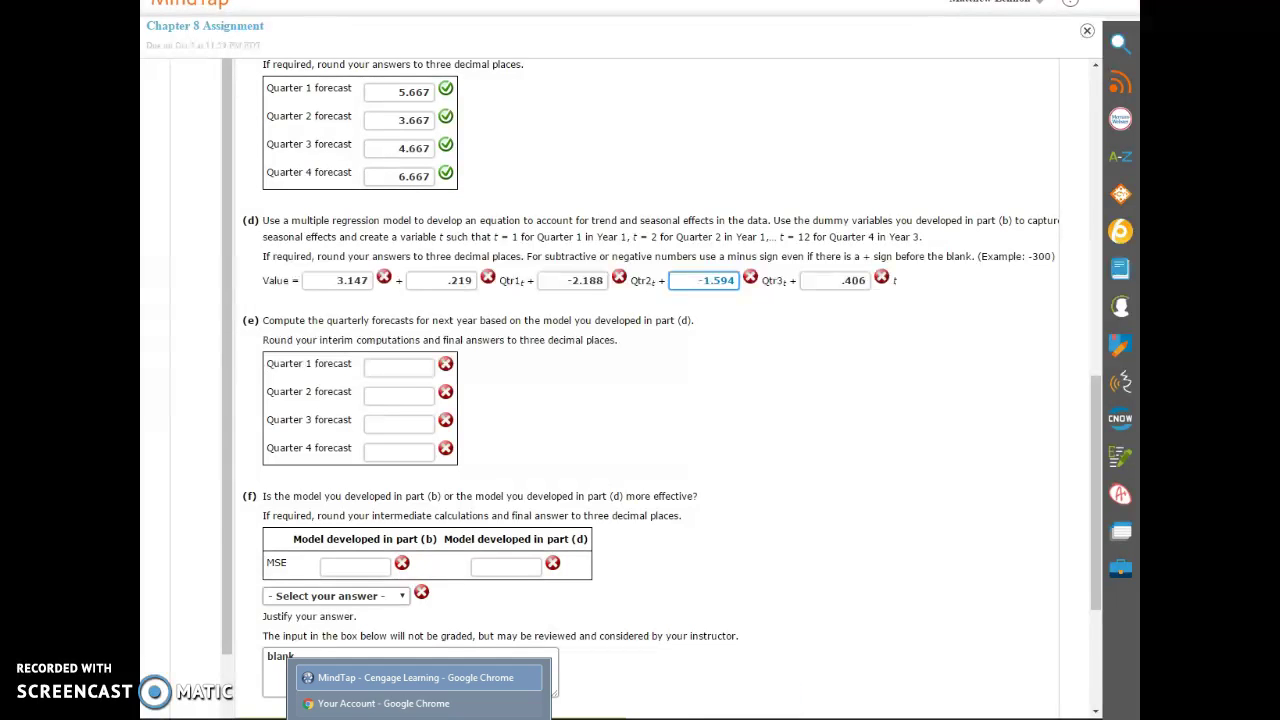
Copy the coefficients from Sheet8 B17:B21 and paste them into Part 2 starting at H21
click(734, 703)
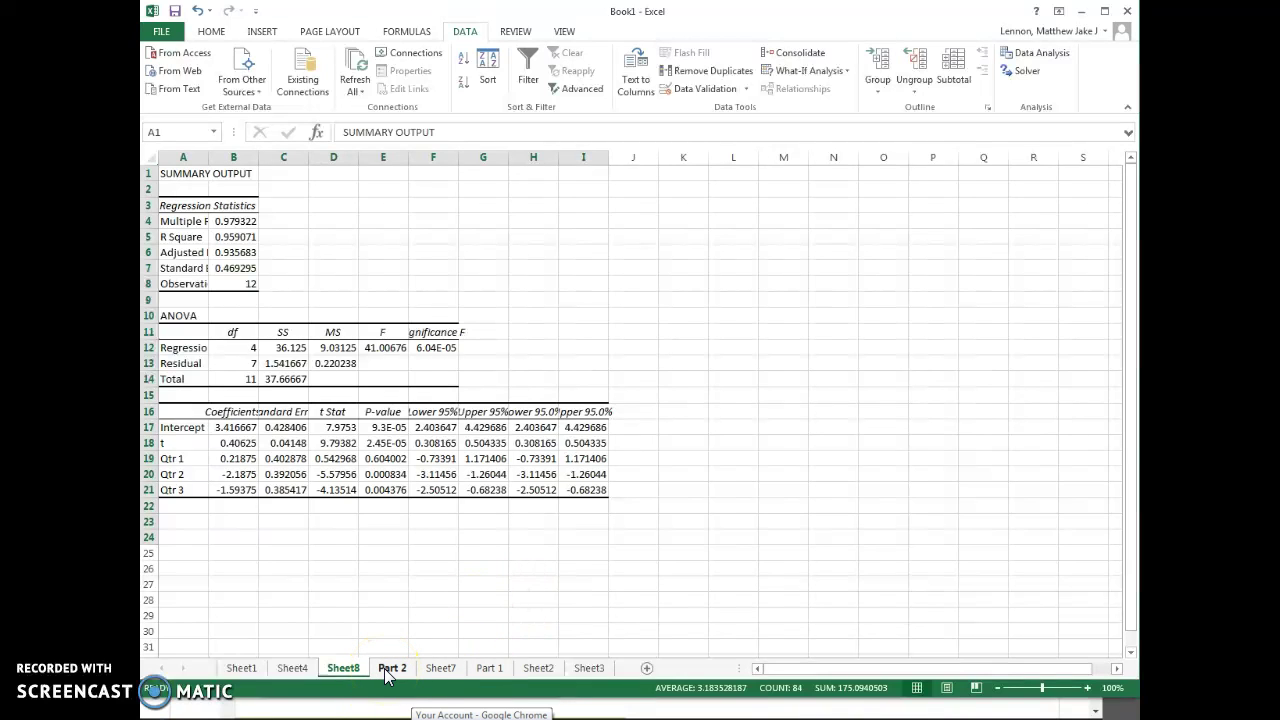
drag(232, 490, 245, 430)
key(ctrl+c)
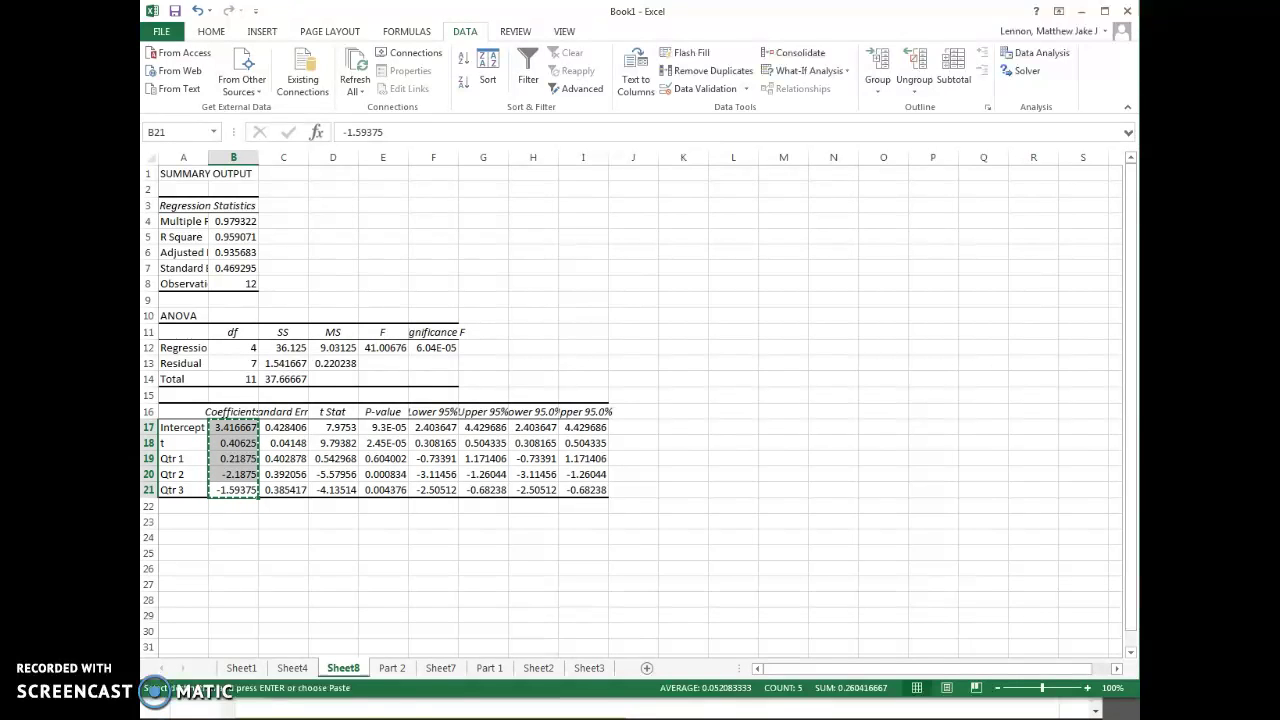
click(392, 668)
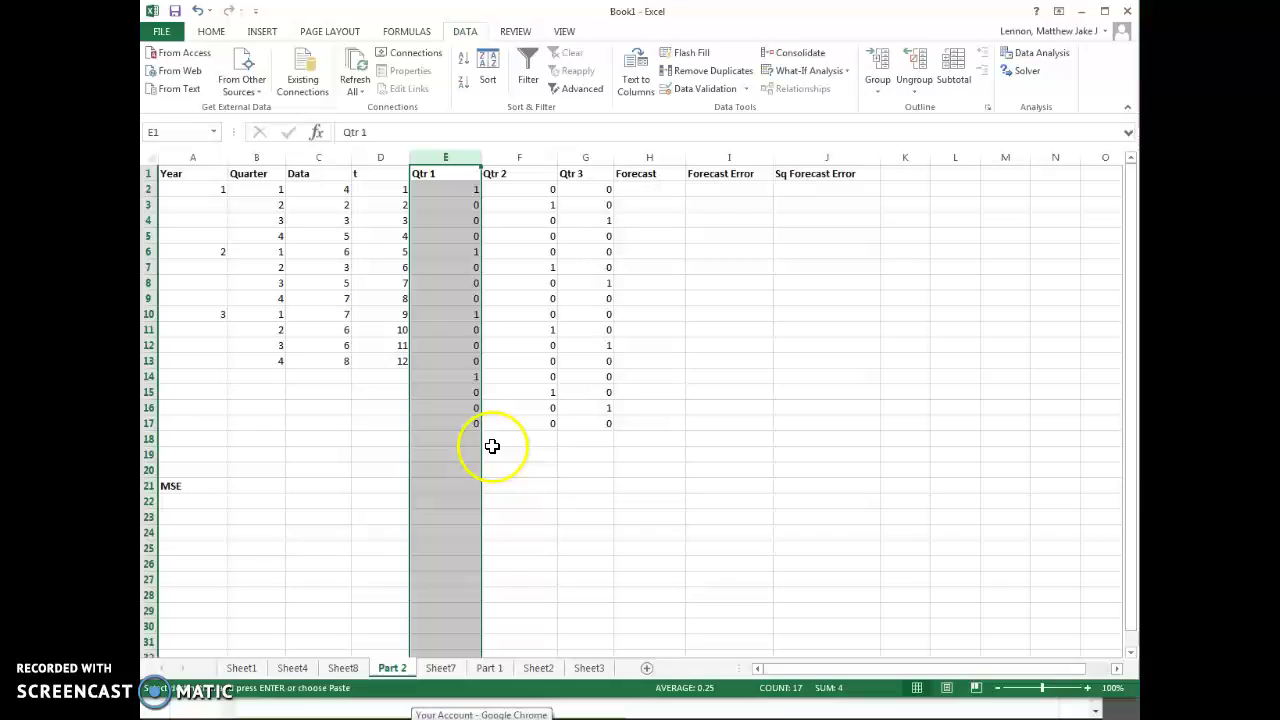
click(652, 484)
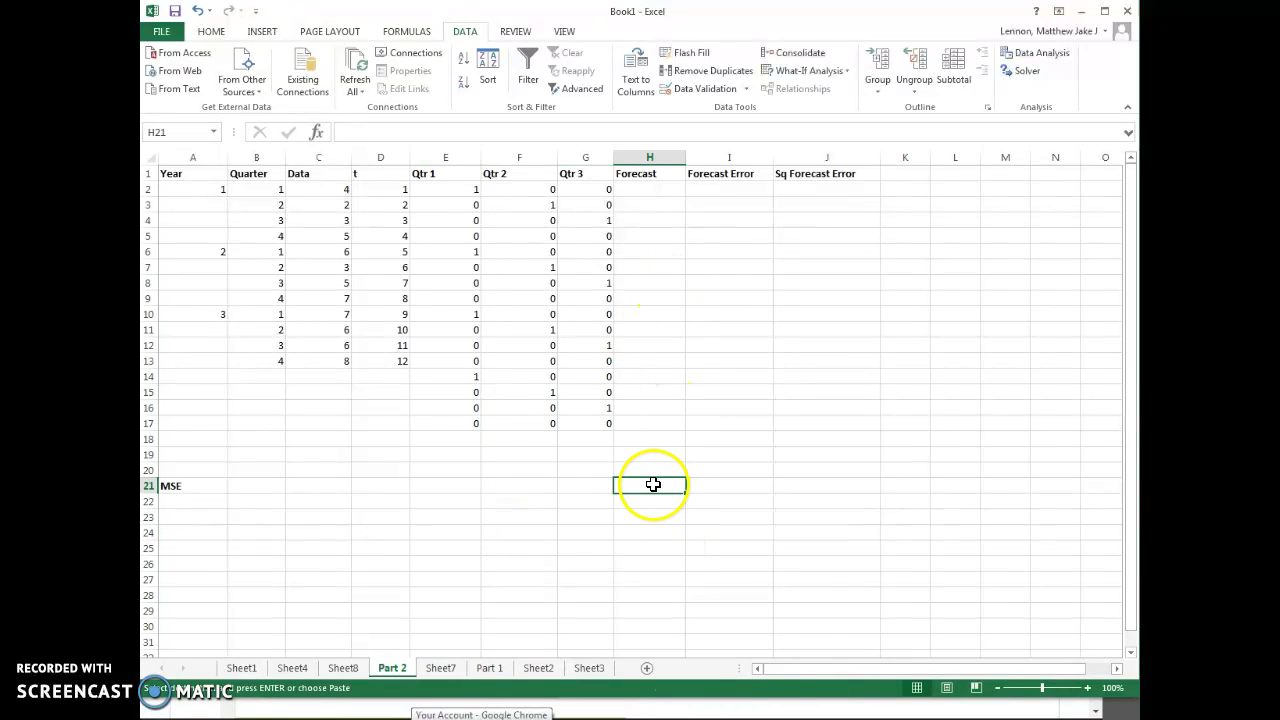
key(ctrl+v)
Begin the H2 forecast formula as =H21+H22*D2+
click(652, 188)
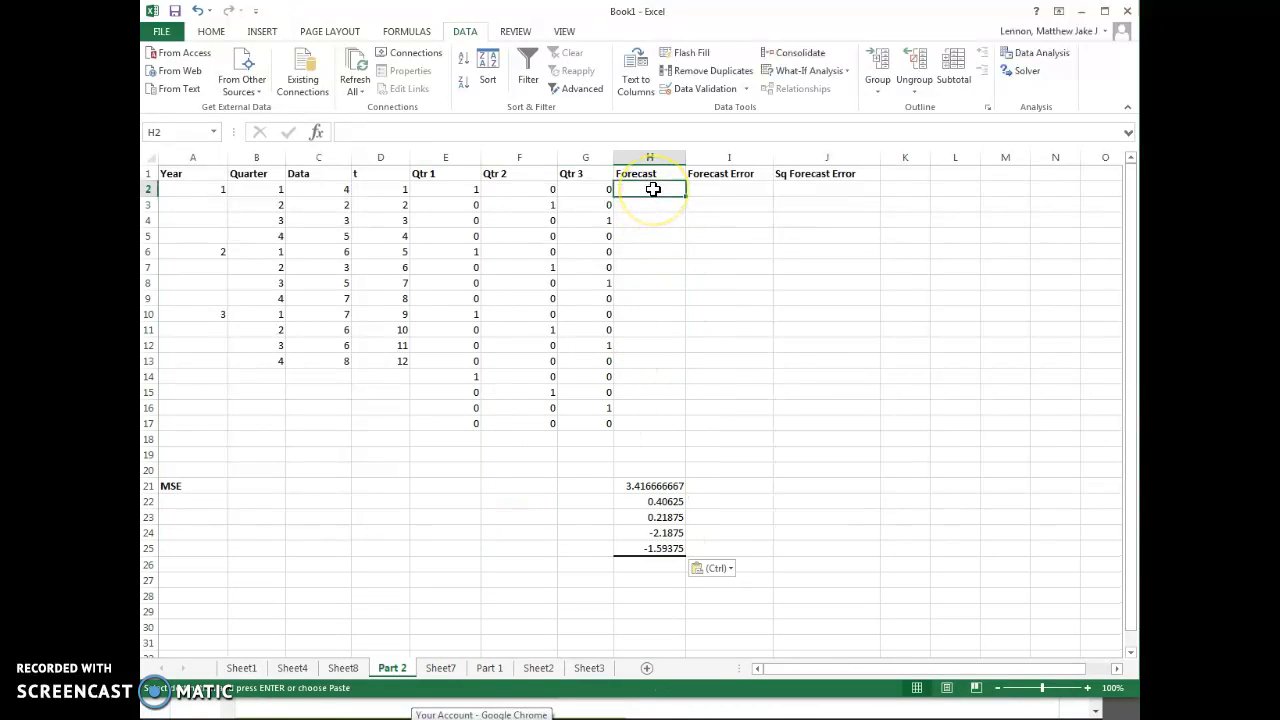
text(=)
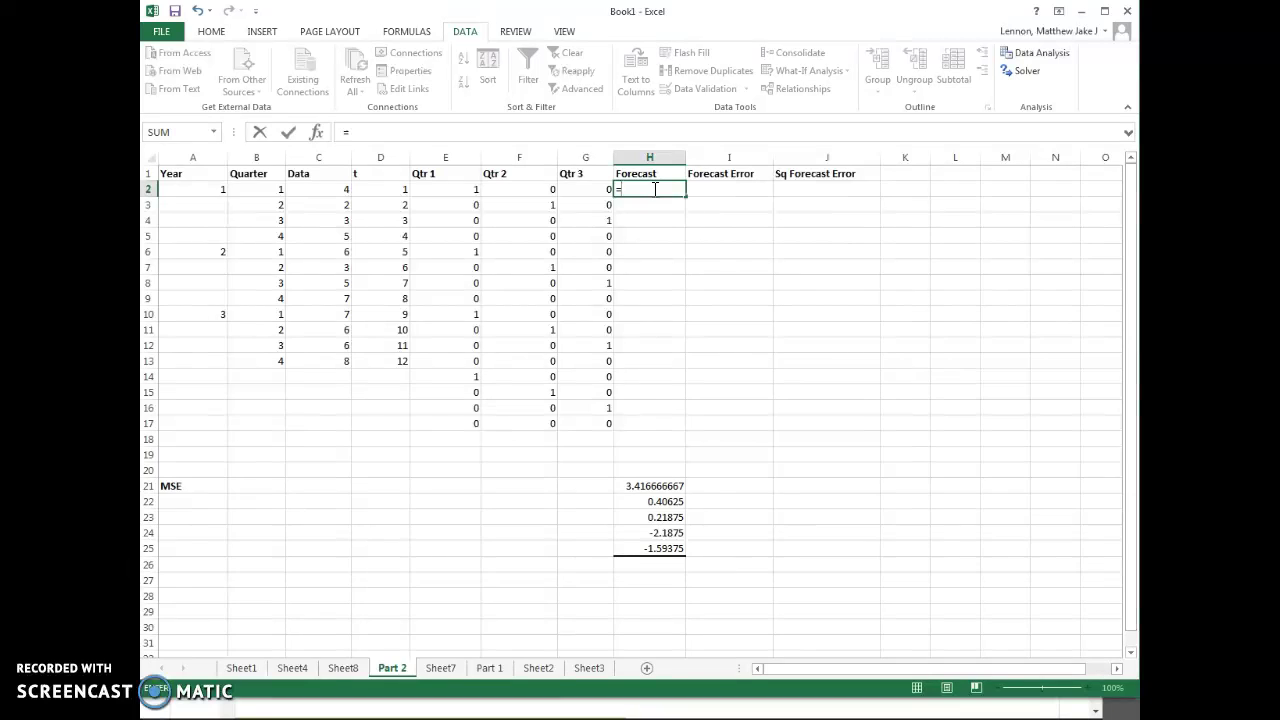
click(670, 485)
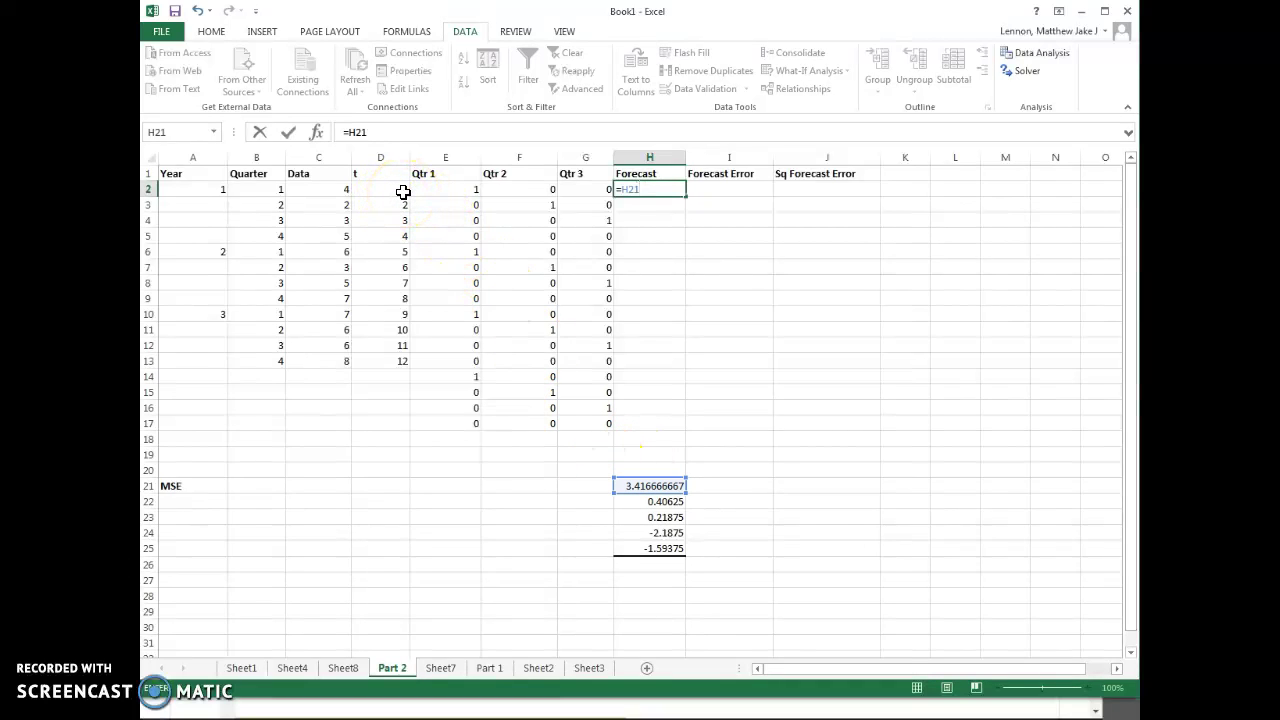
click(652, 501)
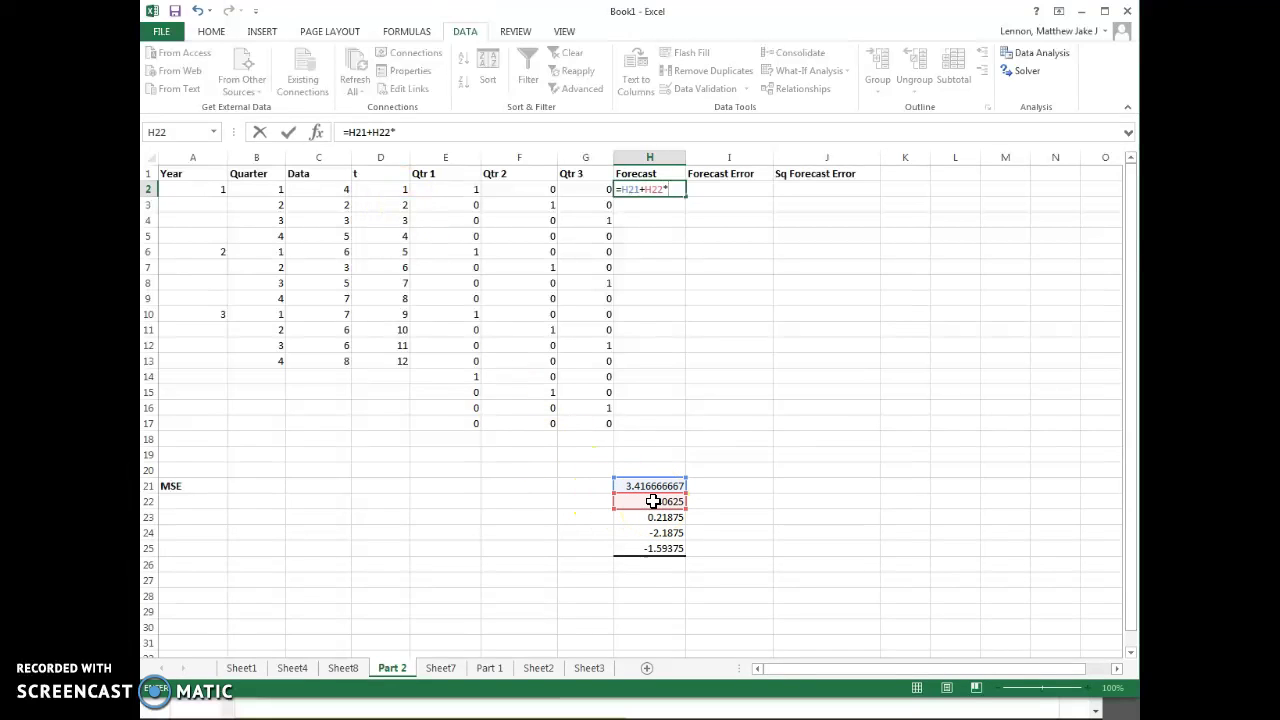
text(*)
click(397, 188)
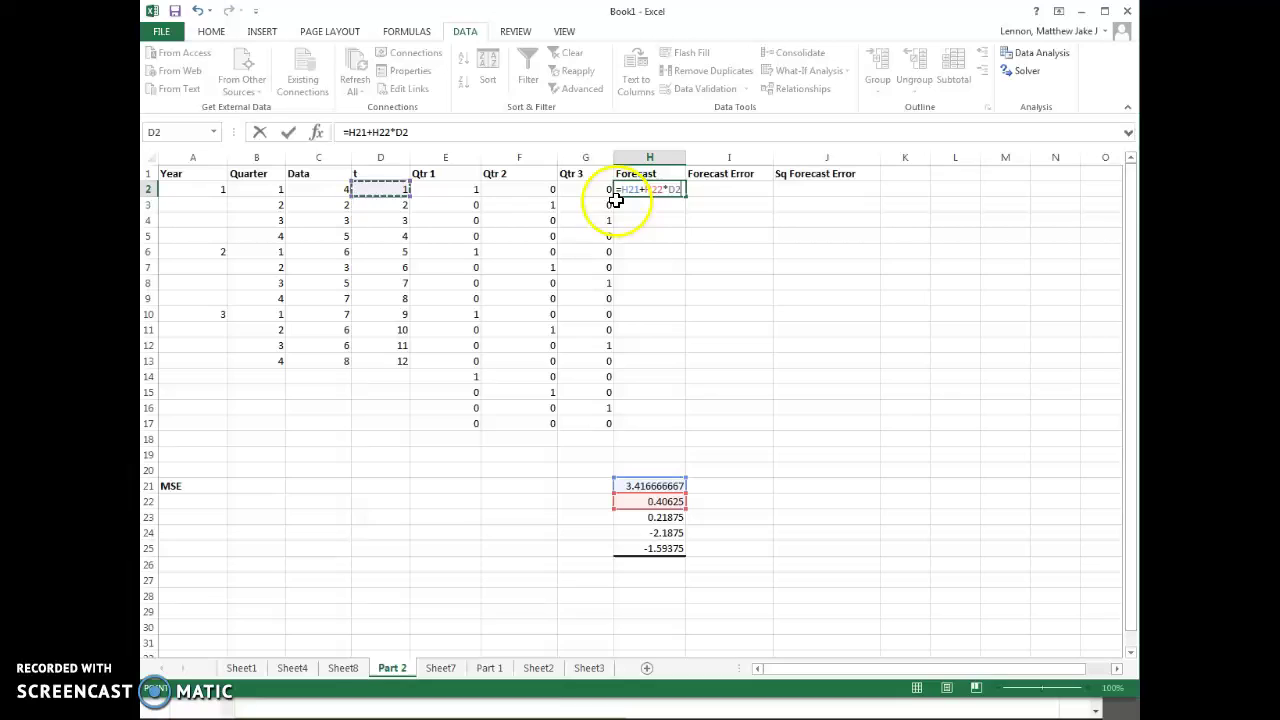
text(+)
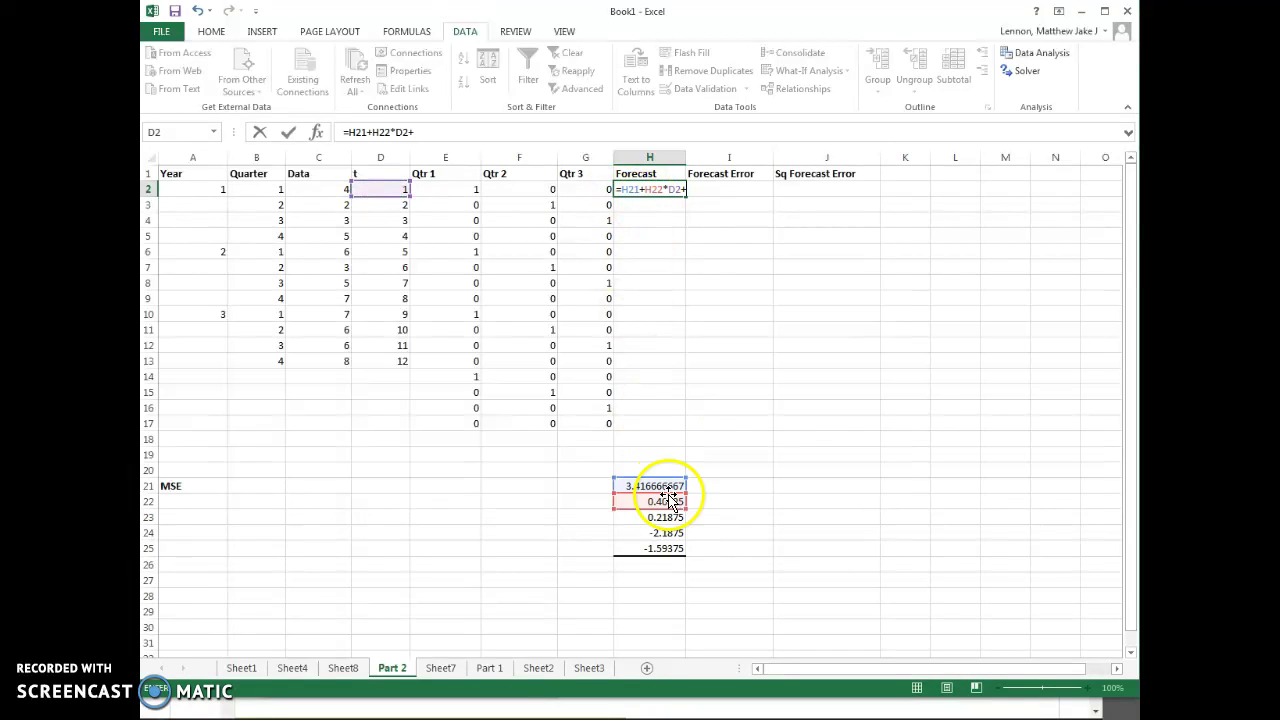
Extend the formula with the H23*E2, F2 and H24*G2 terms
click(672, 518)
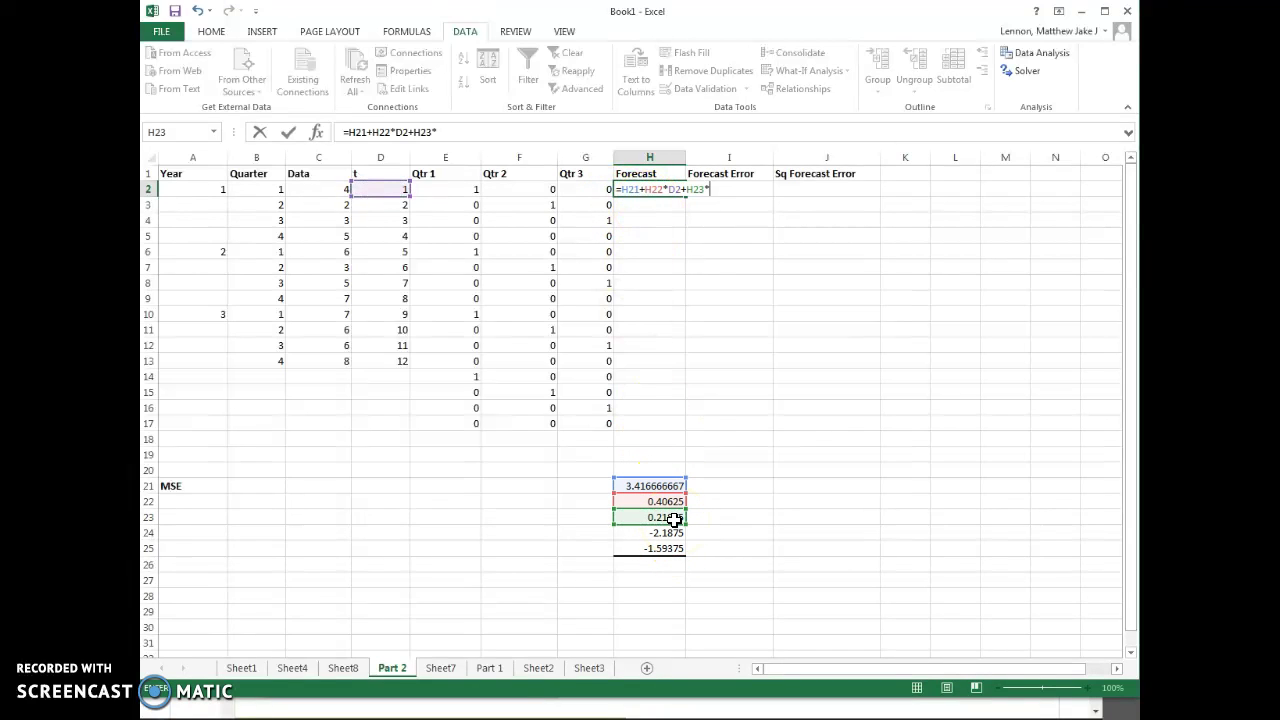
text(*)
click(463, 193)
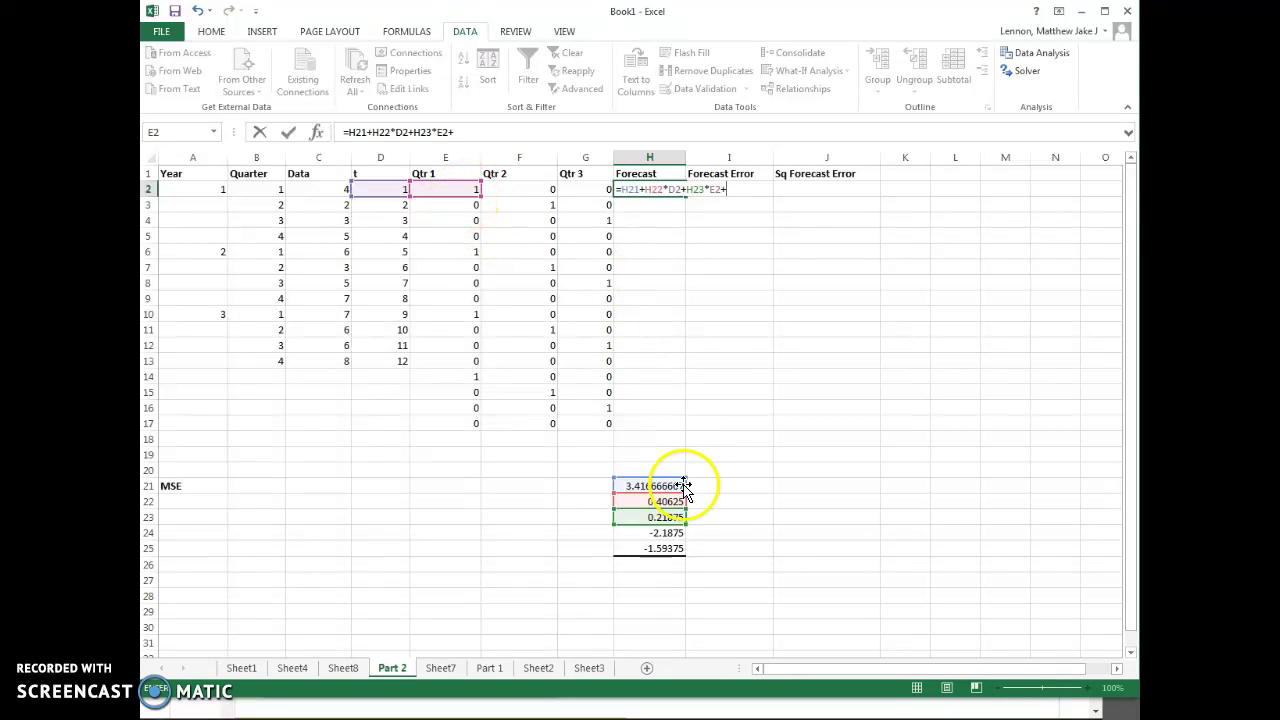
click(547, 193)
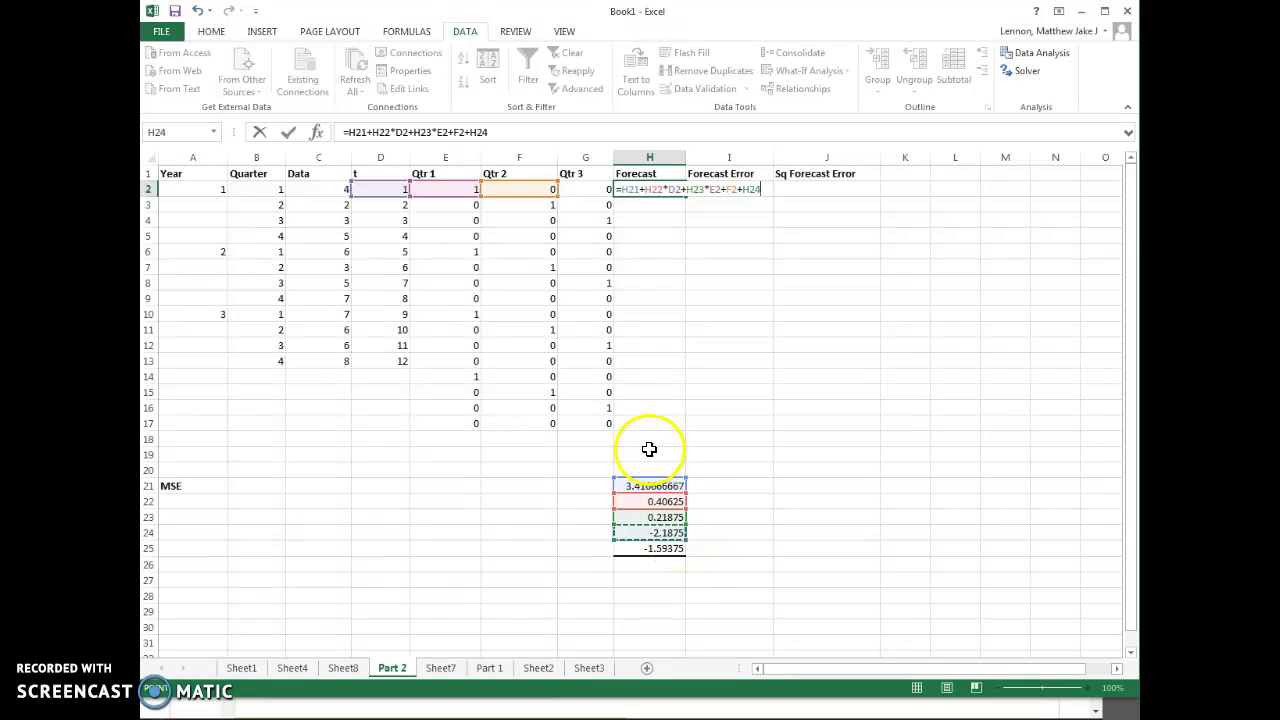
text(*)
click(585, 190)
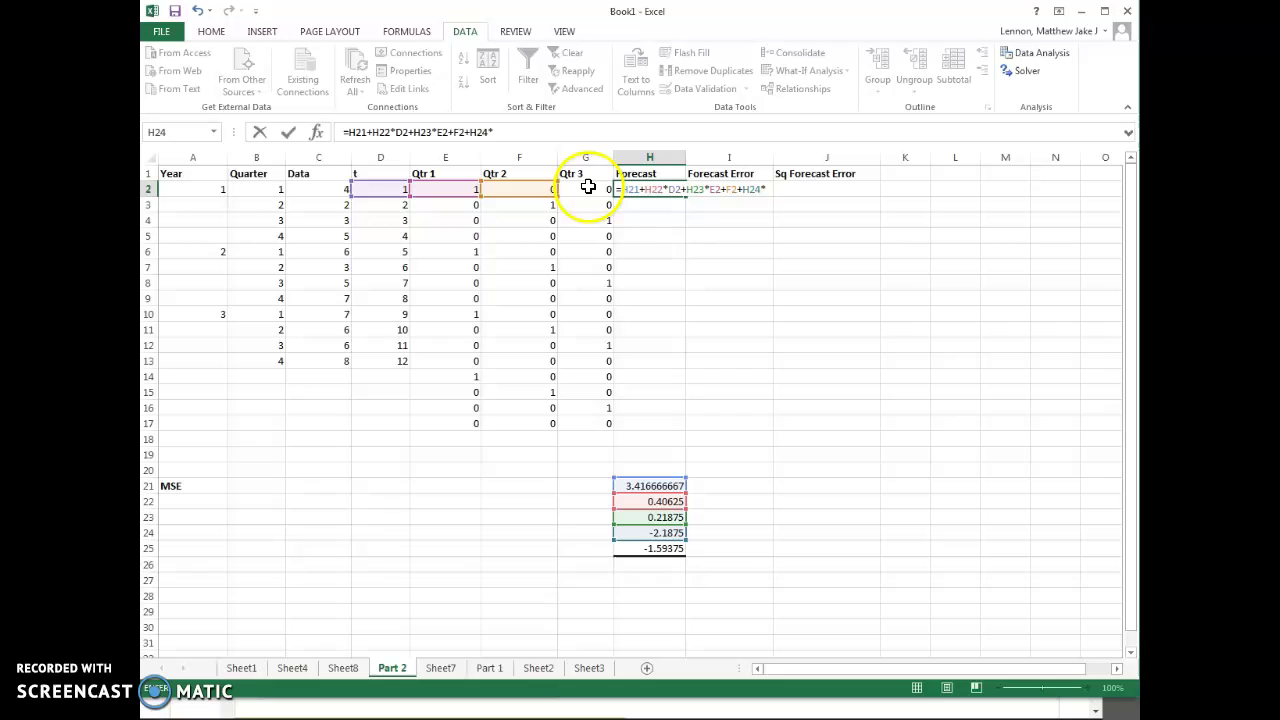
After glancing at Sheet8, delete the stray sheet-name reference from H2's formula
click(342, 667)
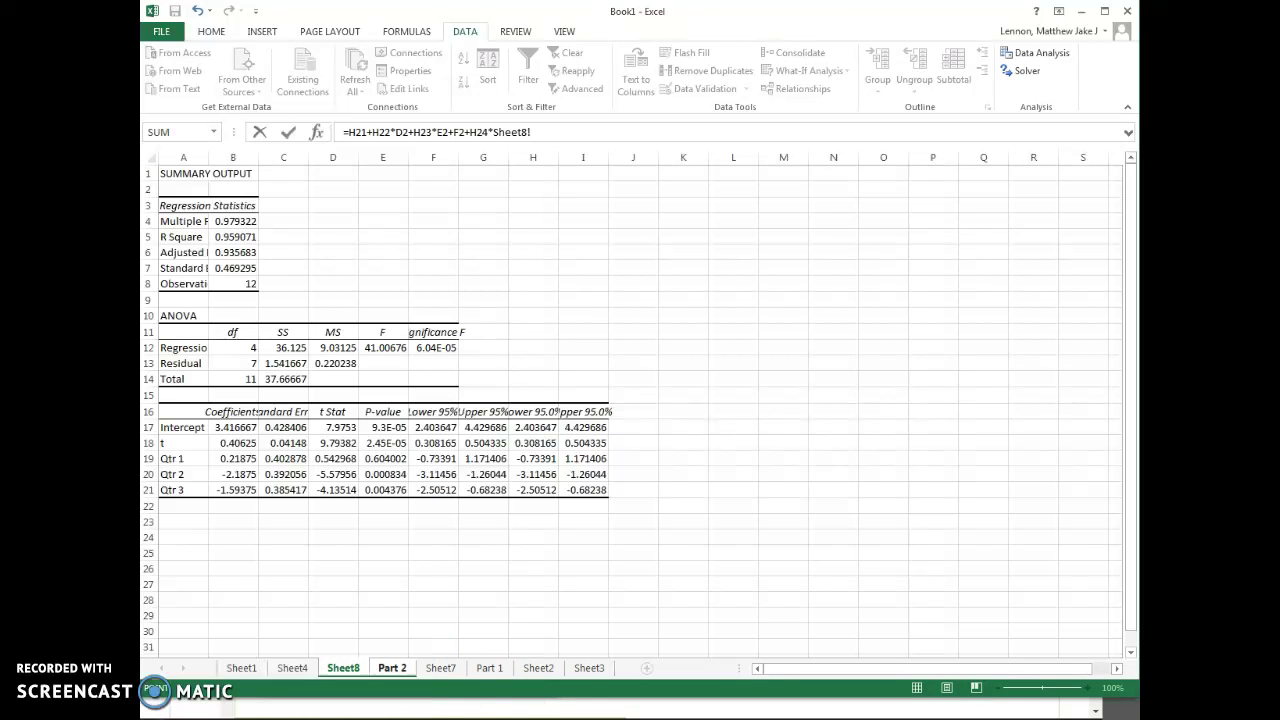
click(400, 669)
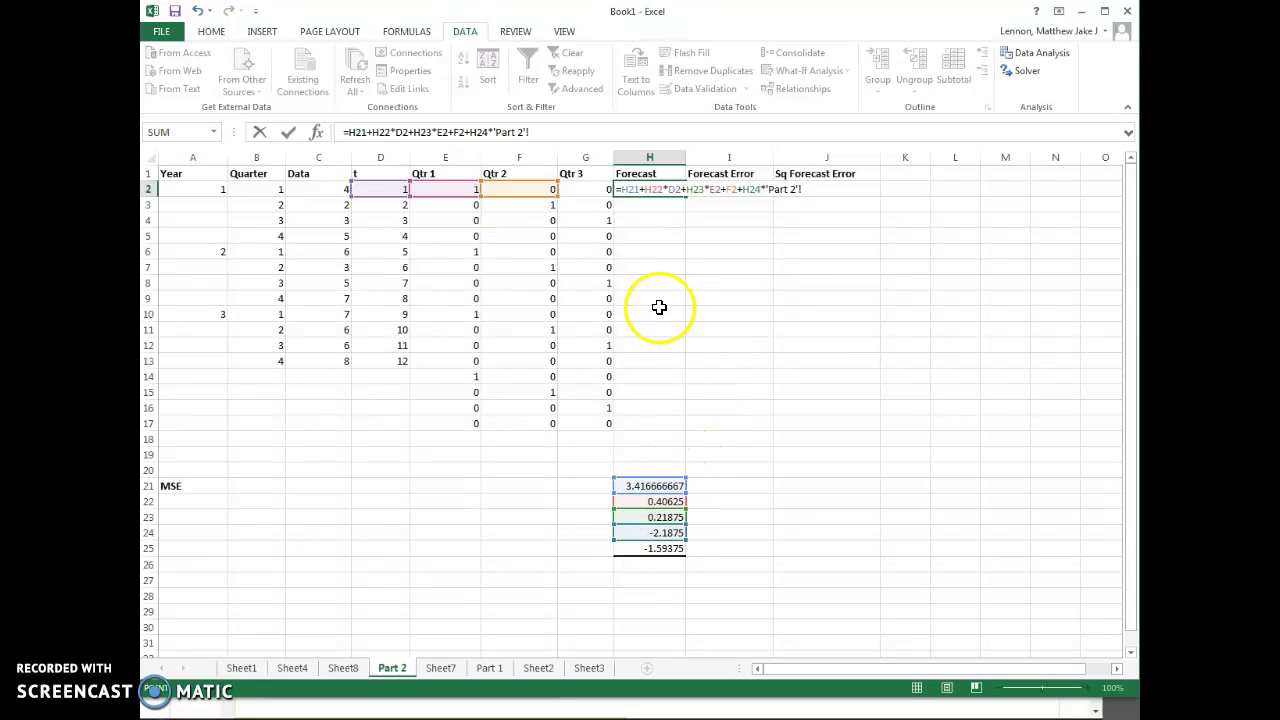
click(641, 502)
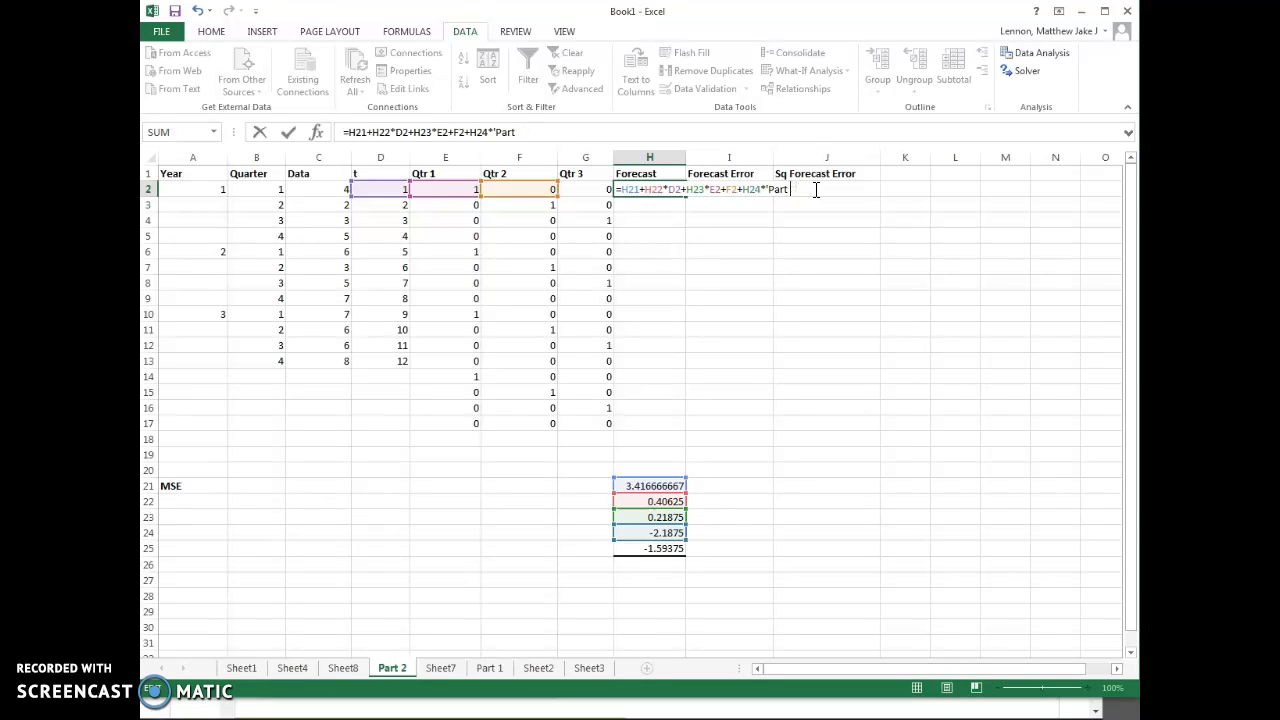
key(BackSpace)
key(BackSpace)
key(BackSpace)
click(771, 197)
click(757, 194)
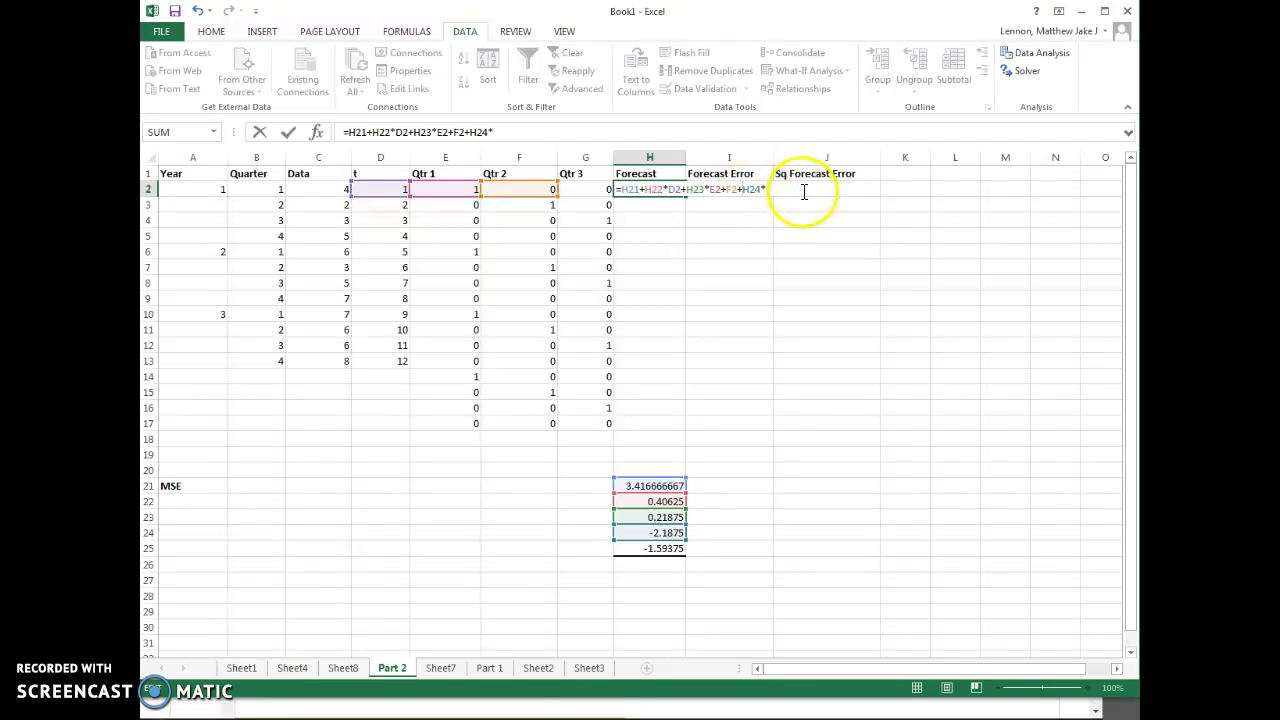
Append +H25* to H2's formula and strip the sheet prefix from the G3 reference
click(777, 203)
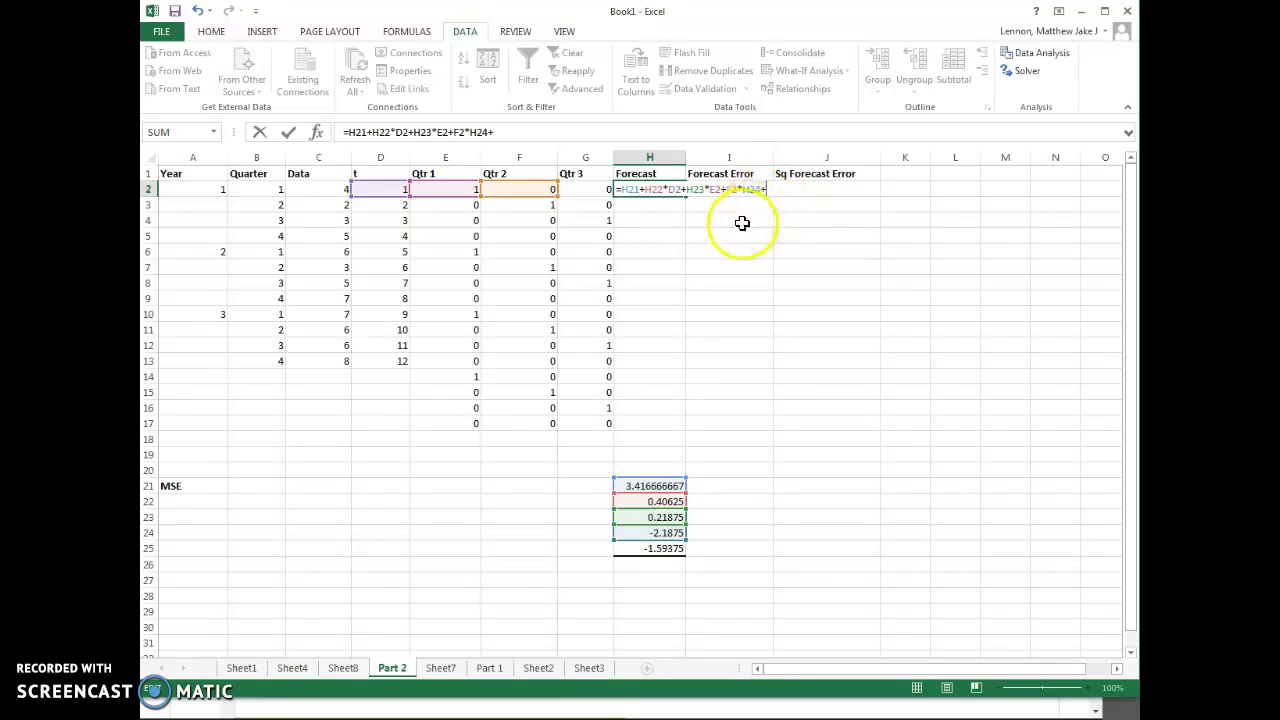
text(+)
click(666, 549)
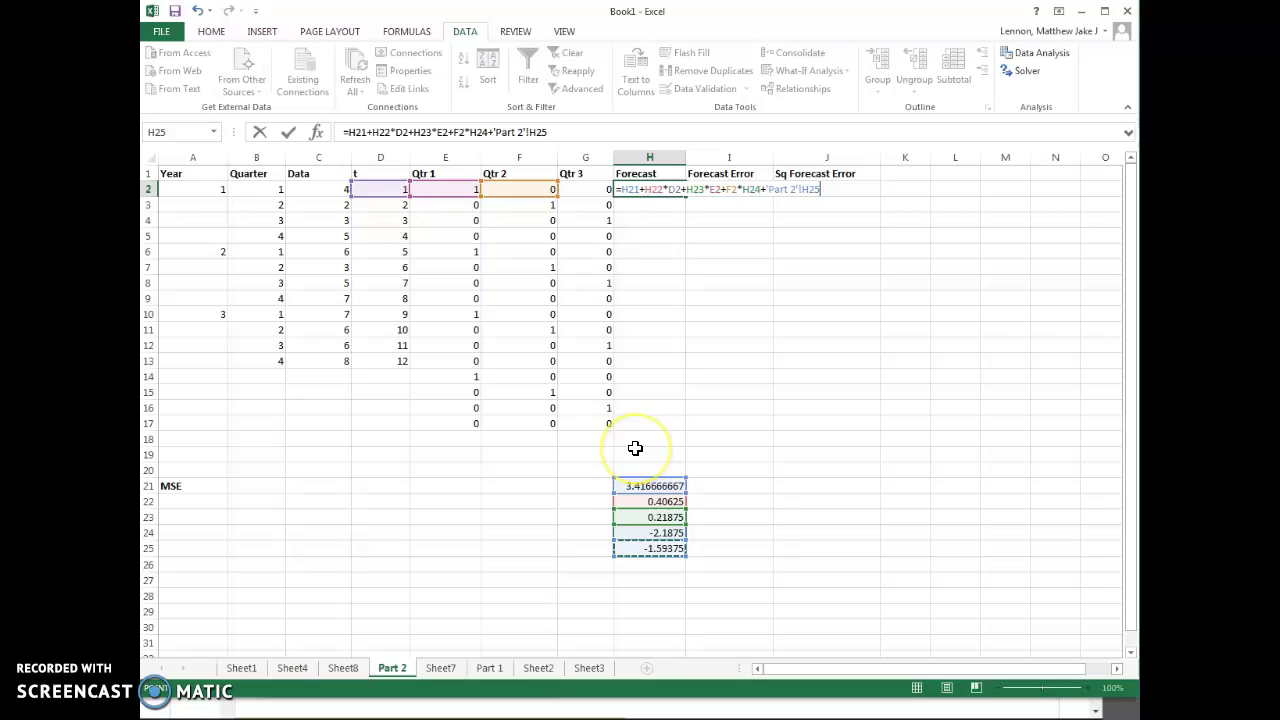
text(*)
click(595, 204)
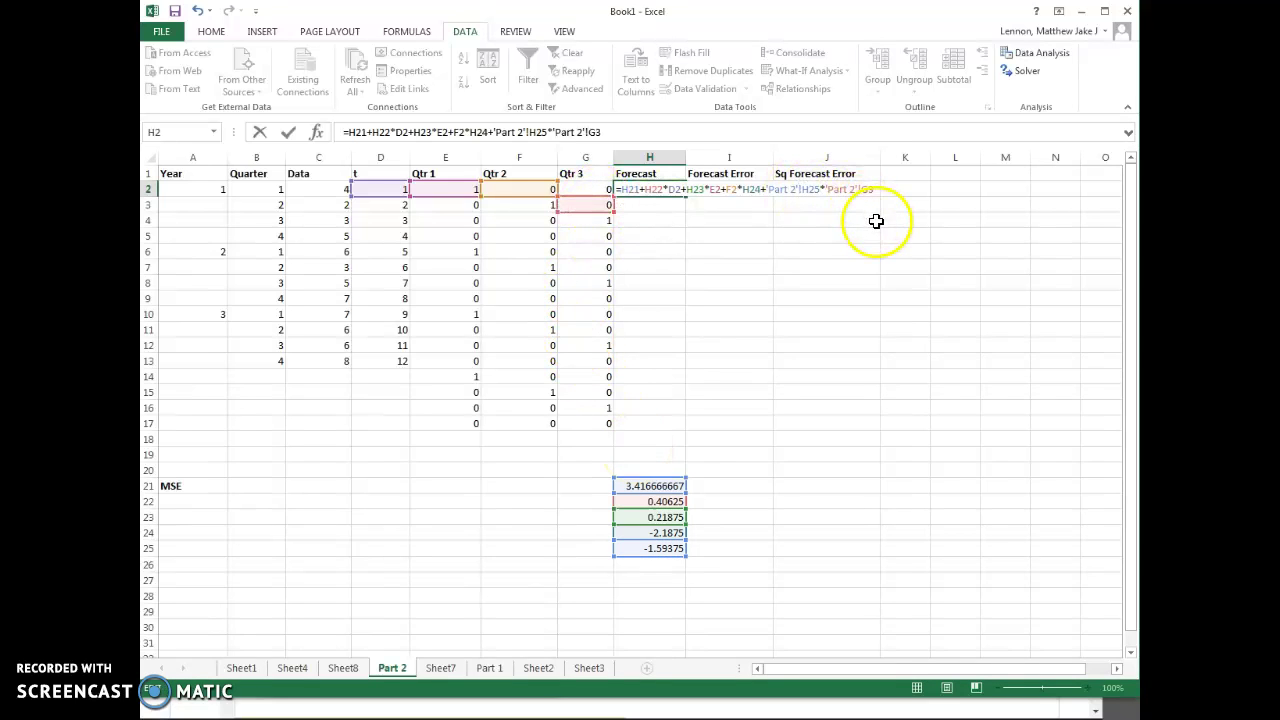
key(BackSpace)
key(BackSpace)
key(BackSpace)
key(BackSpace)
key(BackSpace)
key(BackSpace)
key(BackSpace)
key(BackSpace)
key(BackSpace)
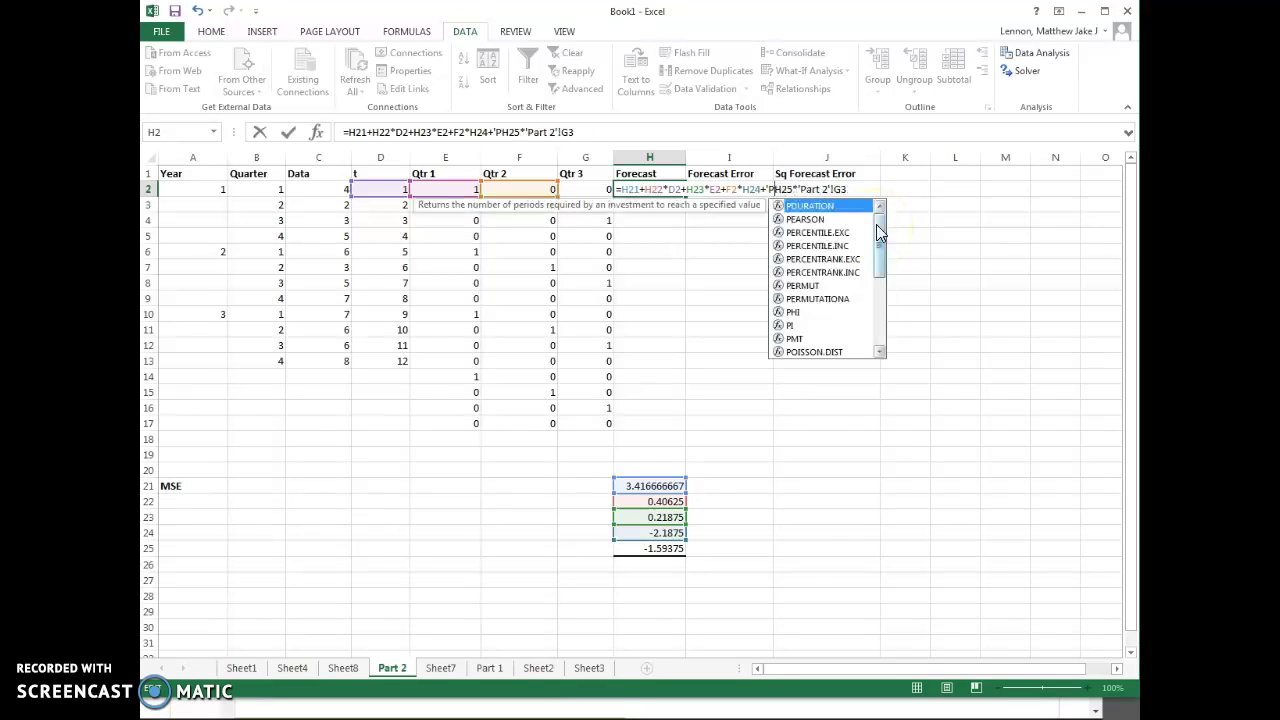
key(Right)
key(Right)
key(Right)
key(Right)
key(Right)
key(Right)
key(Right)
key(Right)
key(Right)
key(Right)
key(Right)
key(Right)
key(Right)
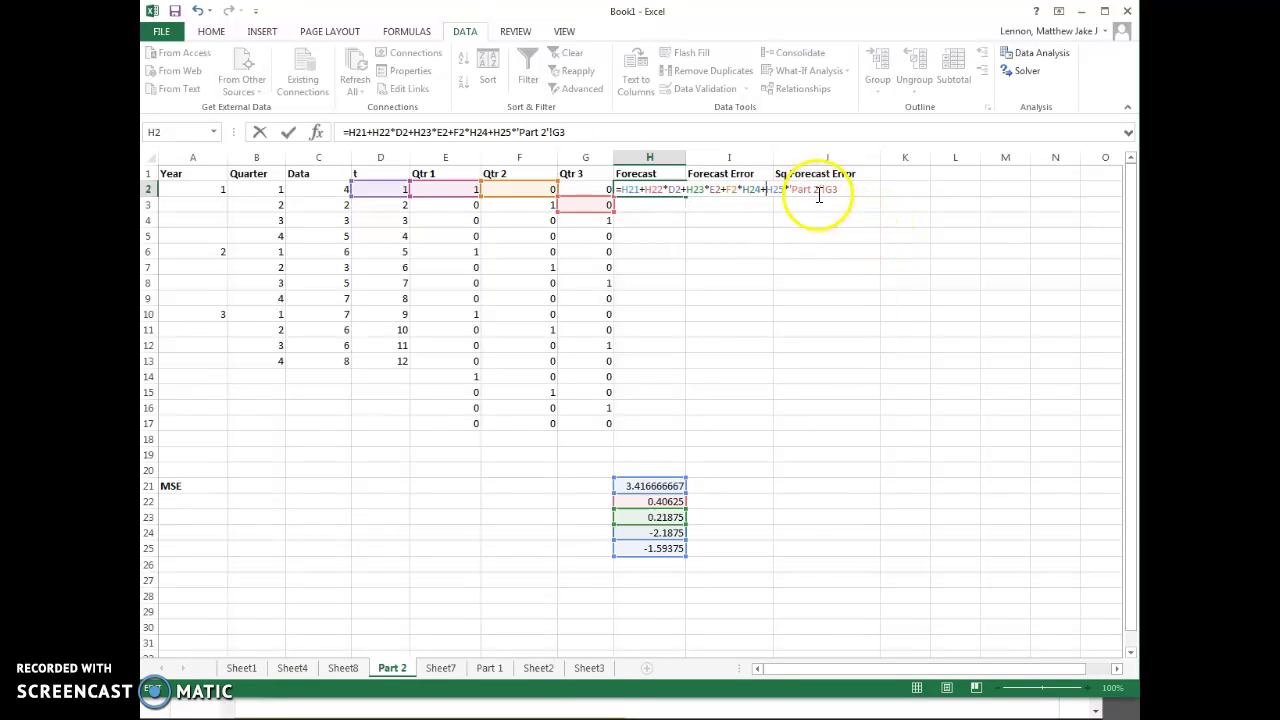
key(BackSpace)
key(BackSpace)
key(BackSpace)
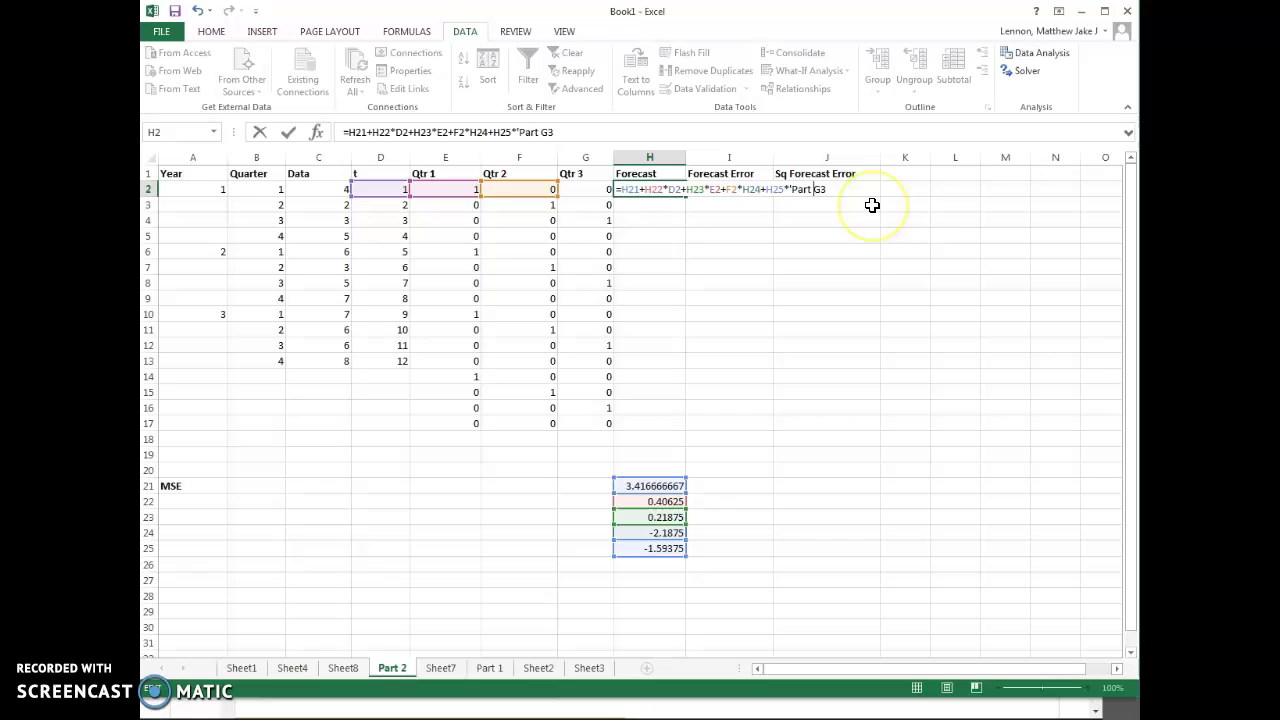
key(BackSpace)
key(BackSpace)
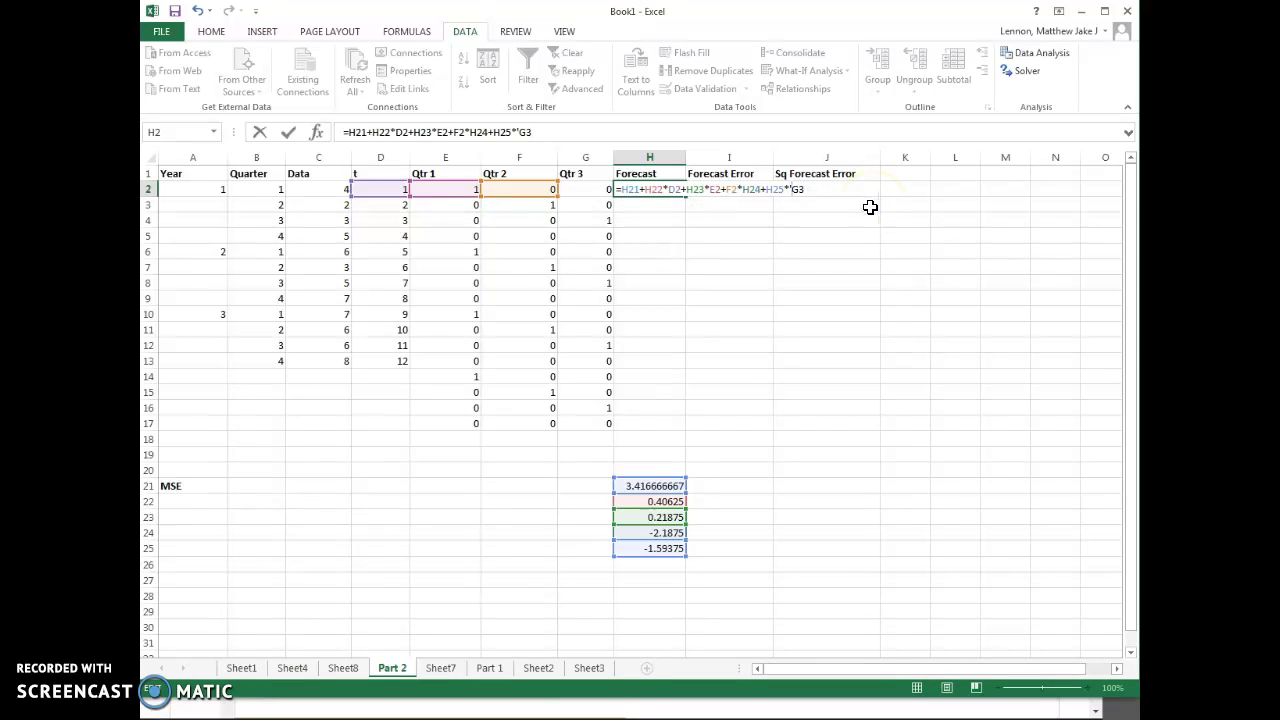
key(BackSpace)
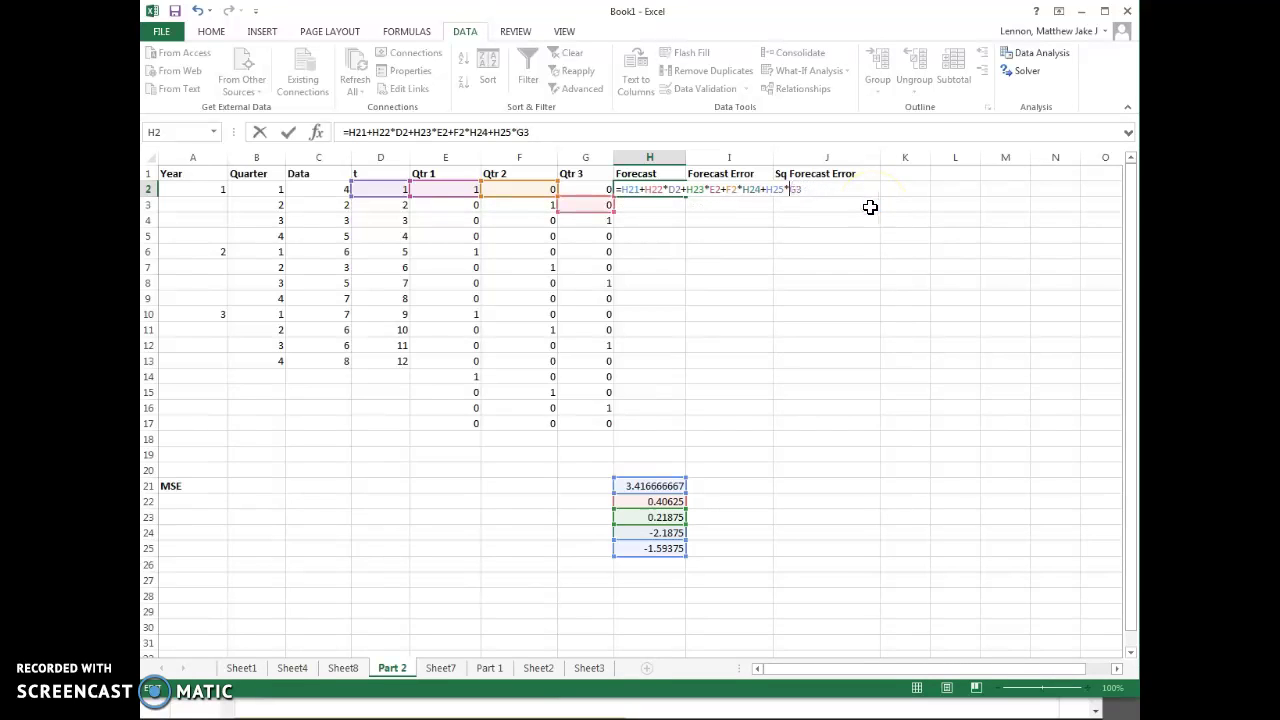
Point the last term at G2 and commit =H21+H22*D2+H23*E2+F2*H24+H25*G2, giving 4.041666667
click(578, 190)
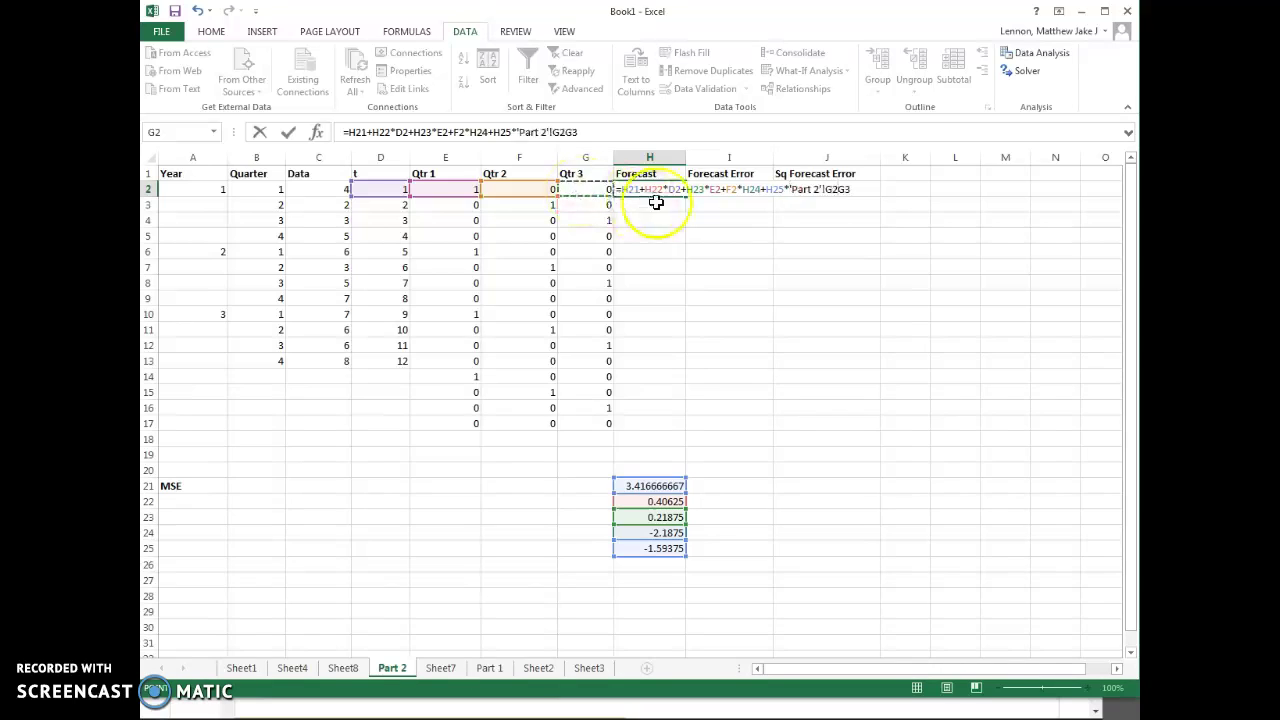
click(826, 189)
key(BackSpace)
key(BackSpace)
key(BackSpace)
key(BackSpace)
key(BackSpace)
key(BackSpace)
key(BackSpace)
key(BackSpace)
key(BackSpace)
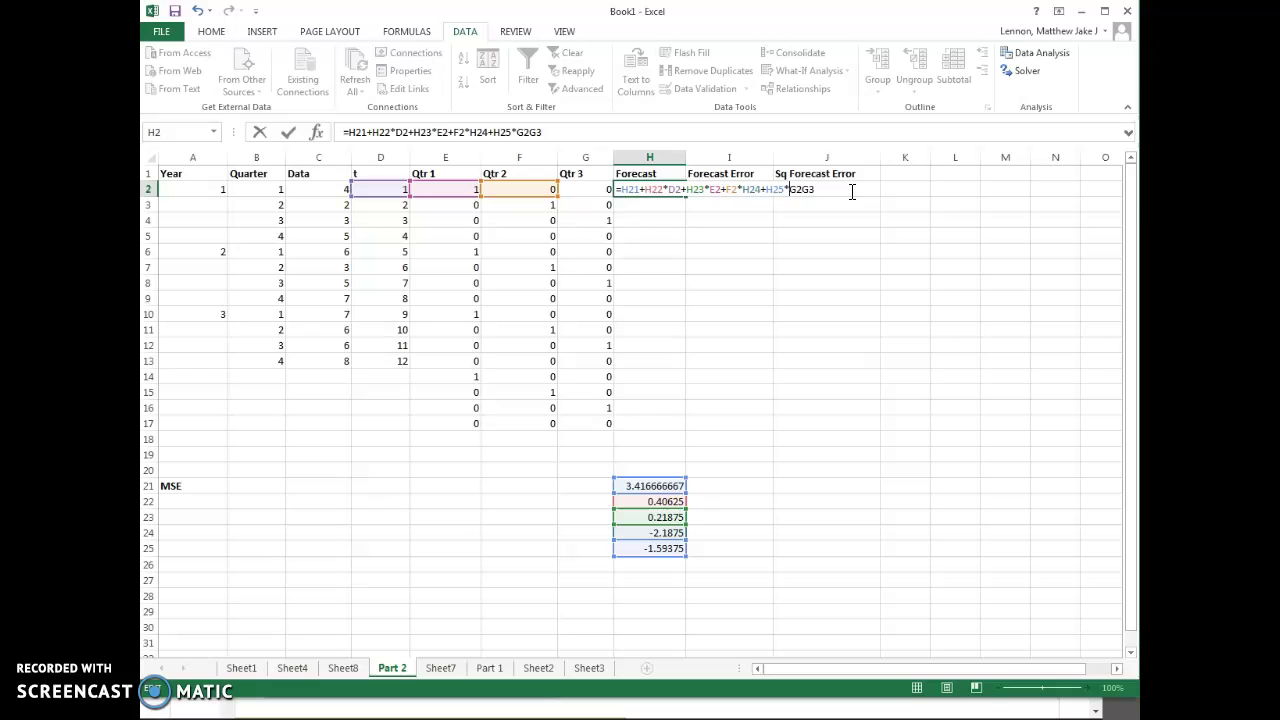
key(BackSpace)
key(BackSpace)
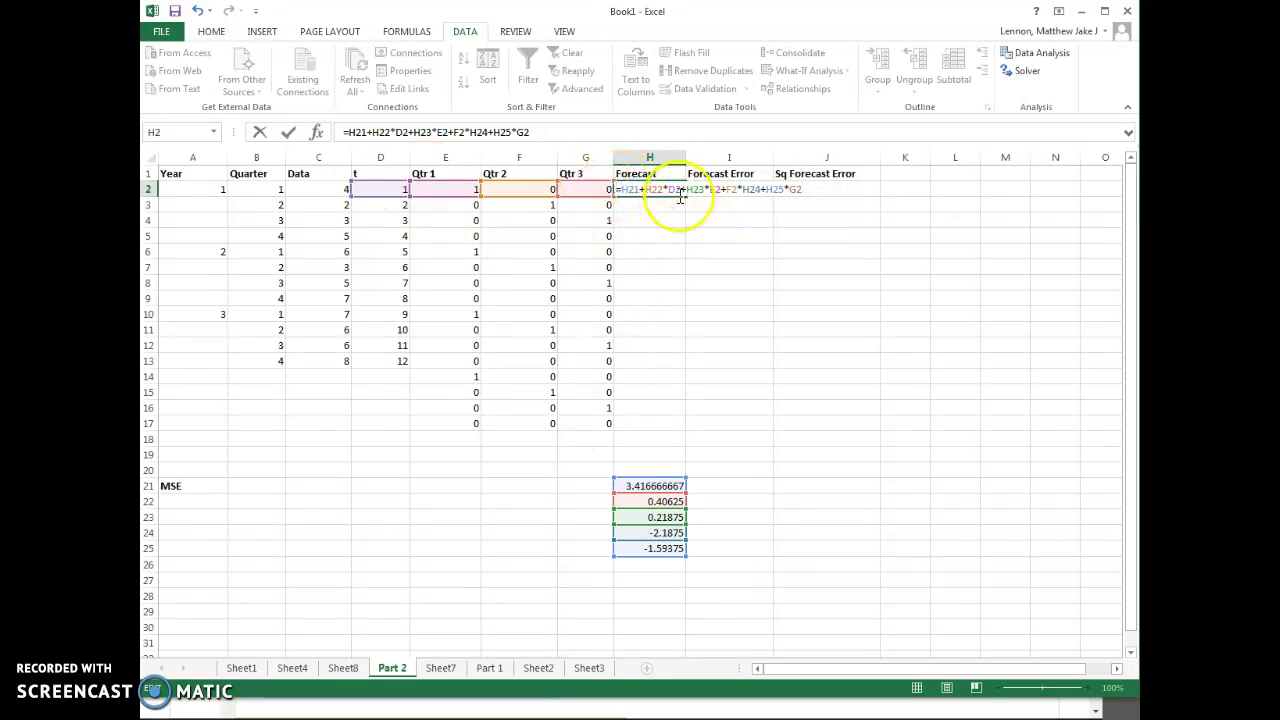
key(Return)
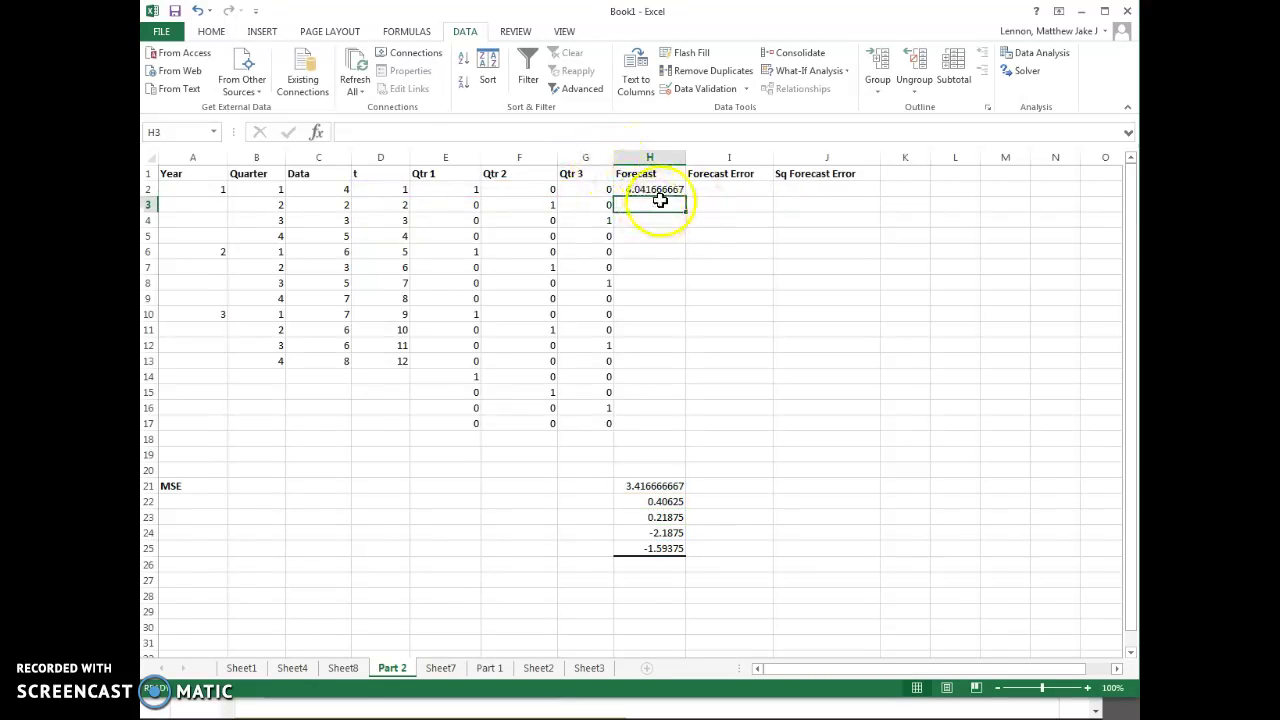
Fill the H2 forecast formula down to H17 and inspect the copied formula in H8
click(670, 189)
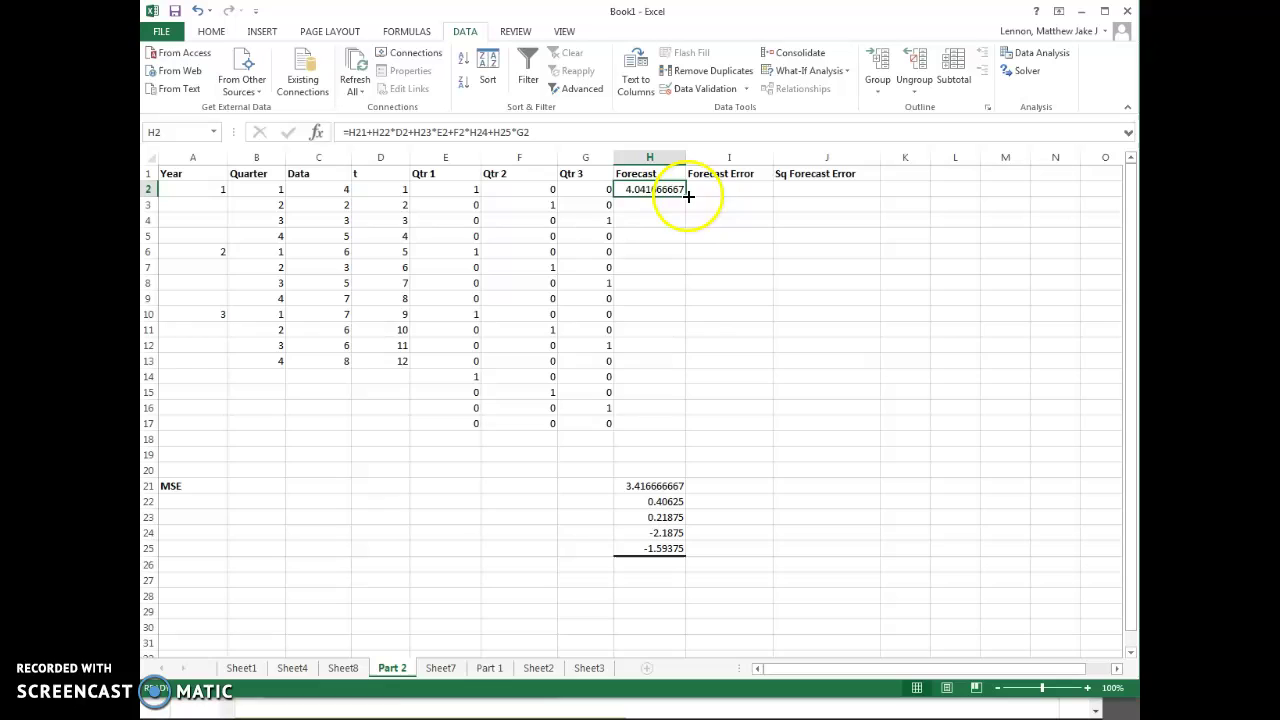
drag(686, 196, 669, 430)
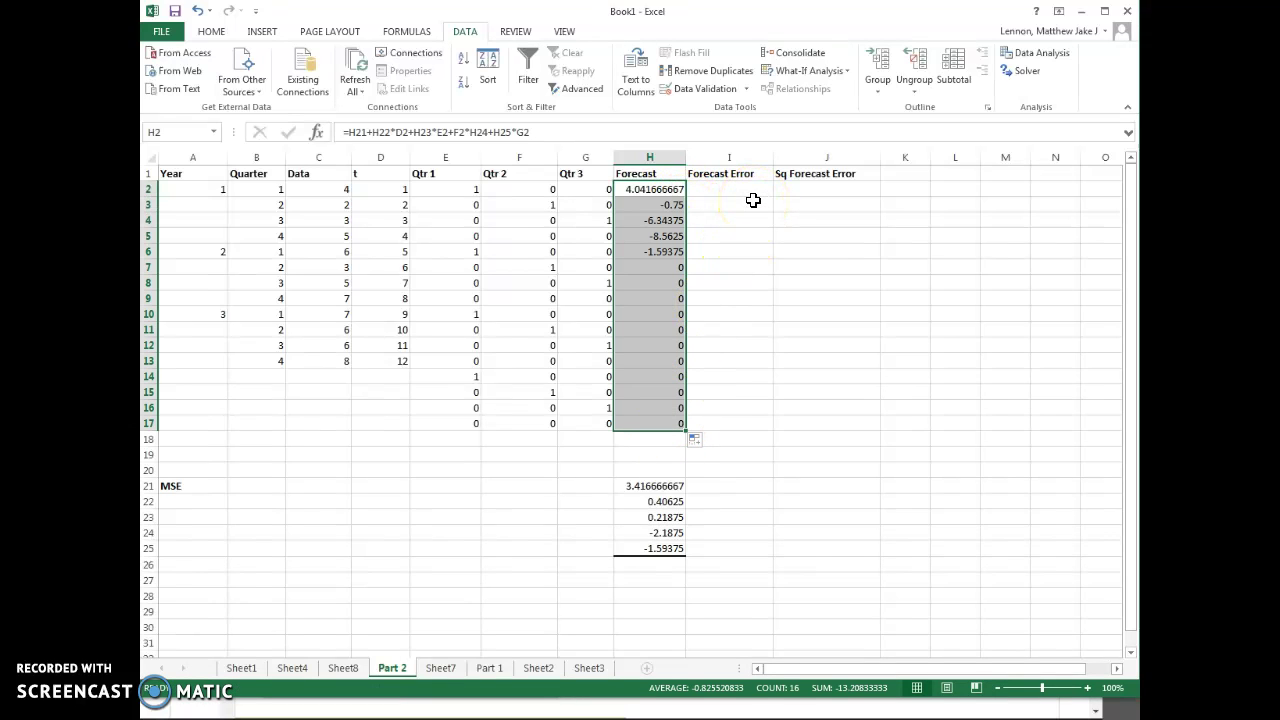
click(650, 282)
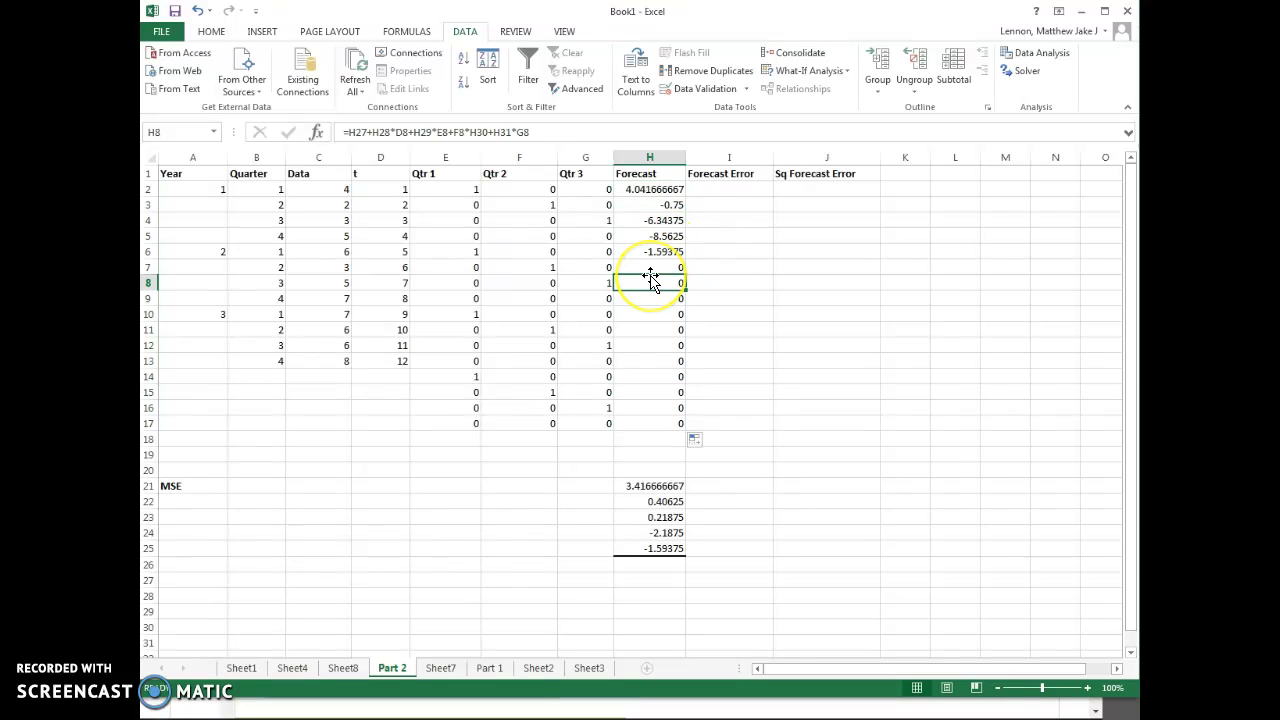